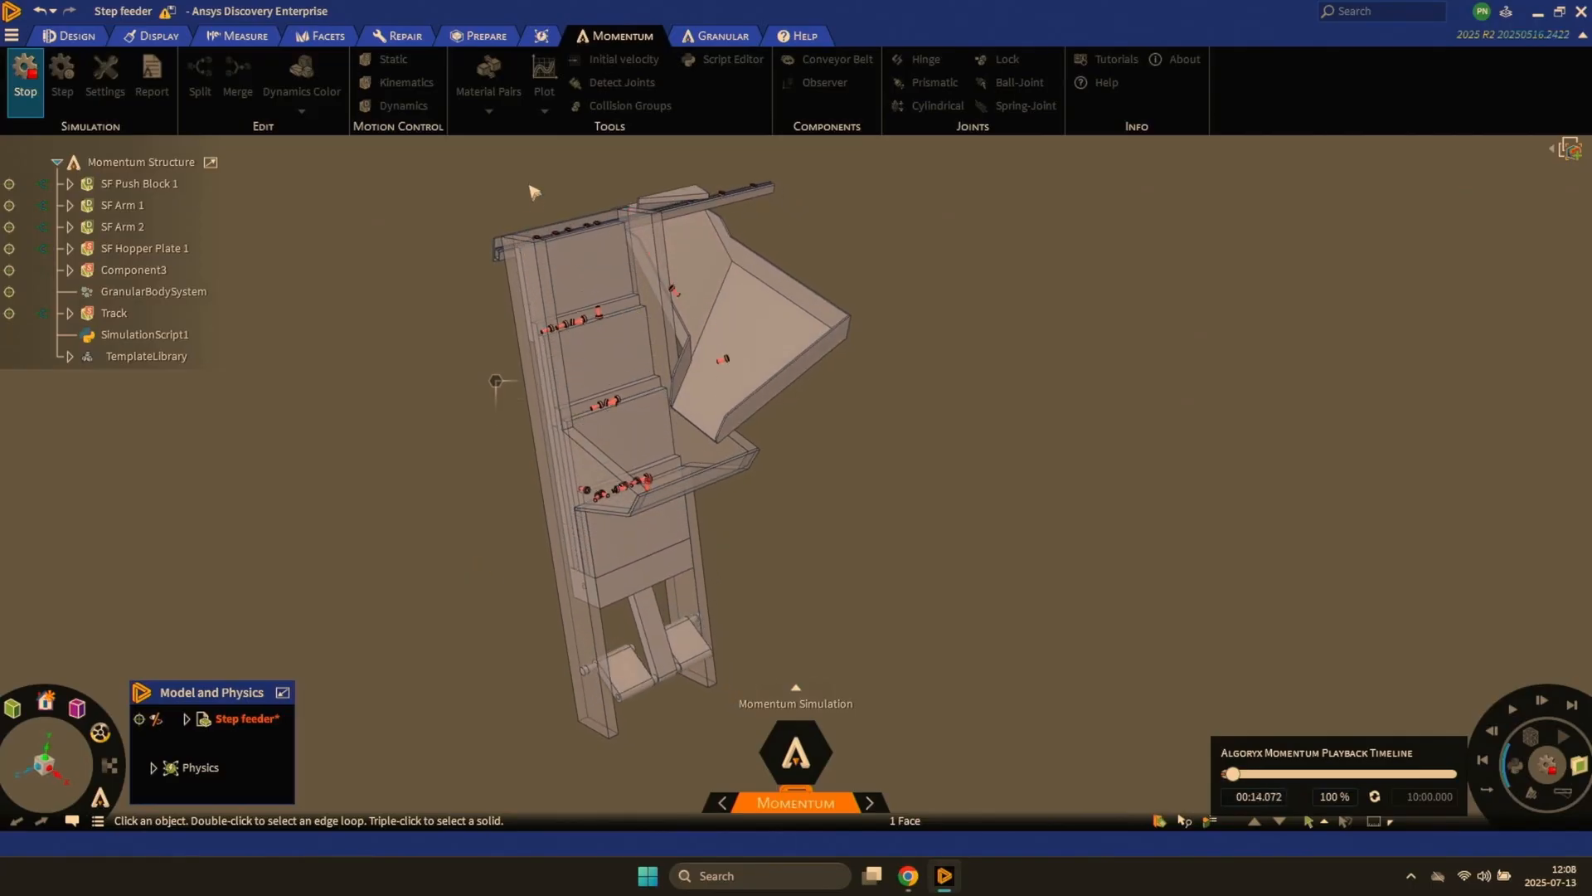
- Examine the running step feeder simulation, following the bolts up the steps and along the output track
{"action": "scroll", "coordinate": [534, 191], "scroll_direction": "up", "scroll_amount": 5}
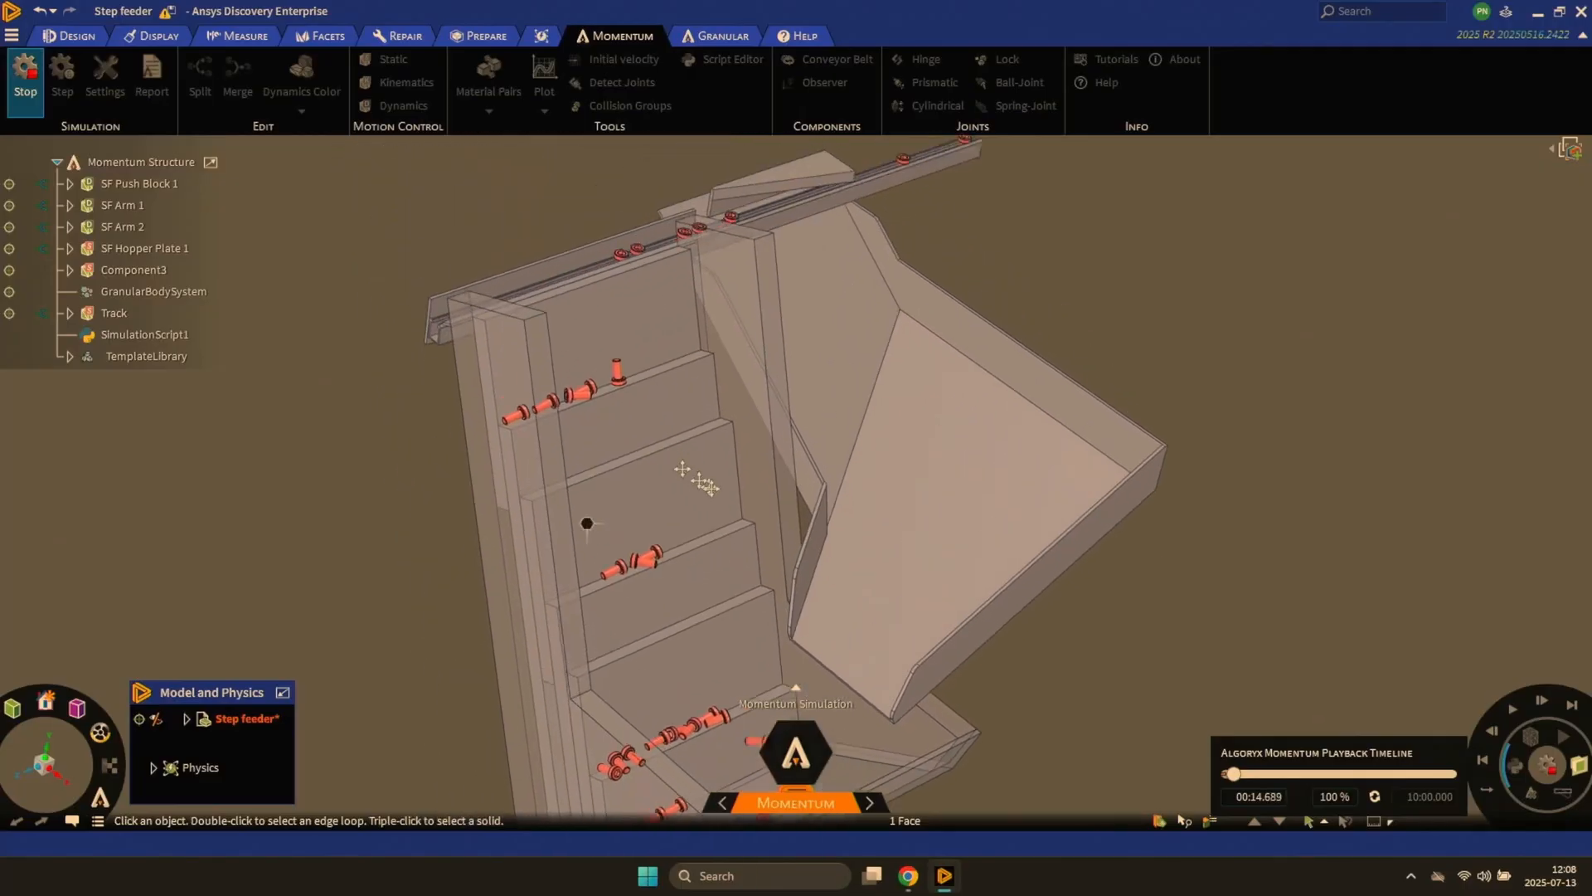
{"action": "middle_click_drag", "start_coordinate": [711, 488], "coordinate": [757, 522], "text": "ctrl"}
{"action": "scroll", "coordinate": [615, 373], "scroll_direction": "up", "scroll_amount": 4}
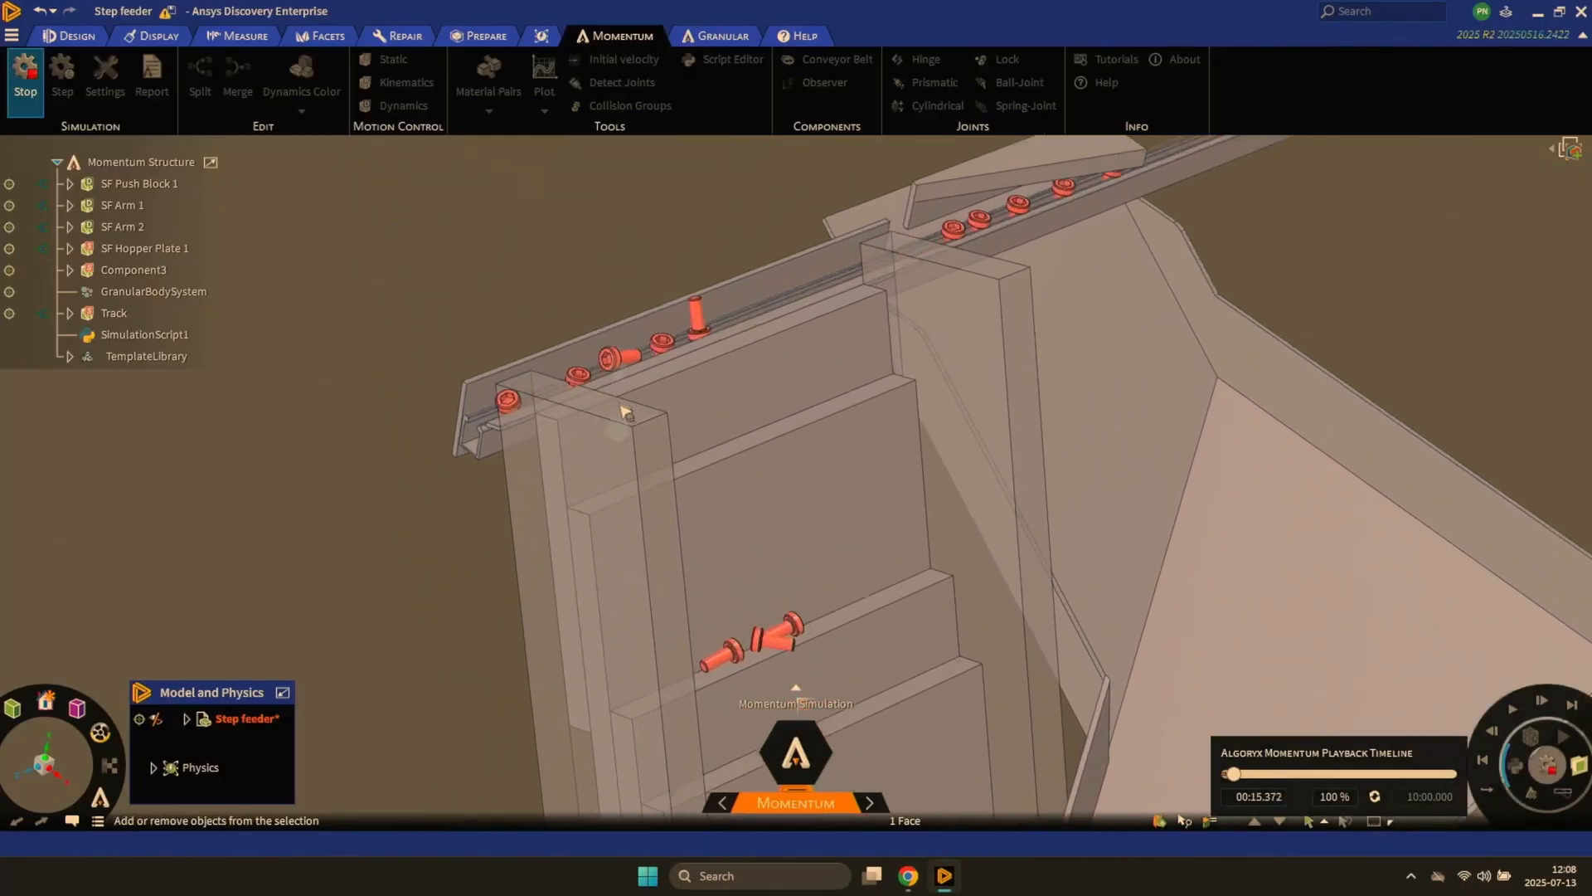
{"action": "scroll", "coordinate": [625, 410], "scroll_direction": "up", "scroll_amount": 2}
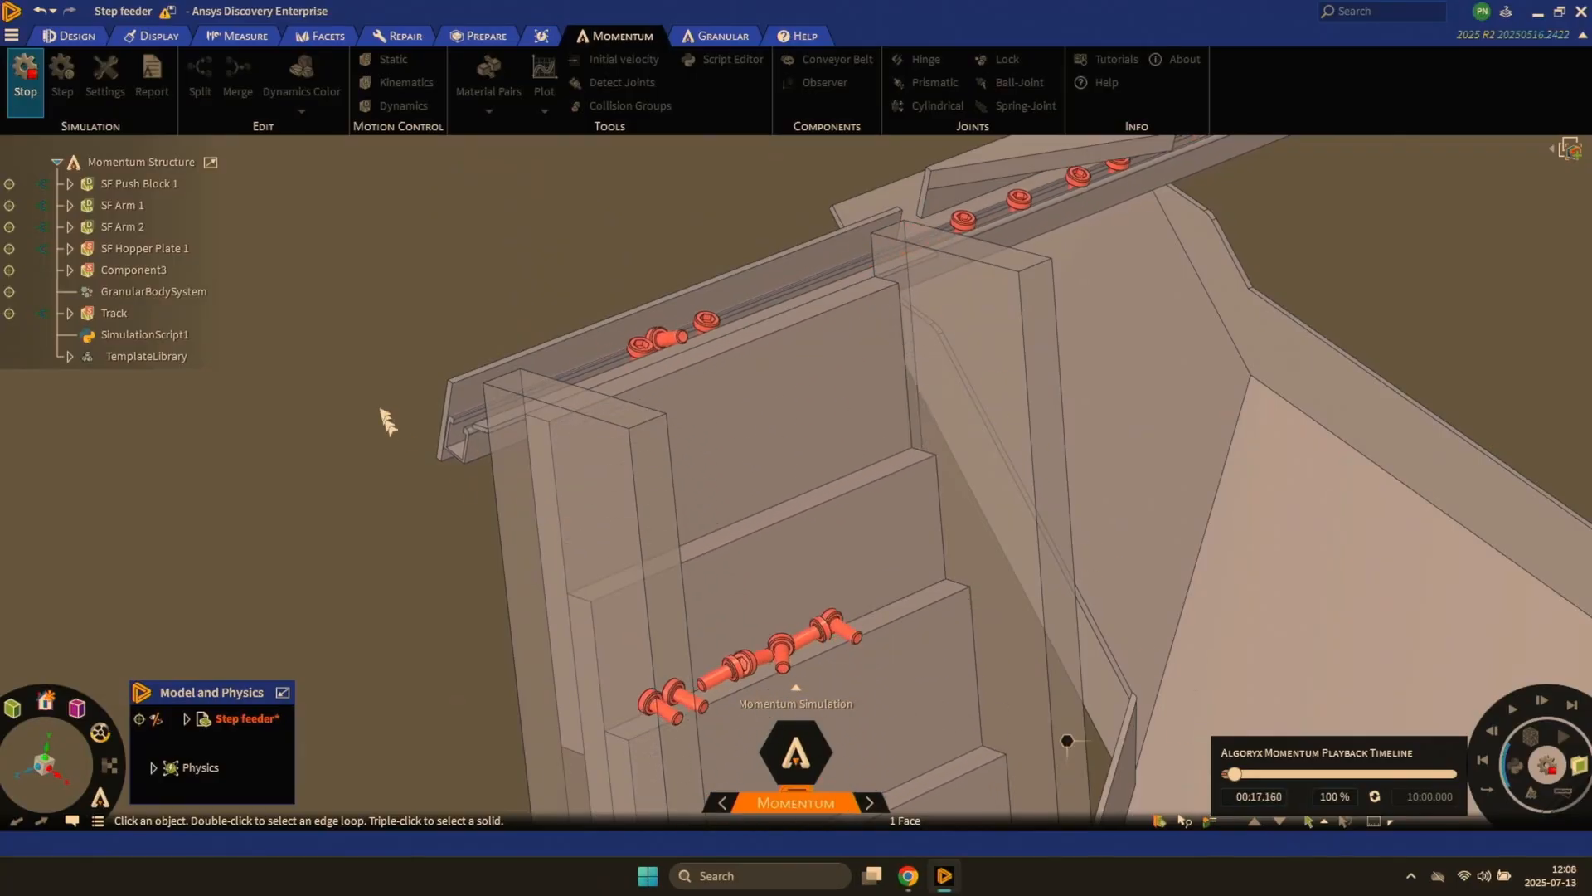
{"action": "scroll", "coordinate": [401, 434], "scroll_direction": "up", "scroll_amount": 5}
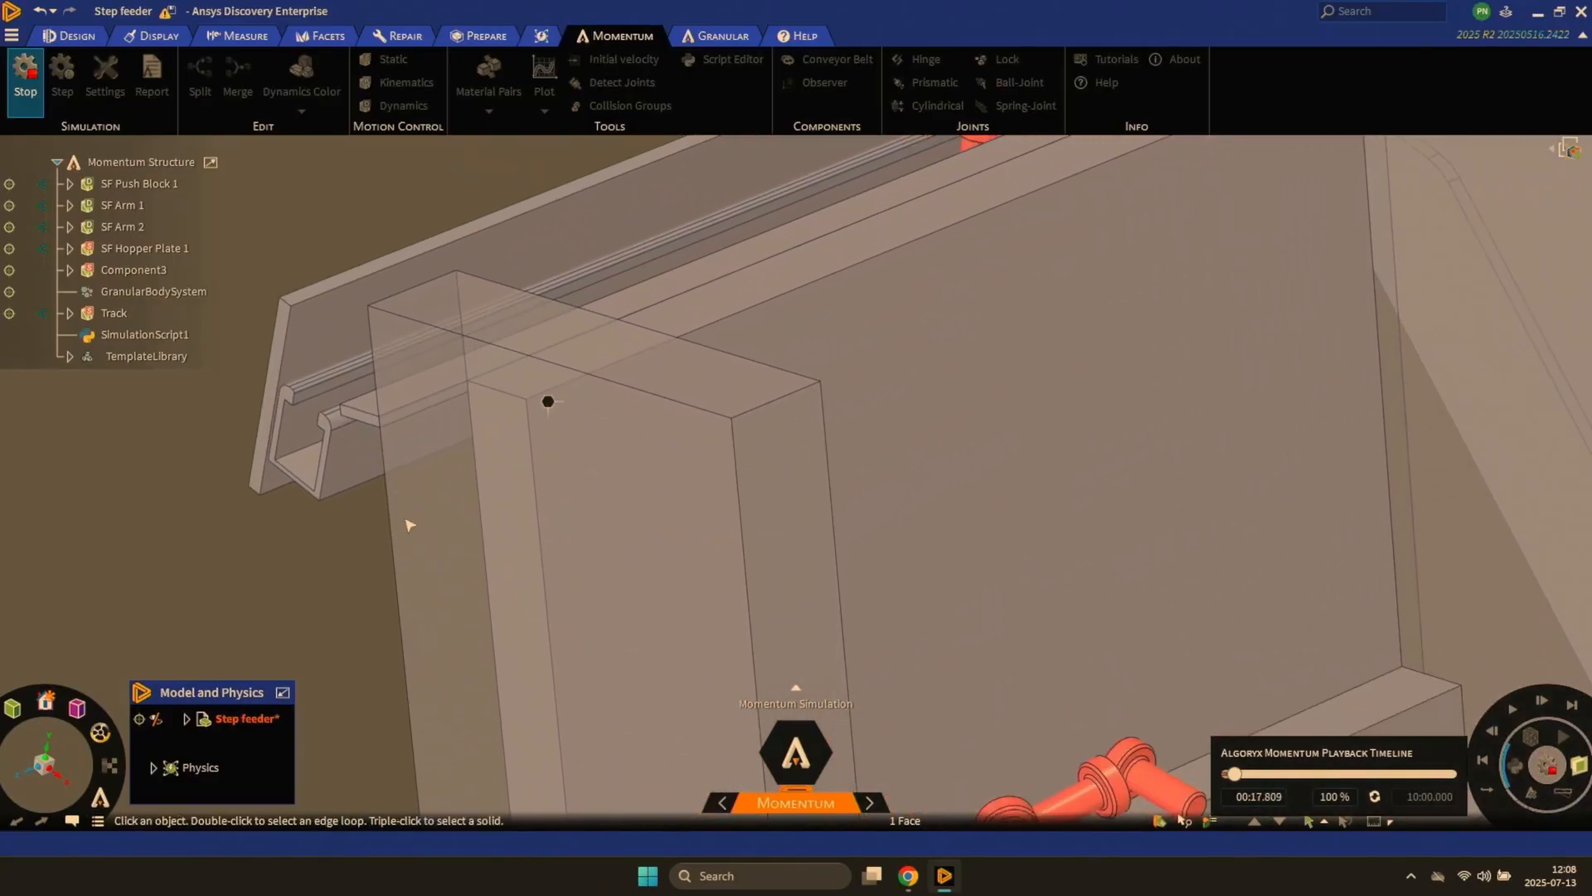
{"action": "middle_click_drag", "start_coordinate": [462, 532], "coordinate": [461, 427], "text": "ctrl"}
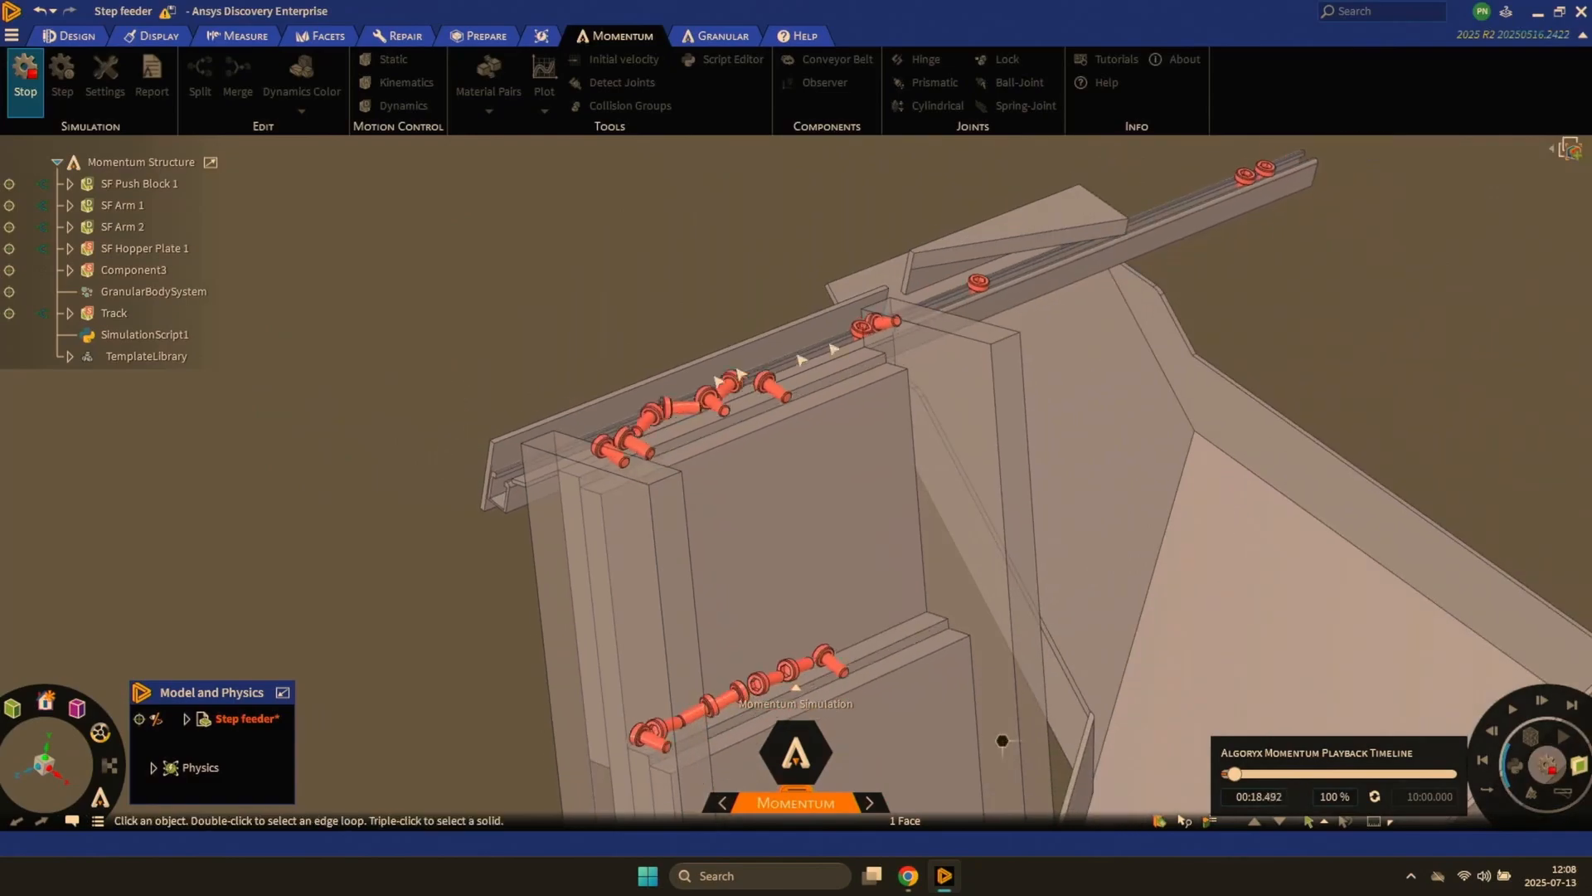
{"action": "middle_click_drag", "start_coordinate": [1186, 312], "coordinate": [1004, 451], "text": "shift"}
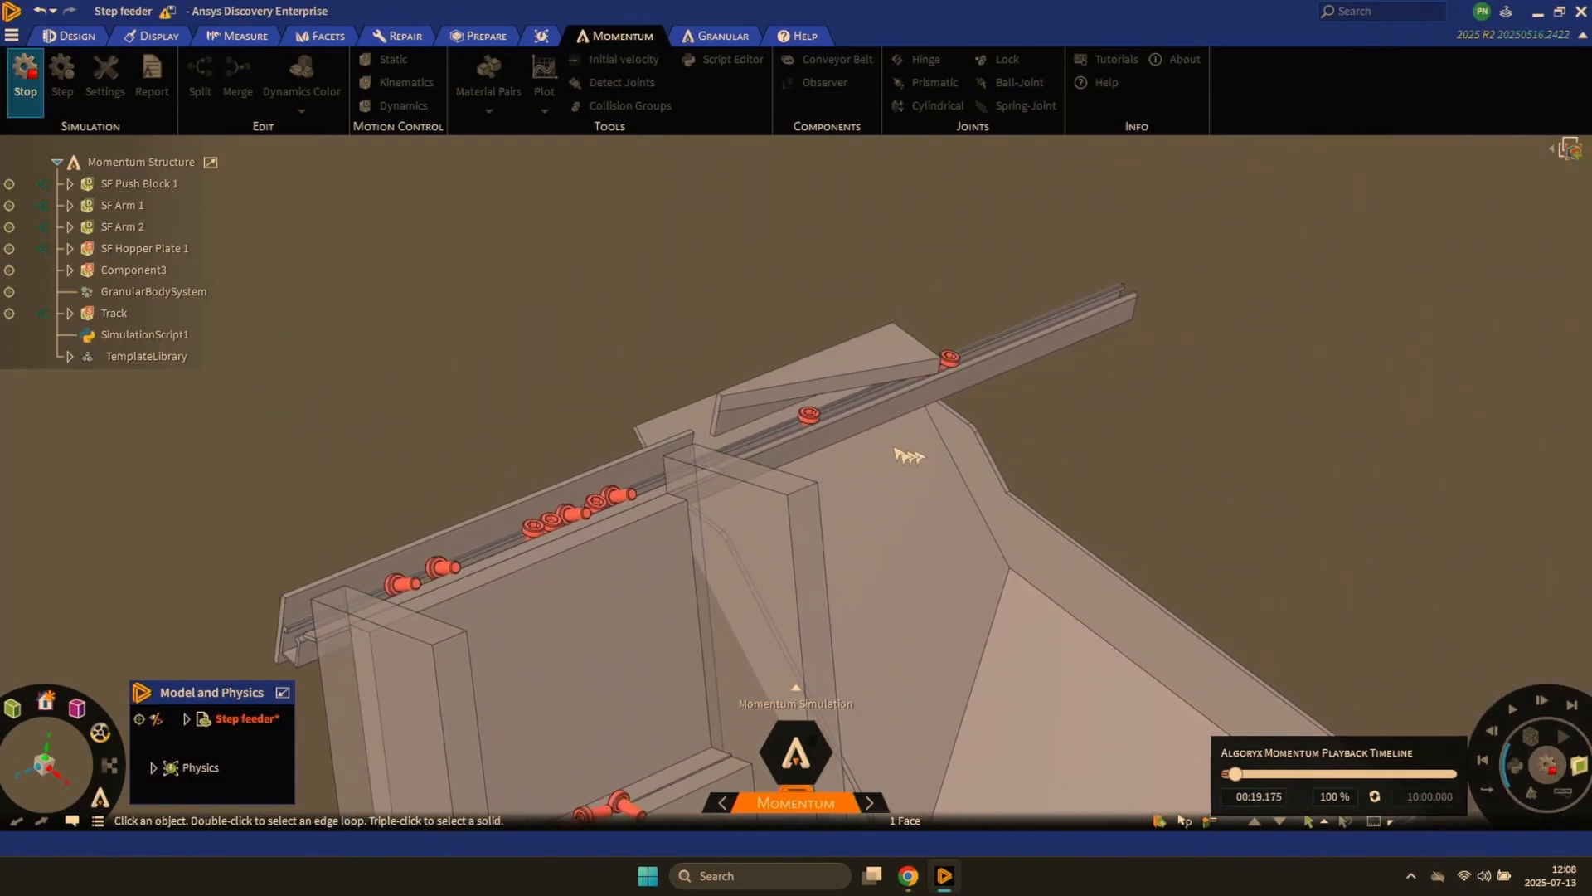
{"action": "middle_click_drag", "start_coordinate": [741, 444], "coordinate": [796, 569], "text": "shift"}
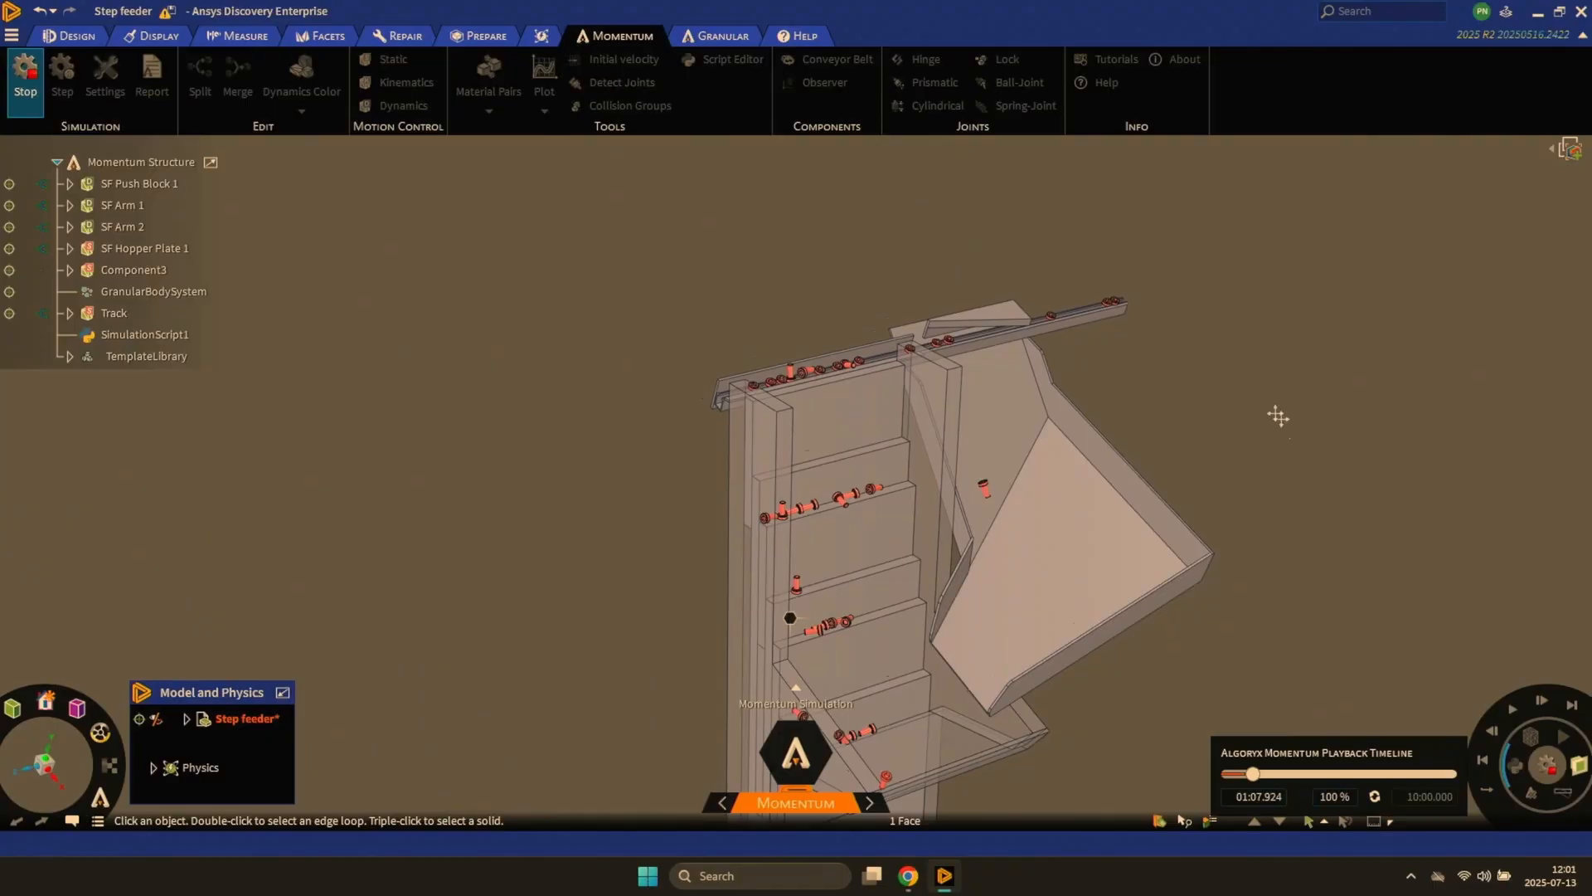
{"action": "middle_click_drag", "start_coordinate": [1274, 417], "coordinate": [1134, 313], "text": "shift"}
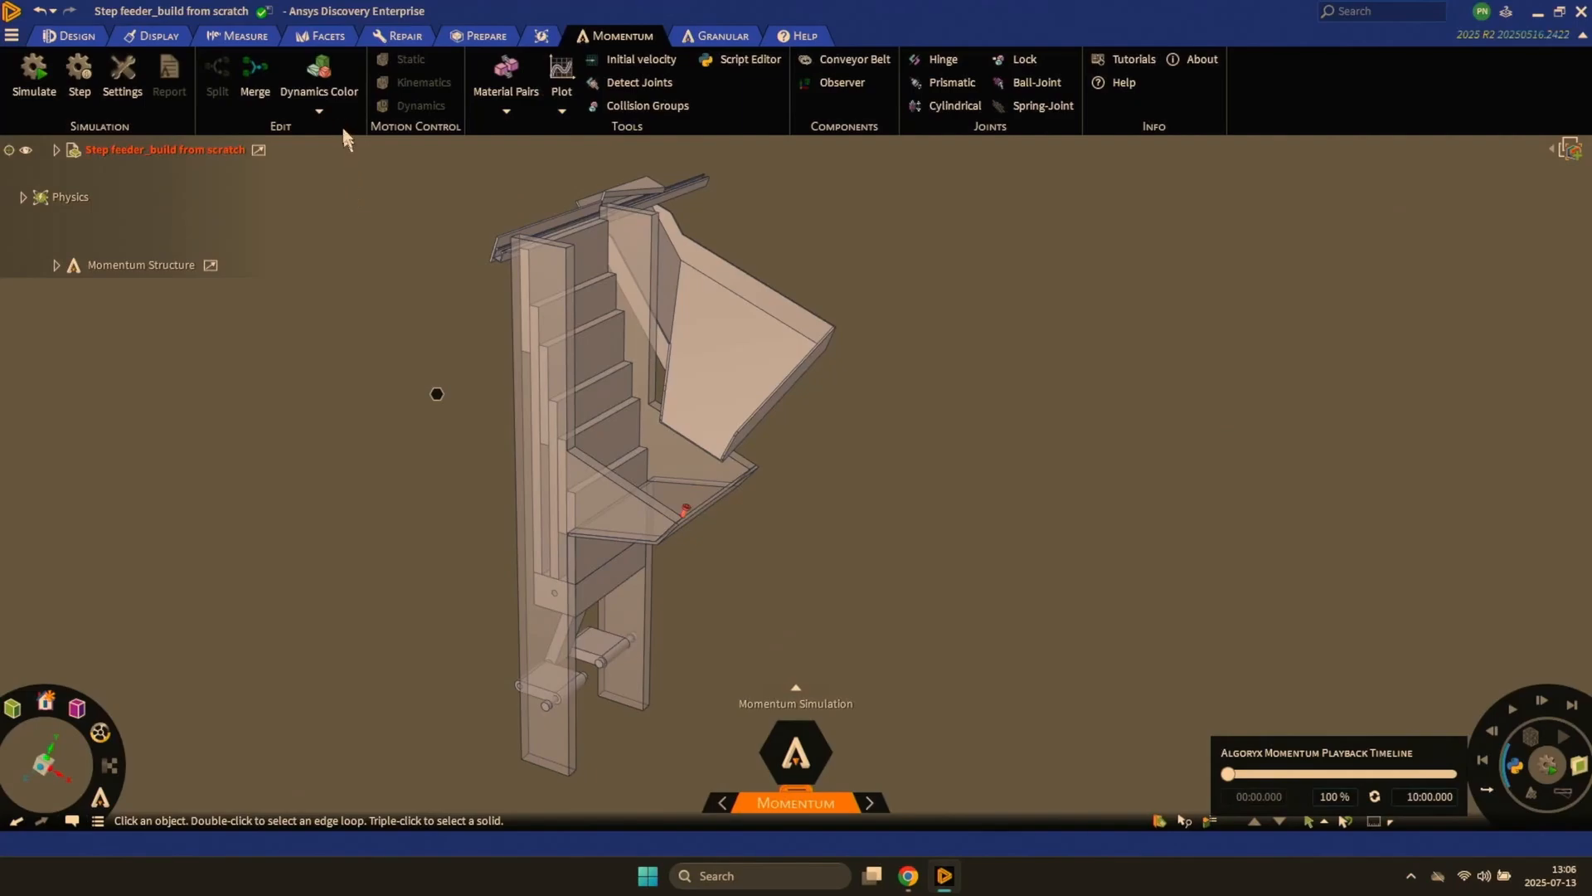
- Check the model's rigid body grouping with Dynamics Color, and briefly run and stop the simulation
{"action": "left_click", "coordinate": [320, 87]}
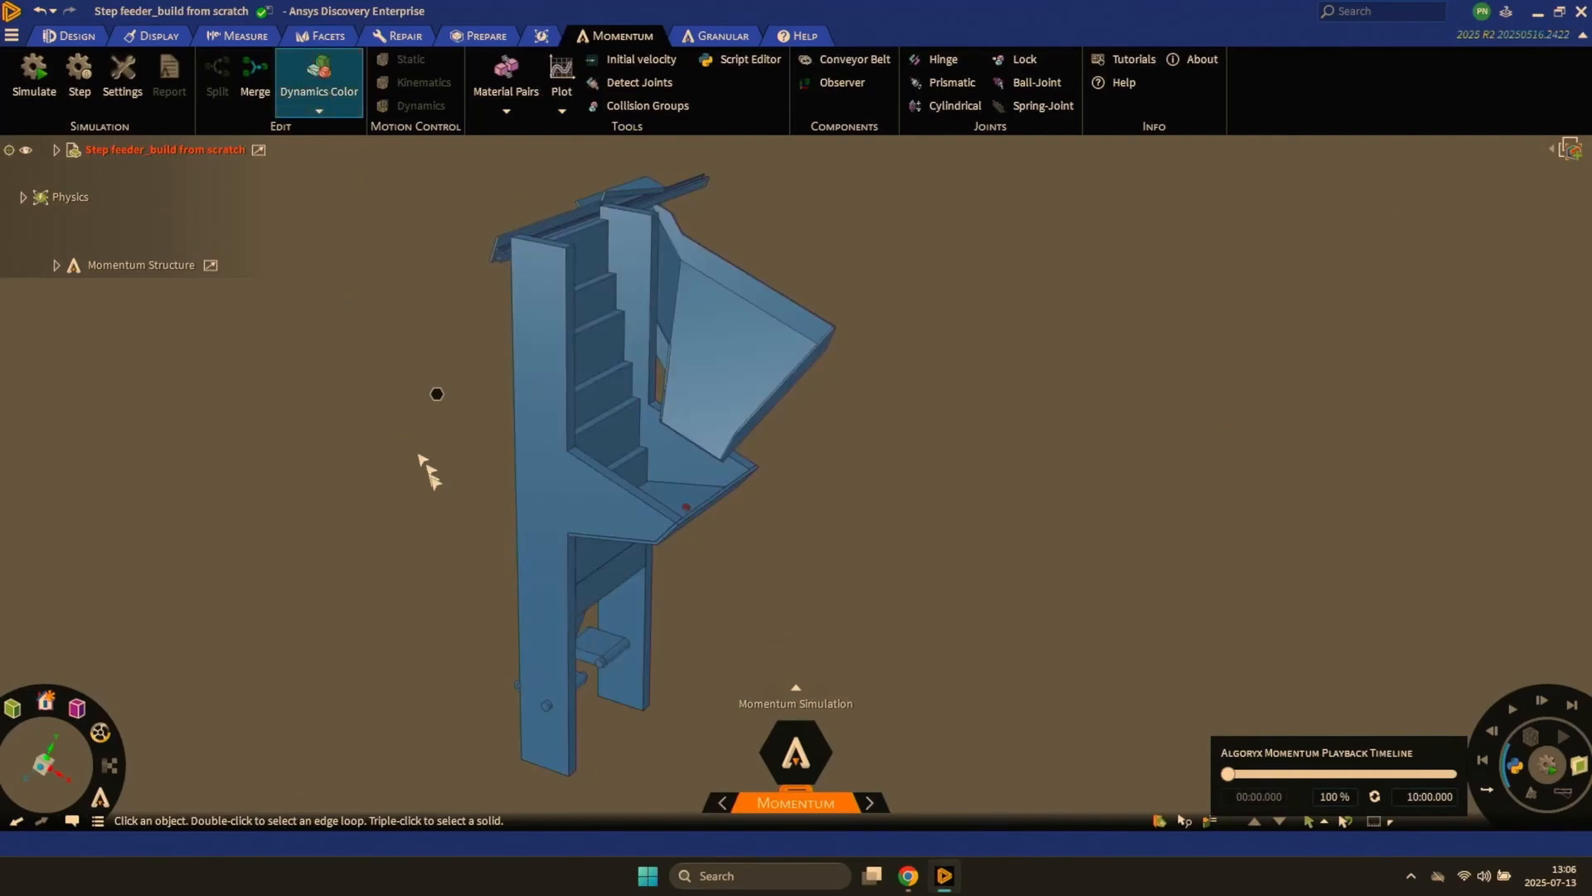
{"action": "mouse_move", "coordinate": [445, 515]}
{"action": "middle_mouse_down"}
{"action": "mouse_move", "coordinate": [419, 519]}
{"action": "mouse_move", "coordinate": [433, 507]}
{"action": "middle_mouse_up"}
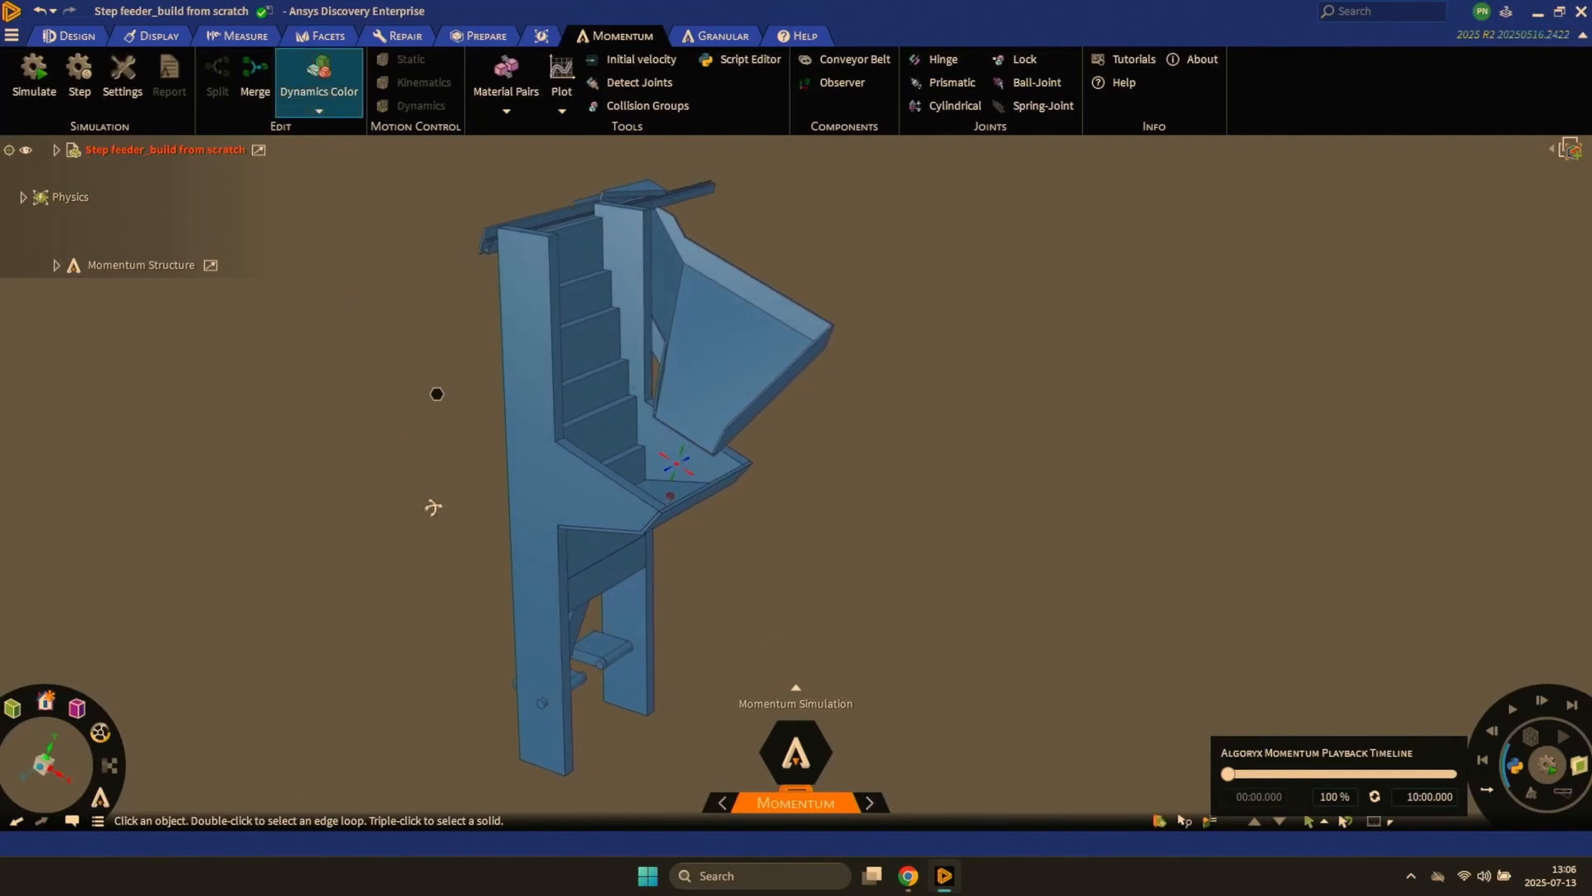
{"action": "left_click", "coordinate": [329, 98]}
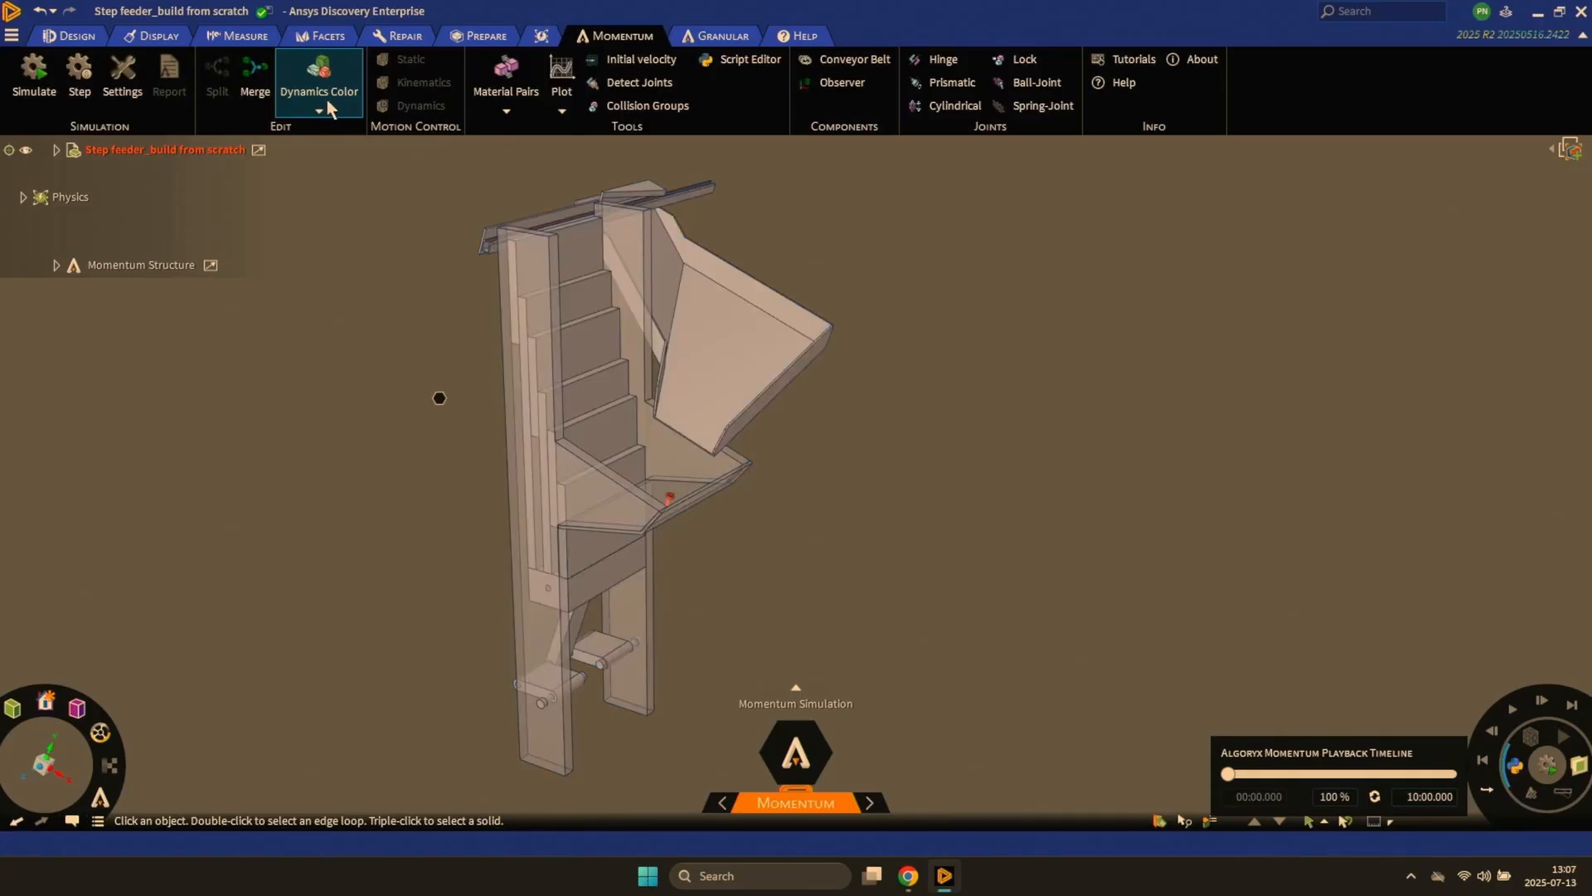
{"action": "left_click", "coordinate": [32, 79]}
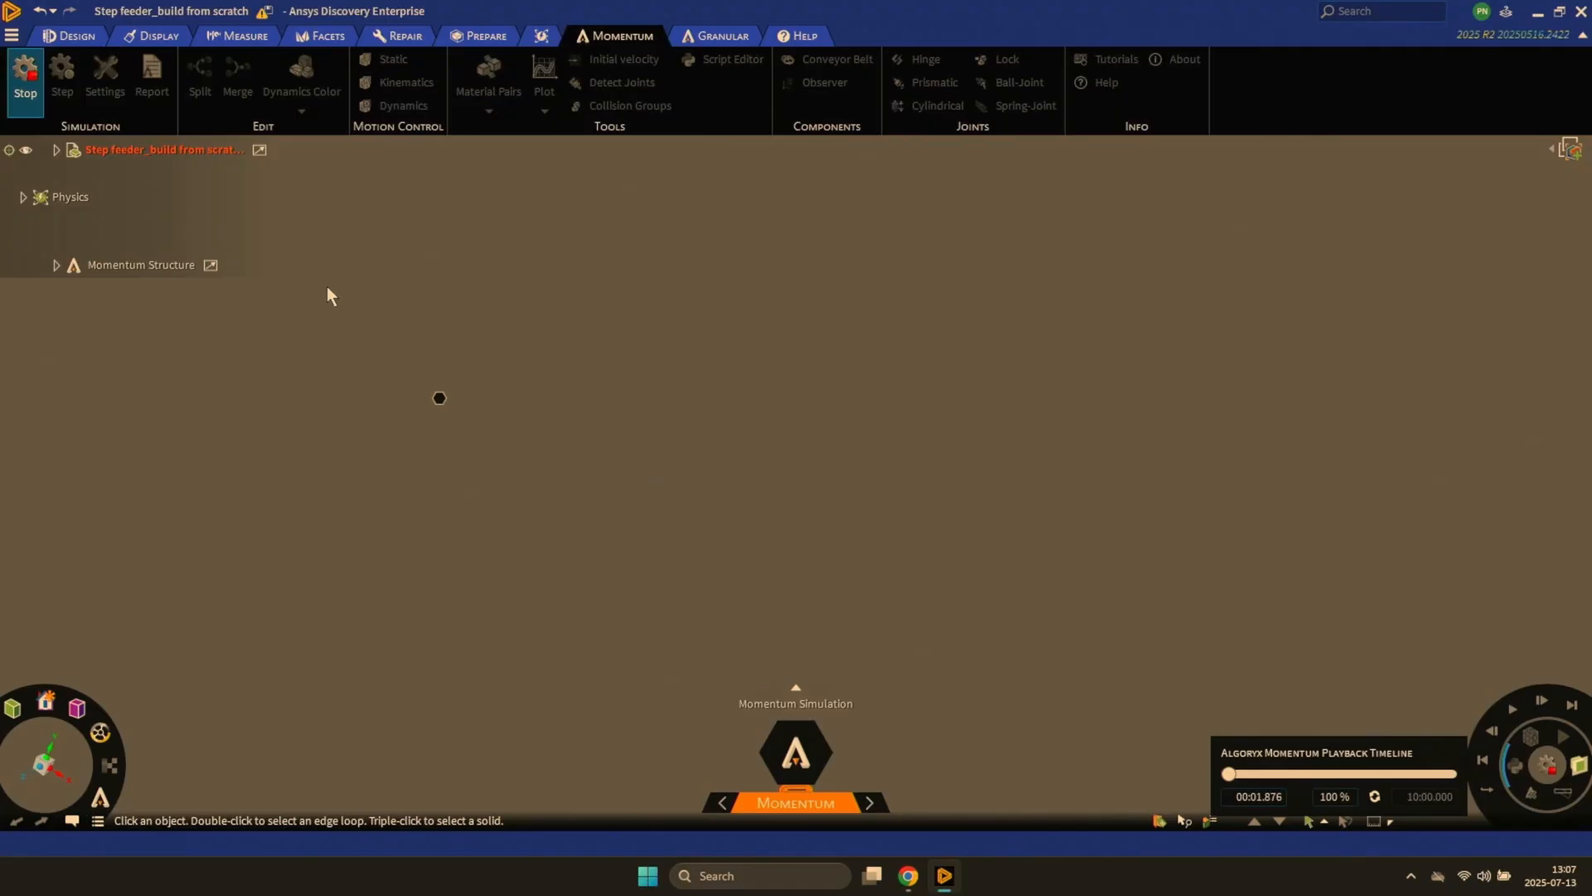
{"action": "key", "text": "Escape"}
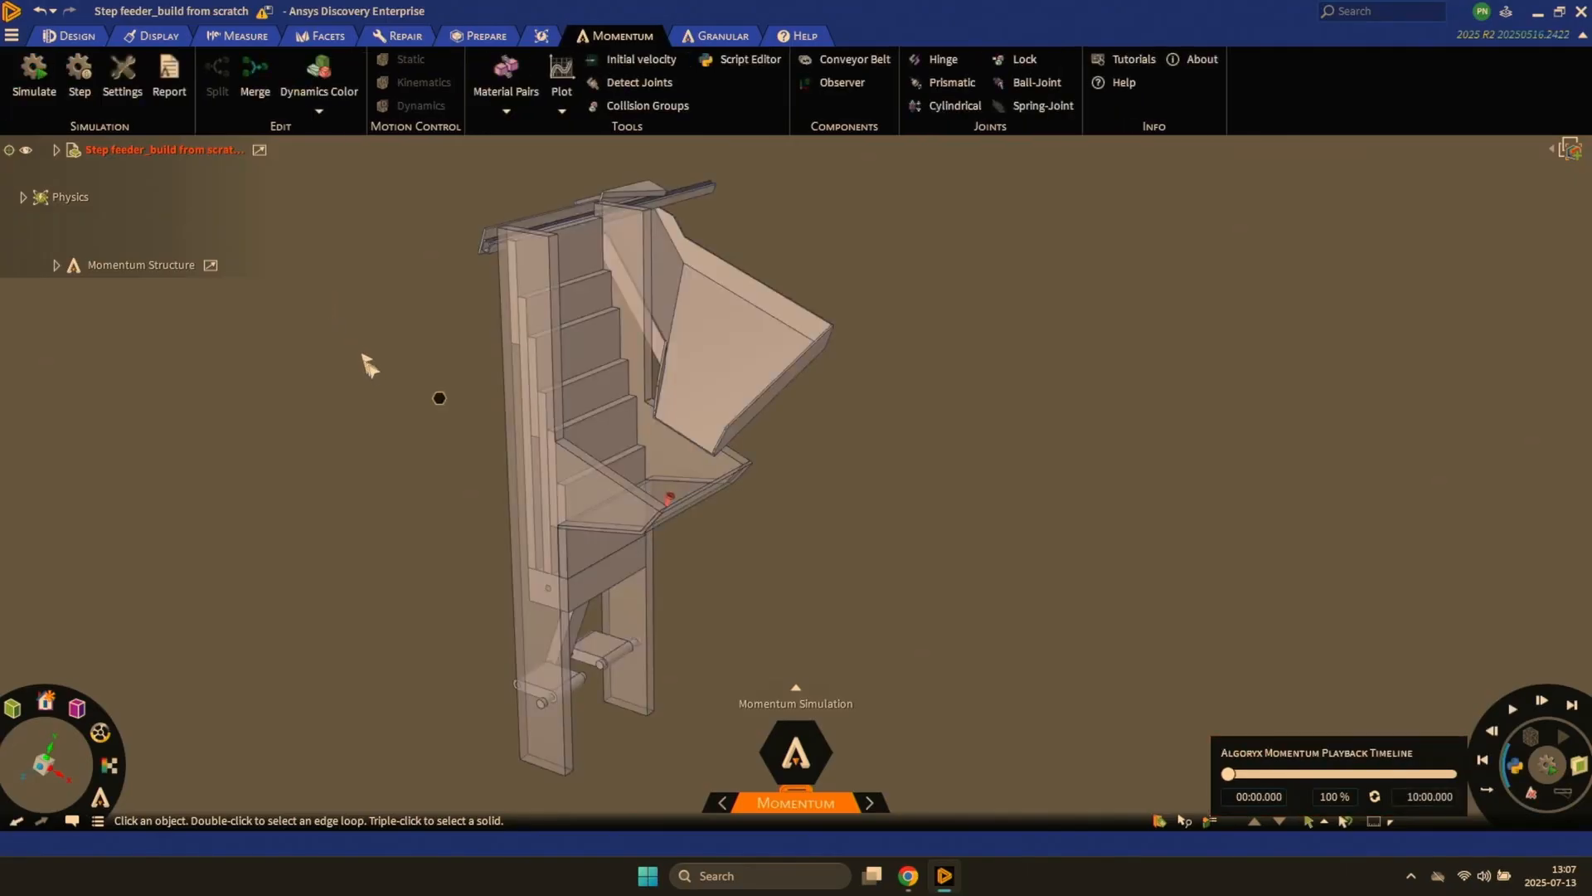
- Split the slanted connecting arm between the frame's legs into its own rigid body
{"action": "middle_click_drag", "start_coordinate": [437, 465], "coordinate": [461, 338]}
{"action": "middle_click_drag", "start_coordinate": [533, 376], "coordinate": [500, 471], "text": "ctrl"}
{"action": "mouse_move", "coordinate": [630, 438]}
{"action": "middle_mouse_down", "text": "shift"}
{"action": "mouse_move", "coordinate": [779, 445]}
{"action": "mouse_move", "coordinate": [812, 462]}
{"action": "middle_mouse_up", "text": "shift"}
{"action": "middle_click_drag", "start_coordinate": [466, 430], "coordinate": [412, 427]}
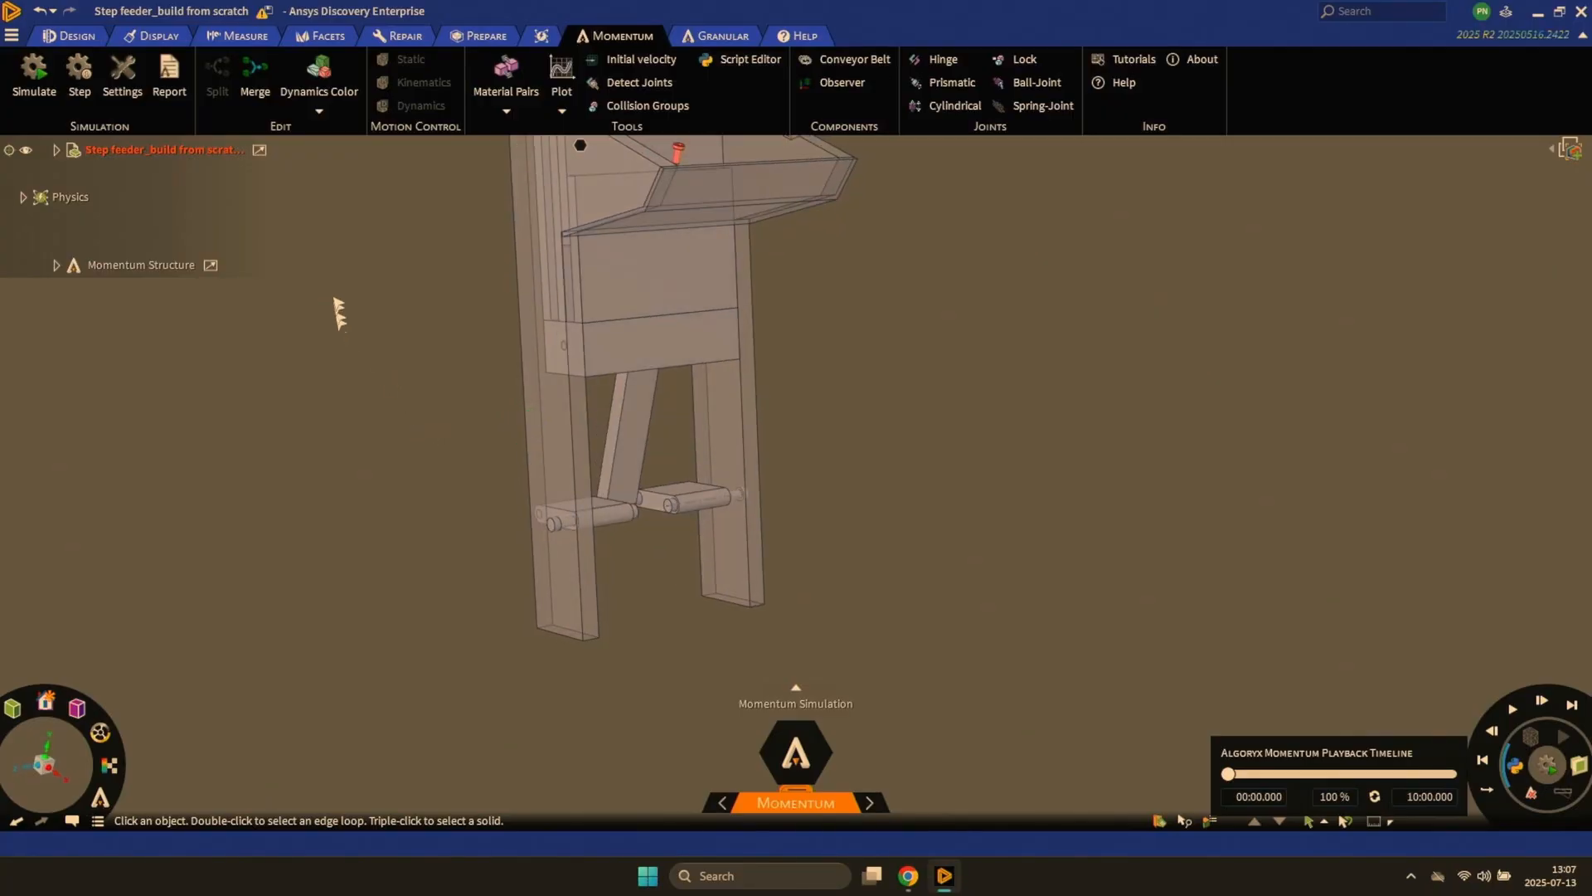
{"action": "left_click", "coordinate": [636, 425]}
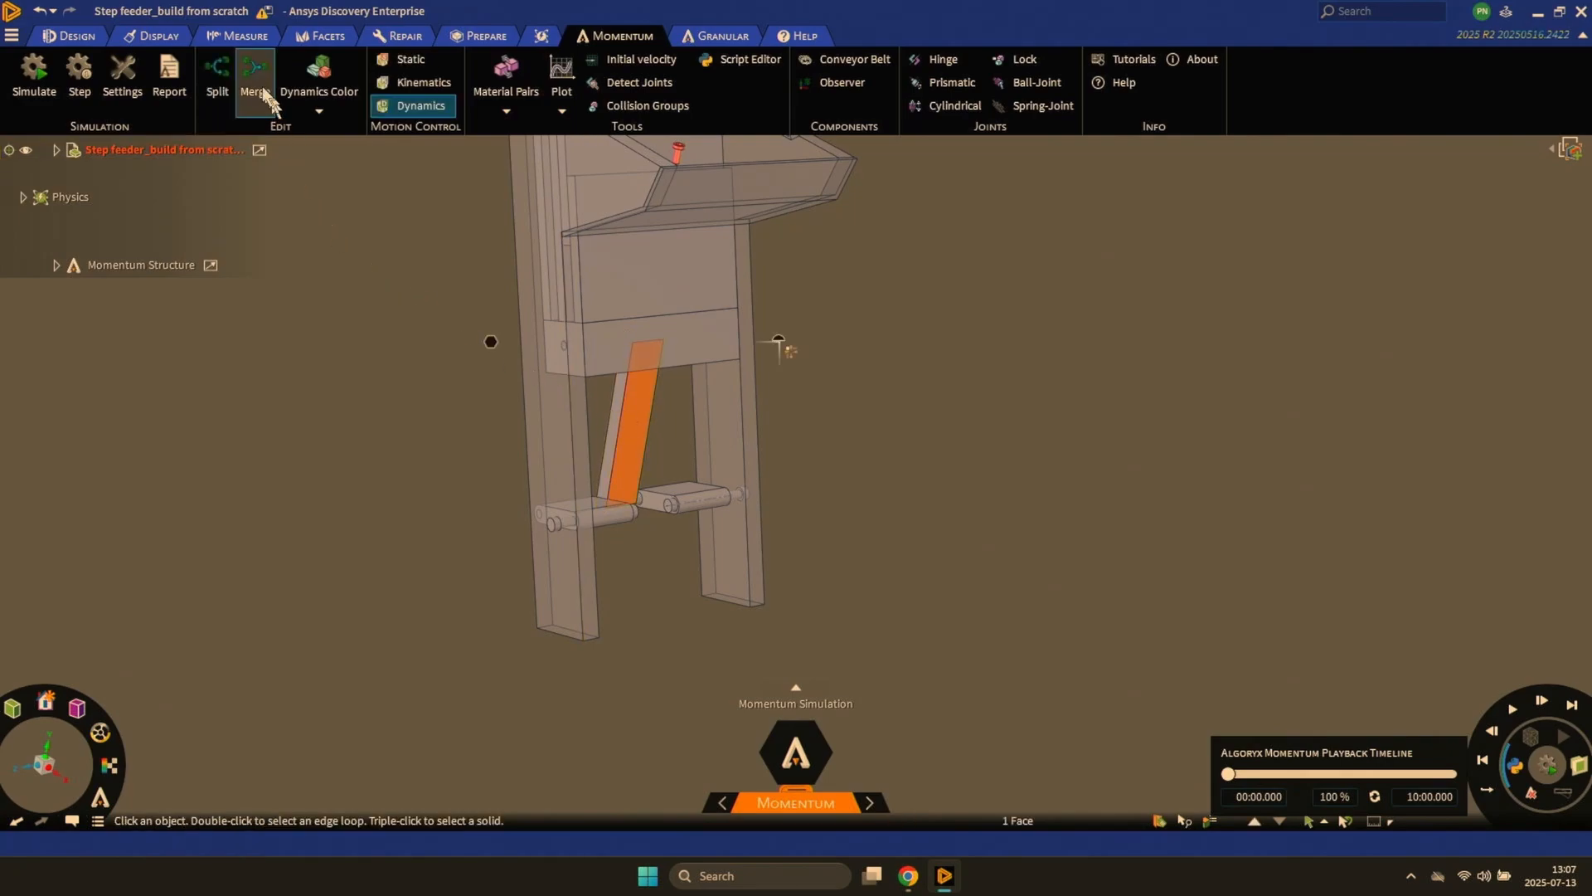
{"action": "left_click", "coordinate": [223, 55]}
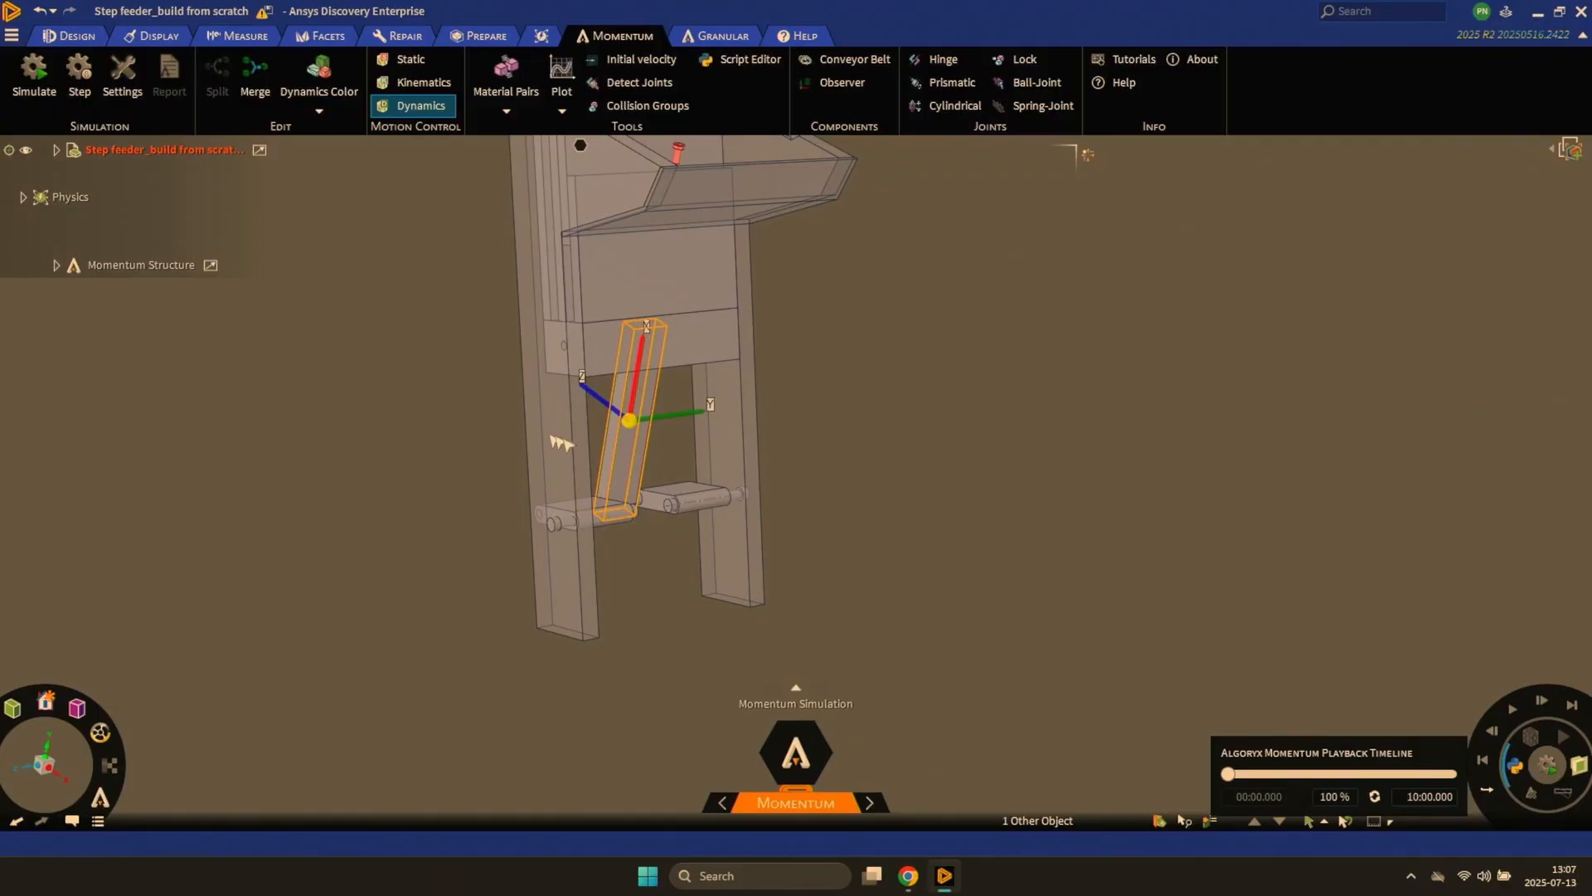
{"action": "left_click", "coordinate": [458, 396]}
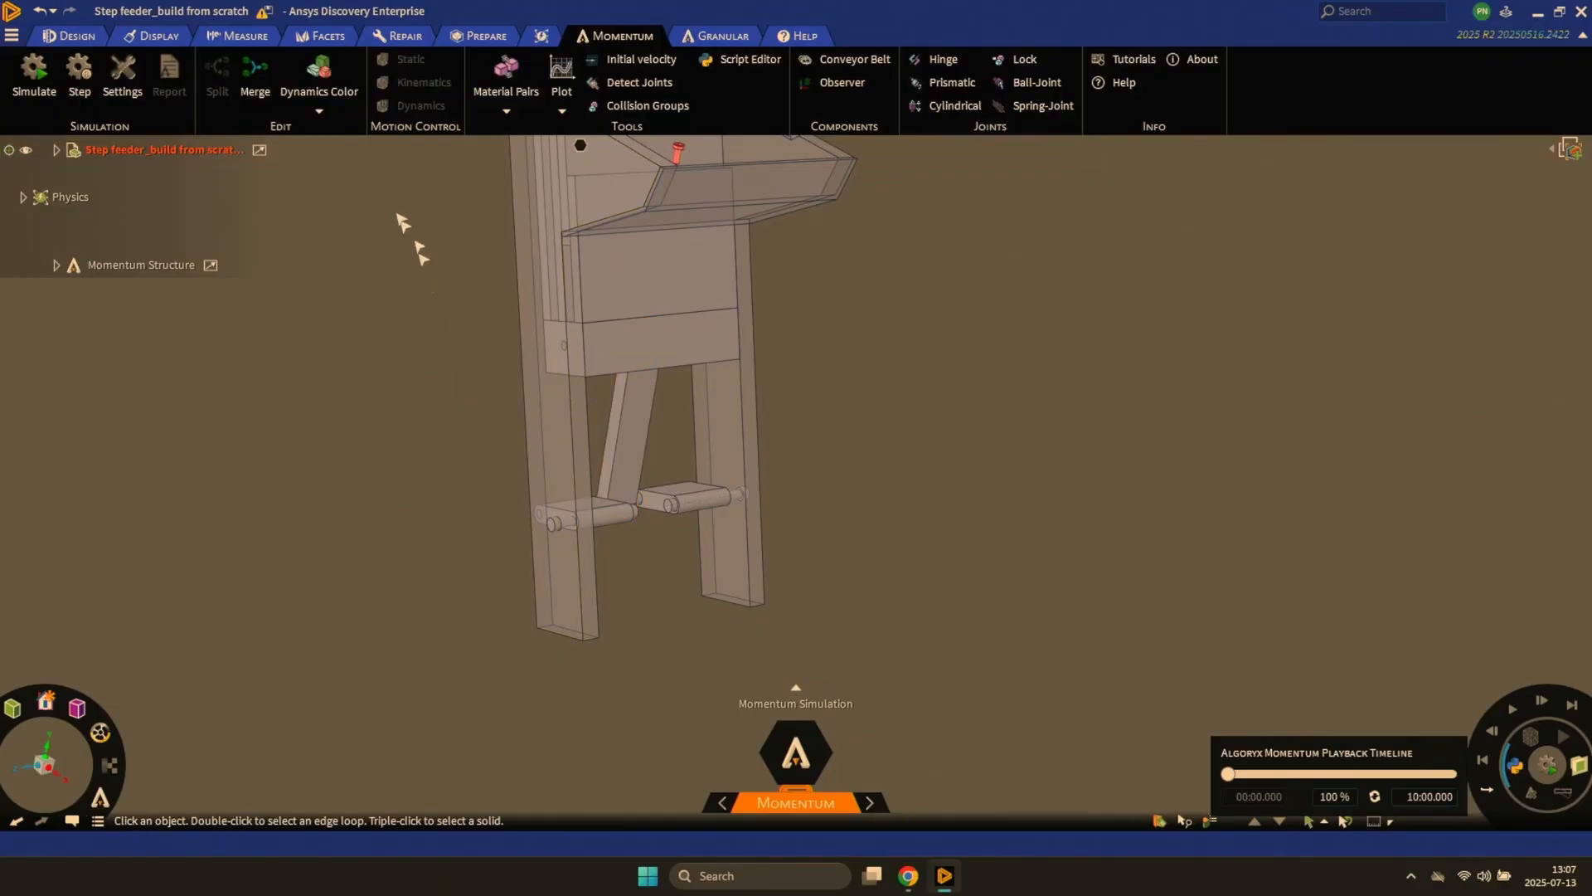
- Check the separated connecting arm with Dynamics Color and return to the normal display
{"action": "left_click", "coordinate": [319, 72]}
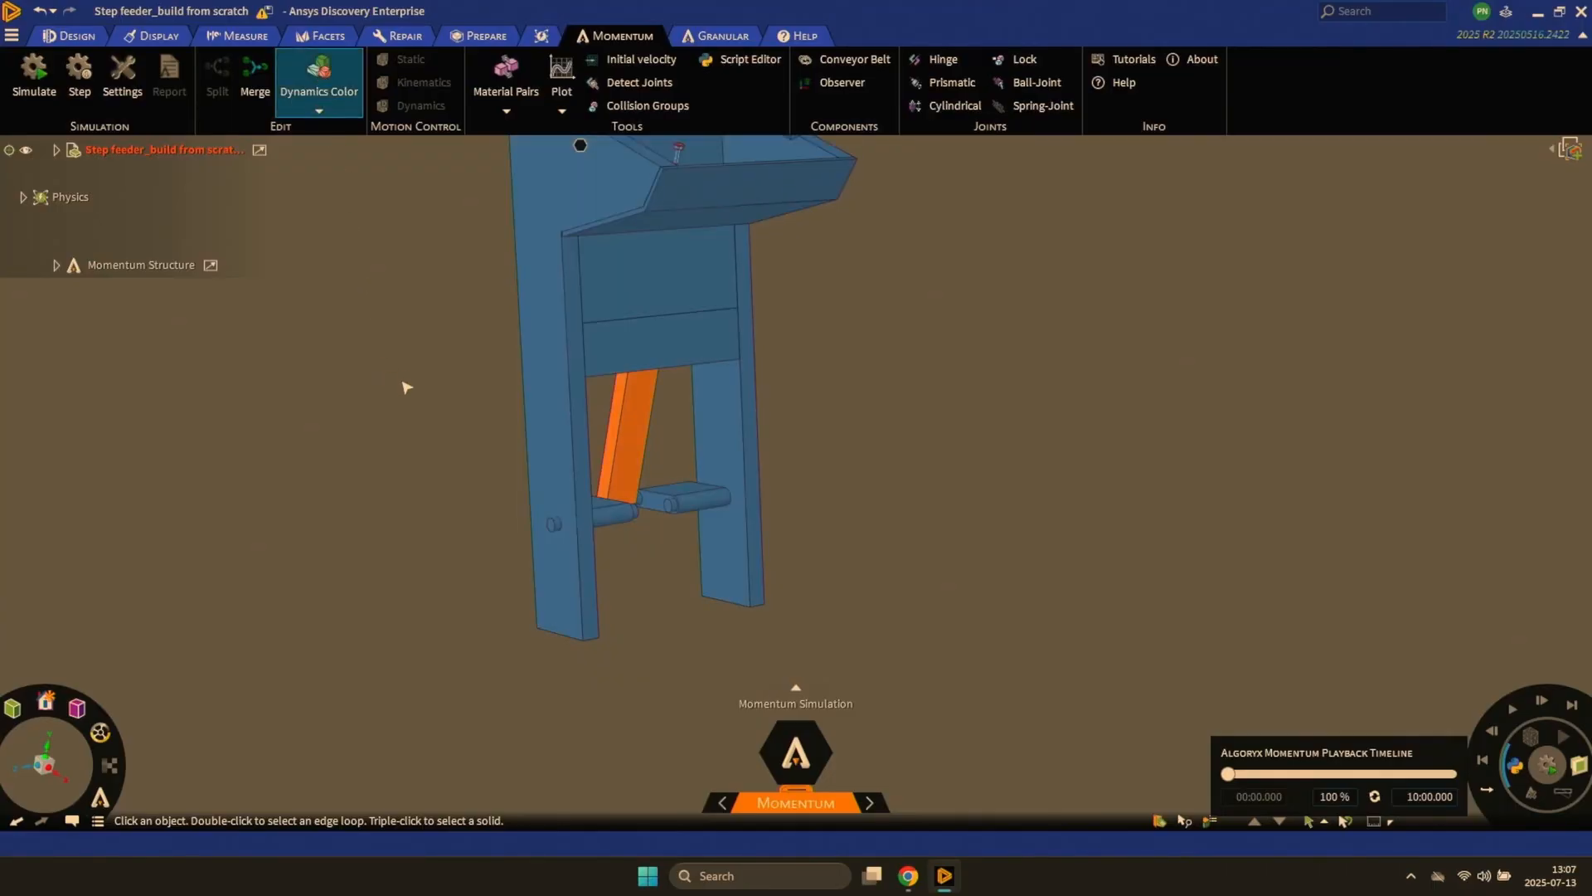
{"action": "middle_click_drag", "start_coordinate": [425, 387], "coordinate": [558, 372]}
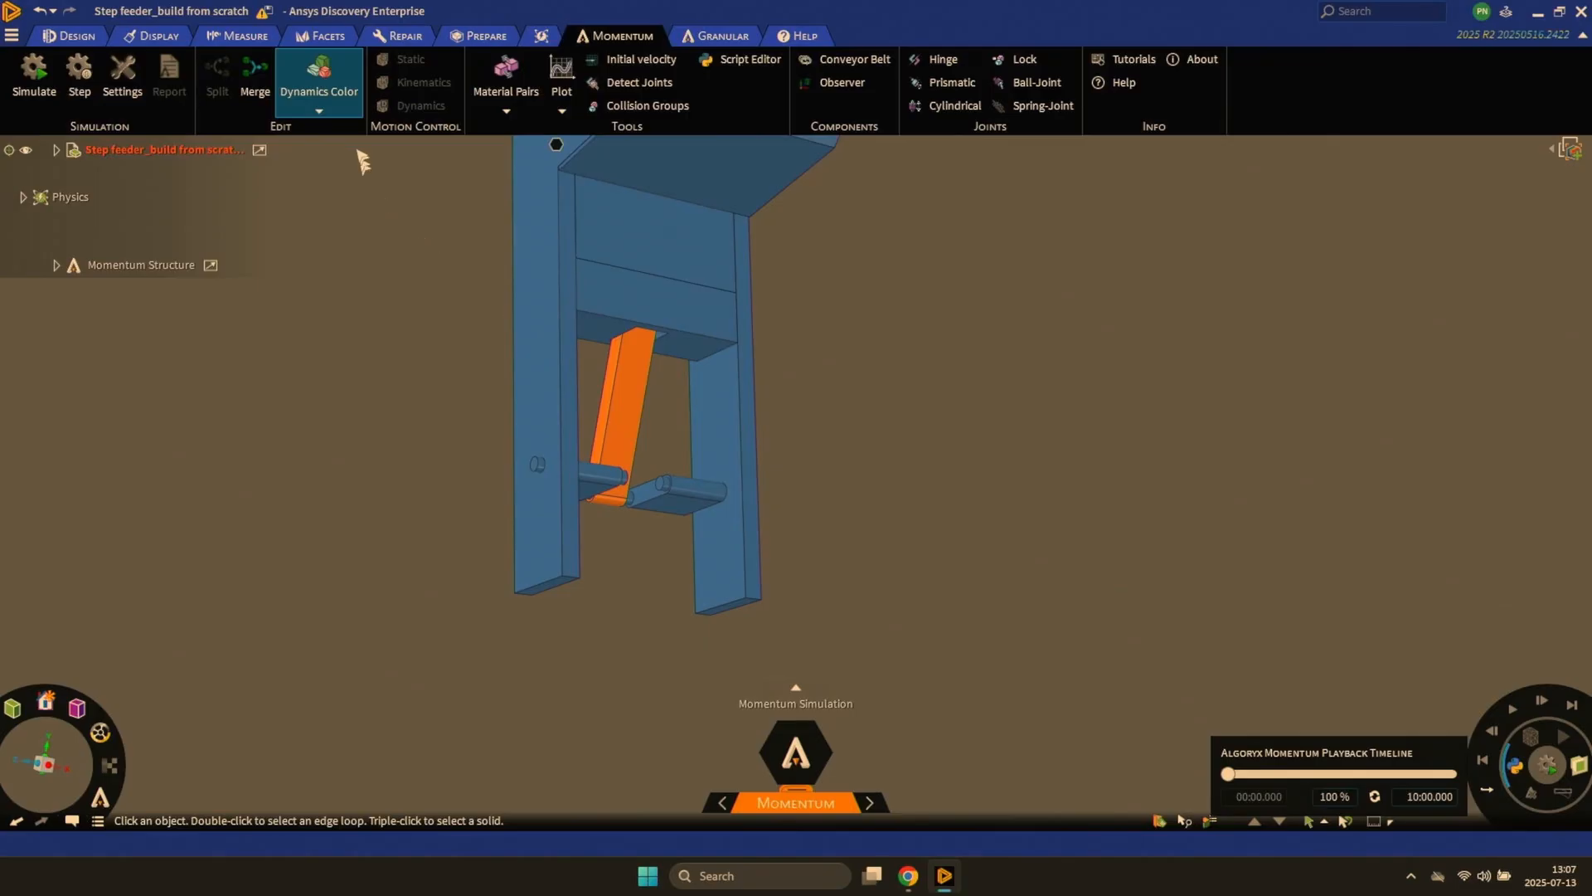
{"action": "left_click", "coordinate": [334, 89]}
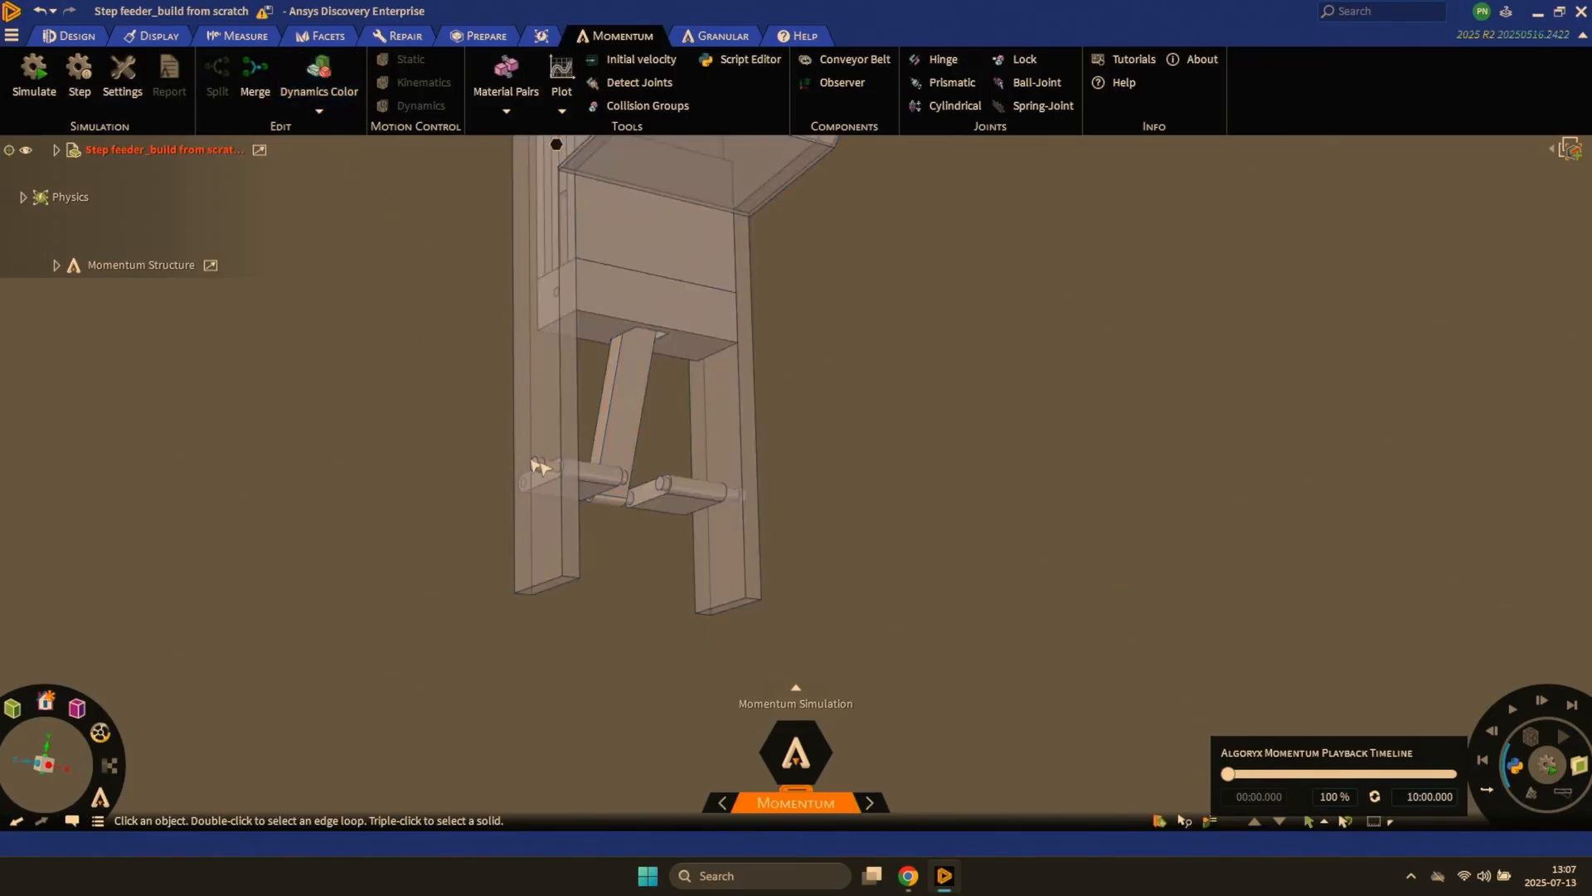
- Hide the two side frame plates and the slanted connecting arm to expose the crank parts
{"action": "left_click", "coordinate": [545, 408]}
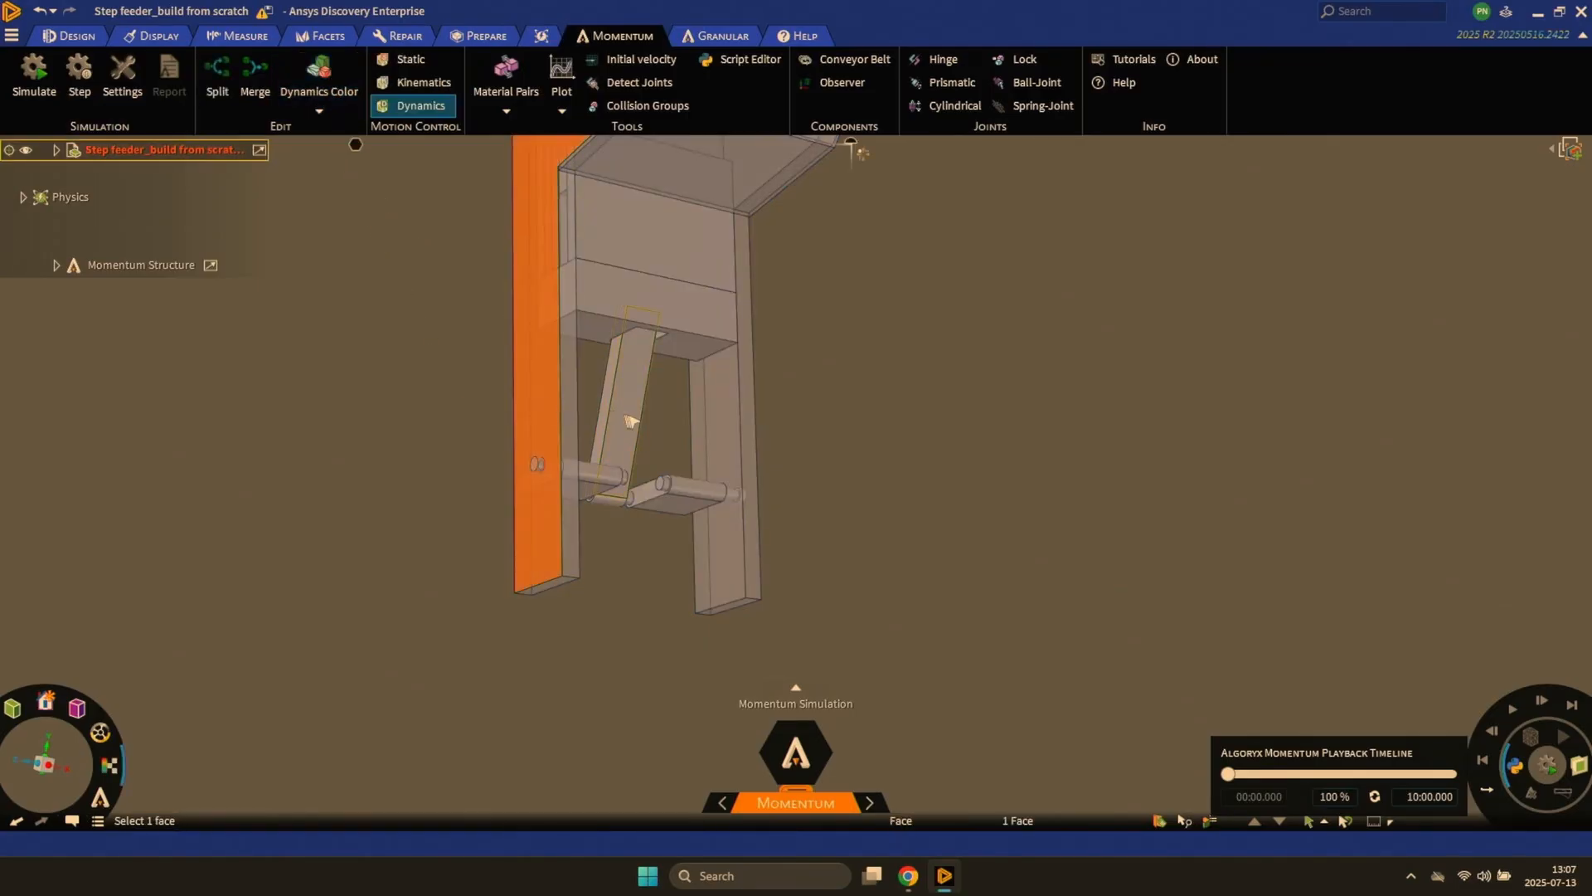
{"action": "left_click", "coordinate": [635, 422], "text": "ctrl"}
{"action": "left_click", "coordinate": [709, 432], "text": "ctrl"}
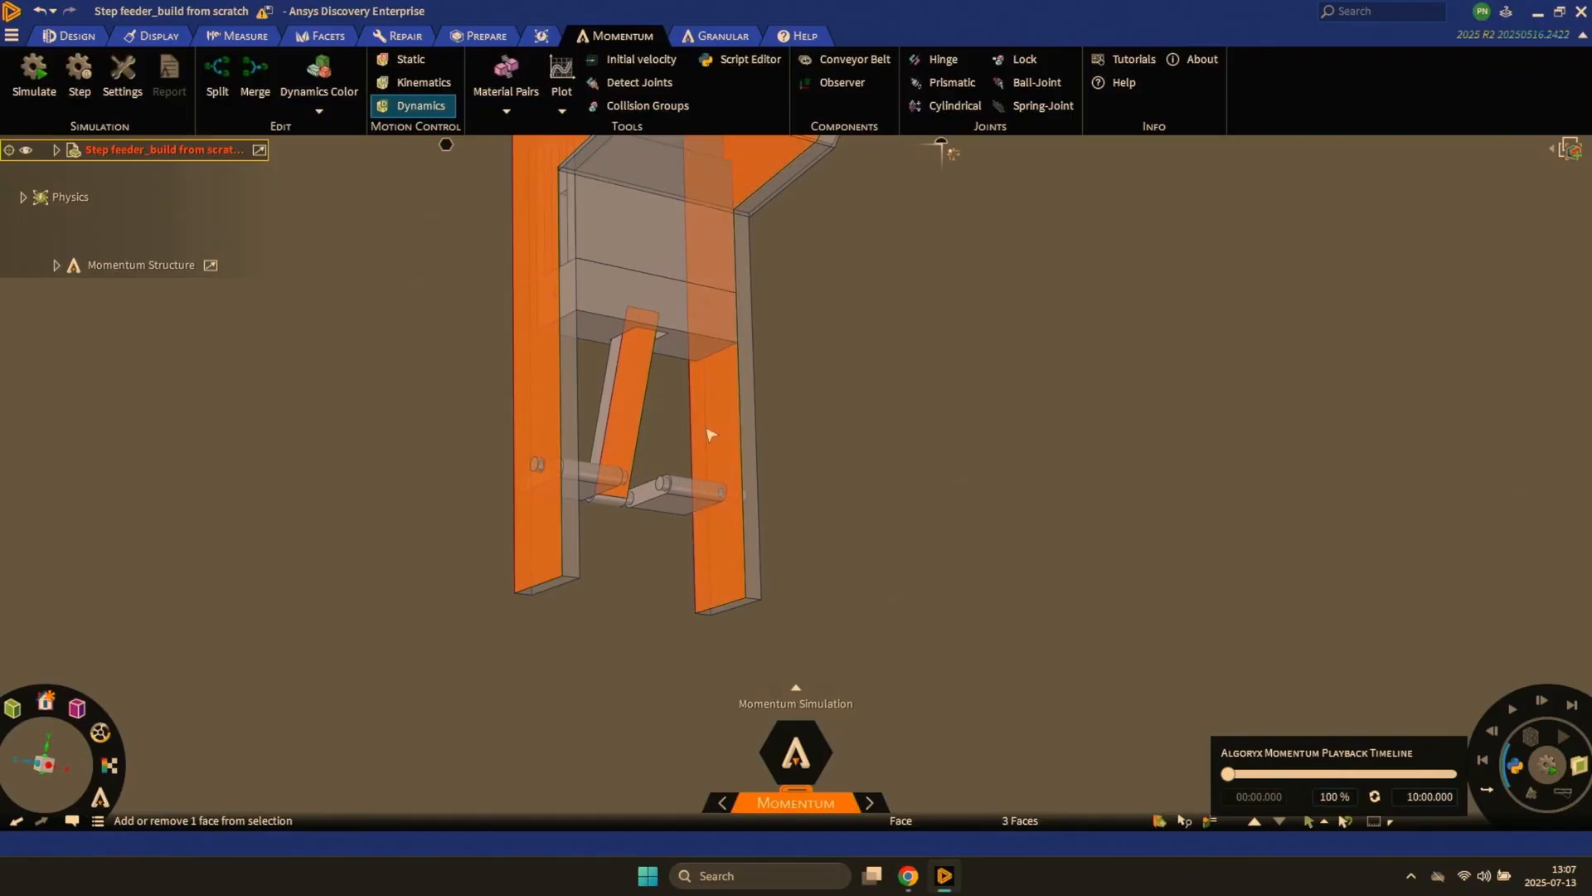
{"action": "right_click", "coordinate": [705, 428]}
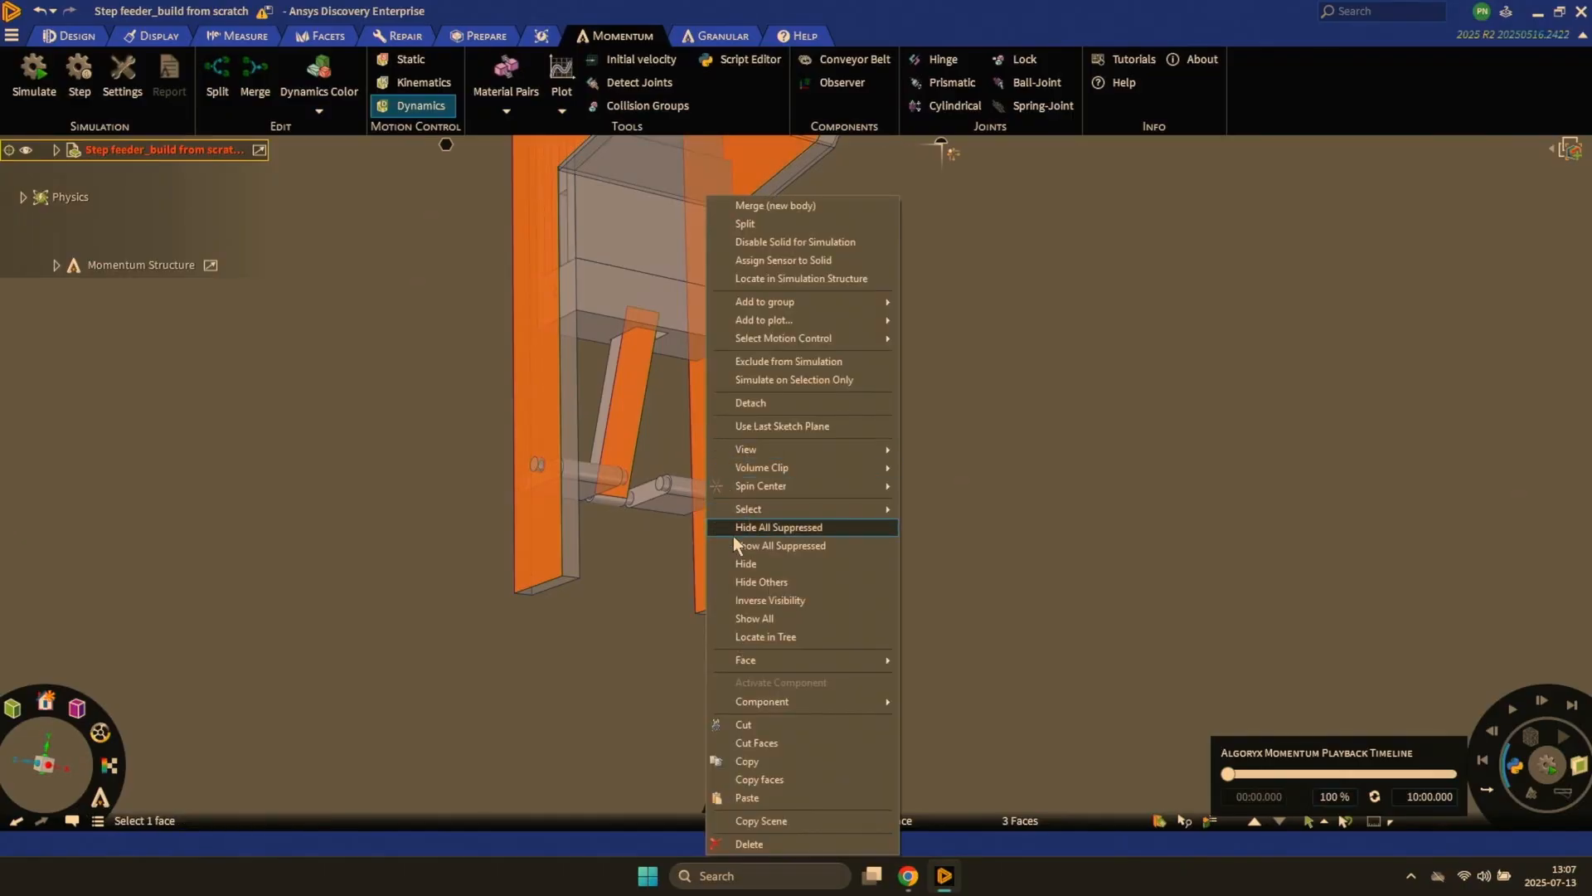
{"action": "left_click", "coordinate": [738, 566]}
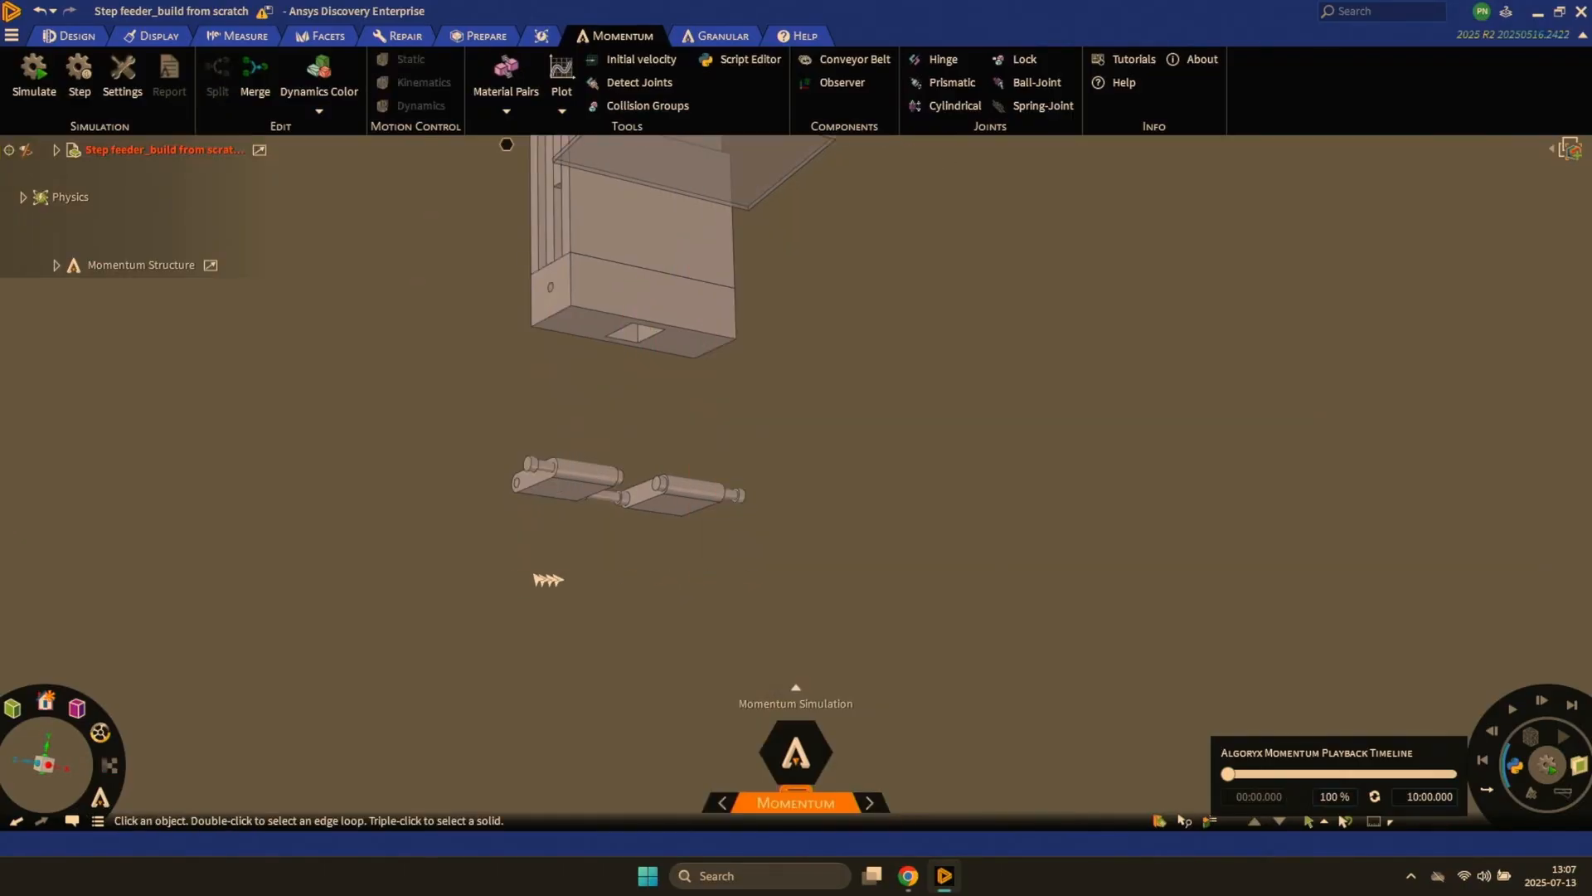
- Split the five crank arm and shaft bodies into separate rigid bodies and check them with Dynamics Color
{"action": "left_click_drag", "start_coordinate": [450, 565], "coordinate": [788, 420]}
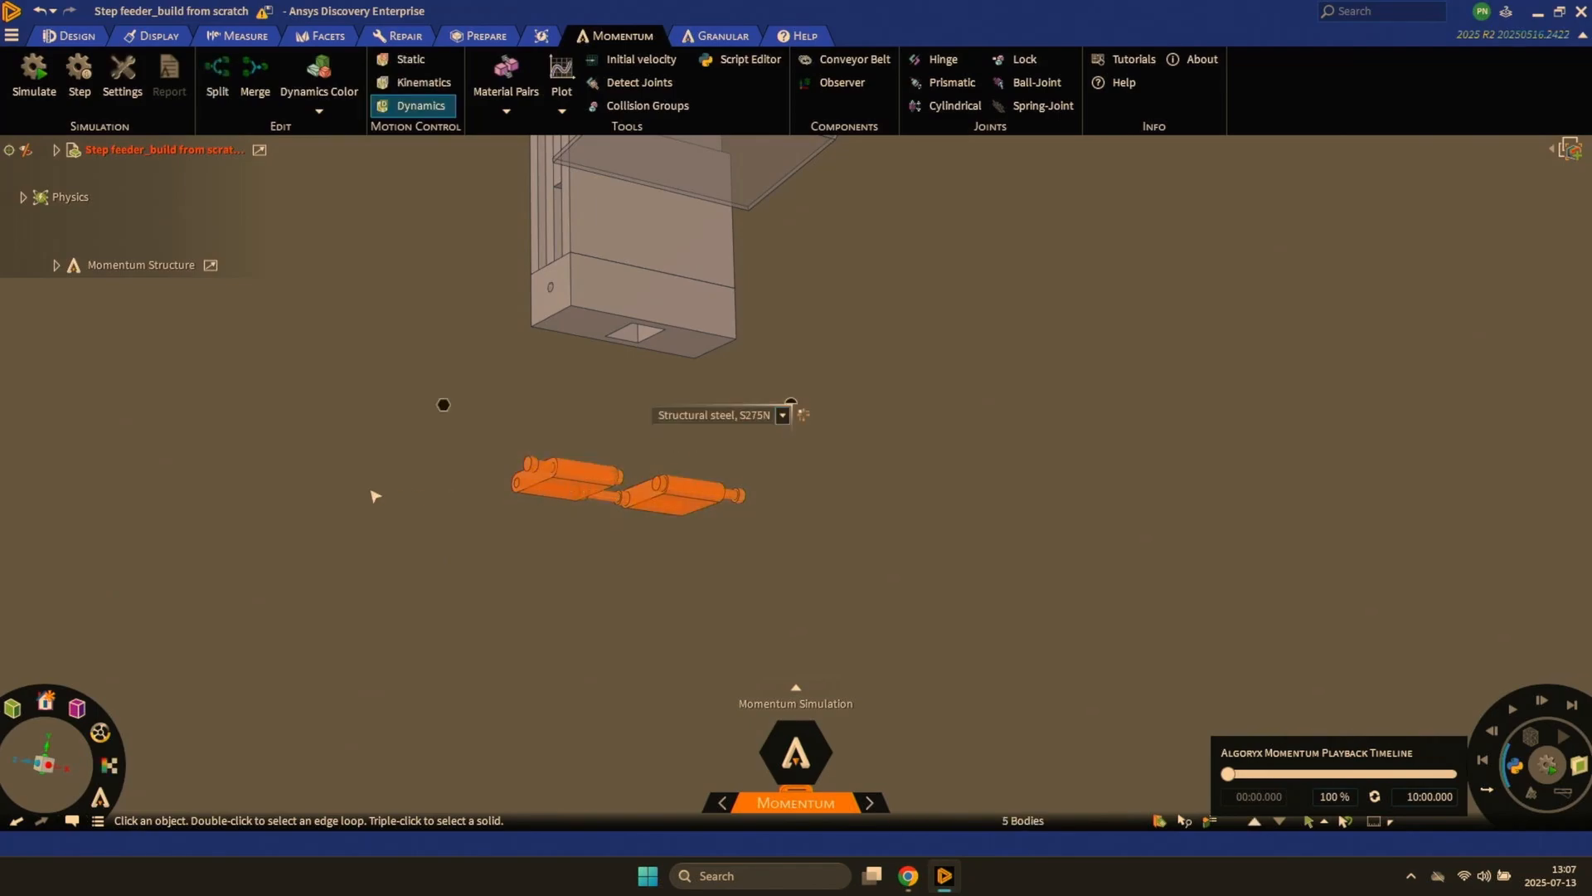
{"action": "left_click", "coordinate": [217, 75]}
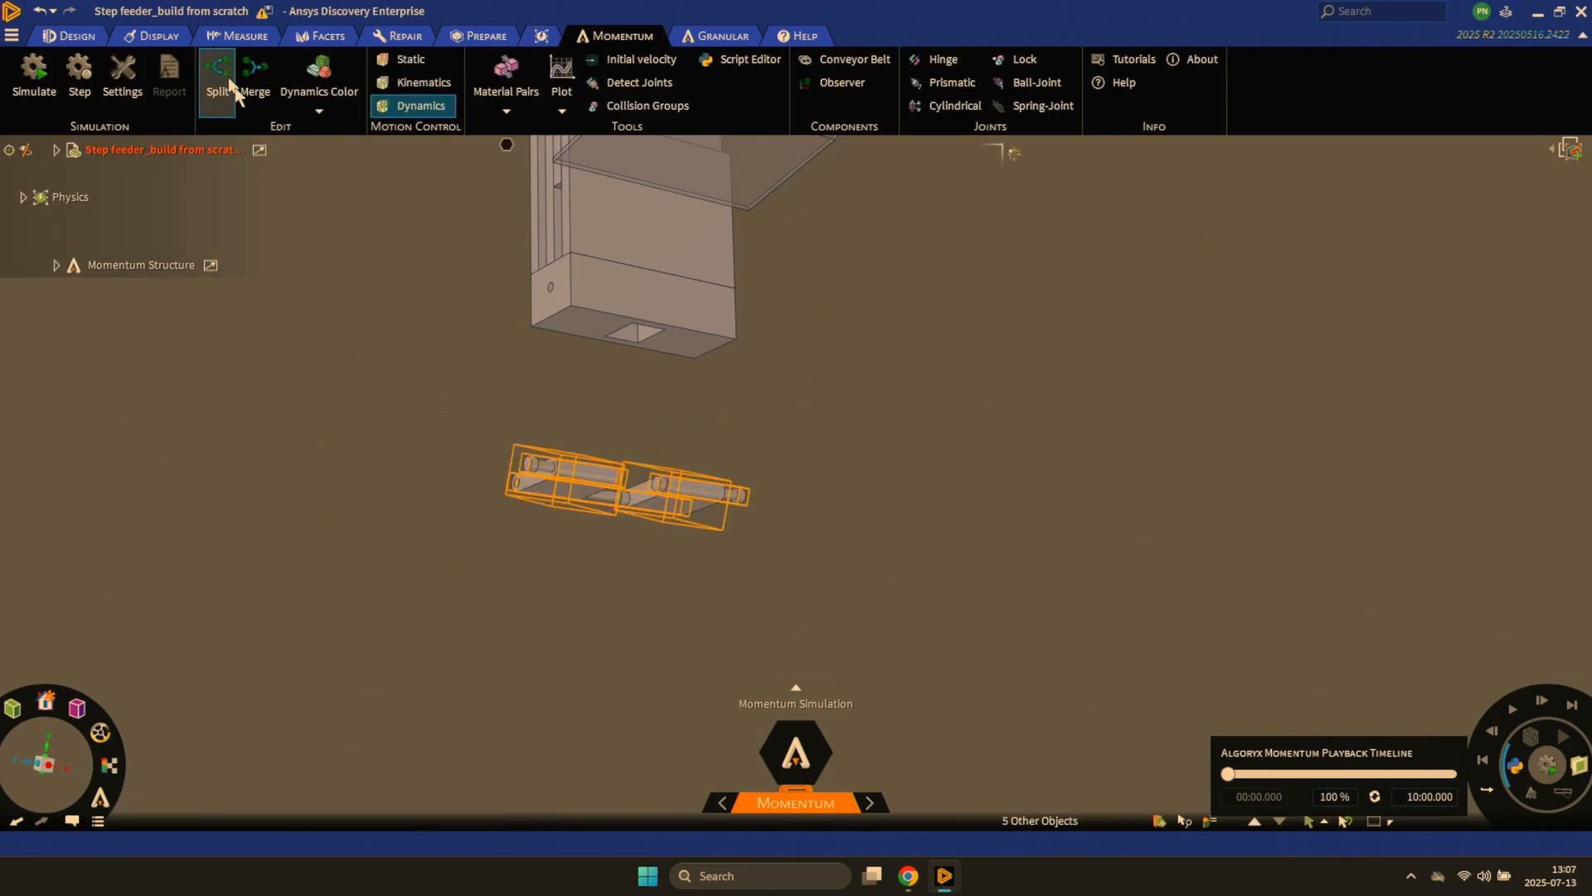
{"action": "left_click", "coordinate": [373, 284]}
{"action": "left_click", "coordinate": [323, 76]}
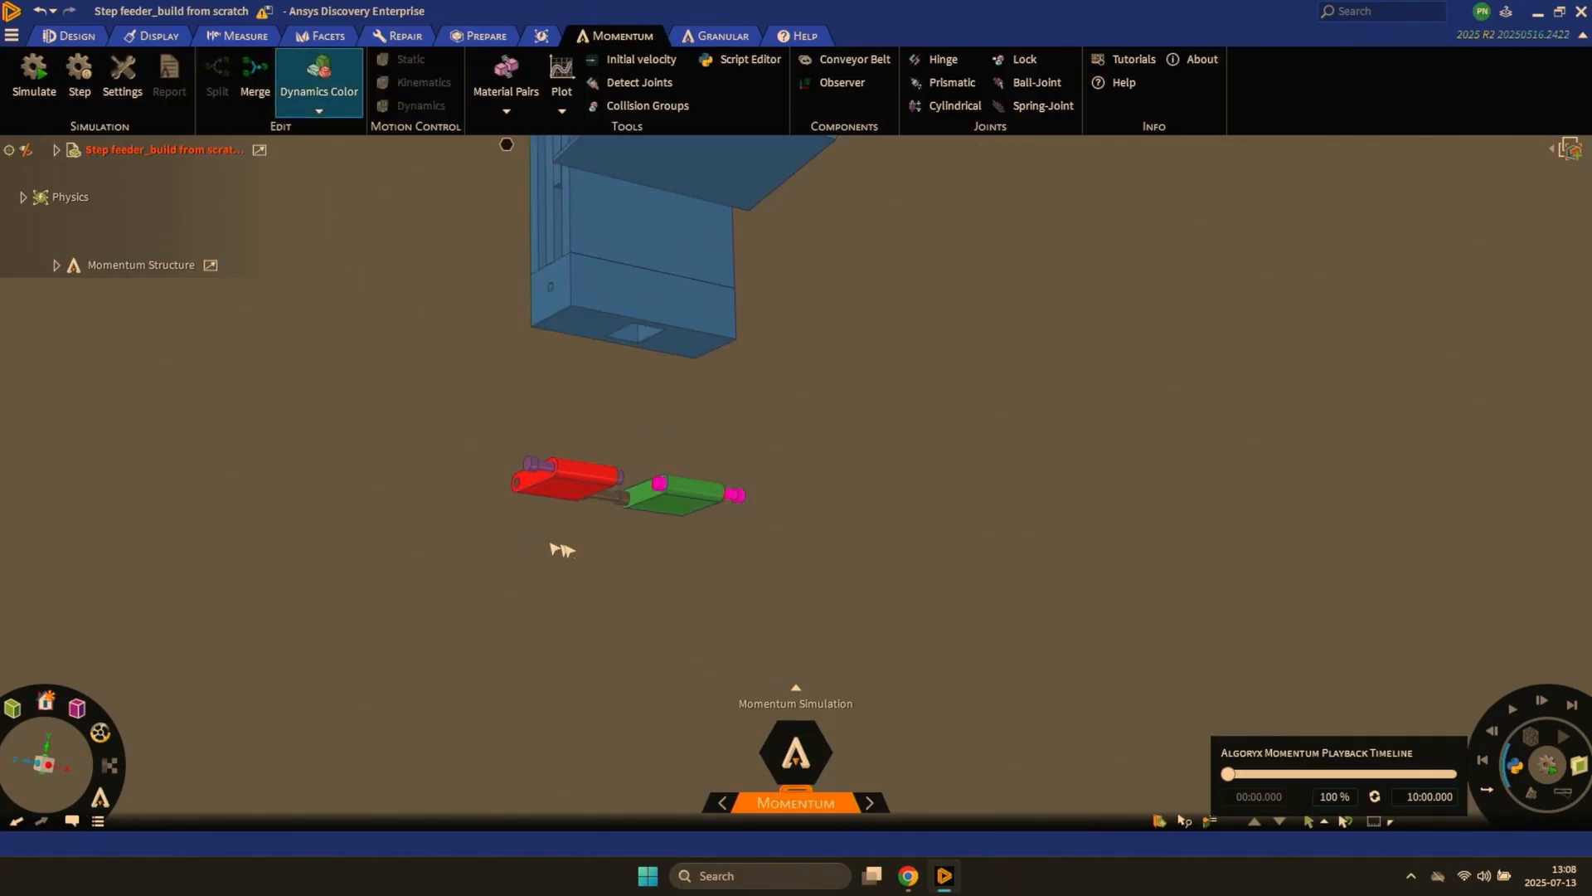
{"action": "left_click", "coordinate": [316, 92]}
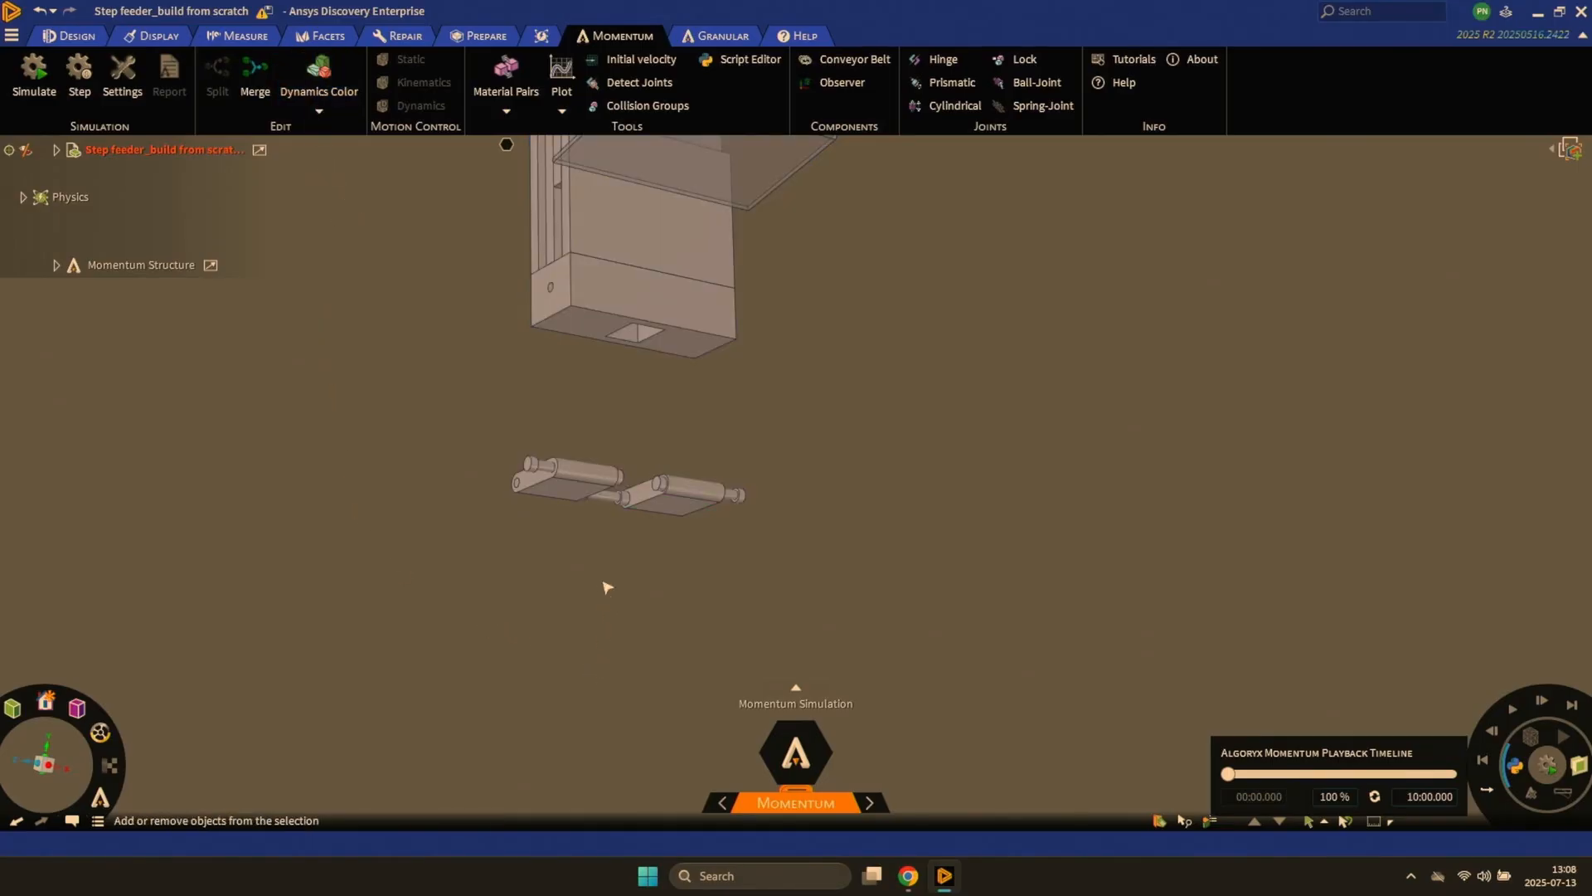
- Merge the two crank arms and their three shafts into a single rigid body
{"action": "scroll", "coordinate": [605, 605], "scroll_direction": "up", "scroll_amount": 3}
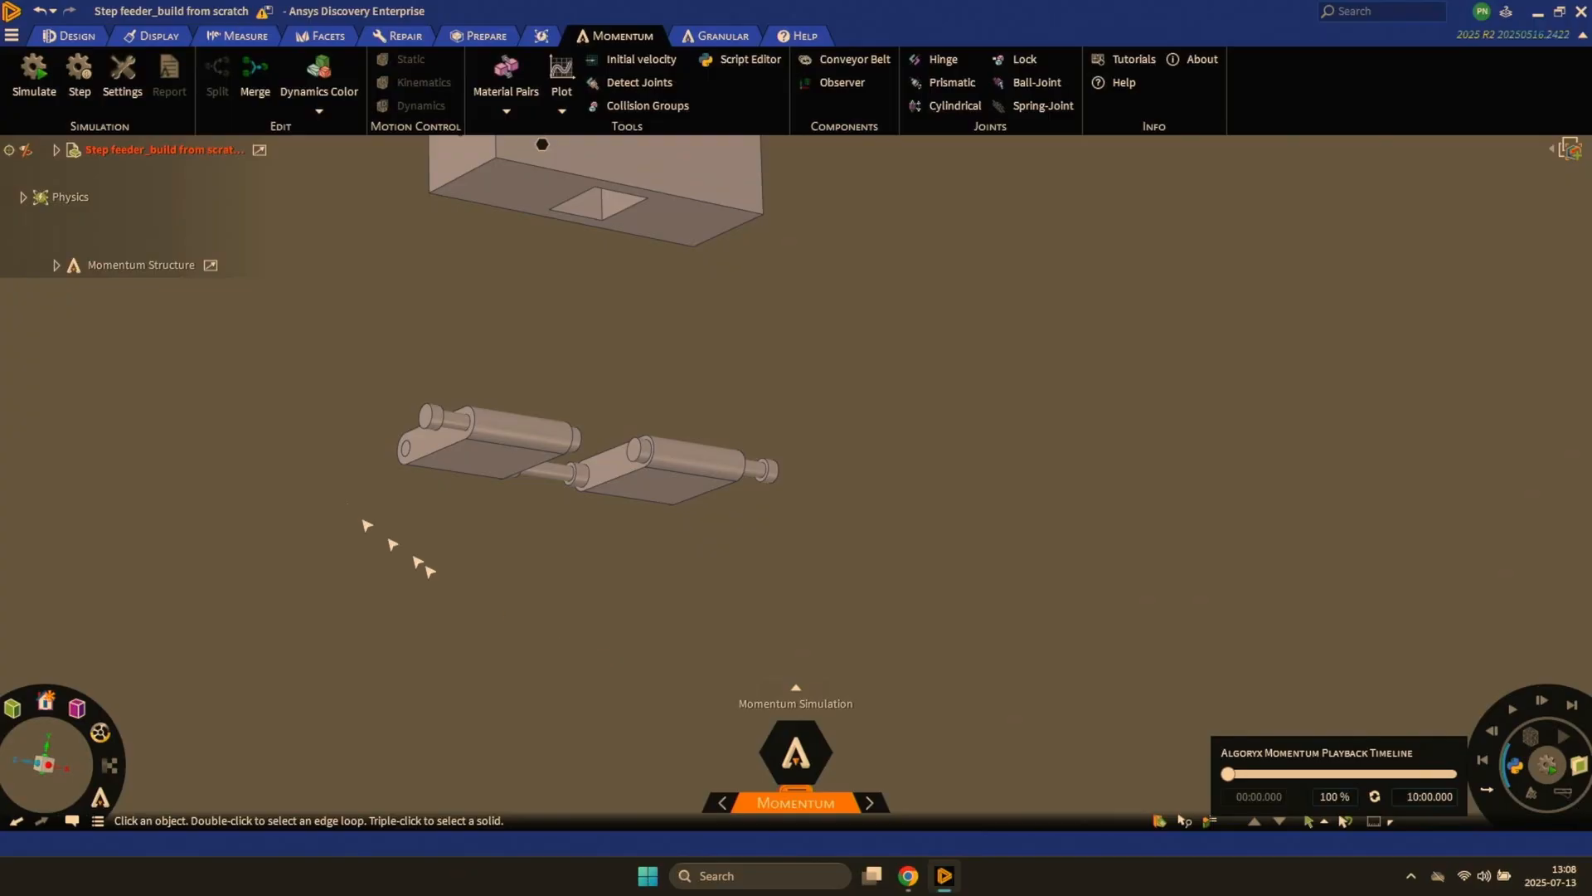
{"action": "left_click", "coordinate": [255, 74]}
{"action": "left_click", "coordinate": [437, 426]}
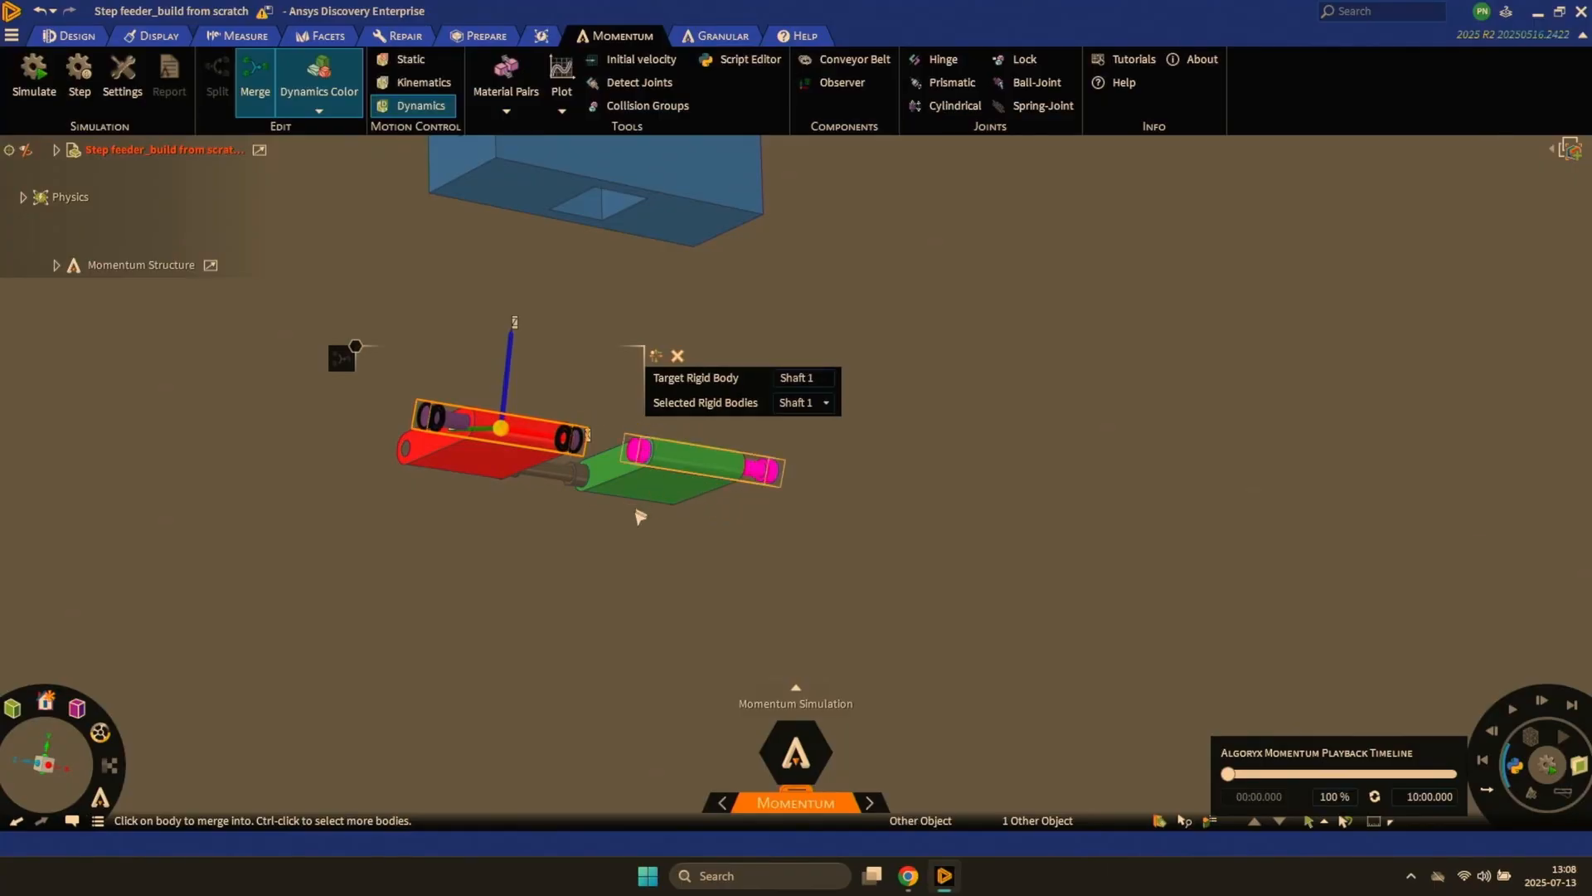
{"action": "left_click", "coordinate": [639, 502], "text": "ctrl"}
{"action": "left_click", "coordinate": [493, 471], "text": "ctrl"}
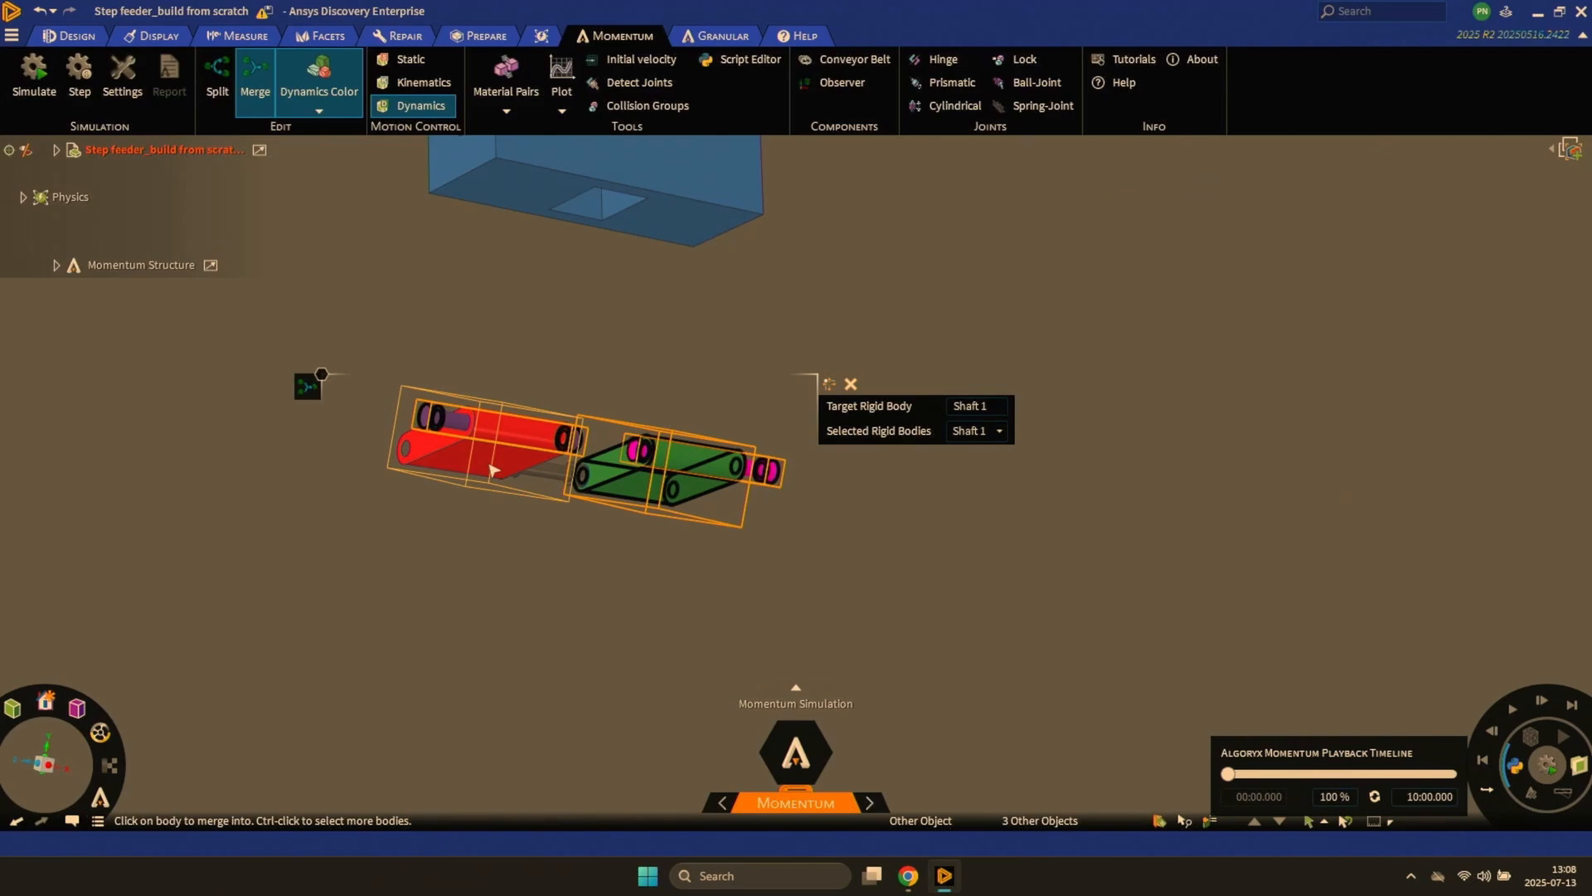
{"action": "left_click", "coordinate": [492, 471], "text": "ctrl"}
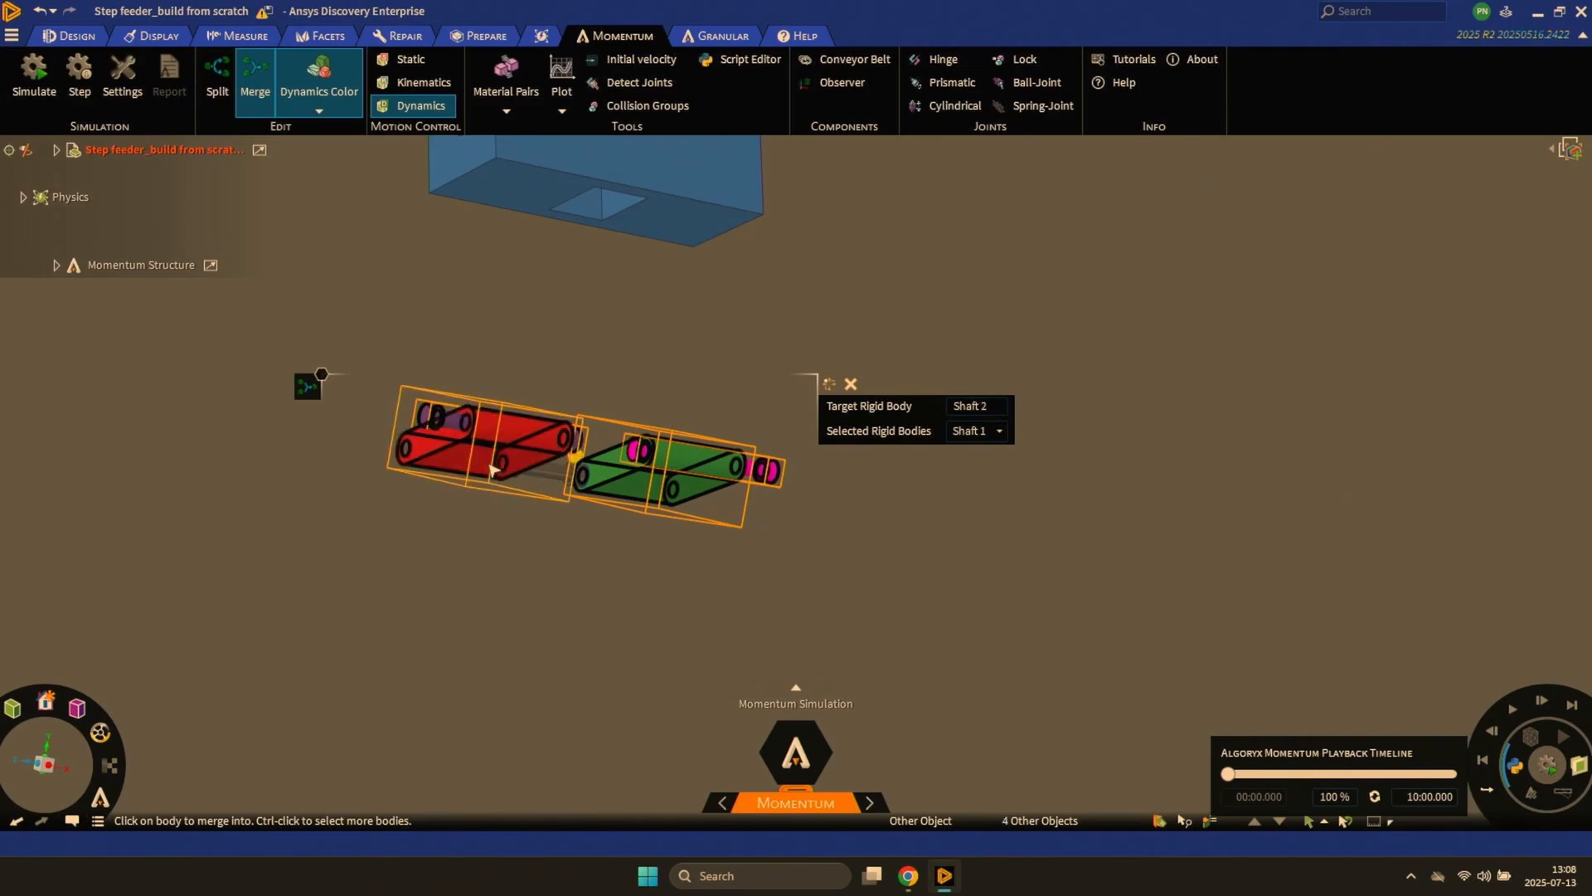
{"action": "left_click", "coordinate": [499, 481]}
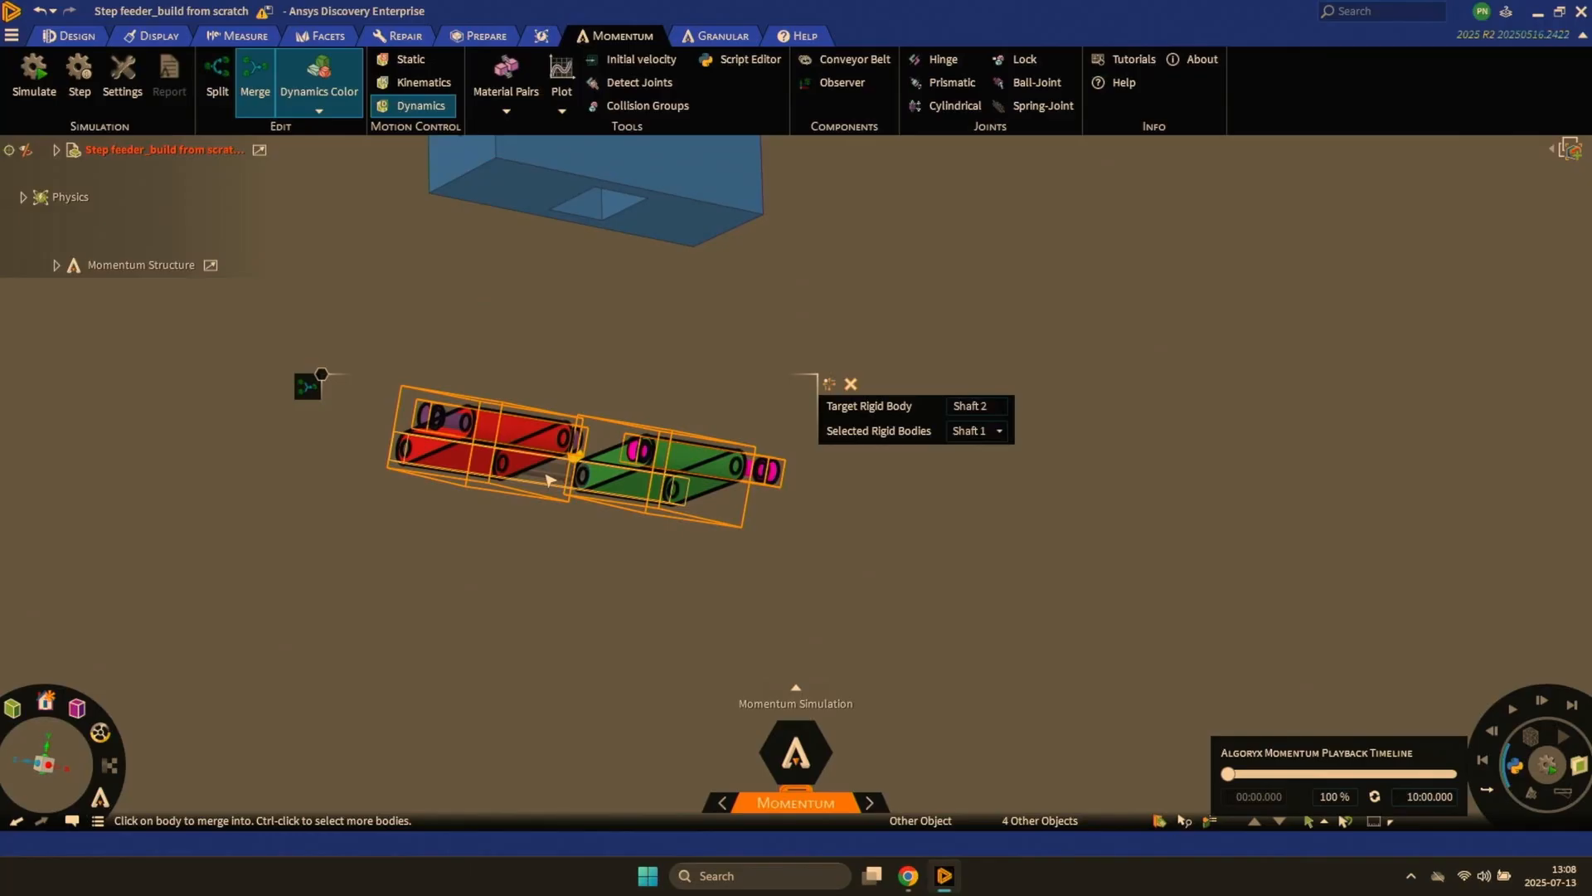
{"action": "left_click", "coordinate": [547, 480]}
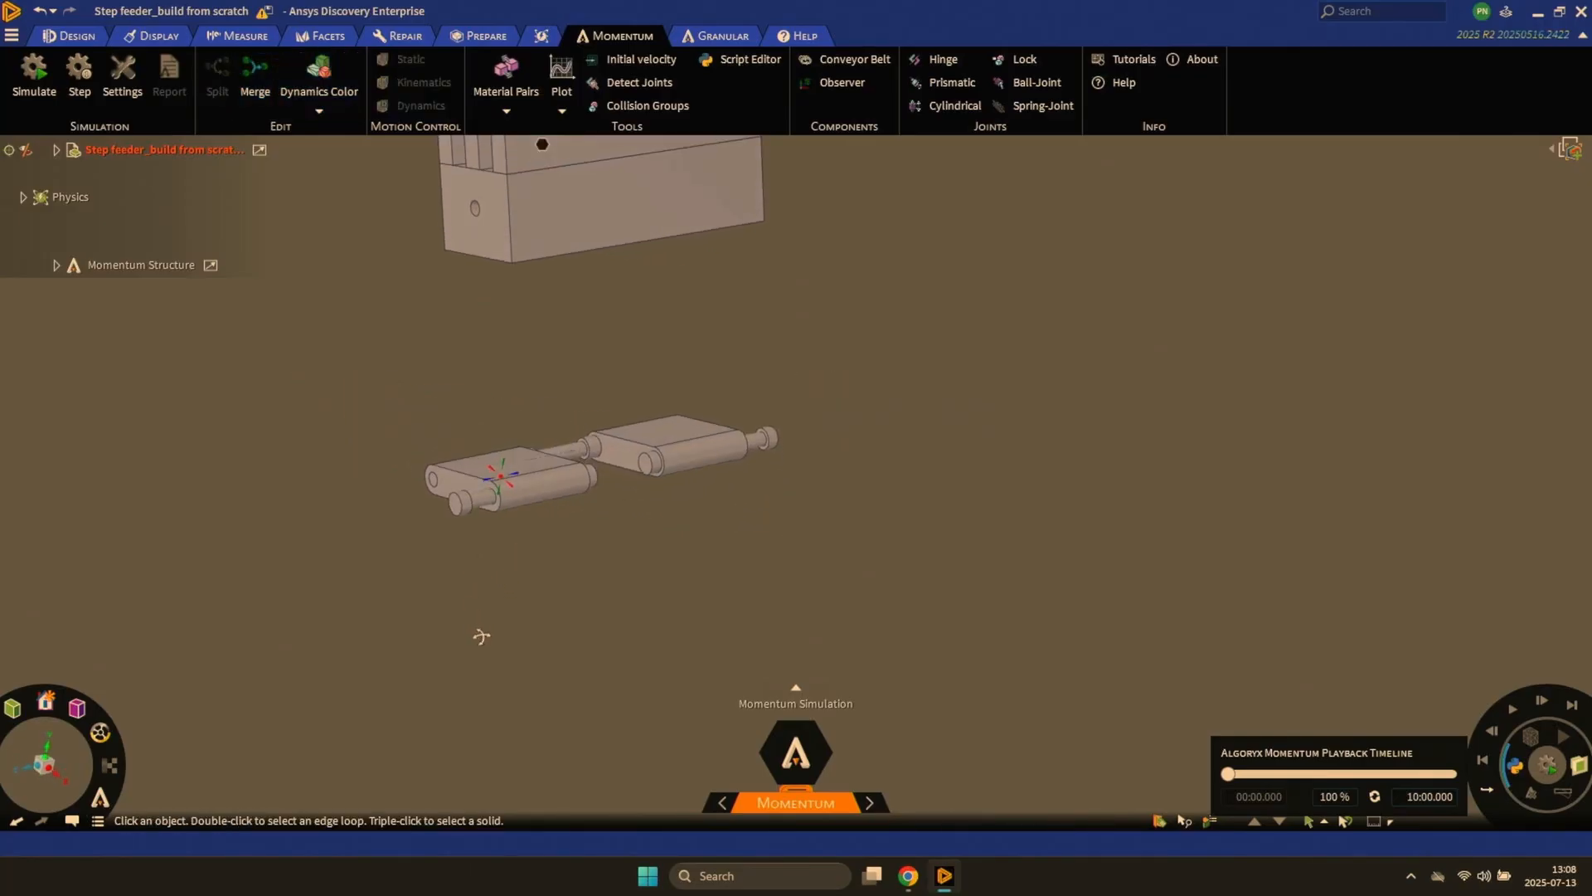
{"action": "middle_click_drag", "start_coordinate": [480, 632], "coordinate": [357, 427]}
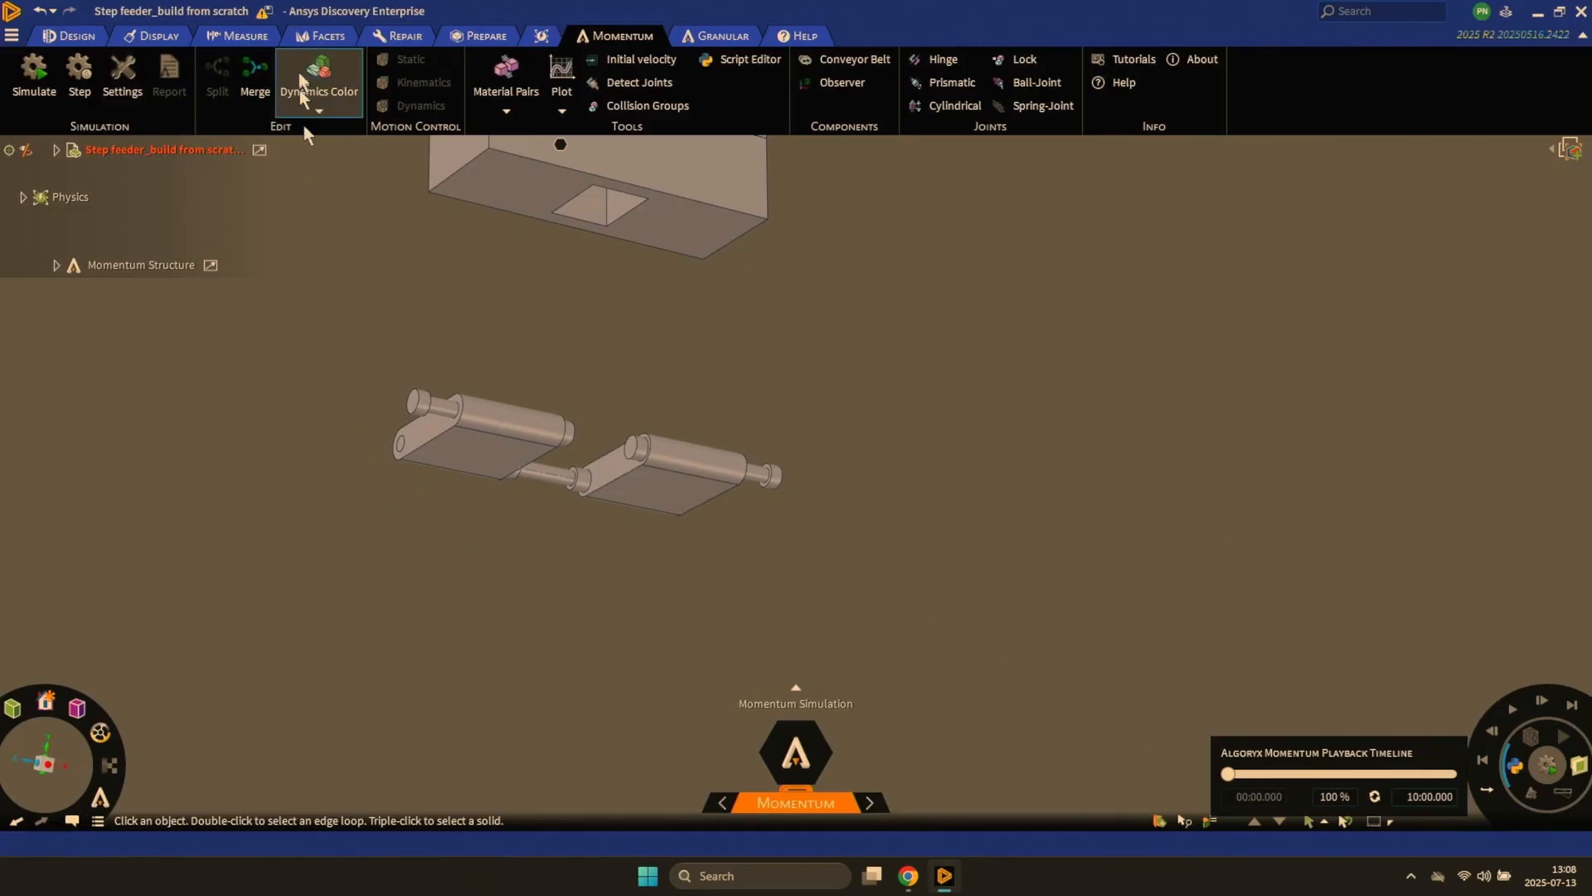
- Check the merged crank body with Dynamics Color and return to the normal display
{"action": "left_click", "coordinate": [310, 81]}
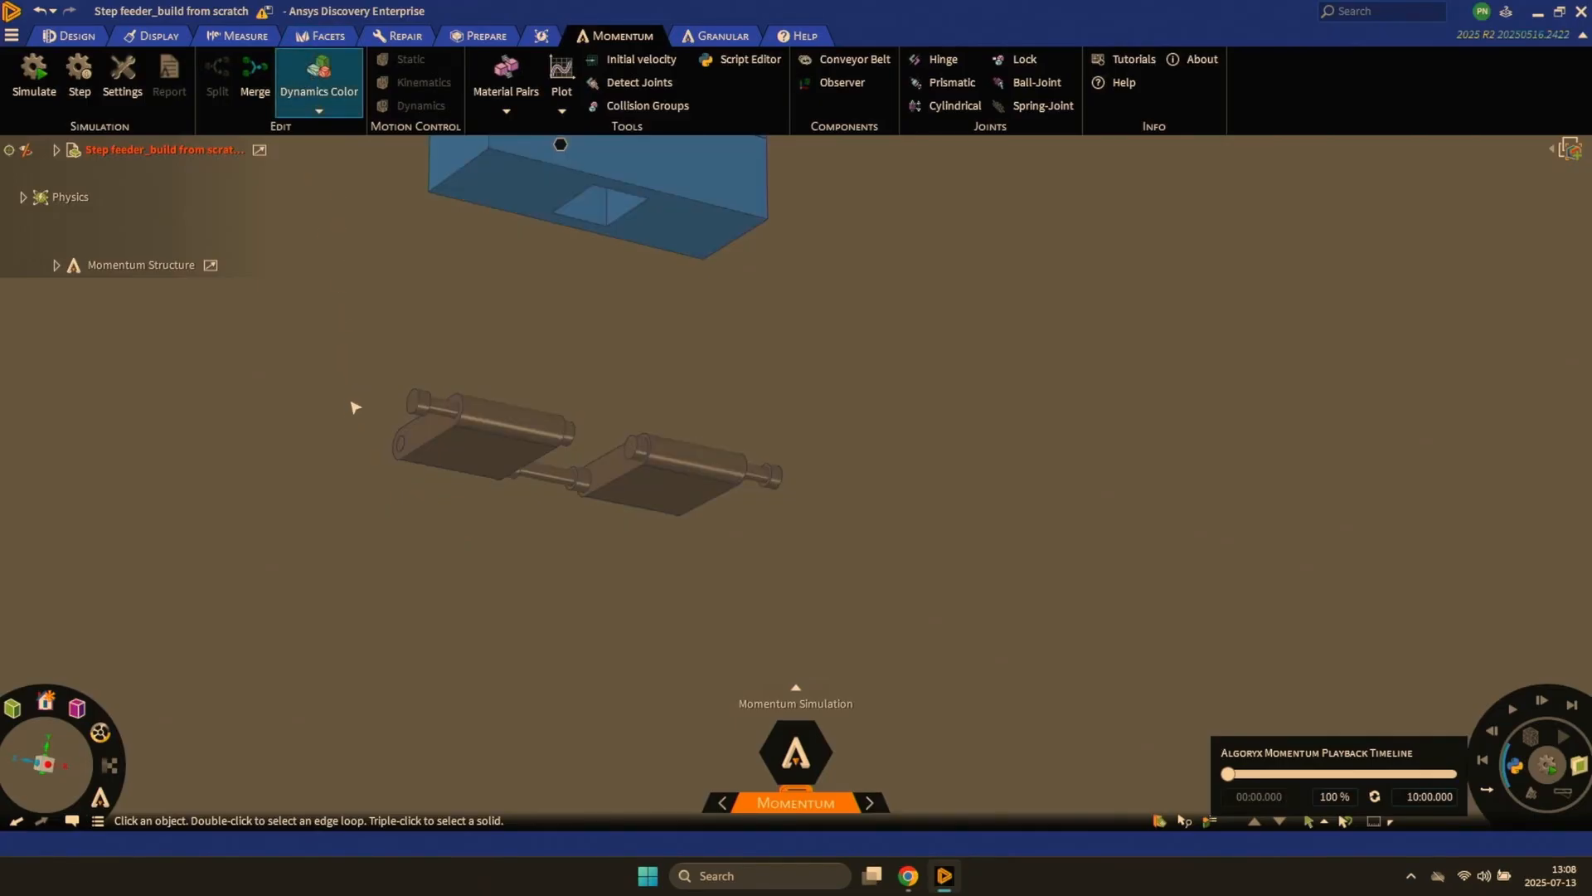
{"action": "left_click", "coordinate": [342, 60]}
- Split the bottom block, its green pin and the three moving step plates into separate rigid bodies
{"action": "middle_click_drag", "start_coordinate": [427, 345], "coordinate": [427, 238]}
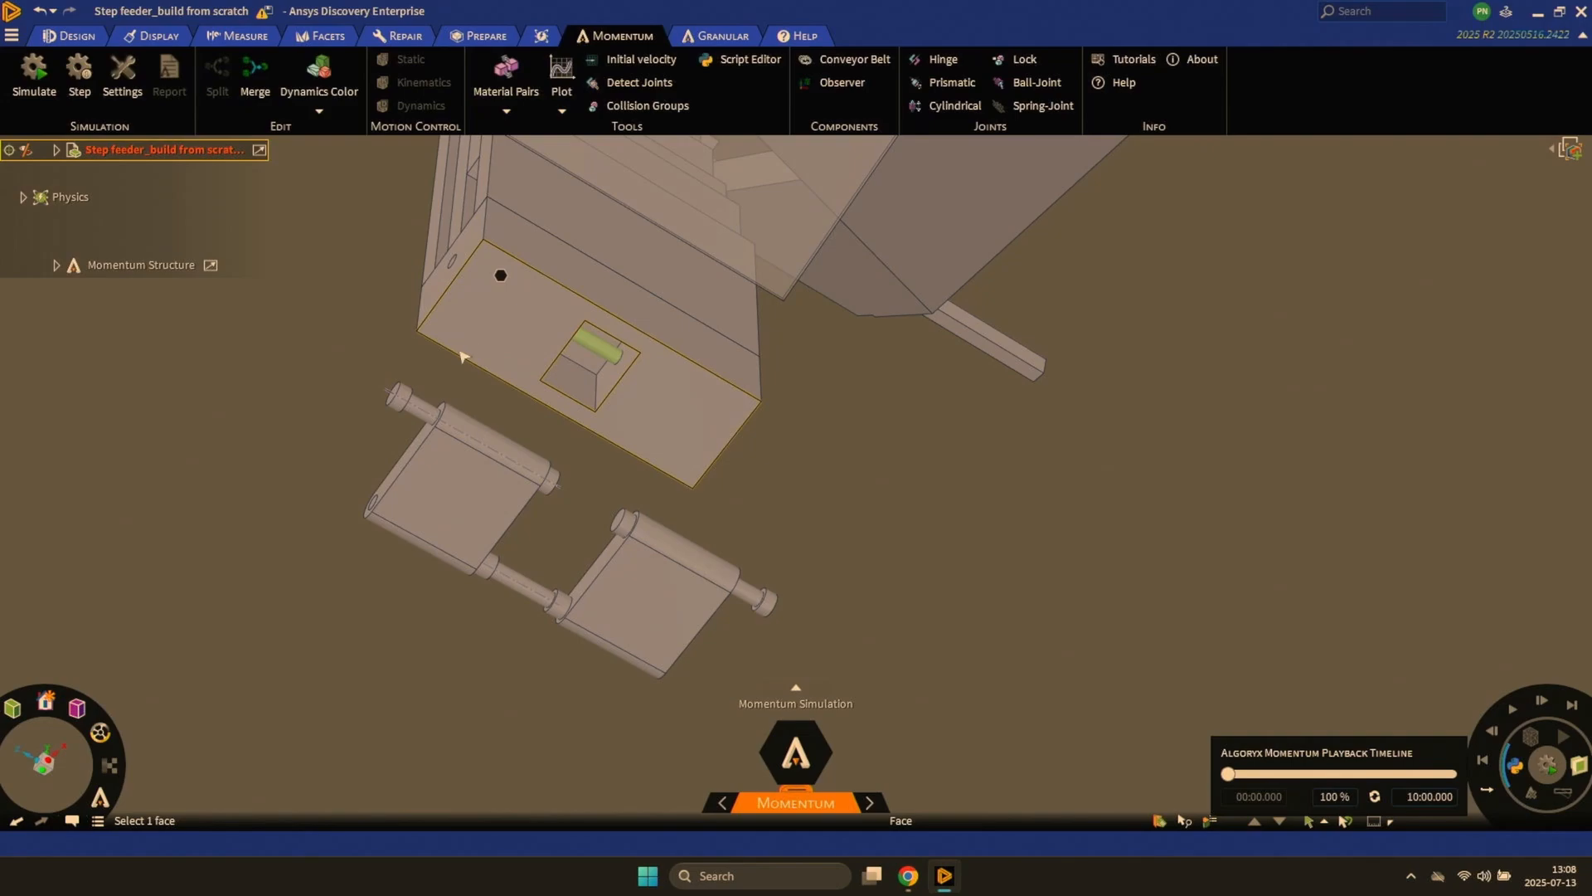
{"action": "middle_click_drag", "start_coordinate": [506, 458], "coordinate": [518, 489], "text": "shift"}
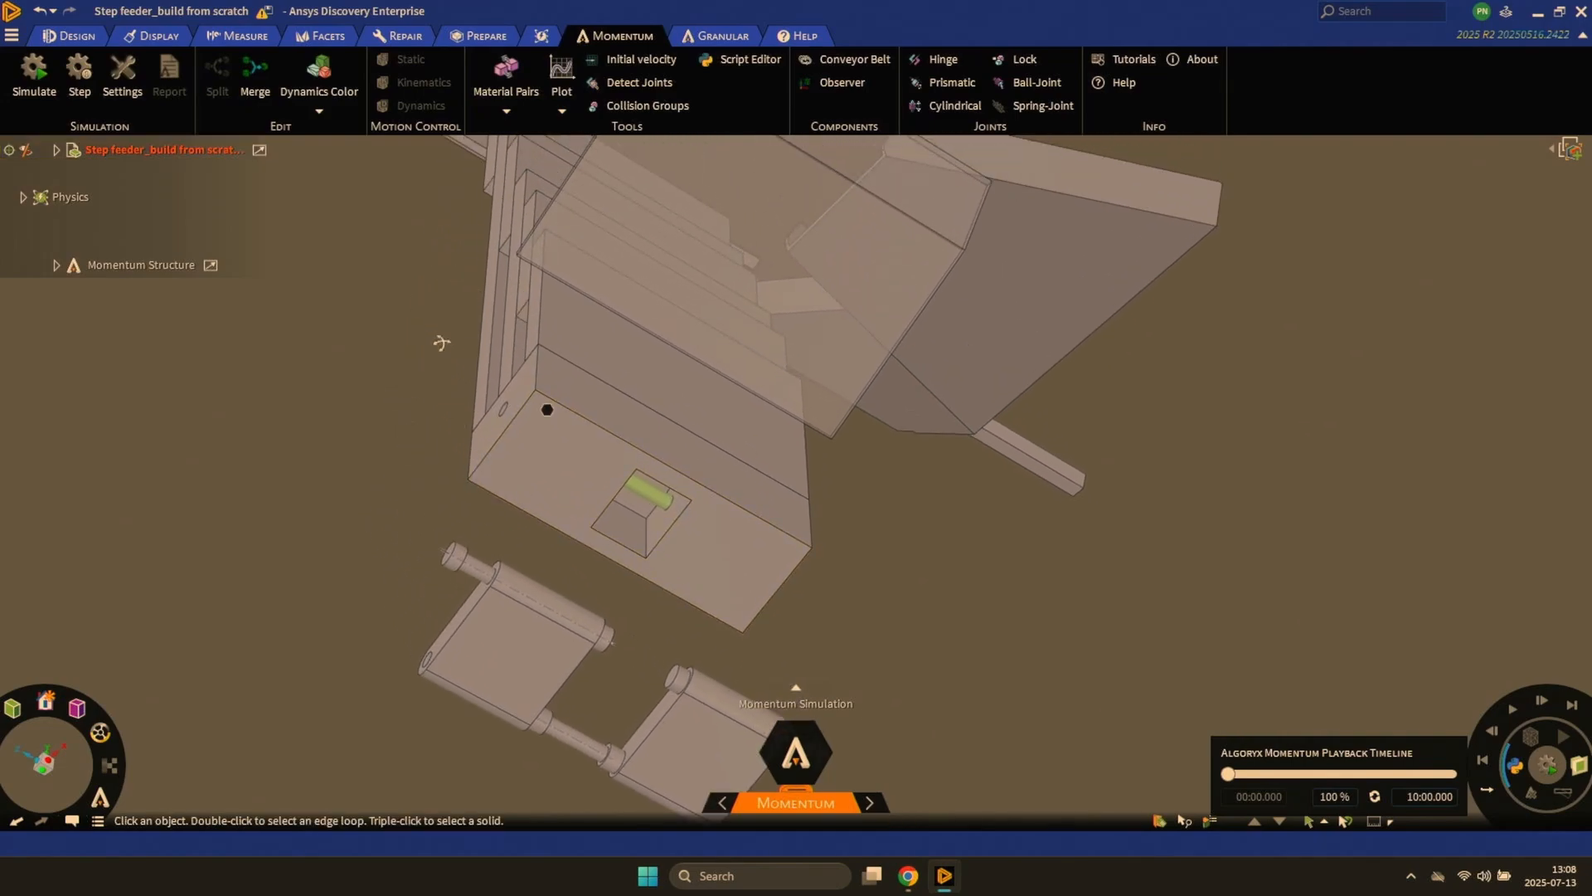
{"action": "middle_click_drag", "start_coordinate": [441, 341], "coordinate": [452, 343]}
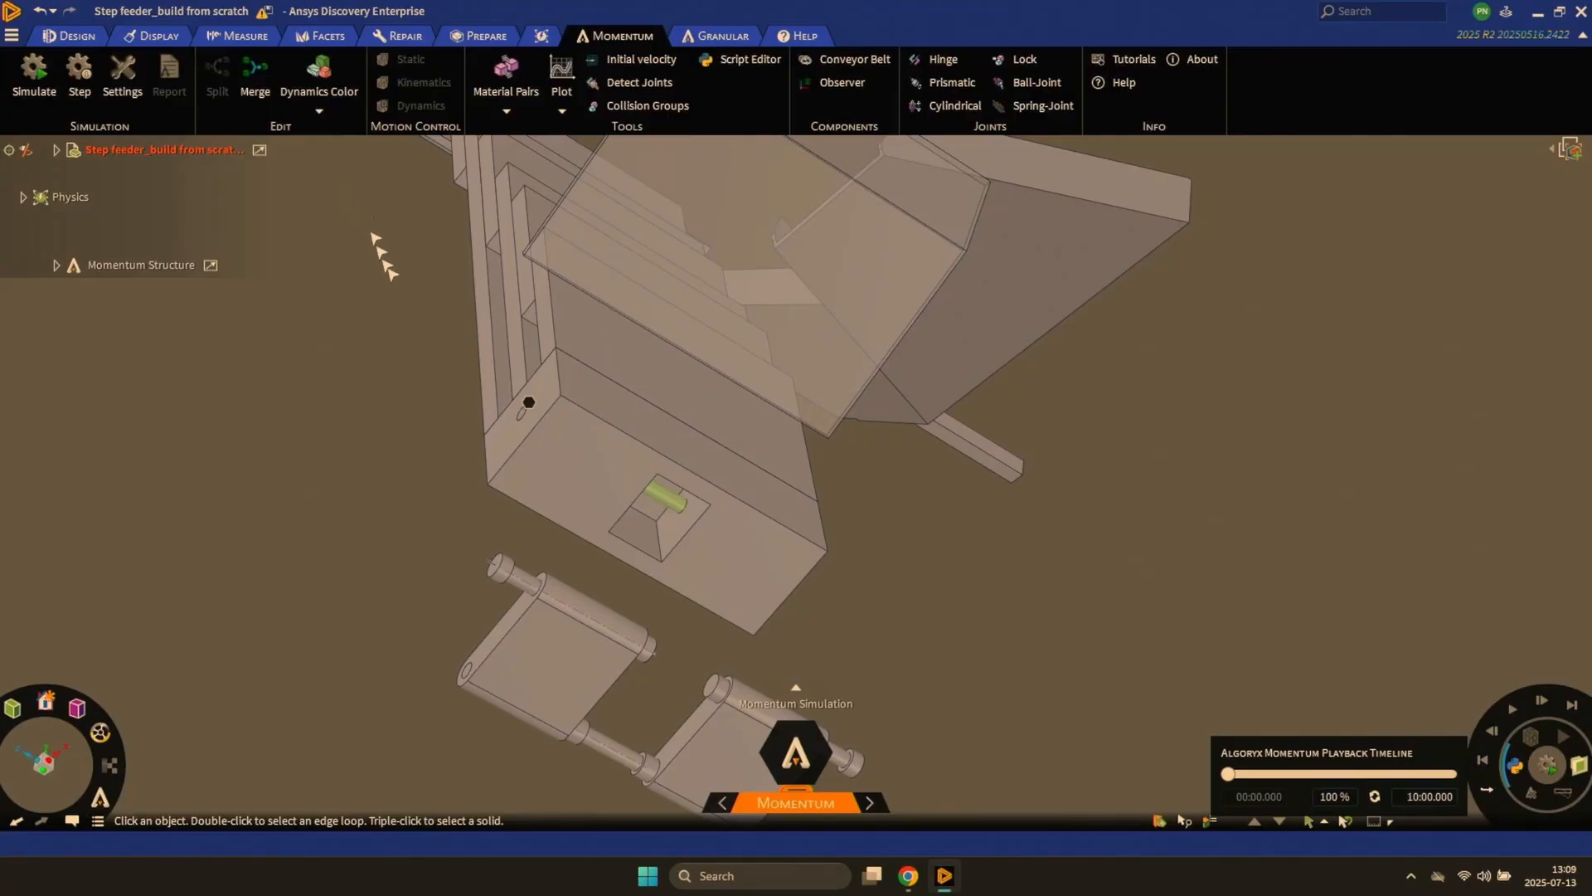
{"action": "left_click", "coordinate": [561, 459]}
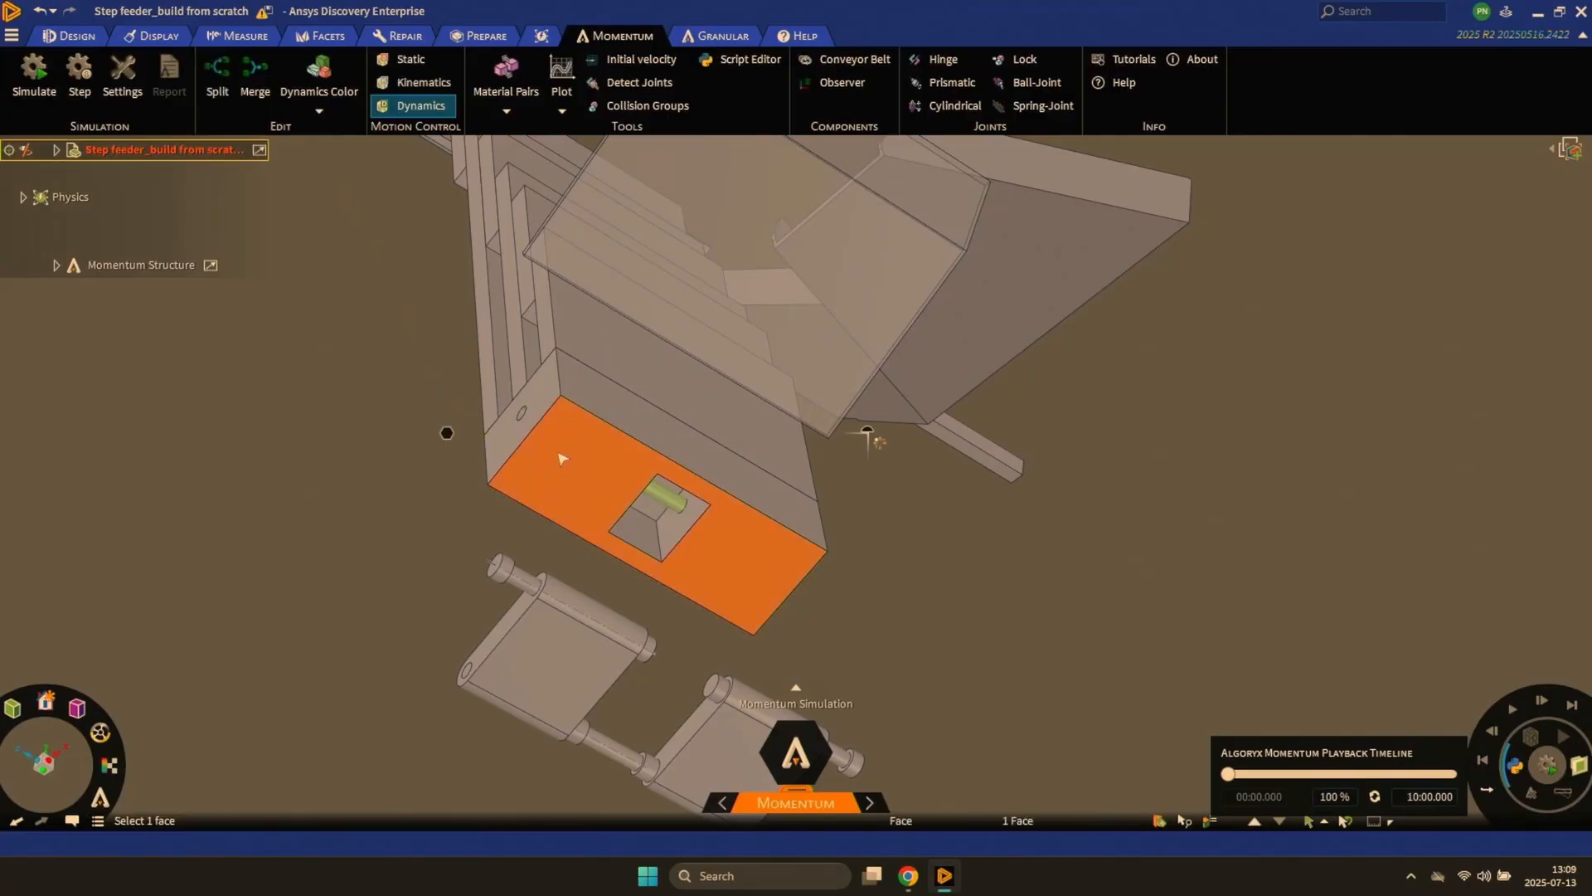
{"action": "left_click", "coordinate": [663, 500], "text": "ctrl"}
{"action": "left_click", "coordinate": [603, 345], "text": "ctrl"}
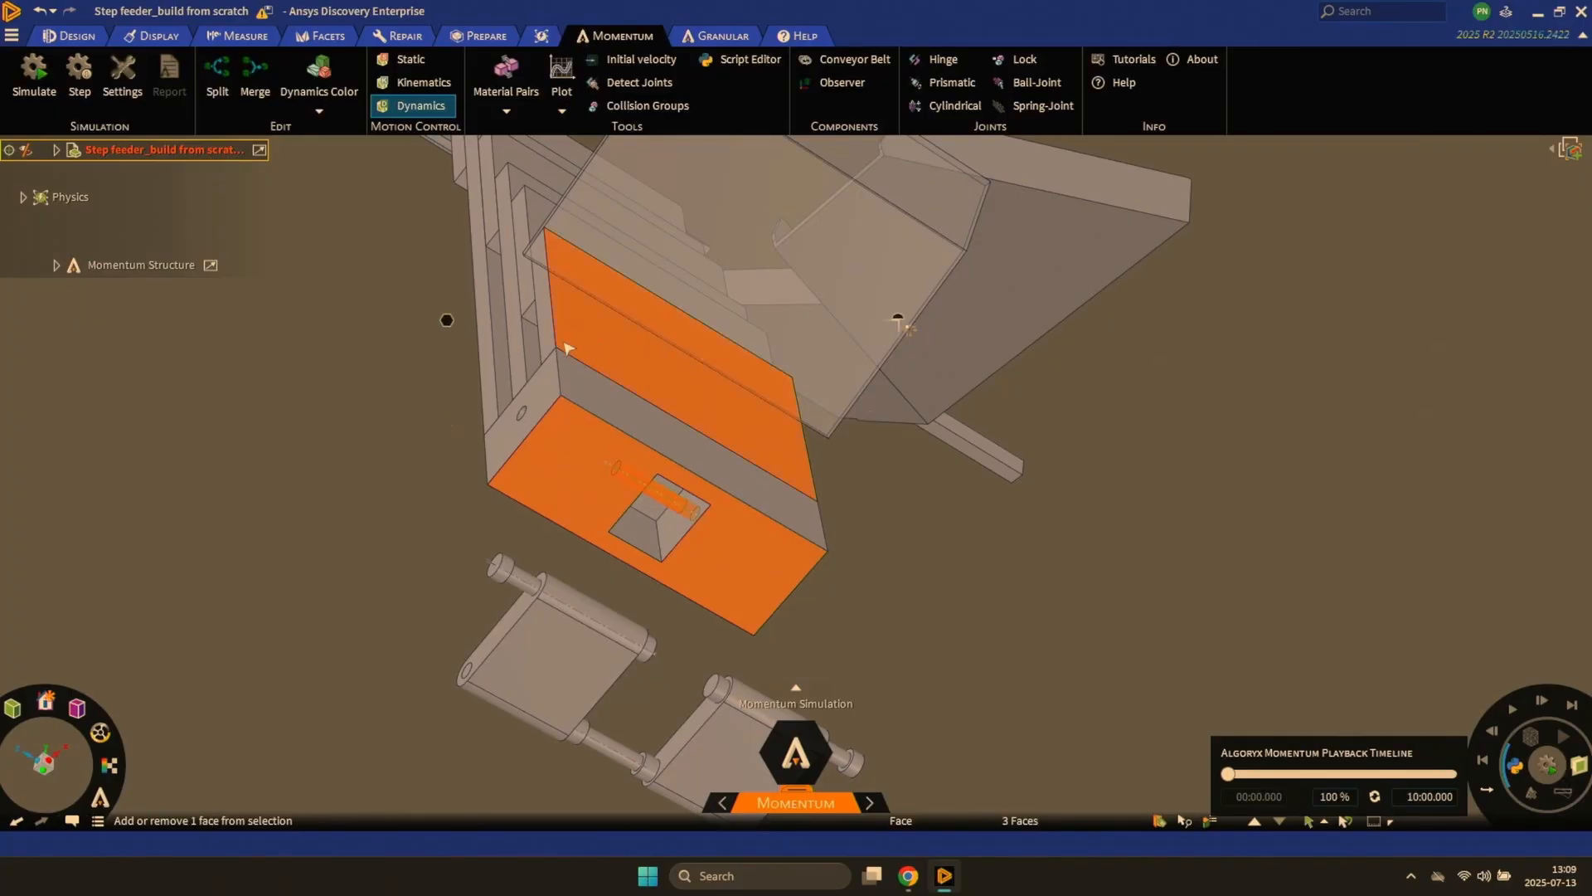
{"action": "left_click", "coordinate": [536, 351], "text": "ctrl"}
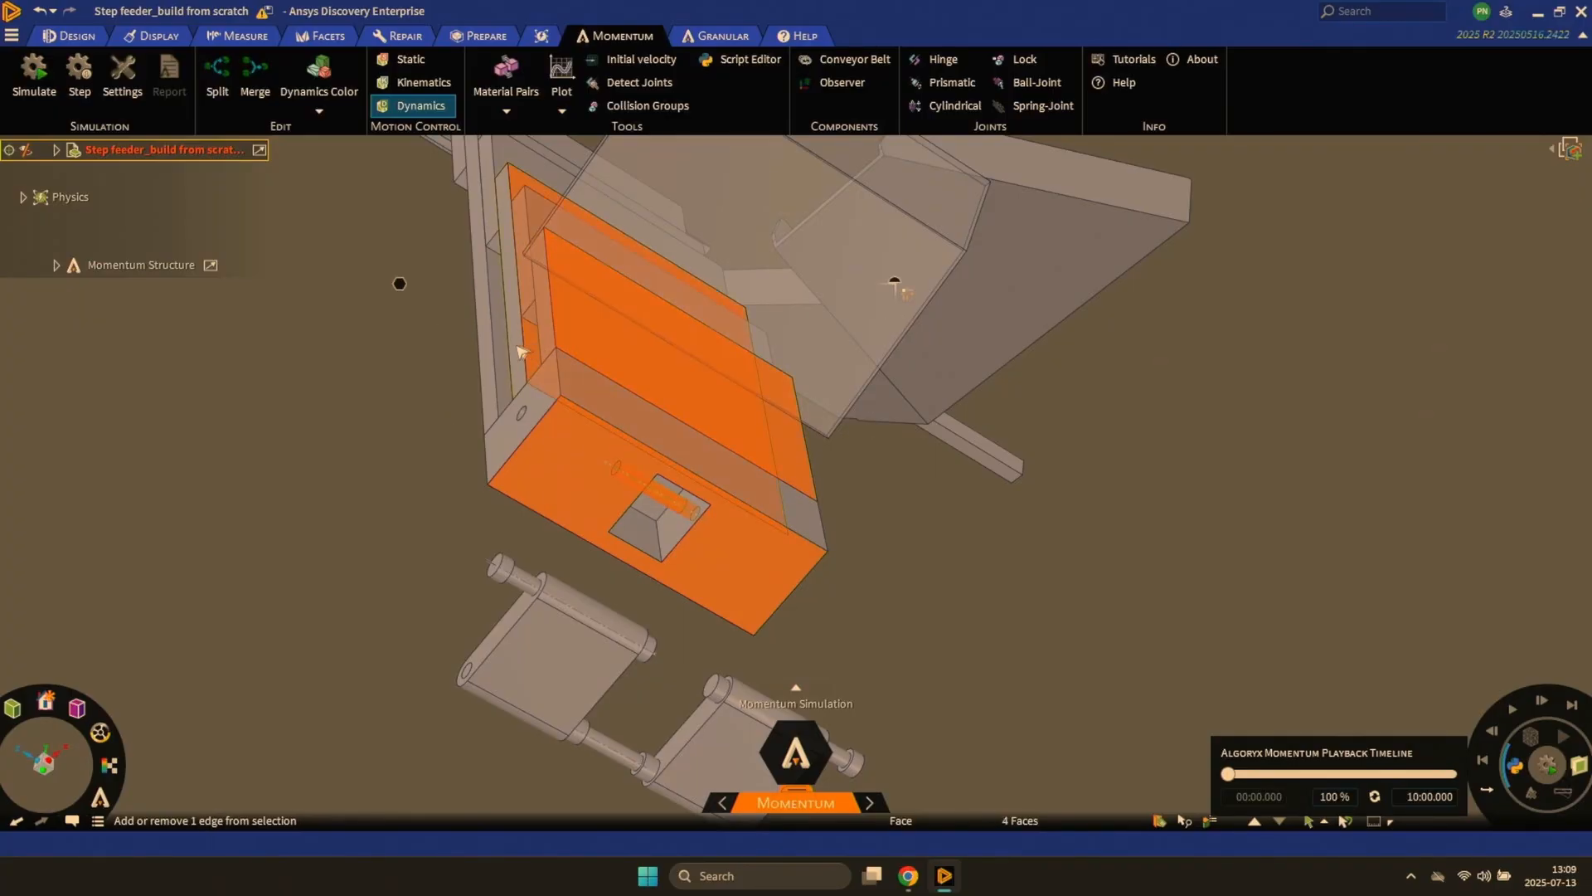
{"action": "left_click", "coordinate": [502, 359], "text": "ctrl"}
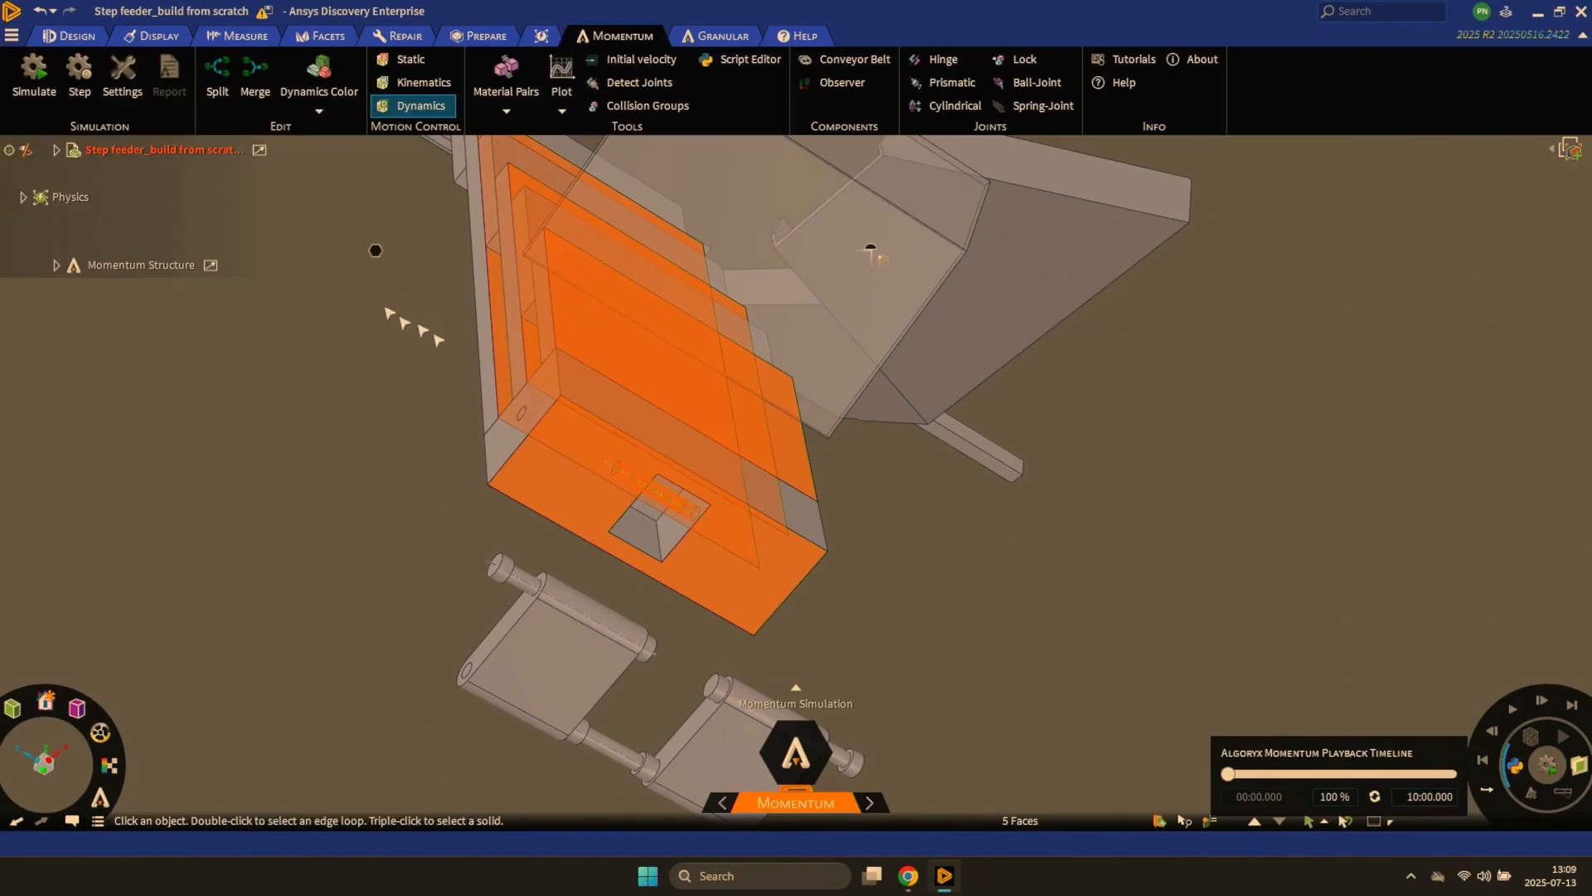
{"action": "left_click", "coordinate": [214, 82]}
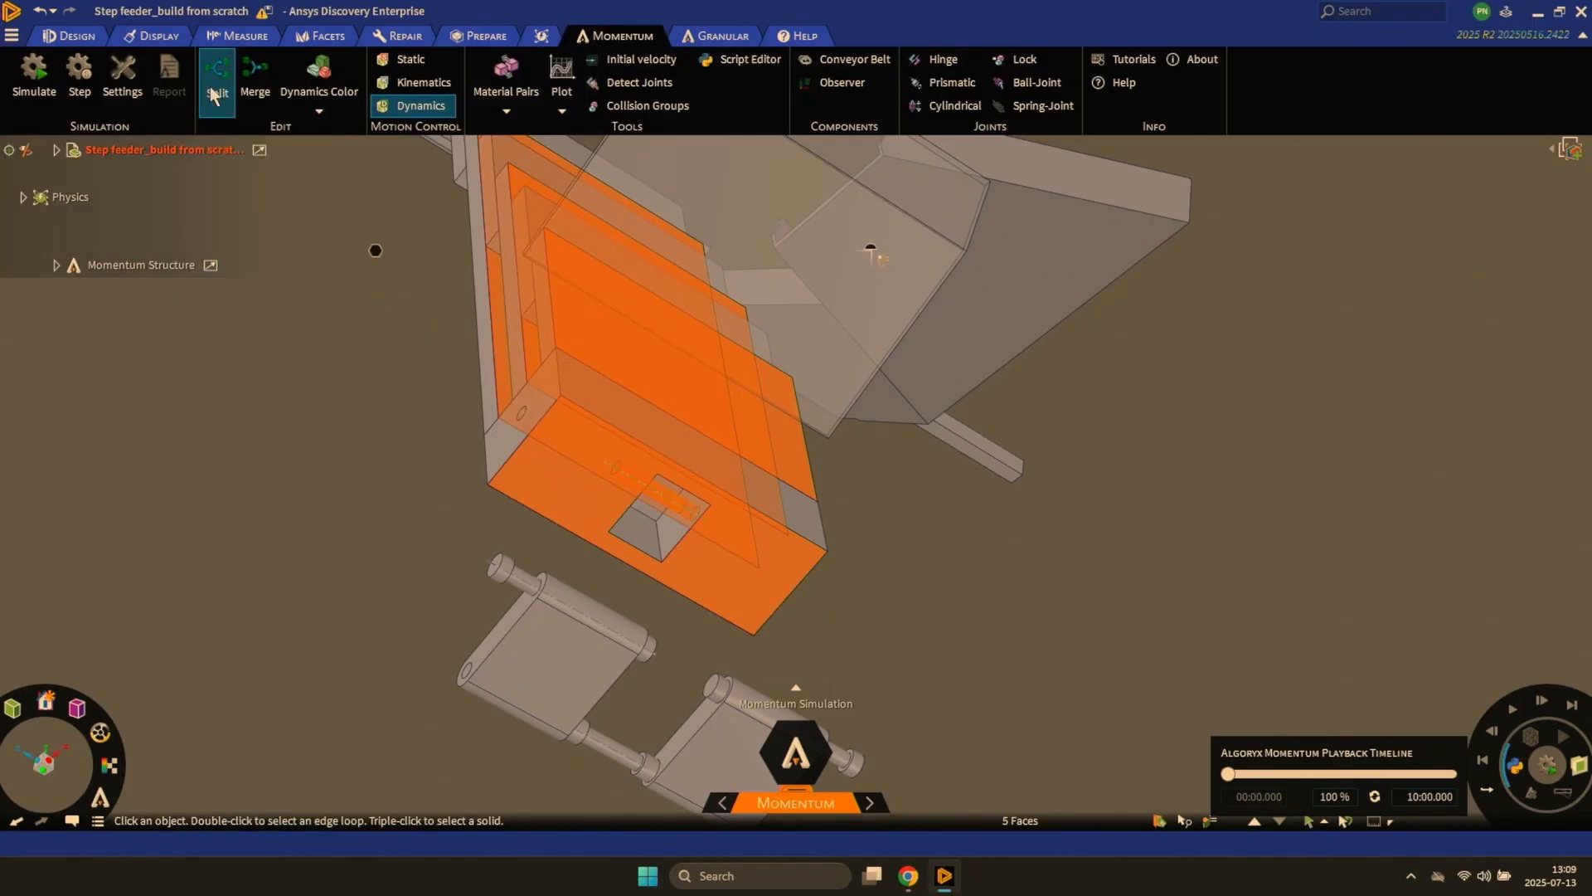
{"action": "left_click", "coordinate": [398, 366]}
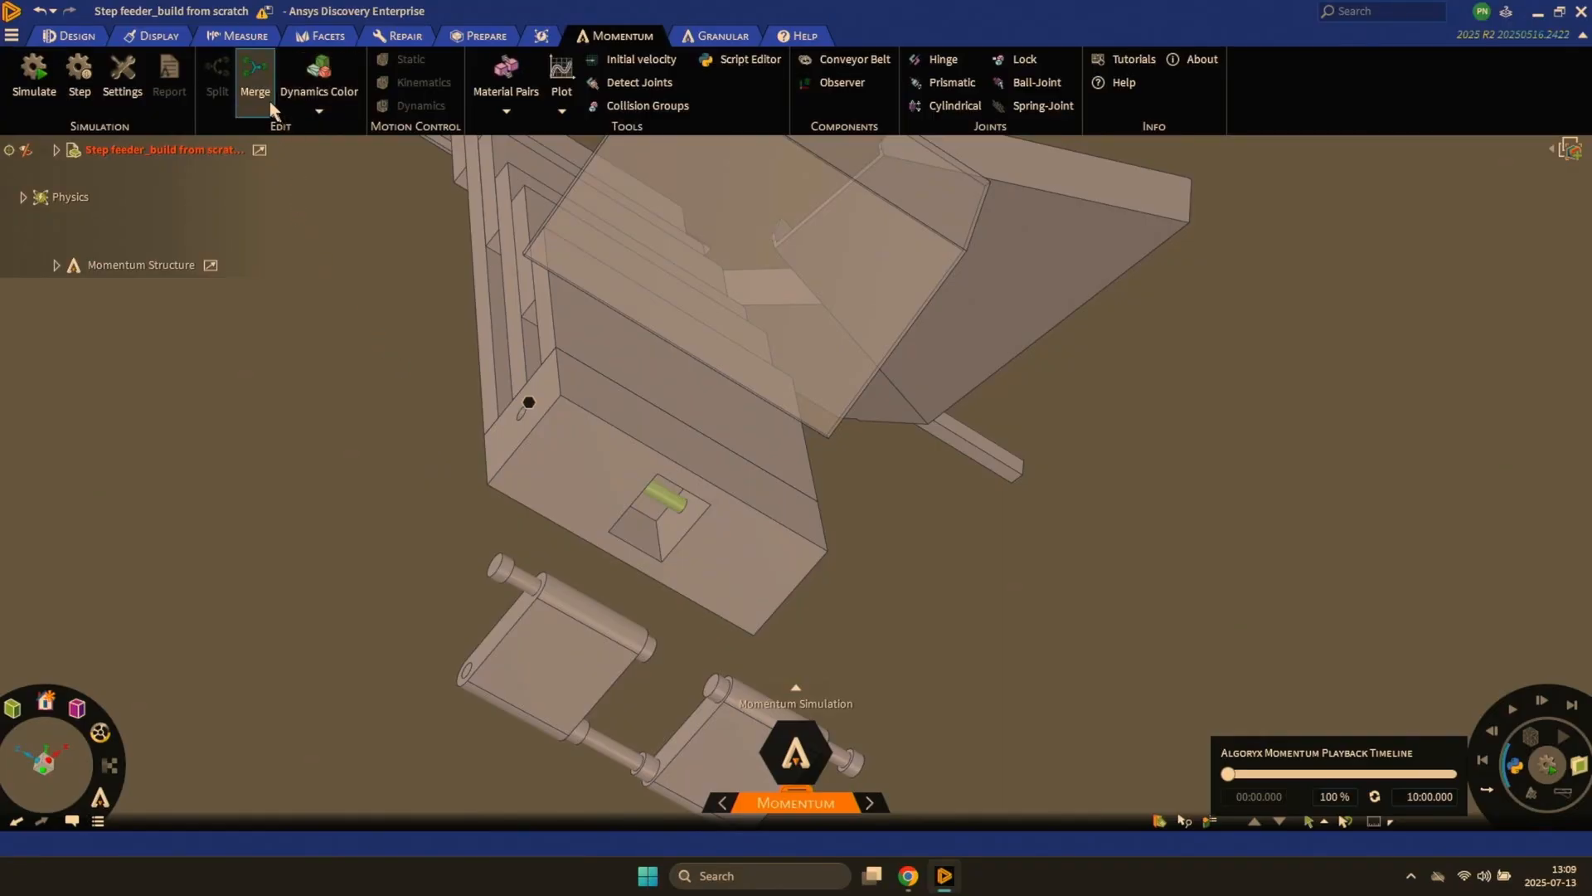
- Merge the three moving step plates, the pin and the bottom block into one rigid body, with SP Move Plate 2 as target
{"action": "left_click", "coordinate": [256, 83]}
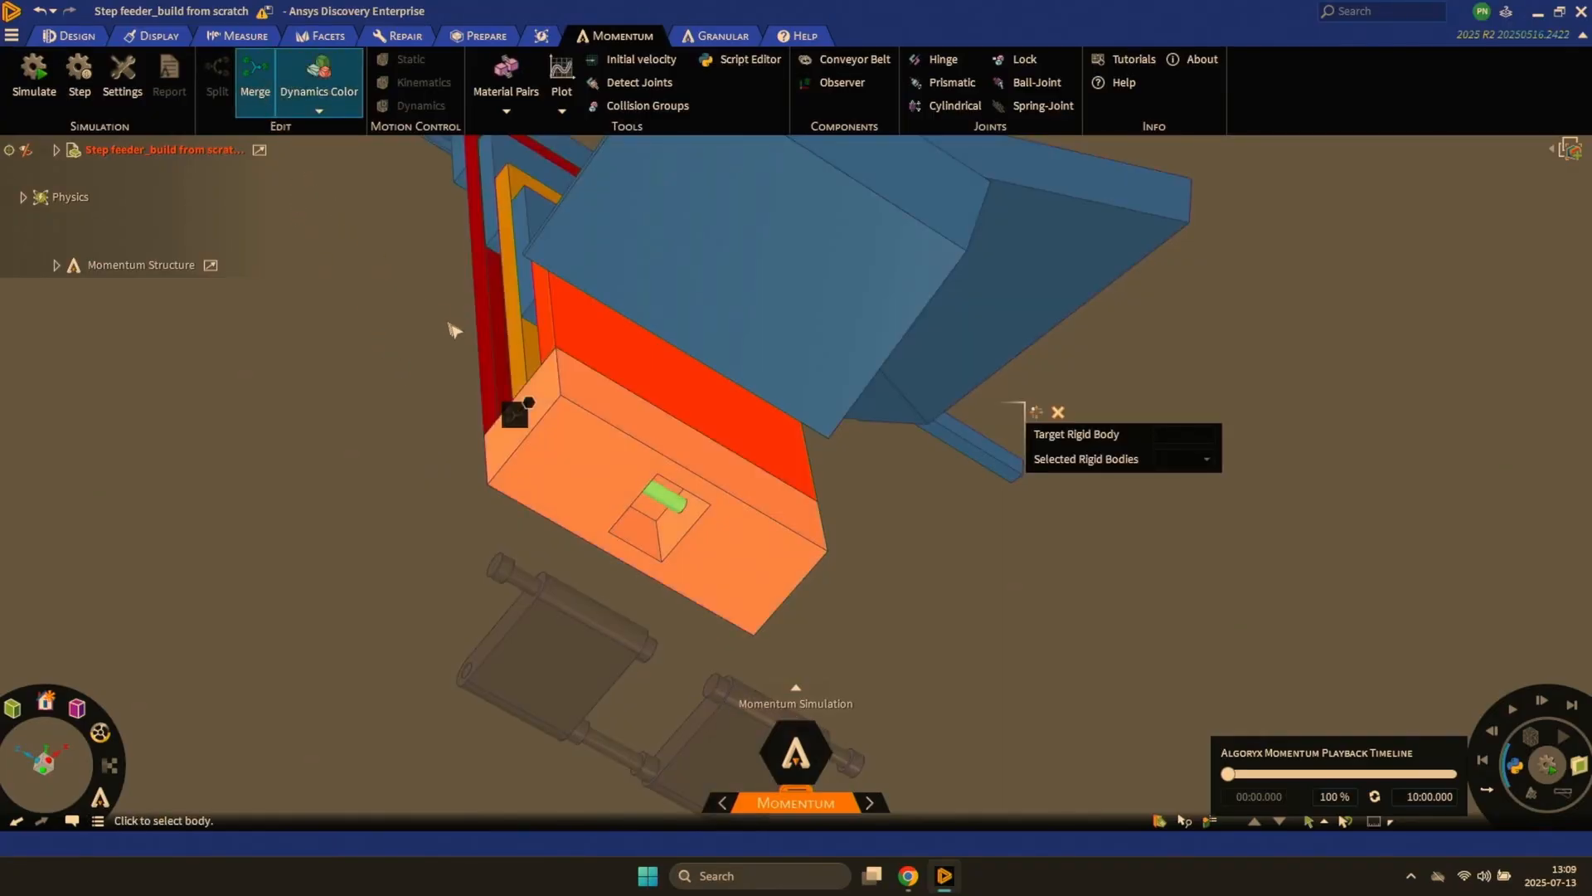
{"action": "left_click", "coordinate": [491, 358]}
{"action": "left_click", "coordinate": [502, 358]}
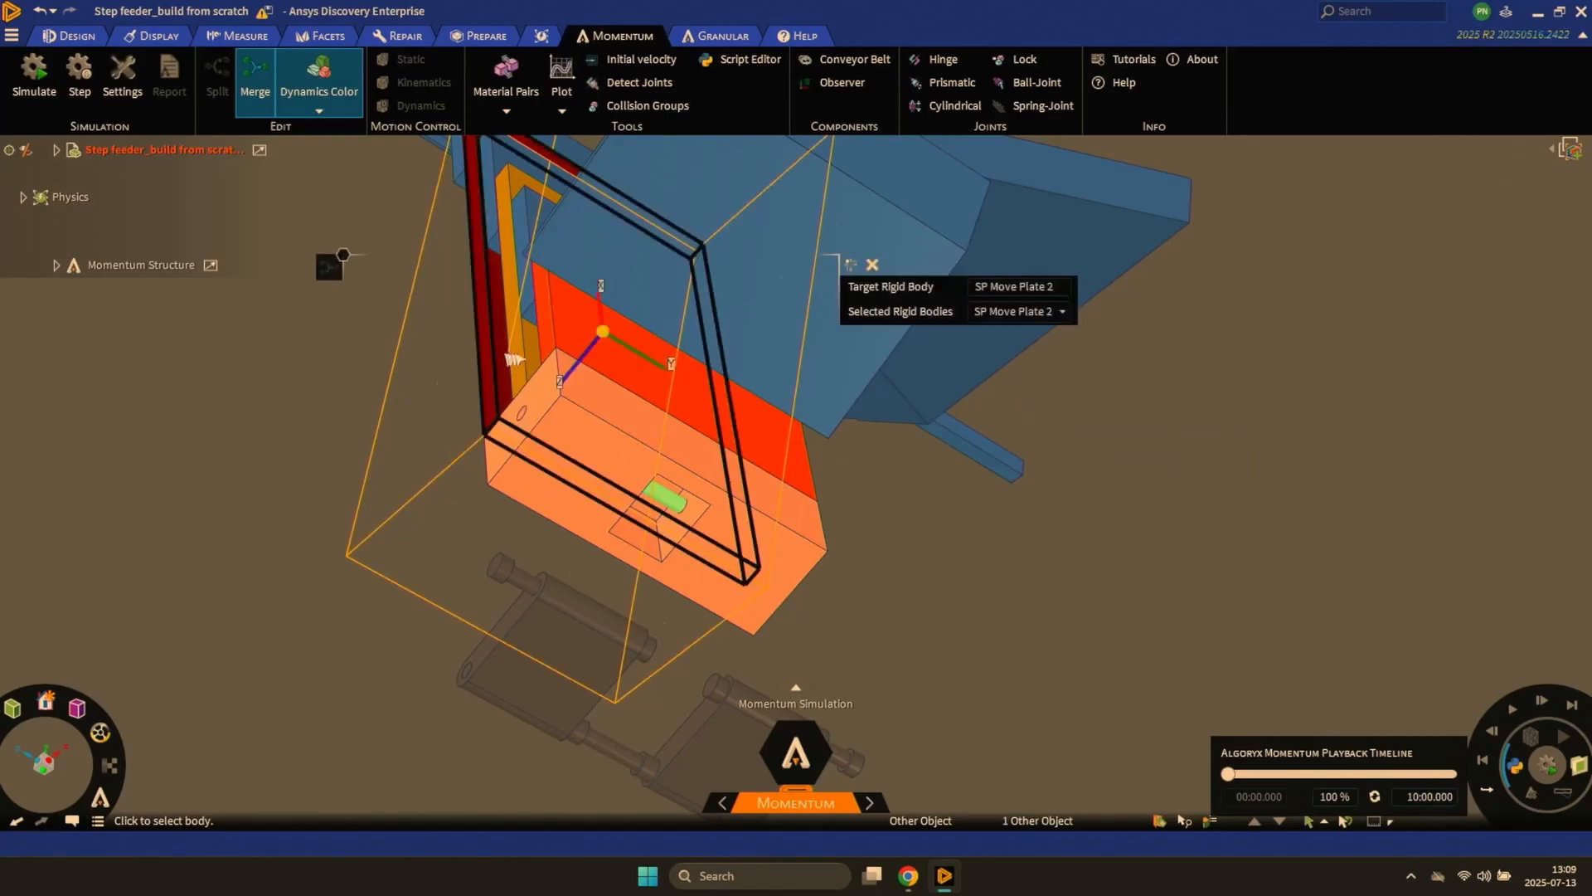
{"action": "left_click", "coordinate": [535, 358], "text": "ctrl"}
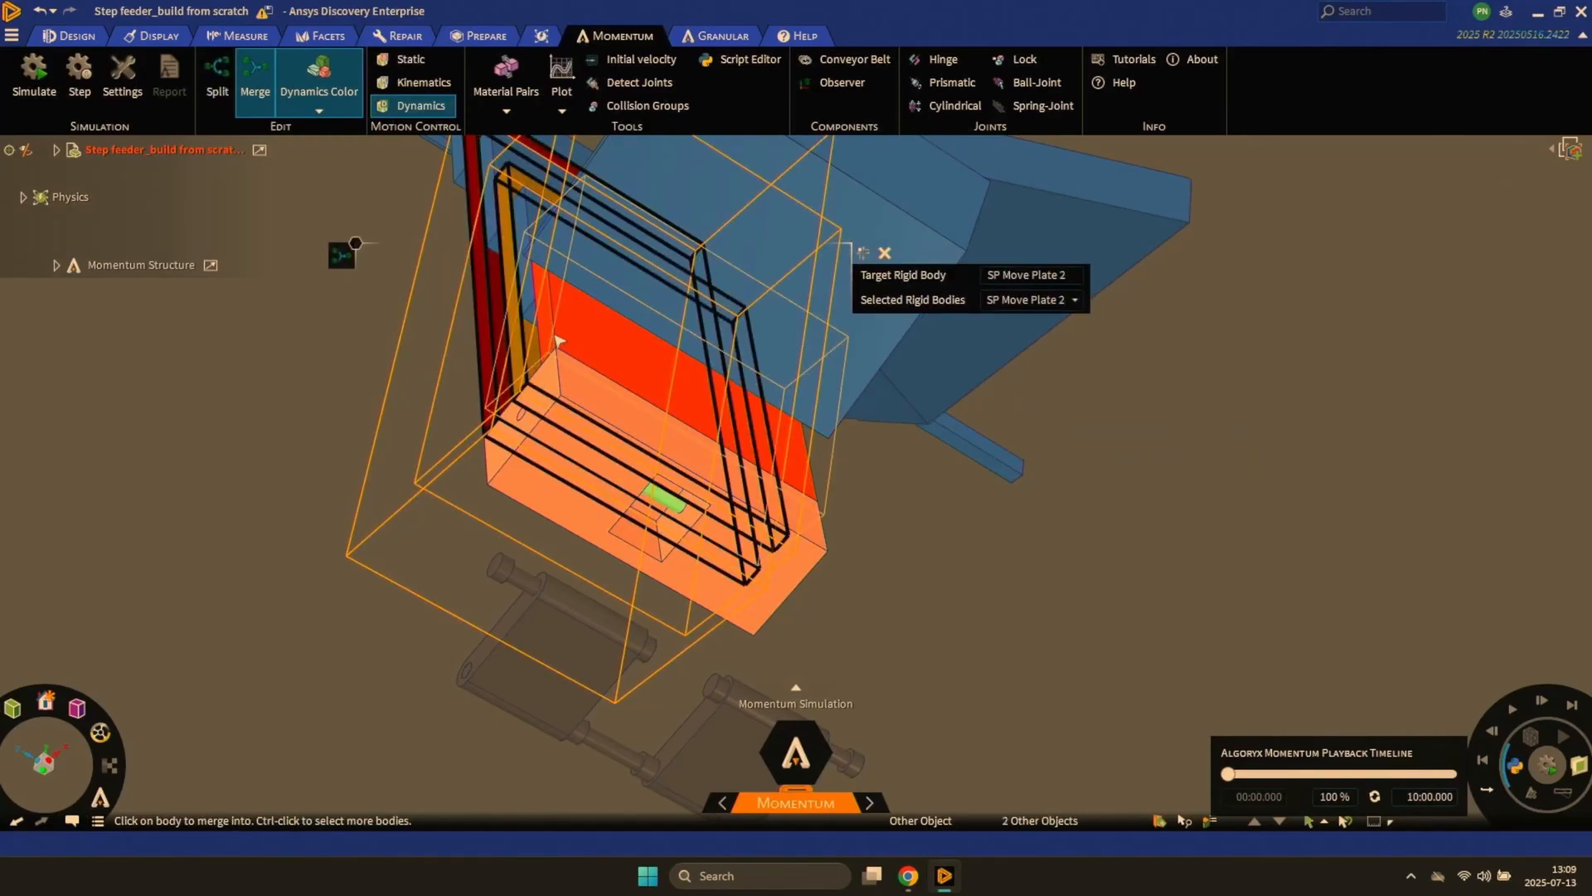
{"action": "left_click", "coordinate": [557, 348], "text": "ctrl"}
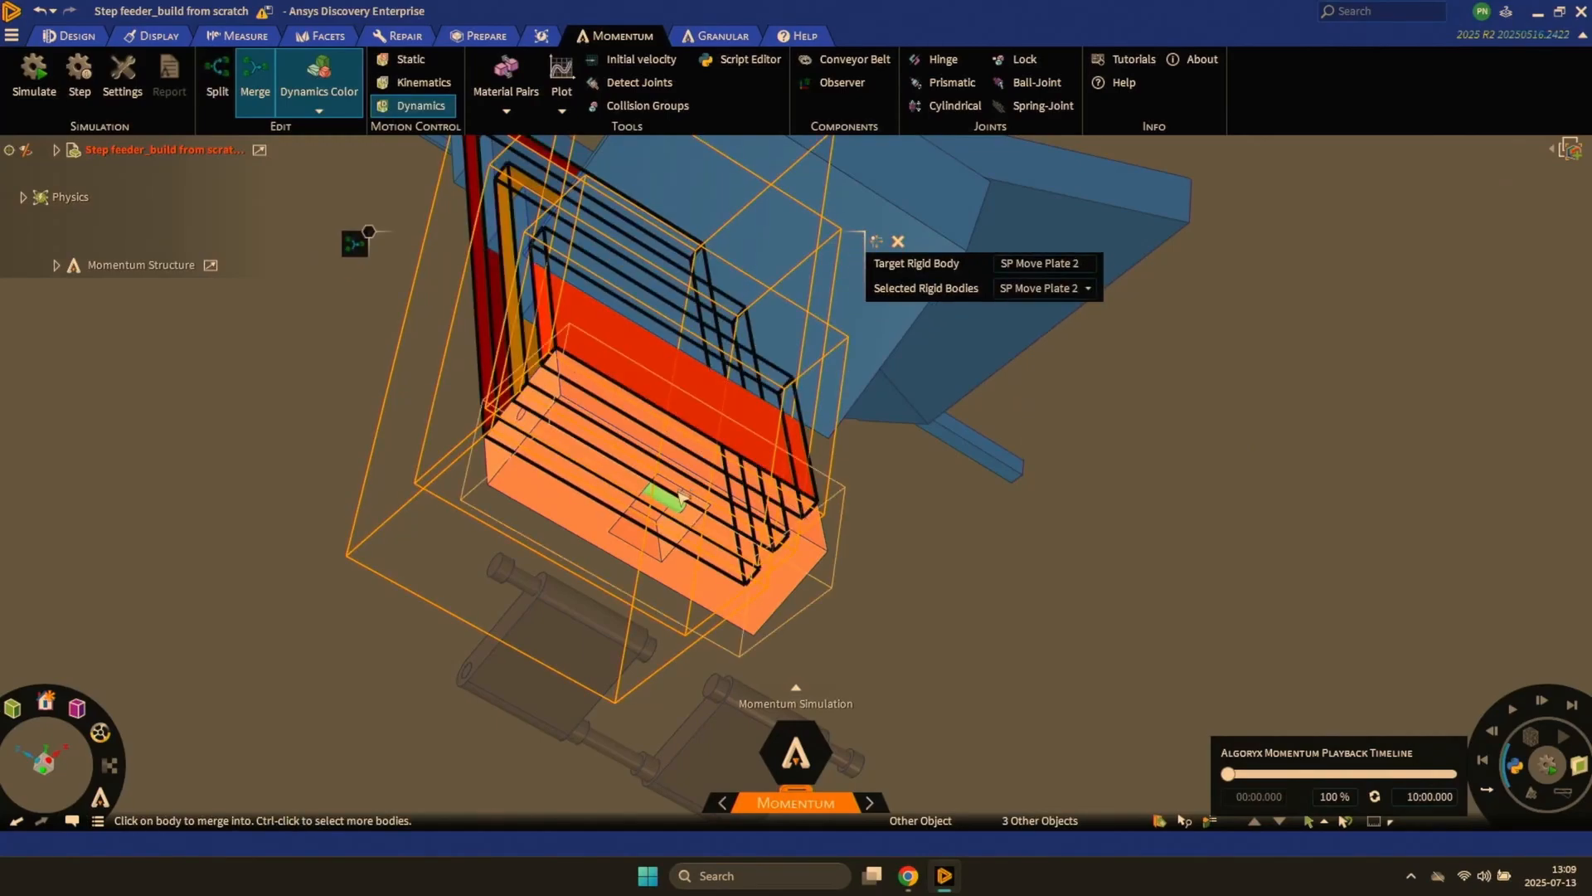
{"action": "left_click", "coordinate": [673, 502], "text": "ctrl"}
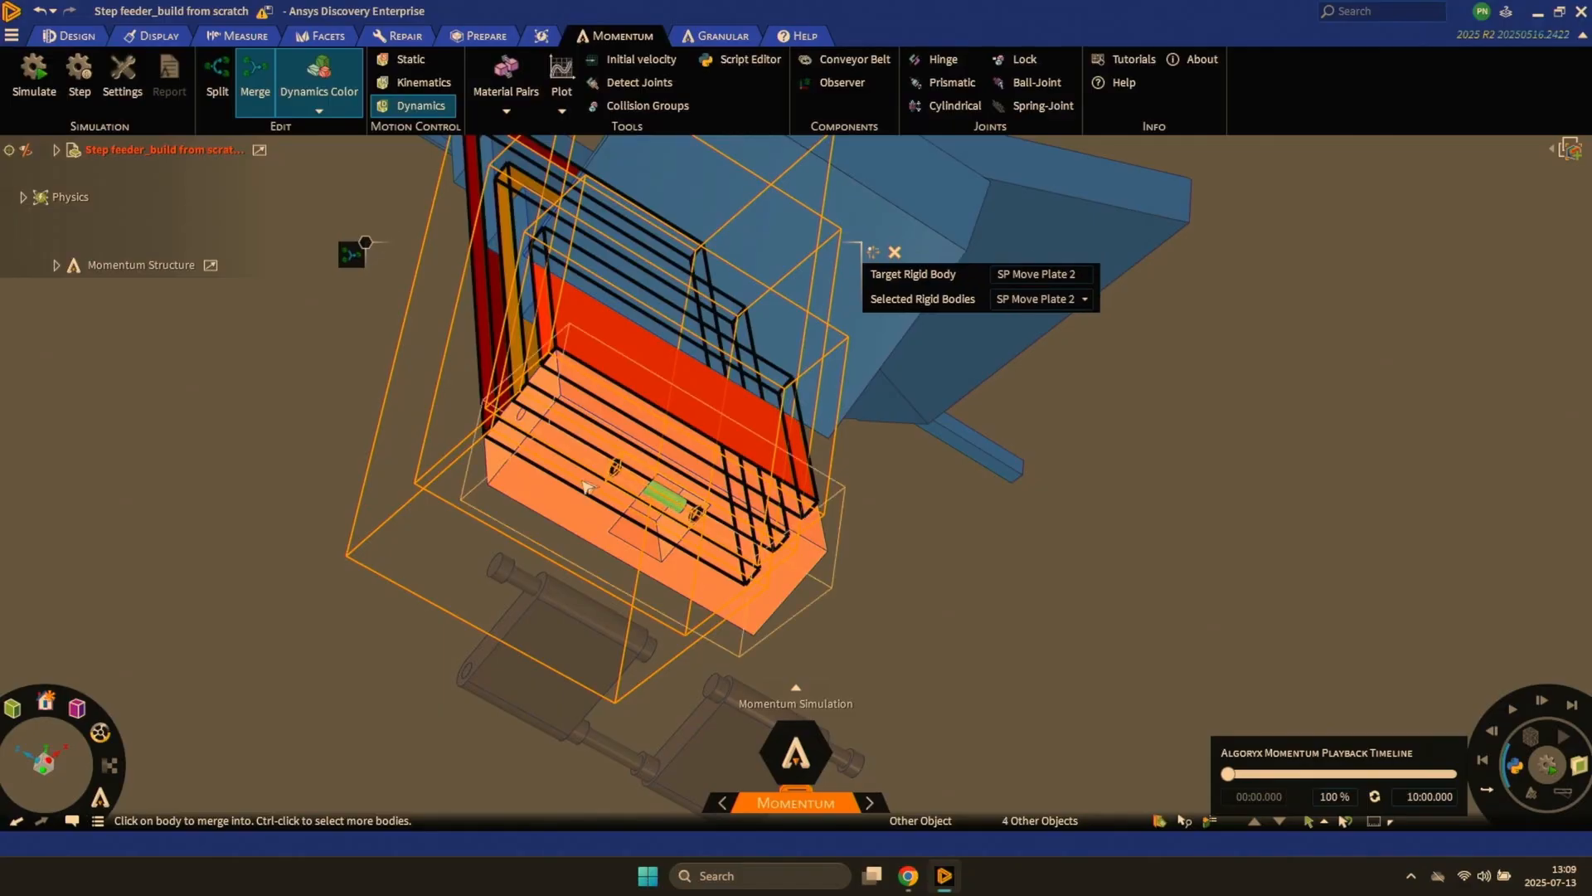
{"action": "left_click", "coordinate": [580, 486]}
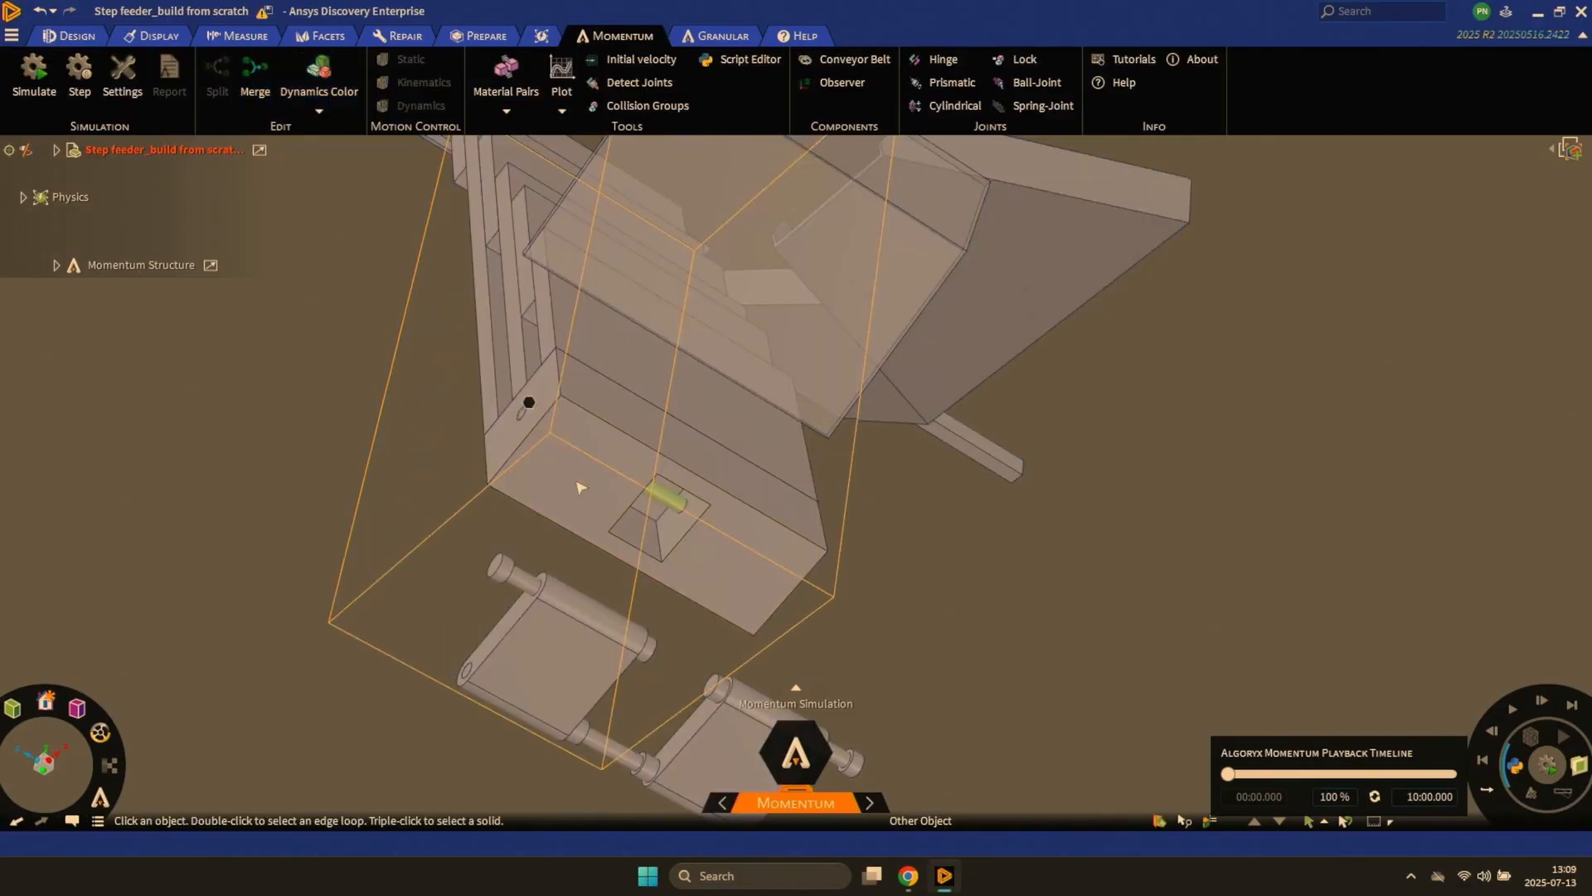
- Show all hidden bodies so the complete step feeder is displayed
{"action": "middle_click_drag", "start_coordinate": [547, 470], "coordinate": [498, 557]}
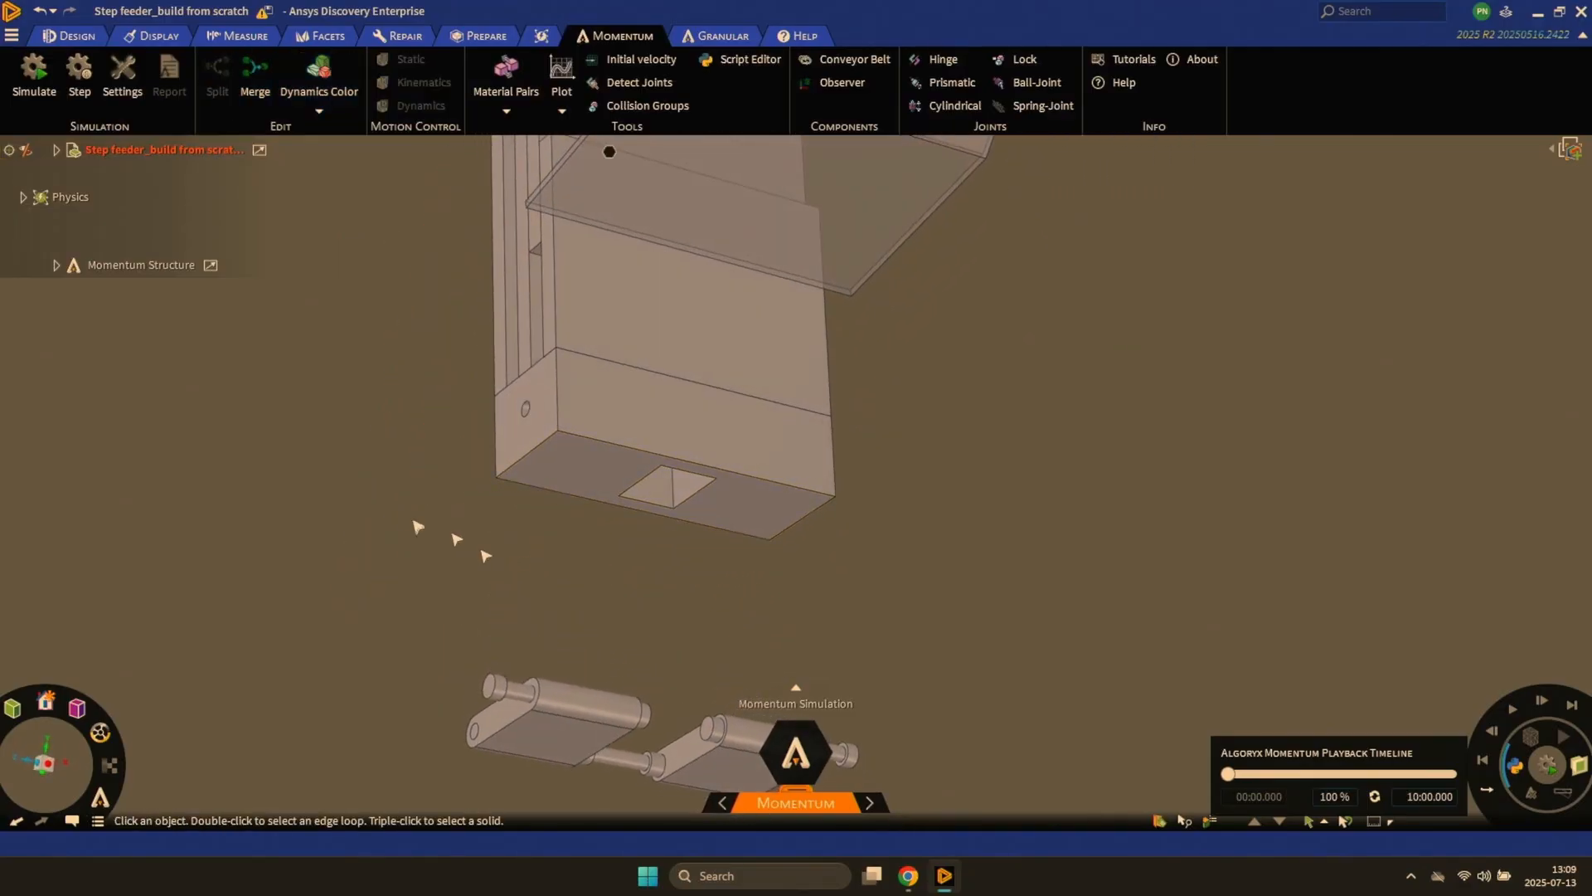
{"action": "right_click", "coordinate": [402, 512]}
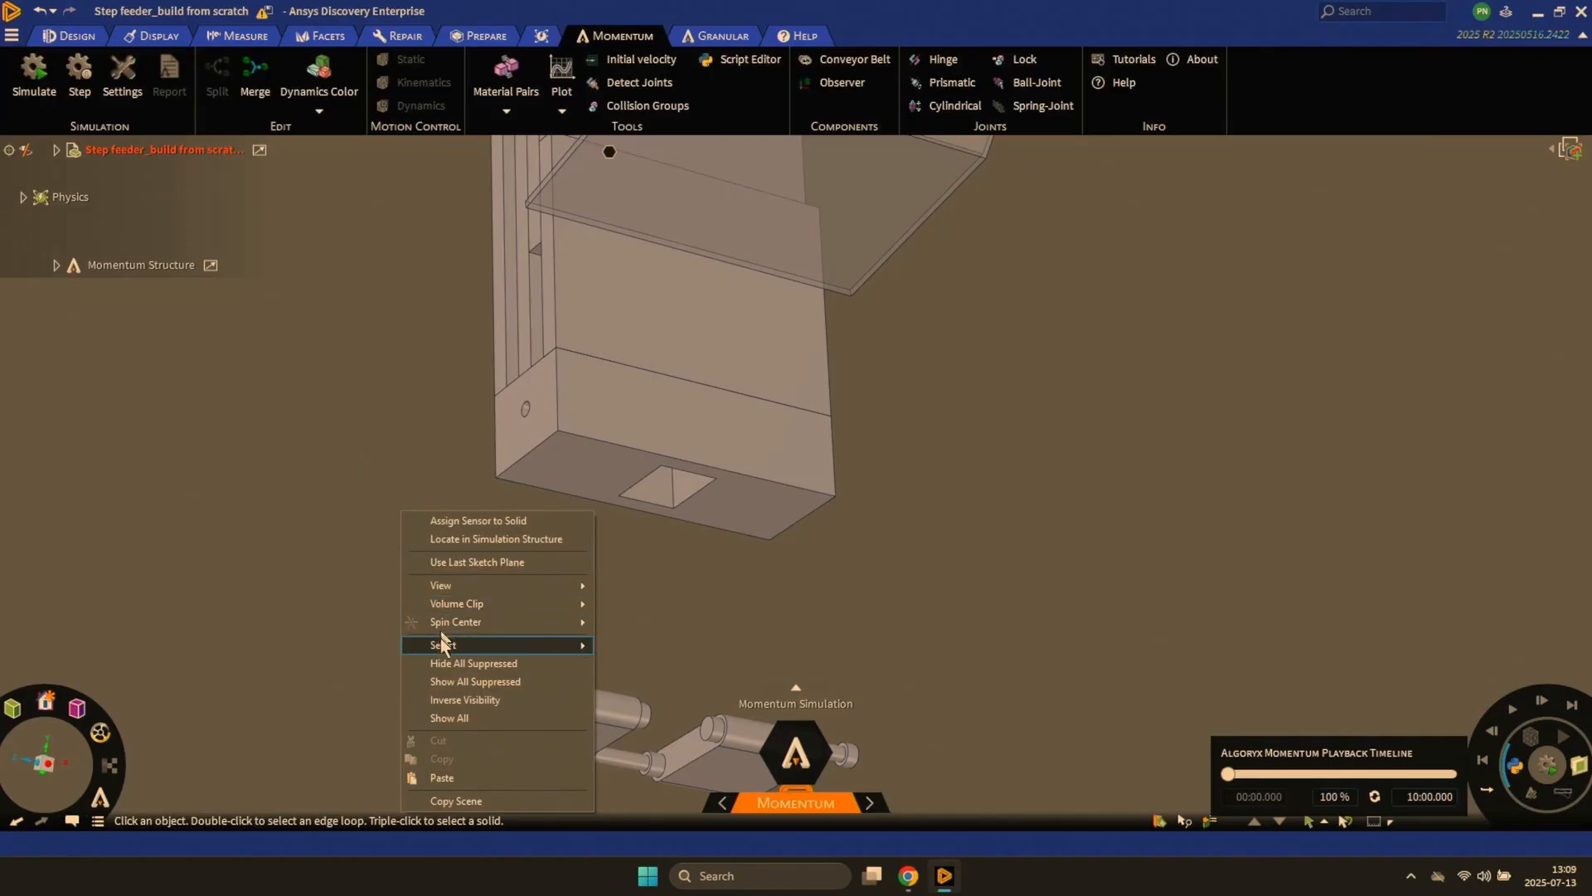
{"action": "left_click", "coordinate": [473, 717]}
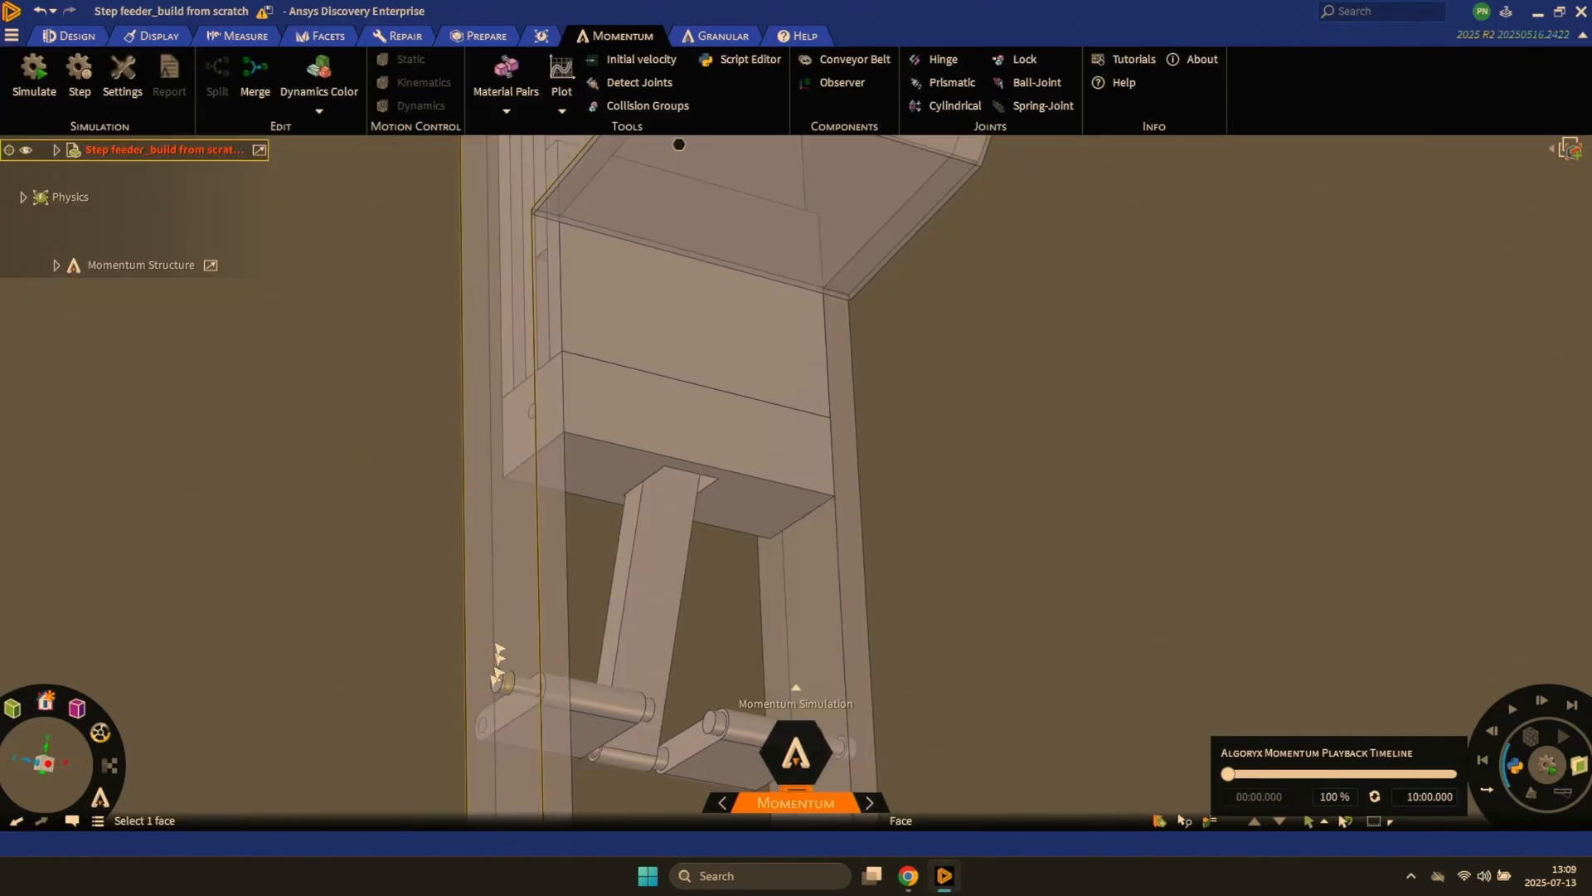
{"action": "scroll", "coordinate": [499, 616], "scroll_direction": "down", "scroll_amount": 5}
{"action": "middle_click_drag", "start_coordinate": [496, 612], "coordinate": [410, 498]}
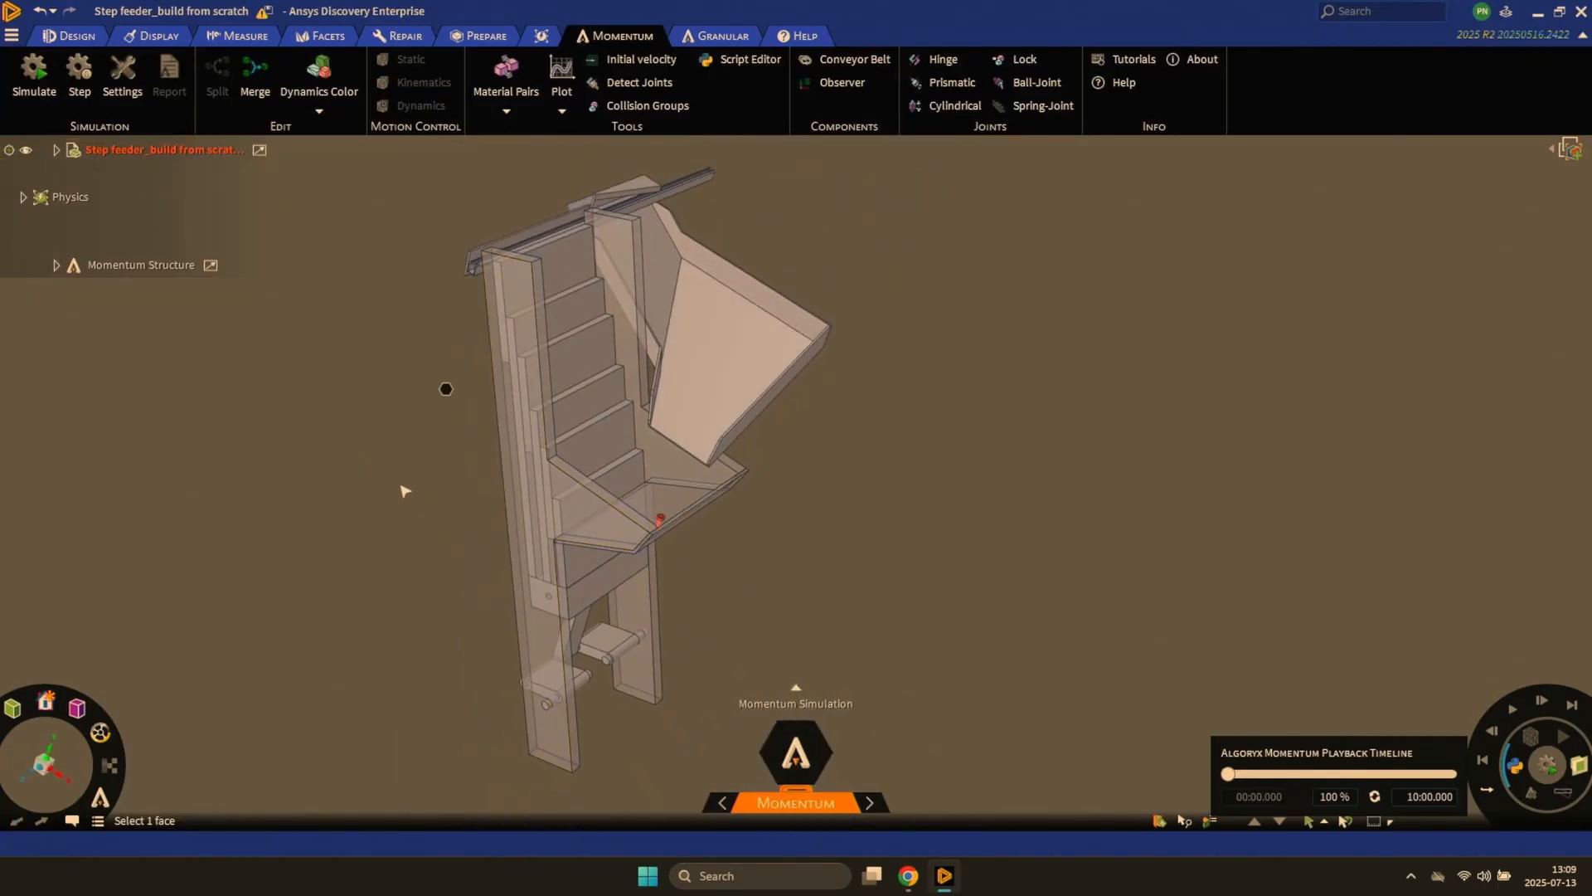
- Check the rigid bodies of the whole feeder and the screw in the tray with Dynamics Color, then restore the normal display
{"action": "left_click", "coordinate": [336, 87]}
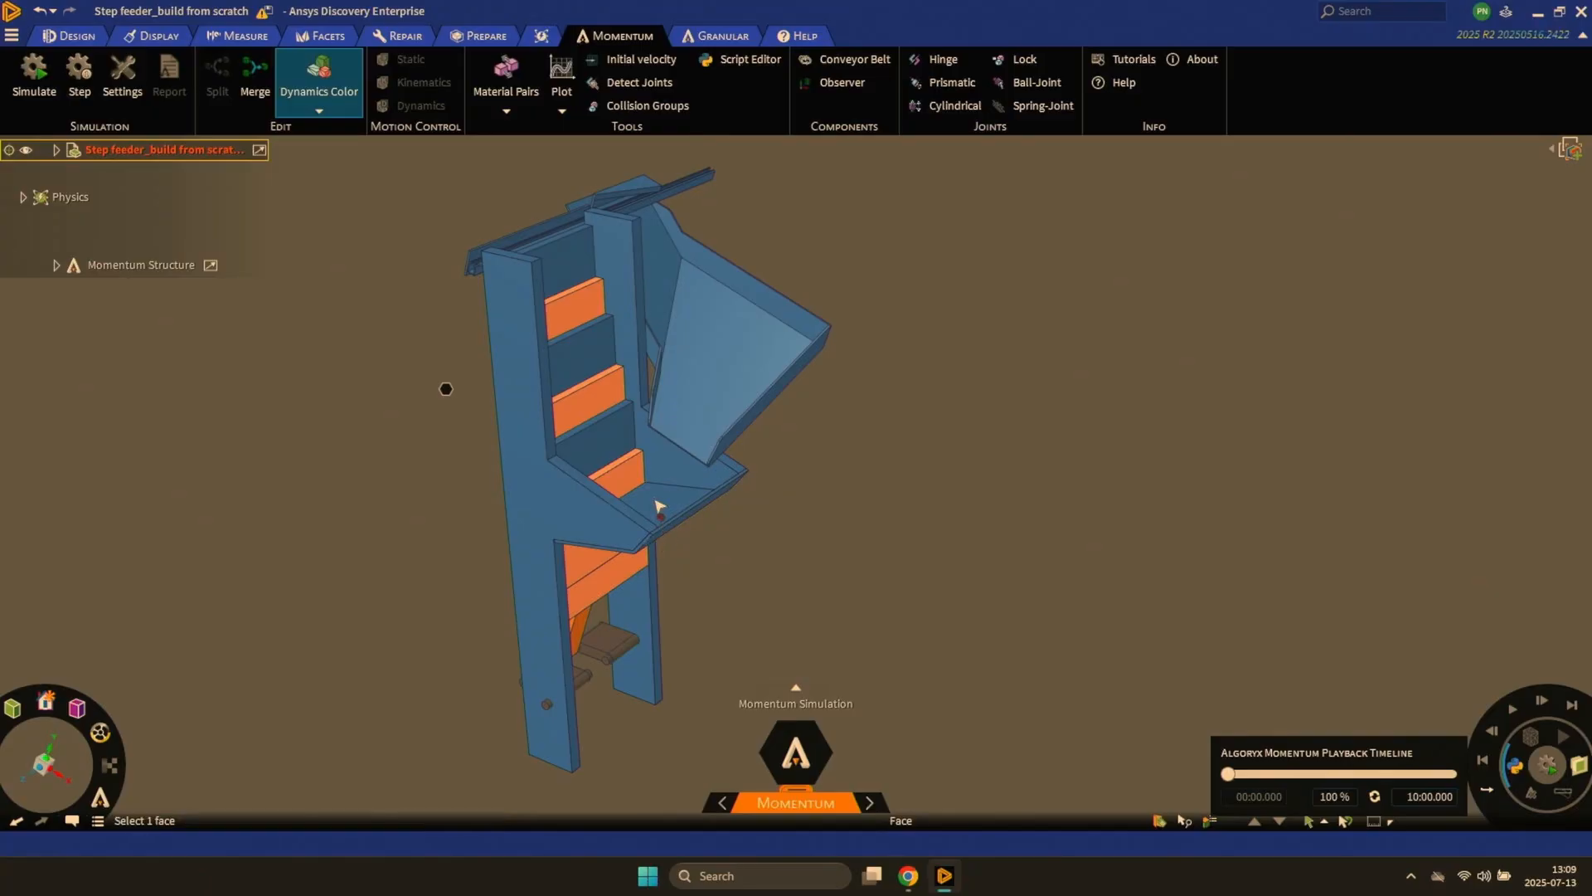
{"action": "middle_click_drag", "start_coordinate": [658, 508], "coordinate": [659, 666], "text": "ctrl"}
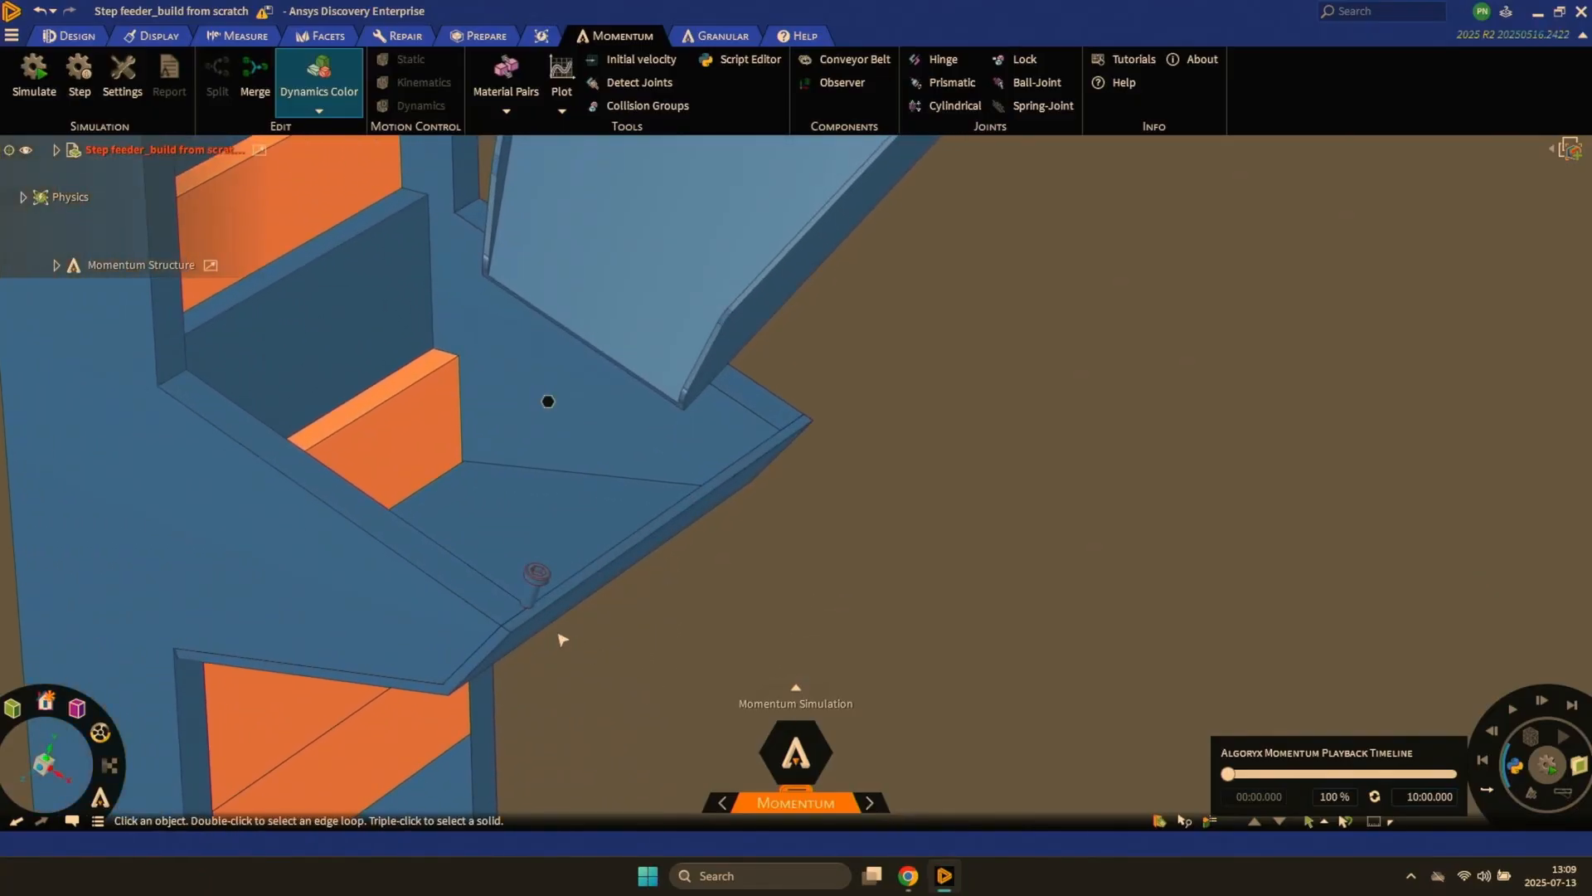
{"action": "left_click", "coordinate": [330, 91]}
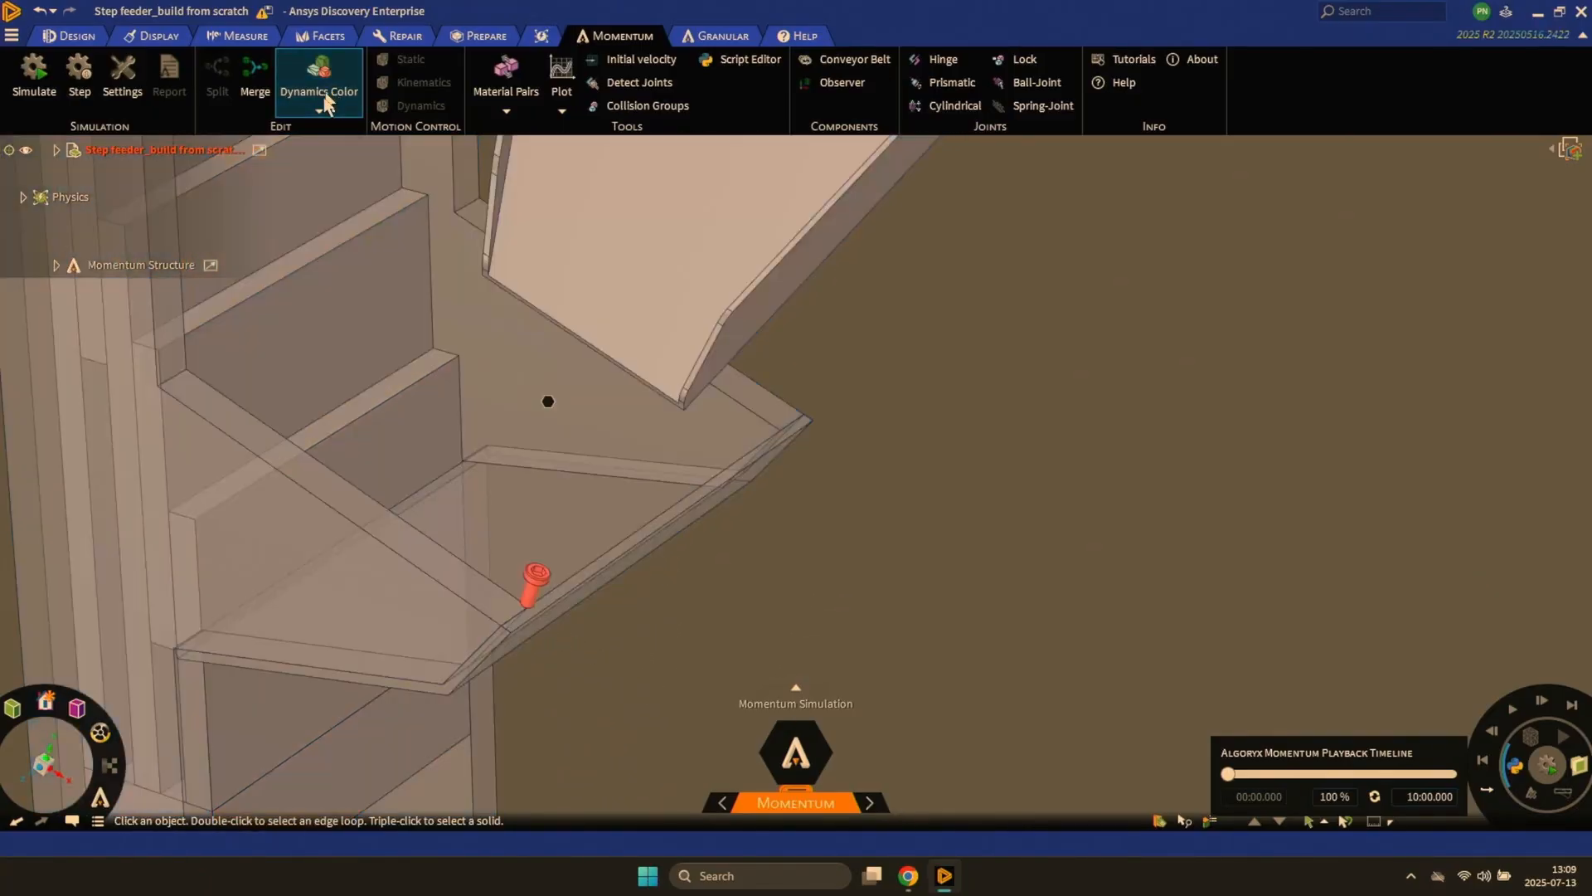
- Split the red screw lying in the feeder tray into its own dynamic rigid body
{"action": "mouse_move", "coordinate": [521, 620]}
{"action": "middle_mouse_down"}
{"action": "mouse_move", "coordinate": [525, 644]}
{"action": "mouse_move", "coordinate": [668, 551]}
{"action": "middle_mouse_up"}
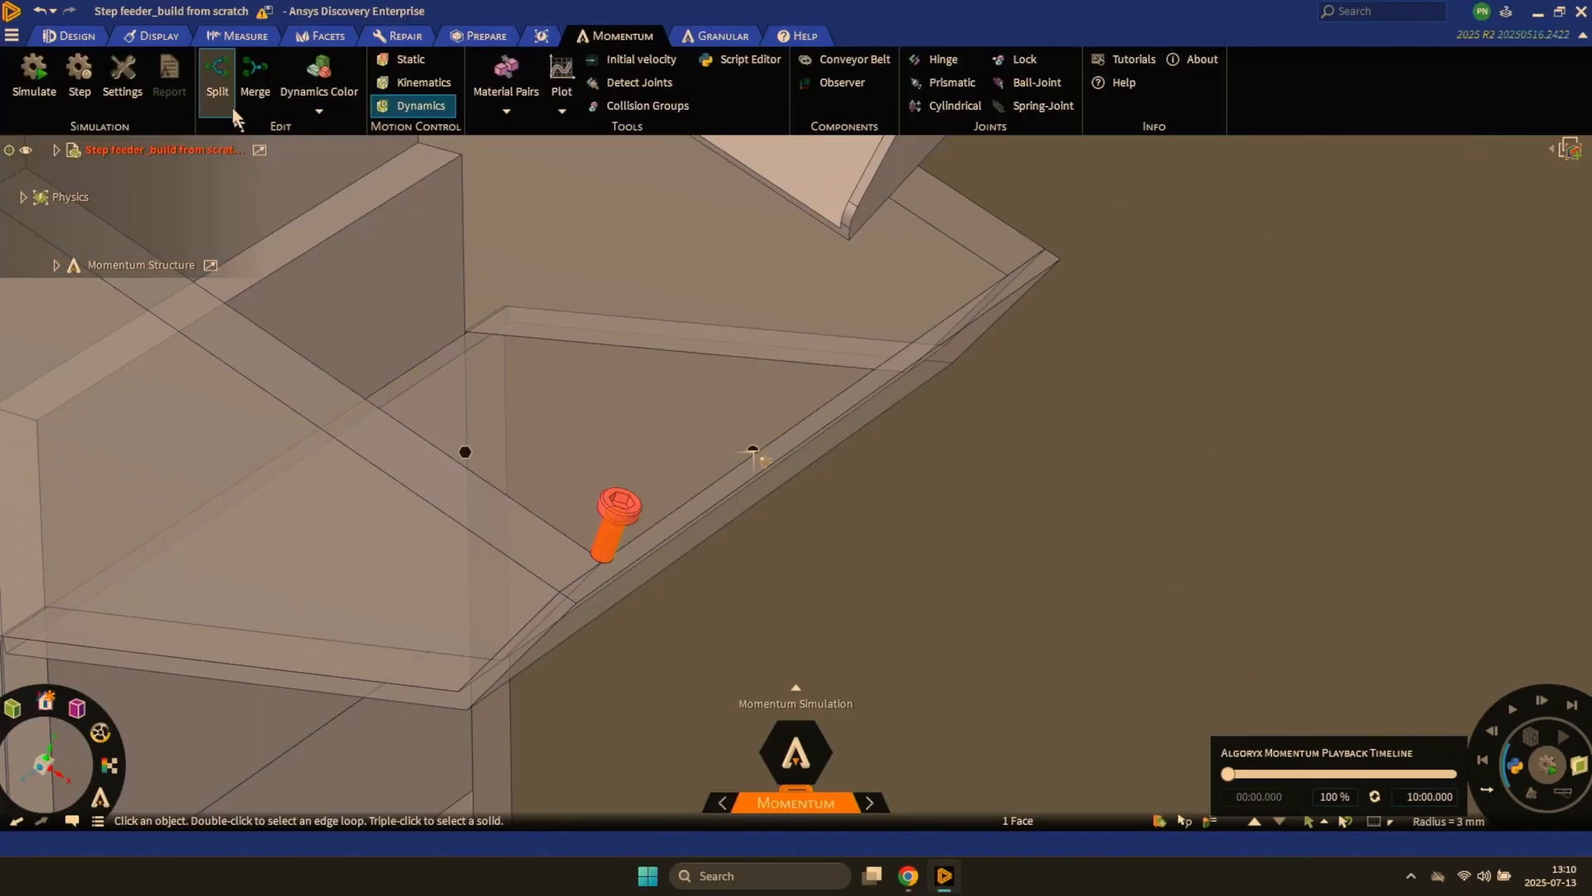
{"action": "left_click", "coordinate": [225, 92]}
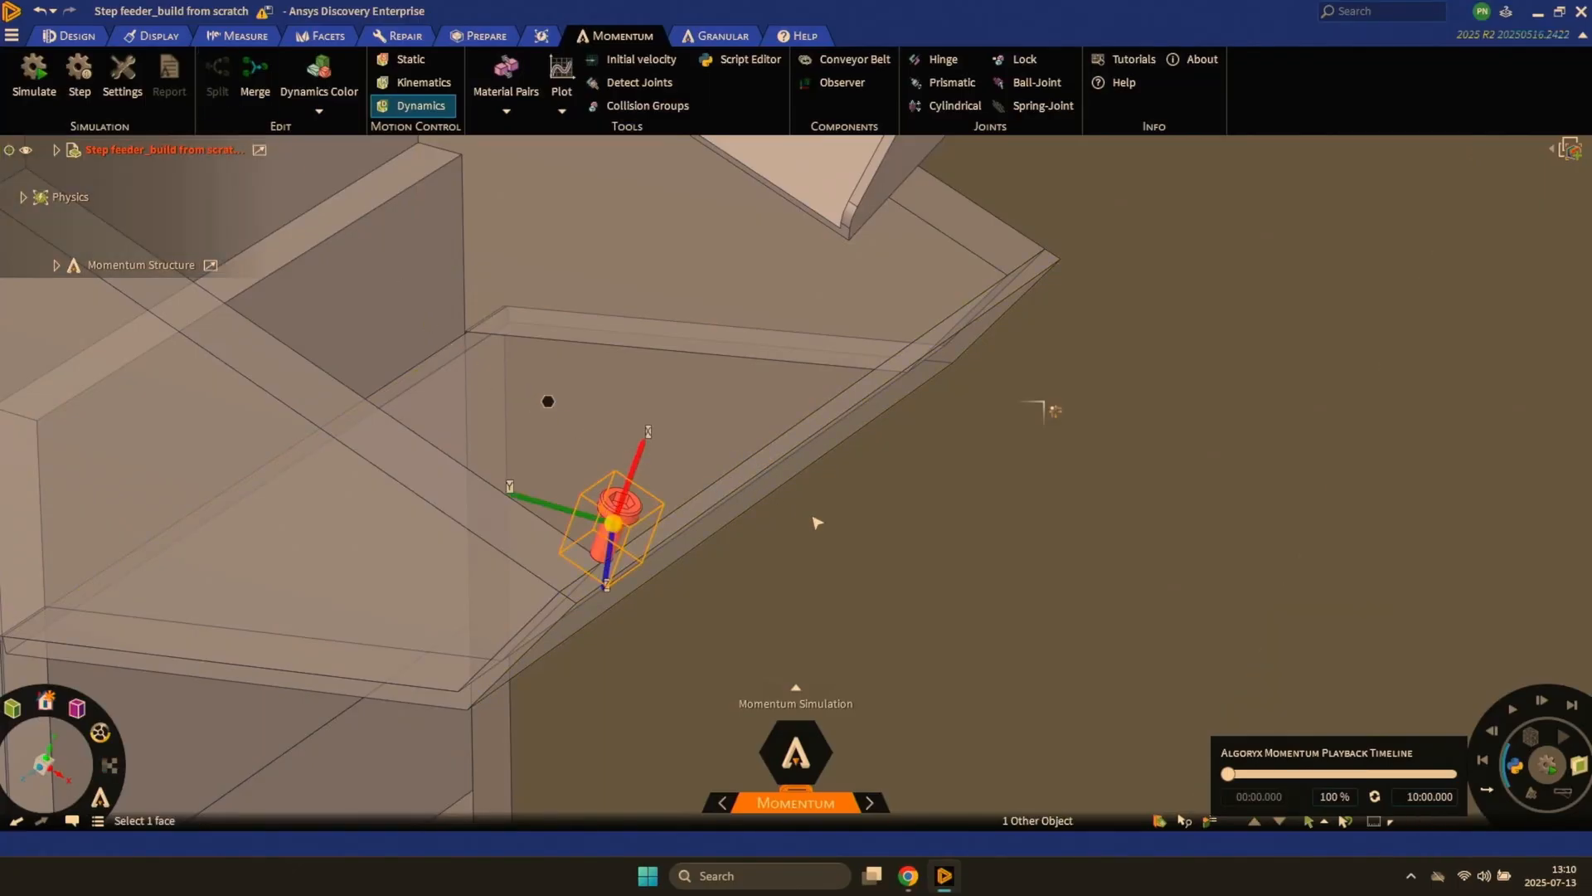
{"action": "left_click", "coordinate": [825, 551]}
{"action": "scroll", "coordinate": [832, 558], "scroll_direction": "down", "scroll_amount": 10}
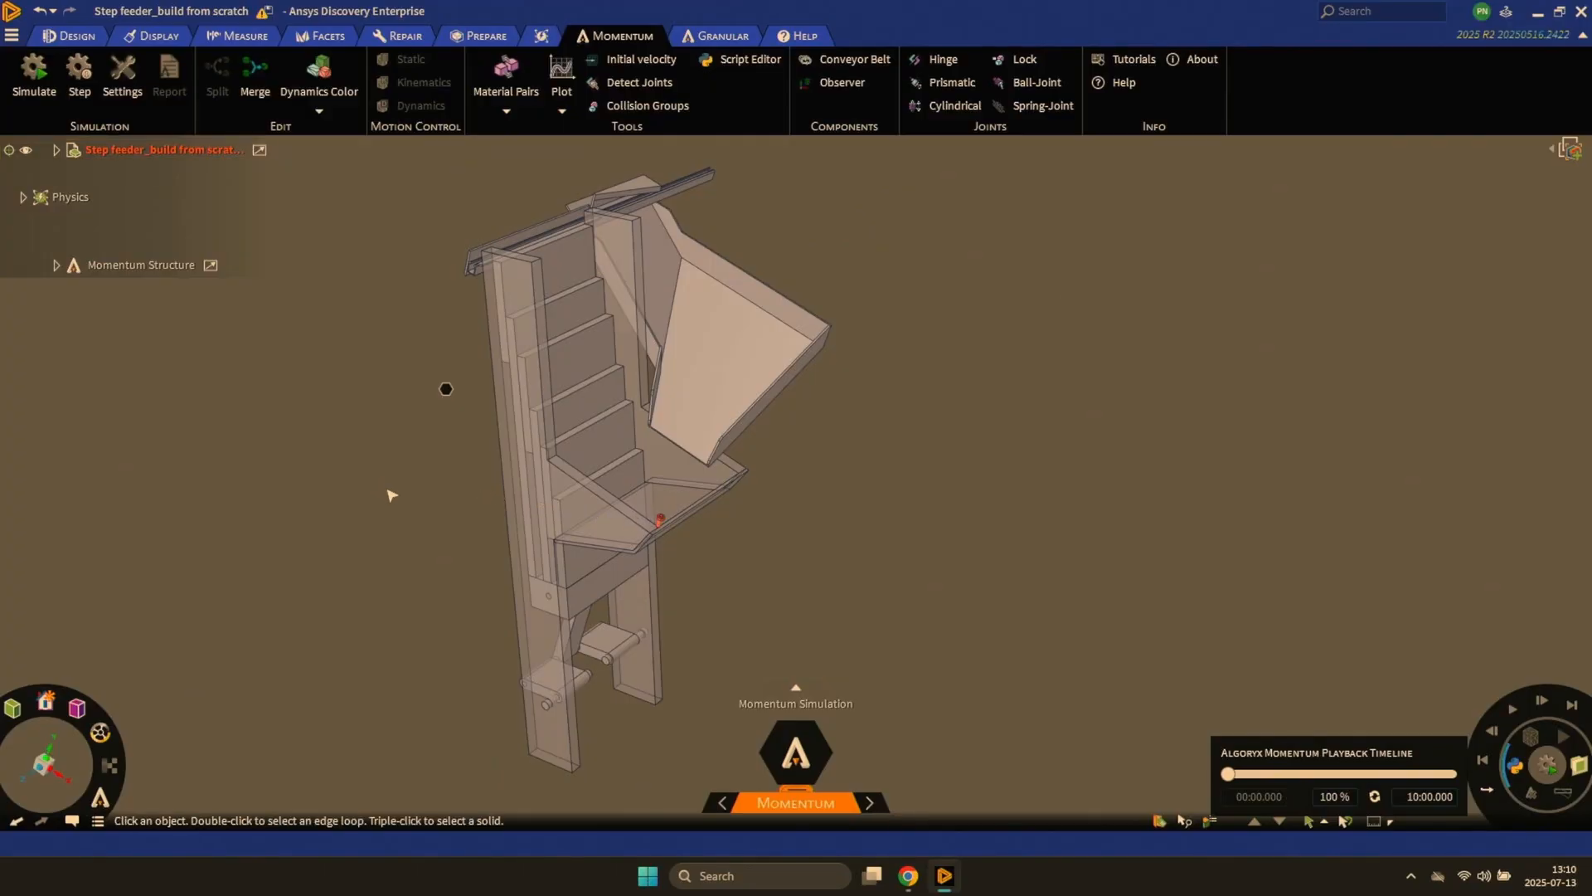
- Run a short test simulation of the step feeder and stop it
{"action": "key", "text": "space"}
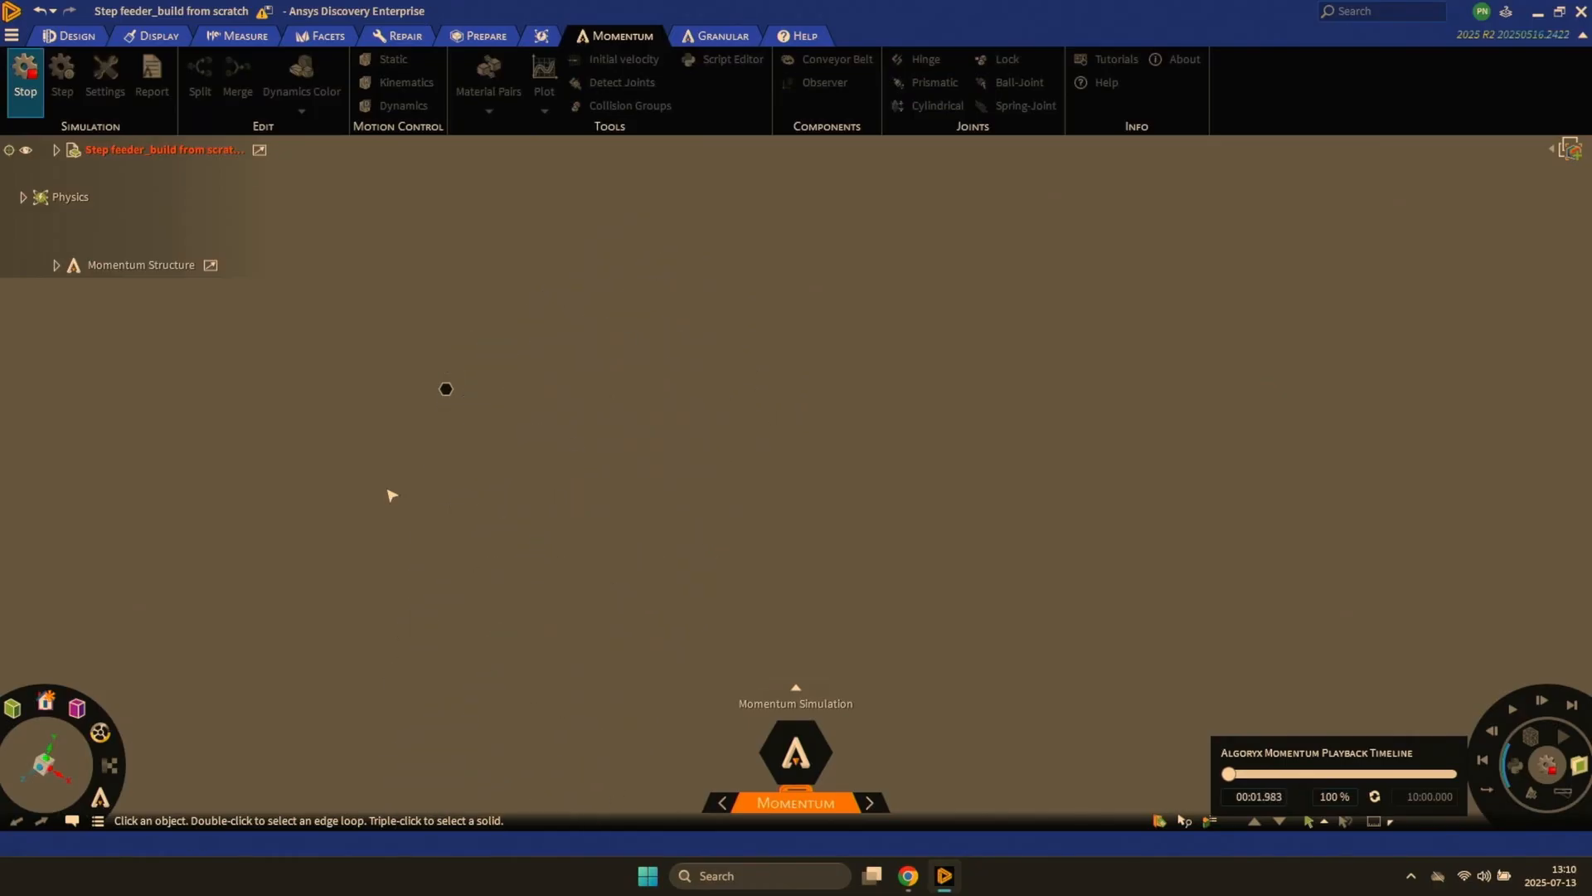
{"action": "key", "text": "space"}
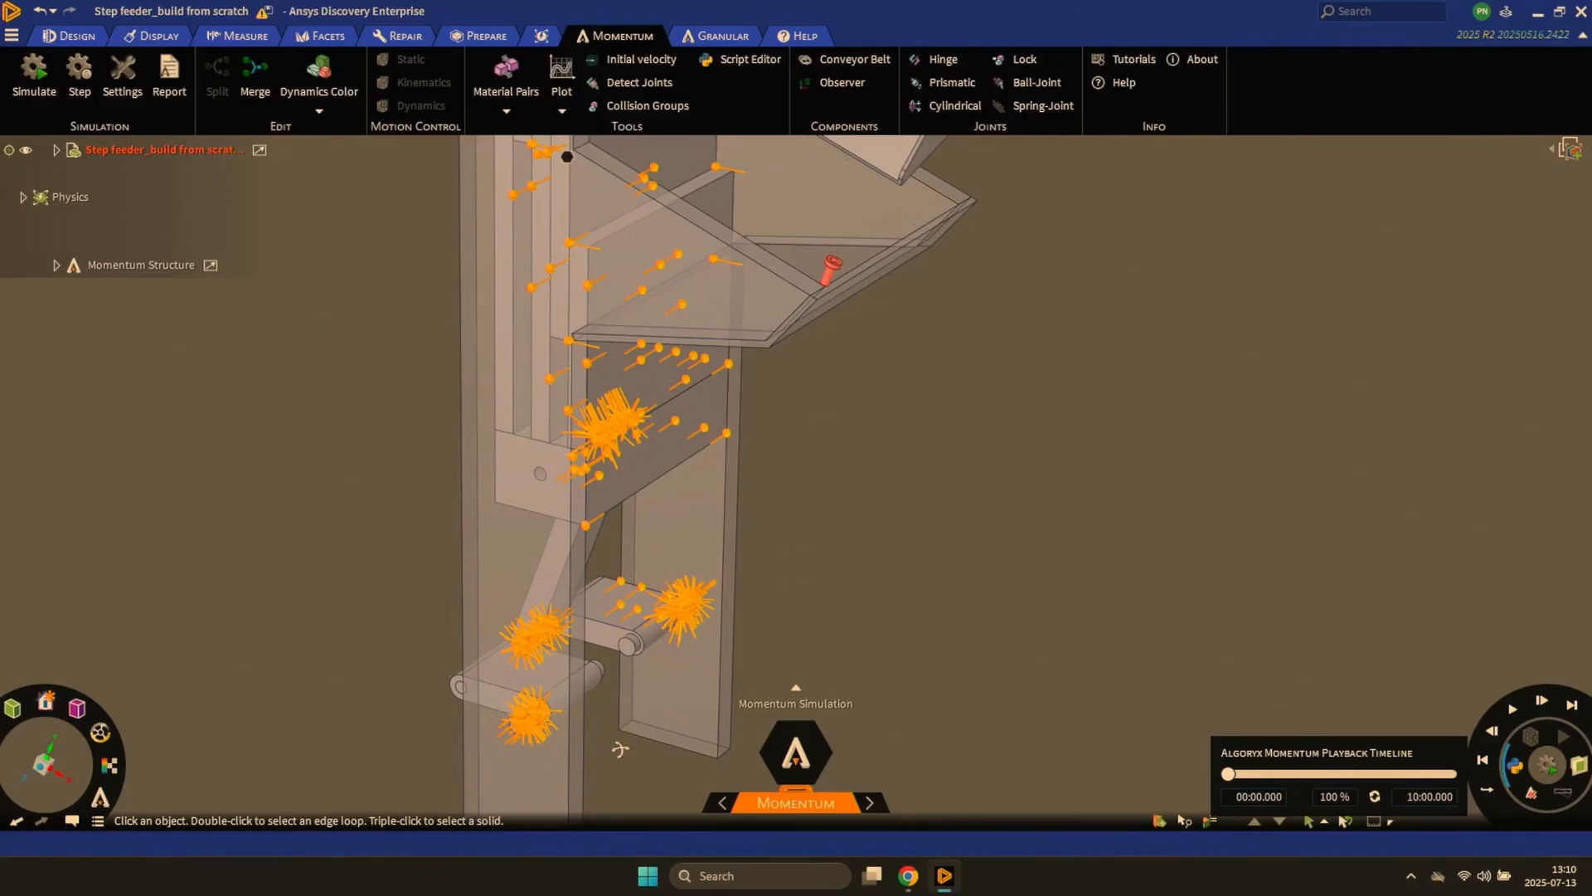
- Examine the contact points on the moving plates, the connecting arm's pin and the crank shafts from several angles
{"action": "middle_click_drag", "start_coordinate": [601, 738], "coordinate": [528, 697]}
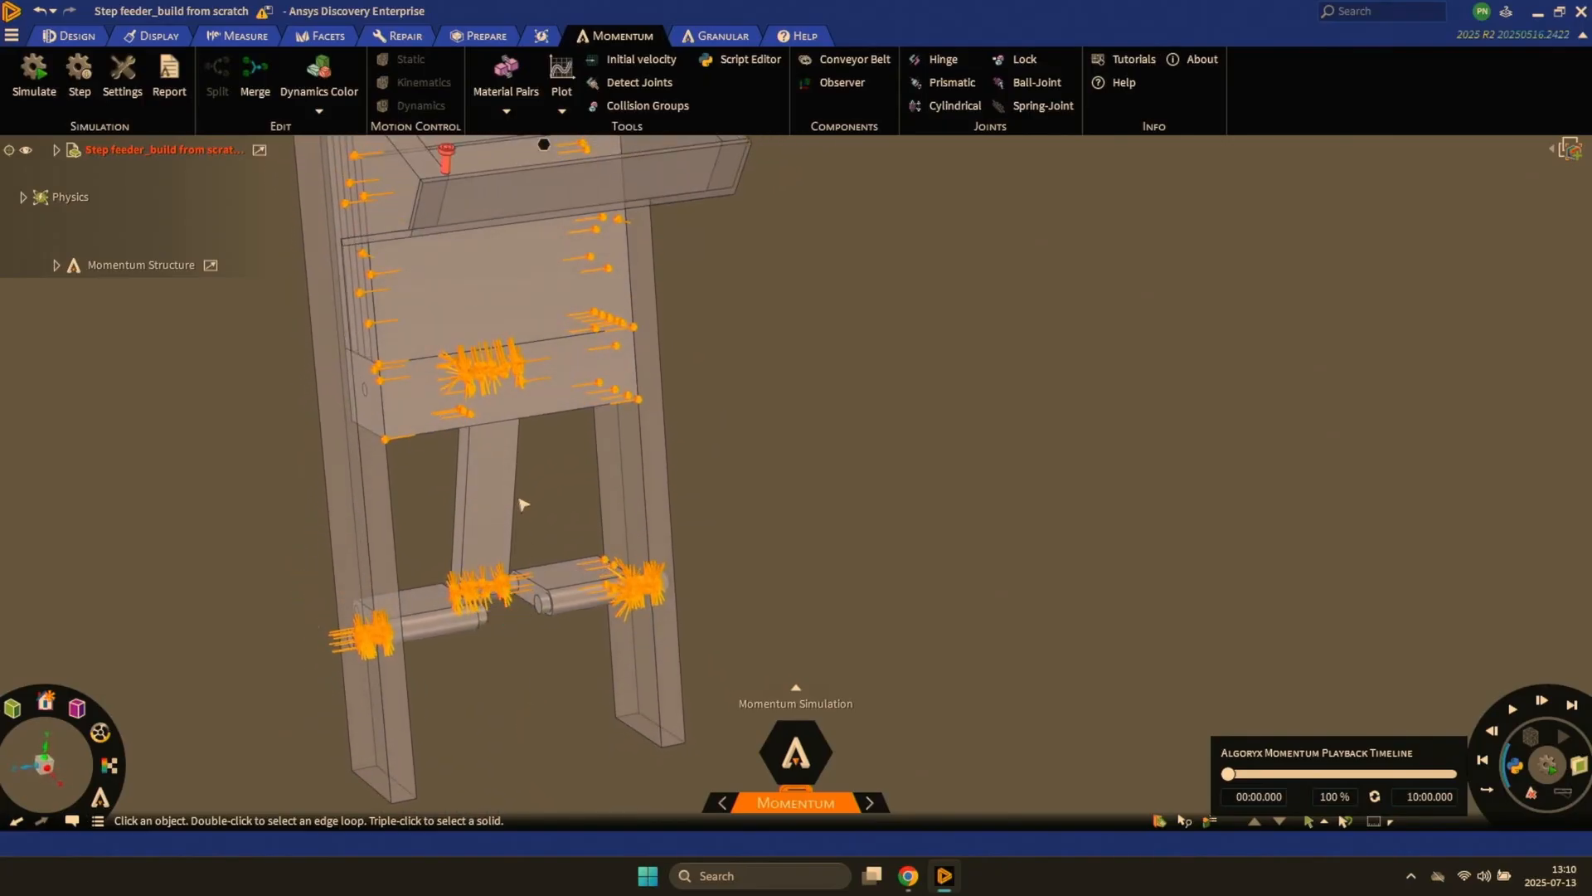
{"action": "middle_click_drag", "start_coordinate": [523, 503], "coordinate": [597, 533]}
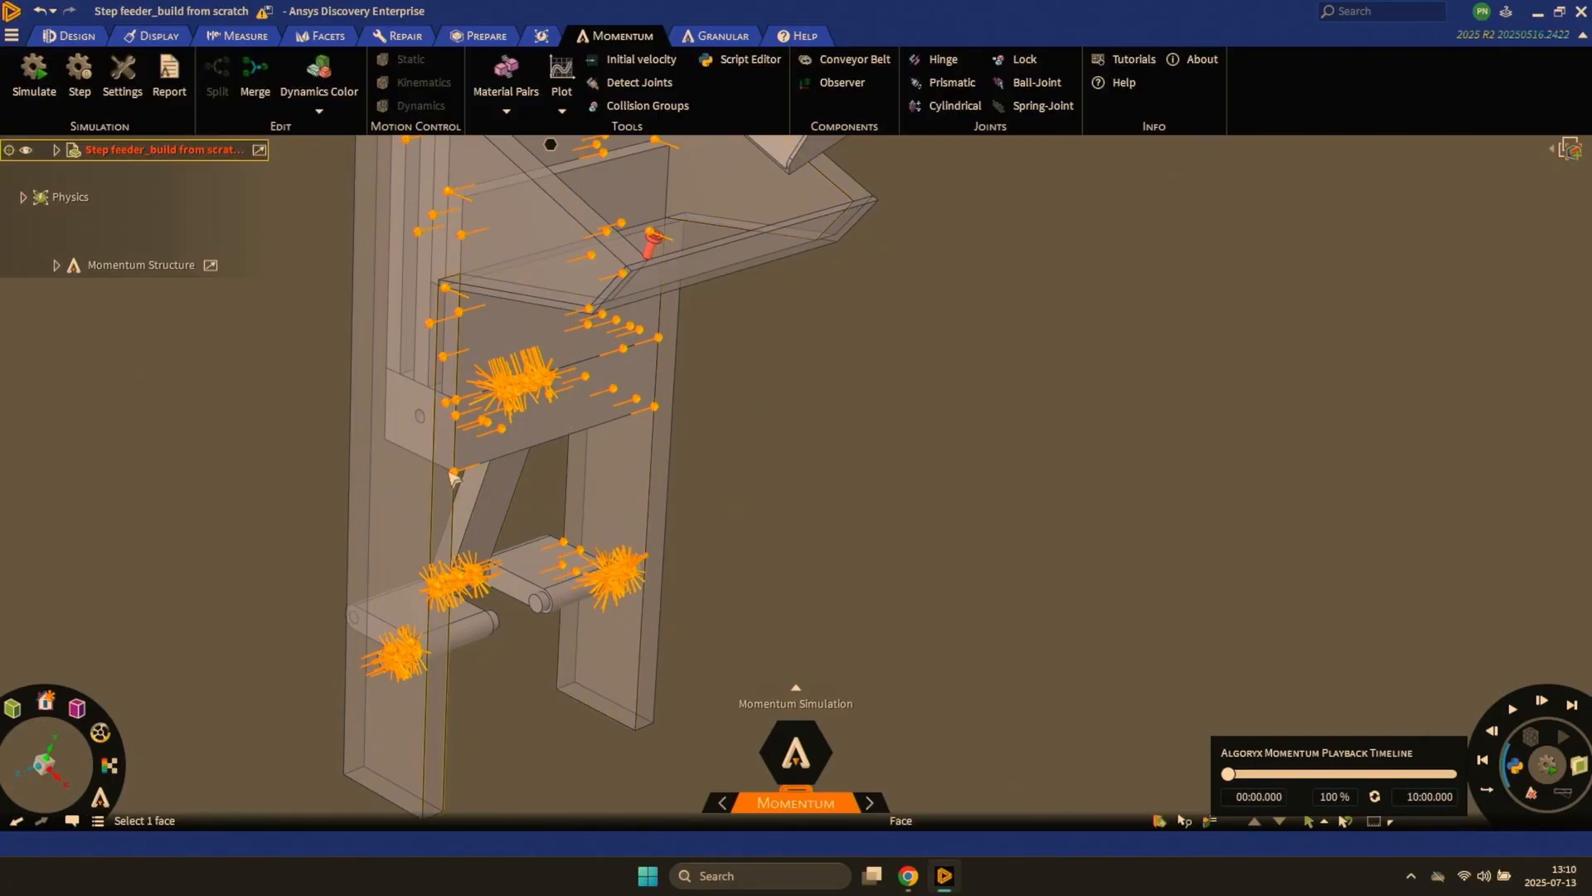
{"action": "mouse_move", "coordinate": [452, 434]}
{"action": "middle_mouse_down"}
{"action": "mouse_move", "coordinate": [431, 402]}
{"action": "mouse_move", "coordinate": [462, 455]}
{"action": "middle_mouse_up"}
{"action": "scroll", "coordinate": [503, 514], "scroll_direction": "up", "scroll_amount": 5}
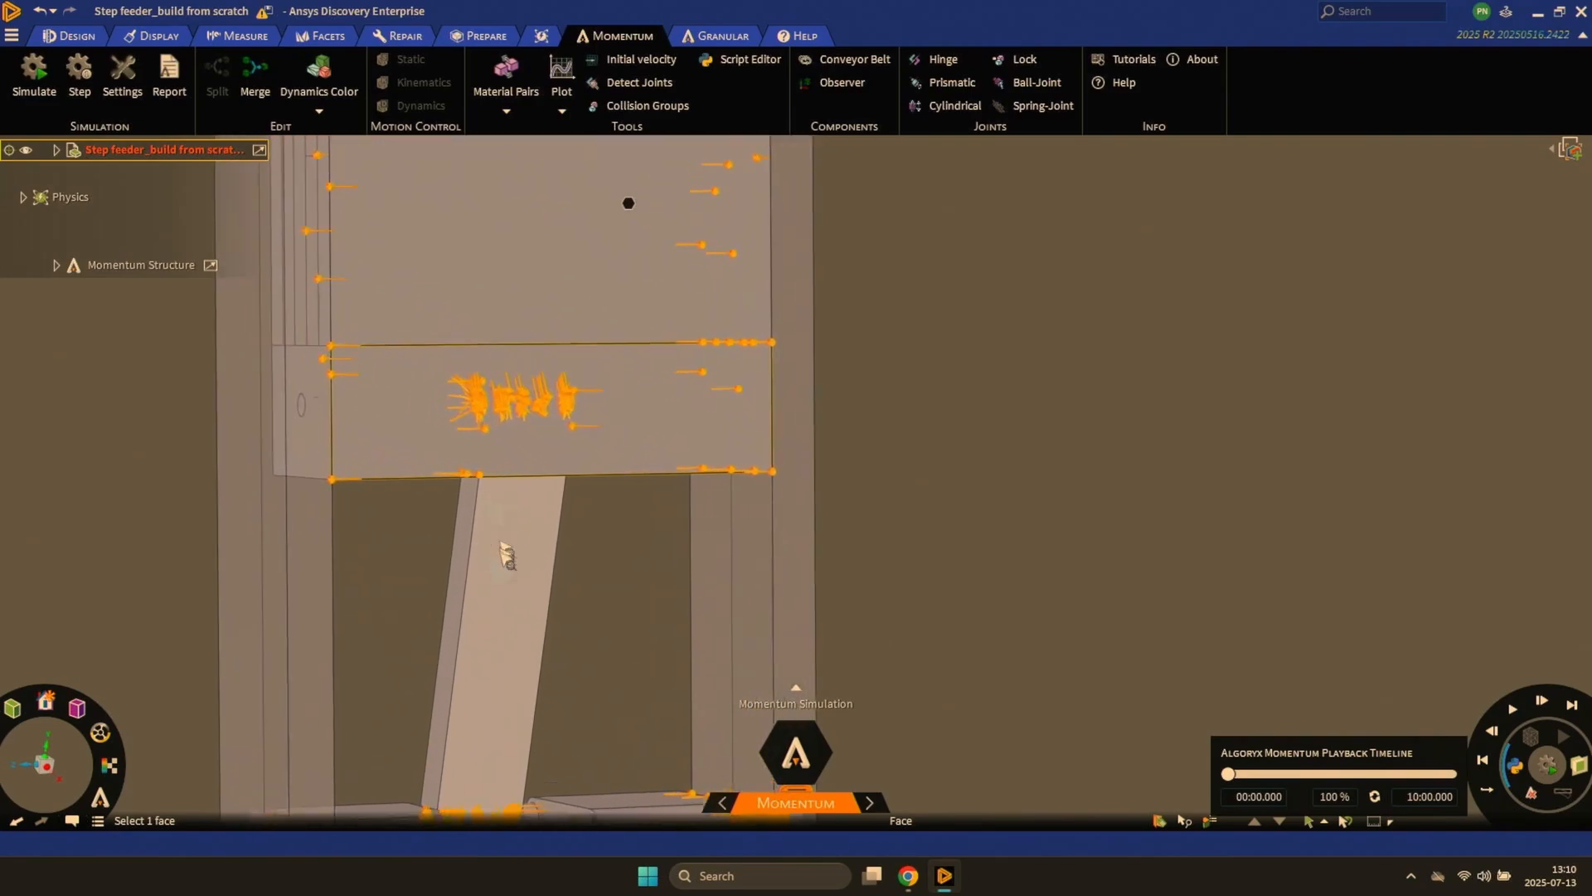
{"action": "middle_click_drag", "start_coordinate": [423, 539], "coordinate": [391, 575]}
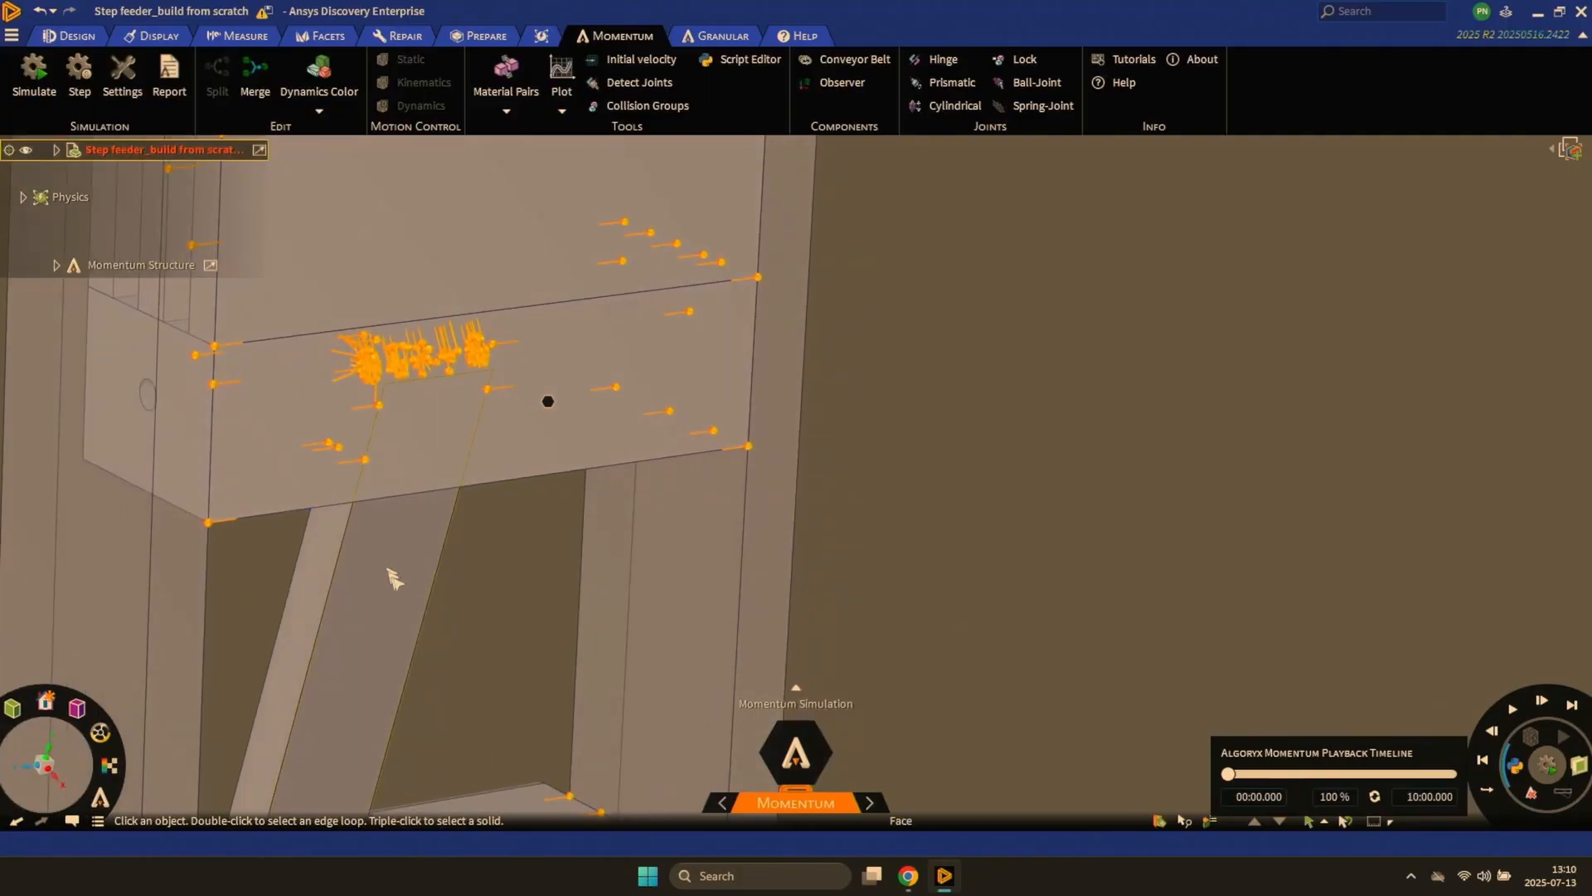
{"action": "middle_click_drag", "start_coordinate": [525, 614], "coordinate": [535, 517], "text": "shift"}
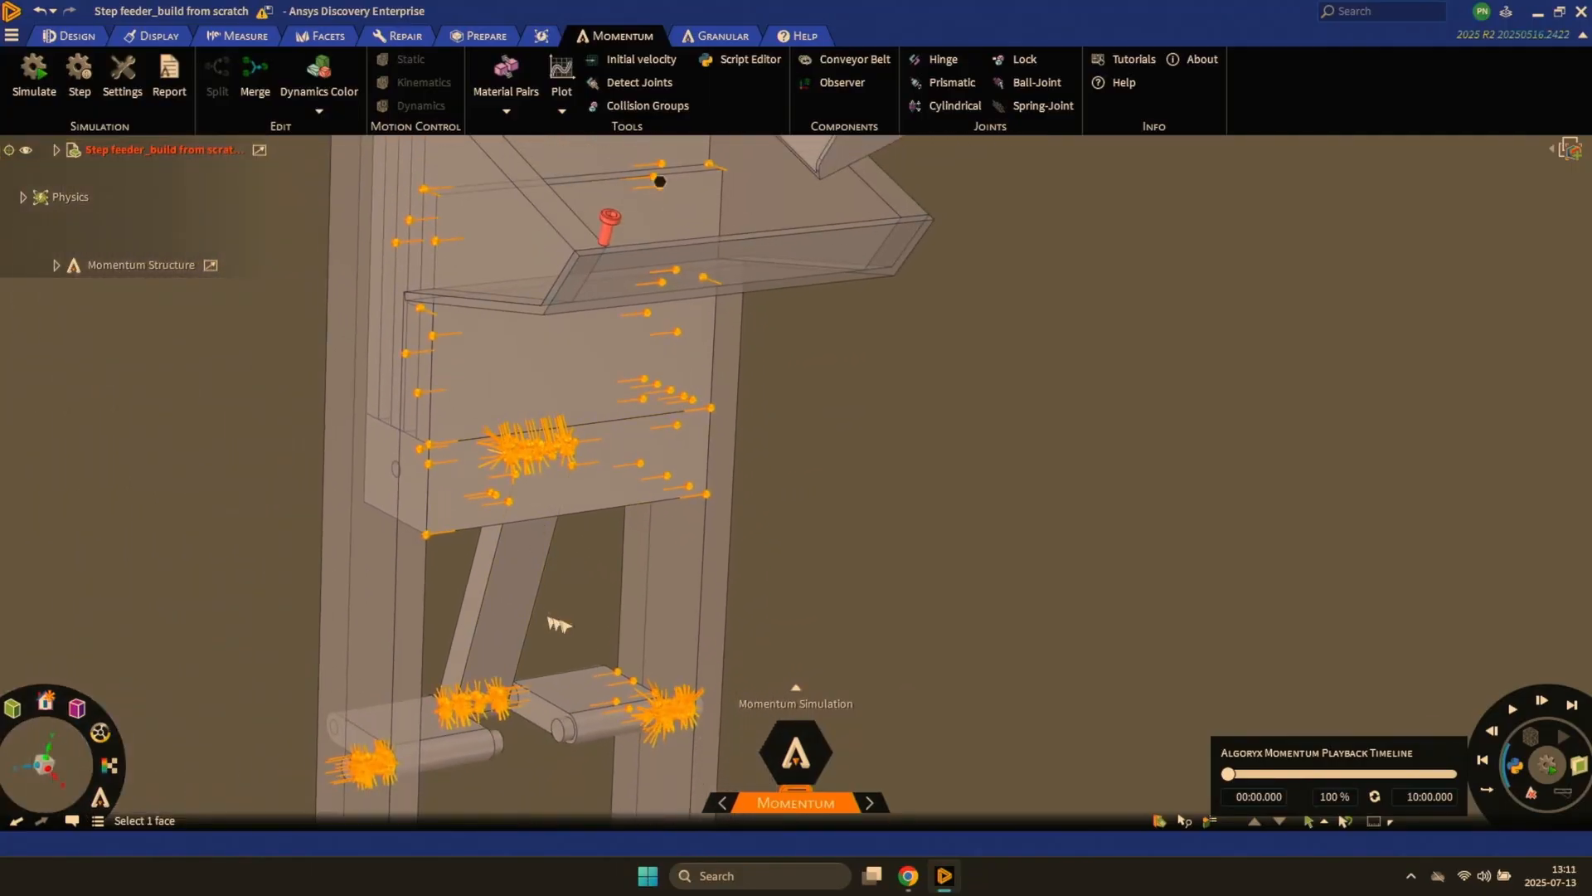
{"action": "middle_click_drag", "start_coordinate": [585, 627], "coordinate": [628, 489], "text": "ctrl"}
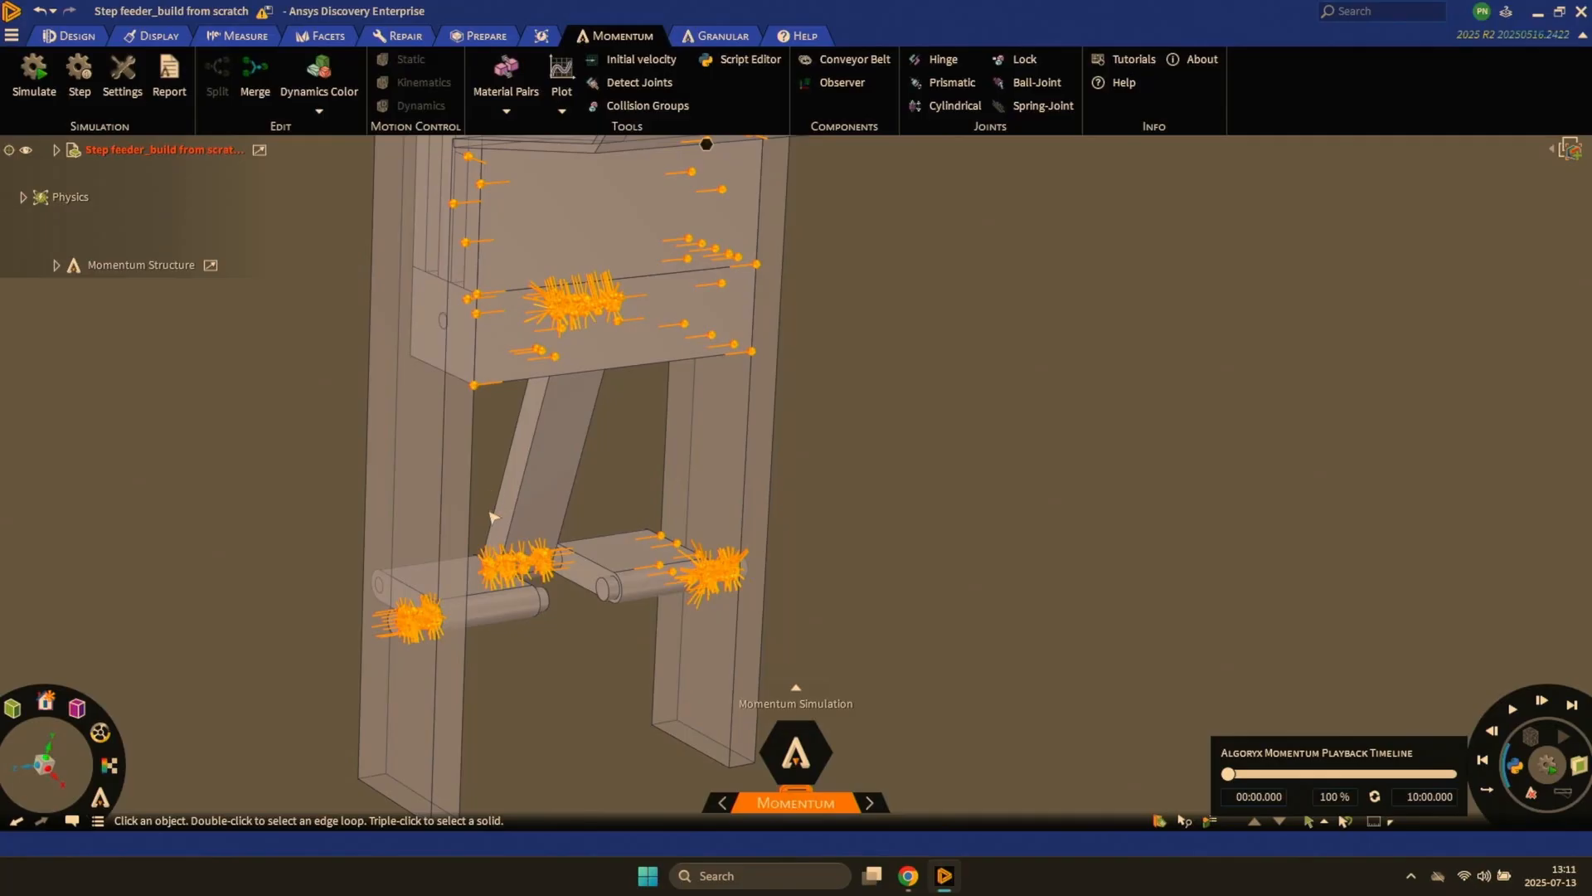
{"action": "mouse_move", "coordinate": [491, 517]}
{"action": "middle_mouse_down"}
{"action": "mouse_move", "coordinate": [462, 501]}
{"action": "mouse_move", "coordinate": [494, 512]}
{"action": "middle_mouse_up"}
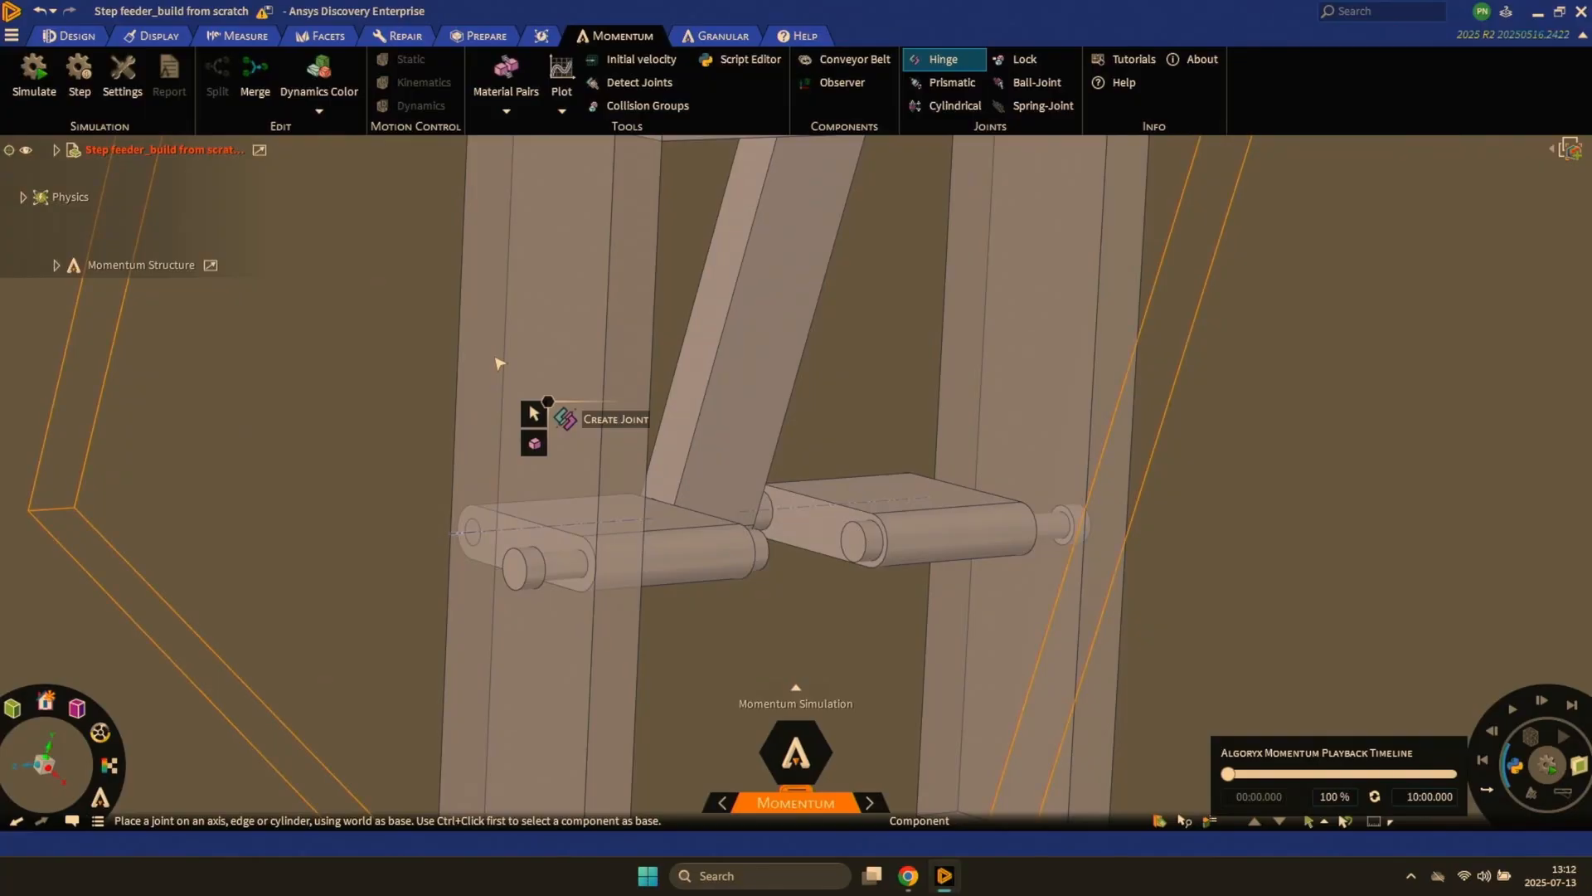
- Create hinge joints between the two side plates and their crank shafts
{"action": "left_click", "coordinate": [499, 362], "text": "ctrl"}
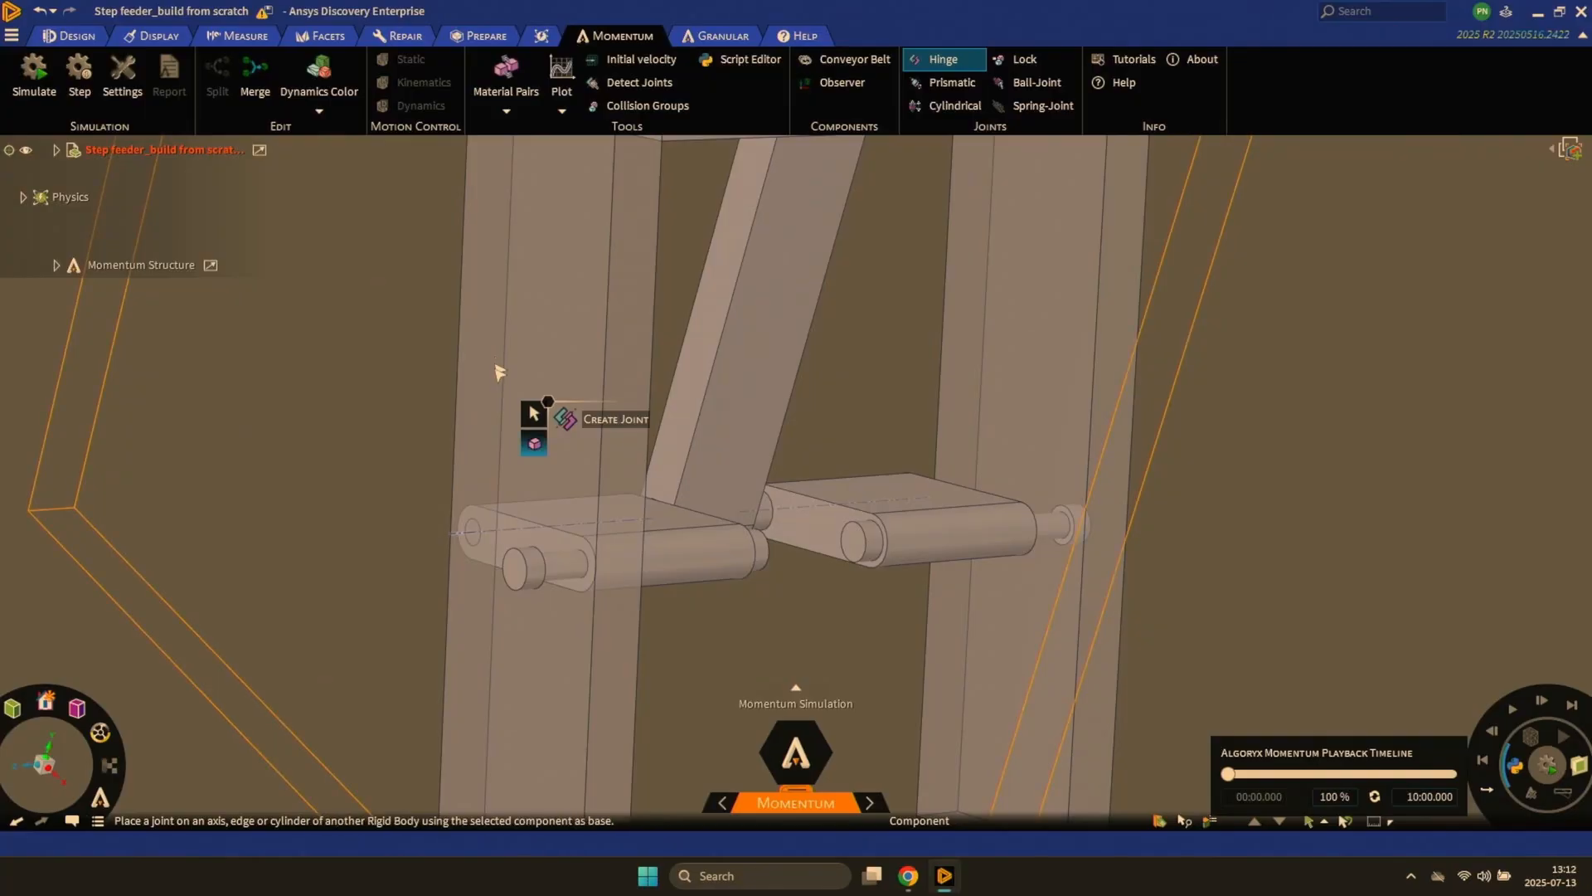
{"action": "left_click", "coordinate": [563, 572]}
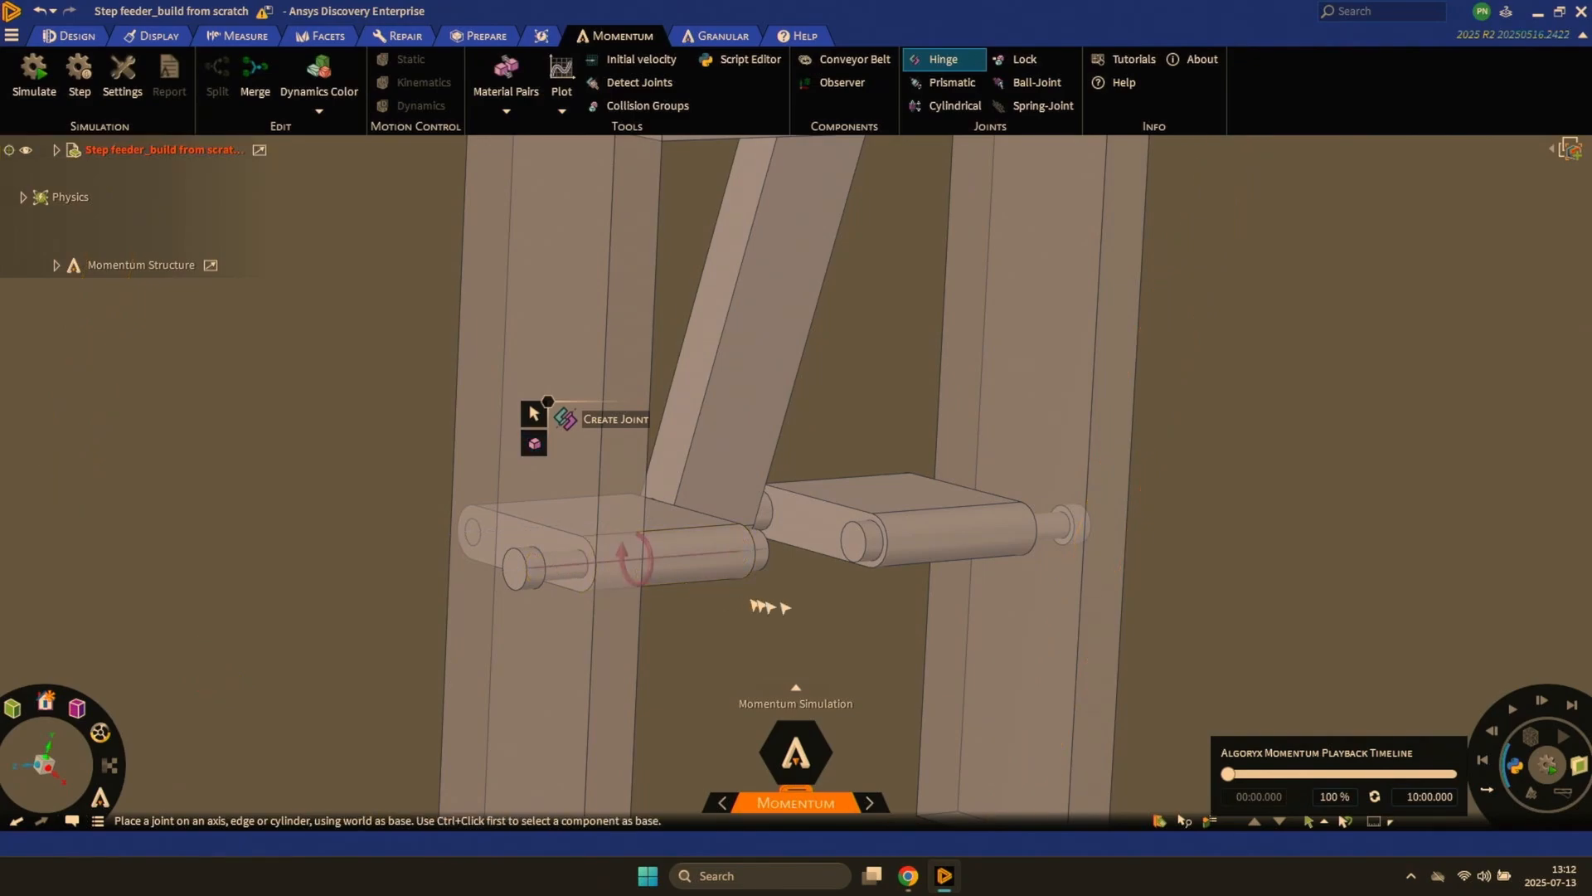
{"action": "left_click", "coordinate": [1035, 607], "text": "ctrl"}
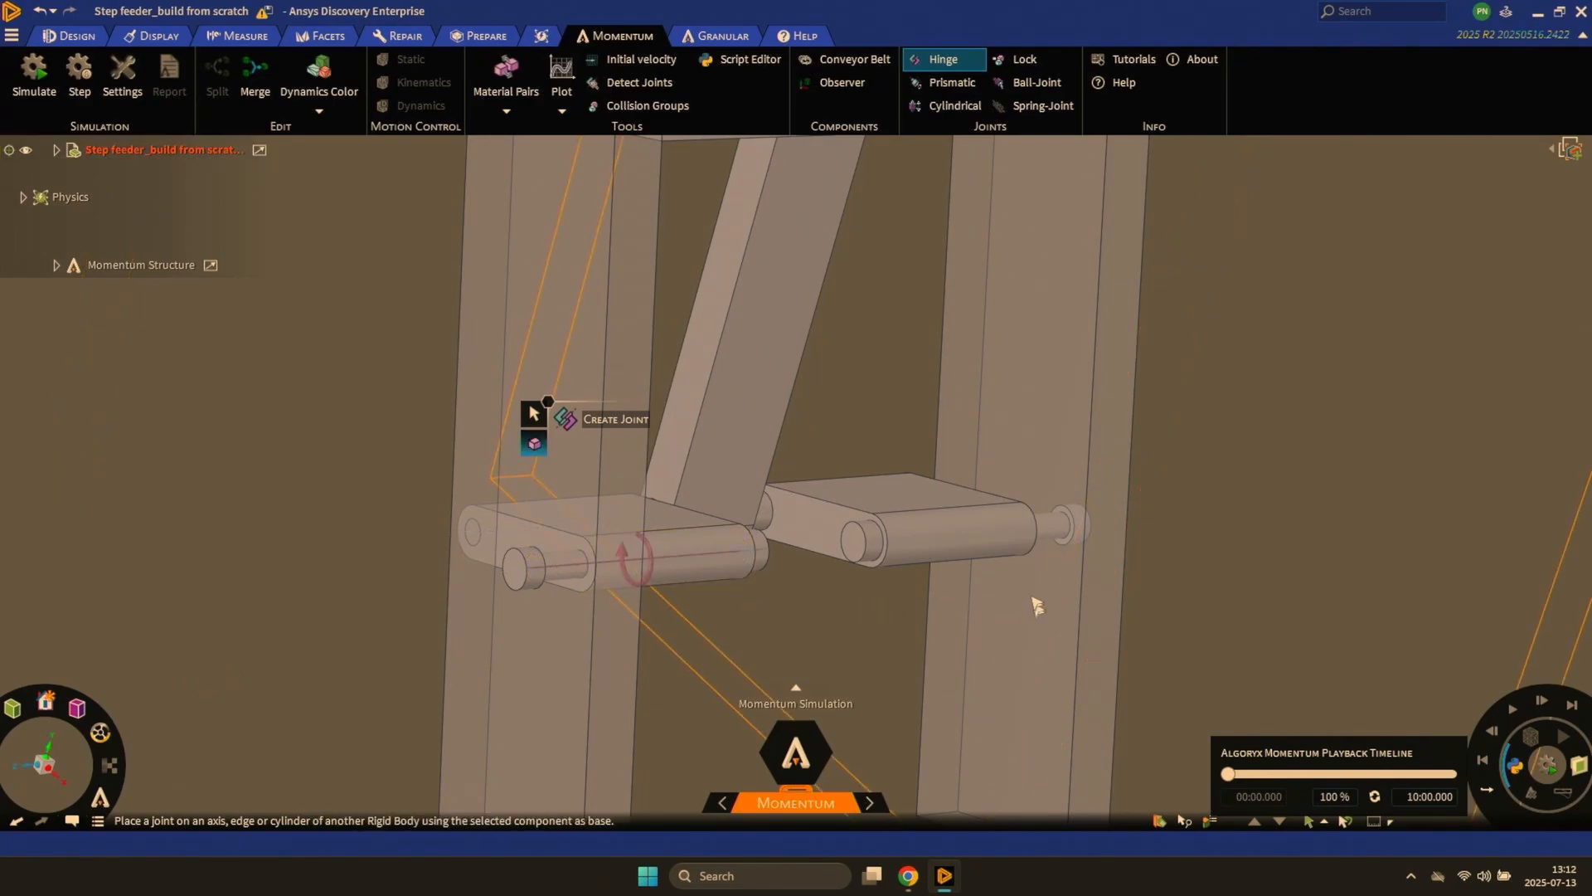
{"action": "left_click", "coordinate": [1046, 533]}
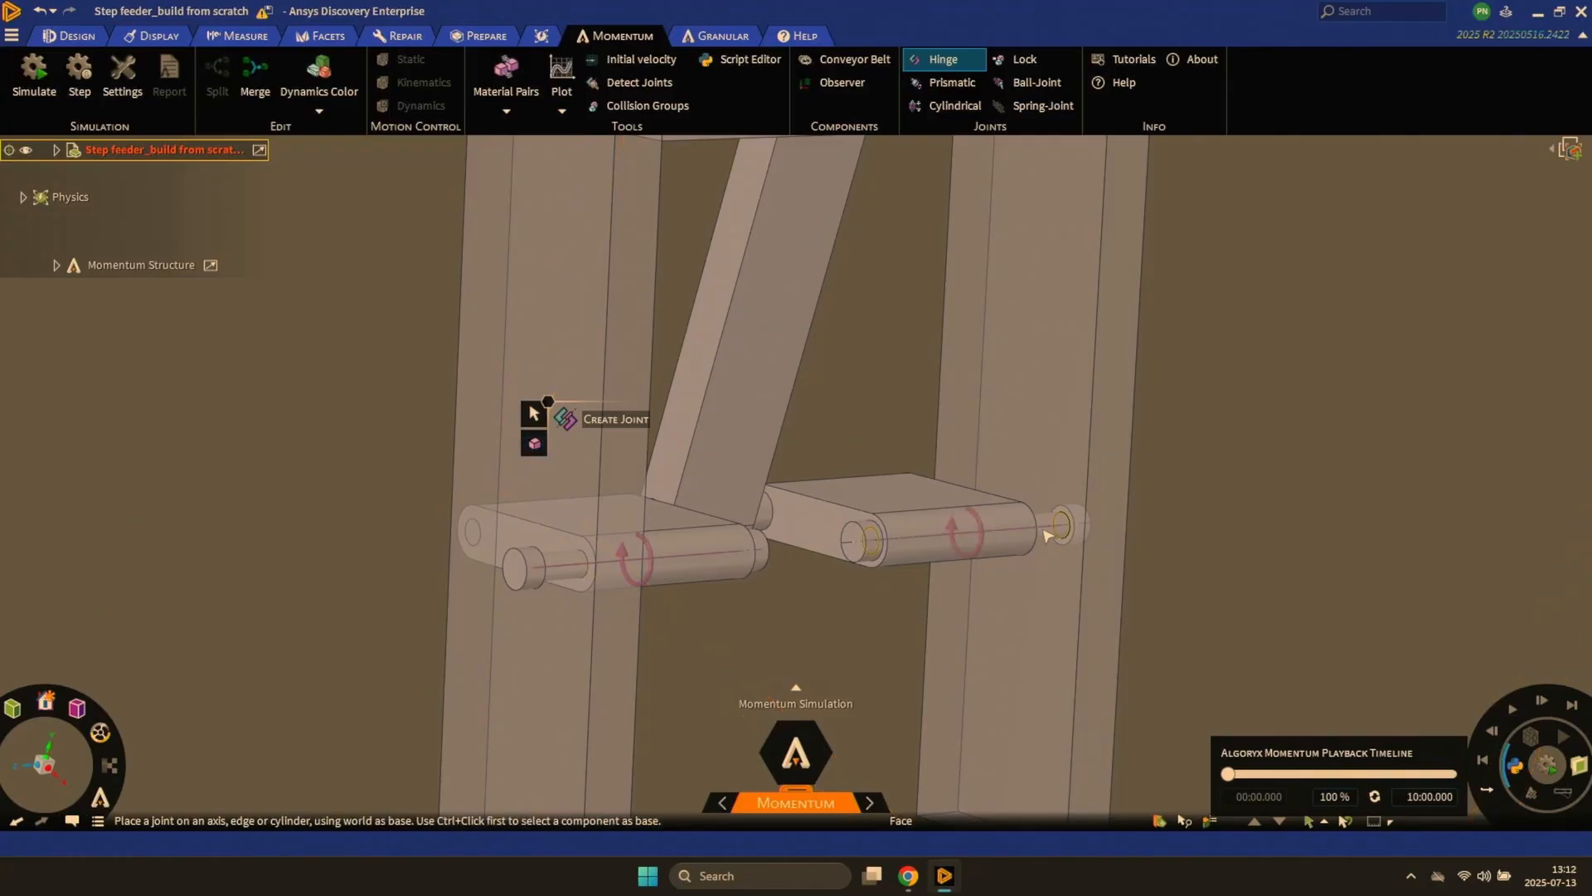
- Create a hinge joint between the lower end of the connecting arm and the crank pin
{"action": "left_click", "coordinate": [793, 519], "text": "ctrl"}
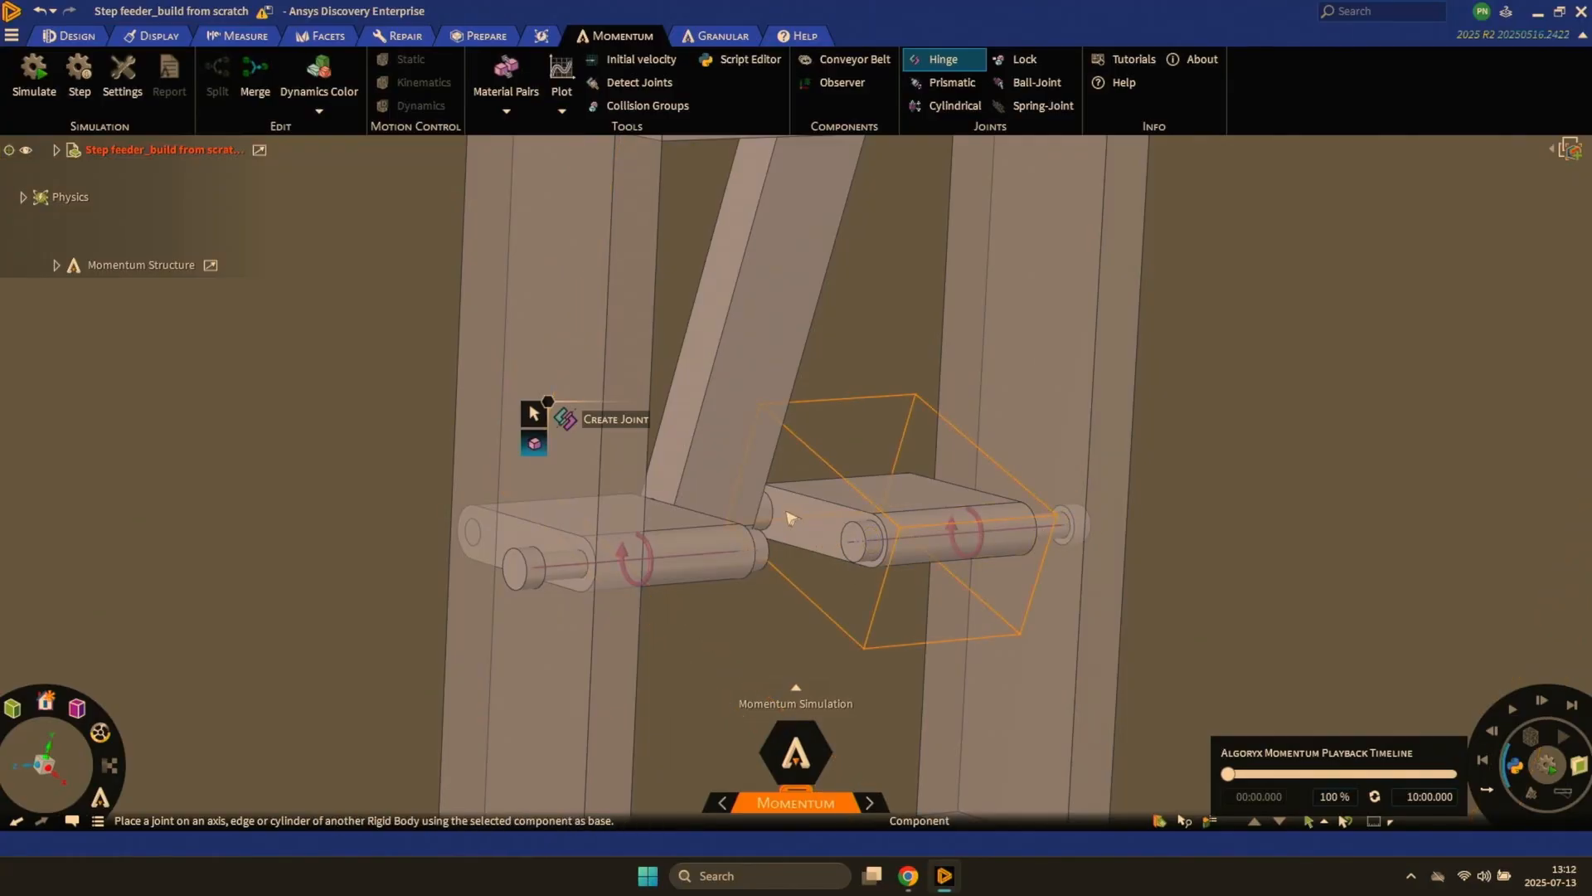
{"action": "middle_click_drag", "start_coordinate": [749, 525], "coordinate": [701, 523]}
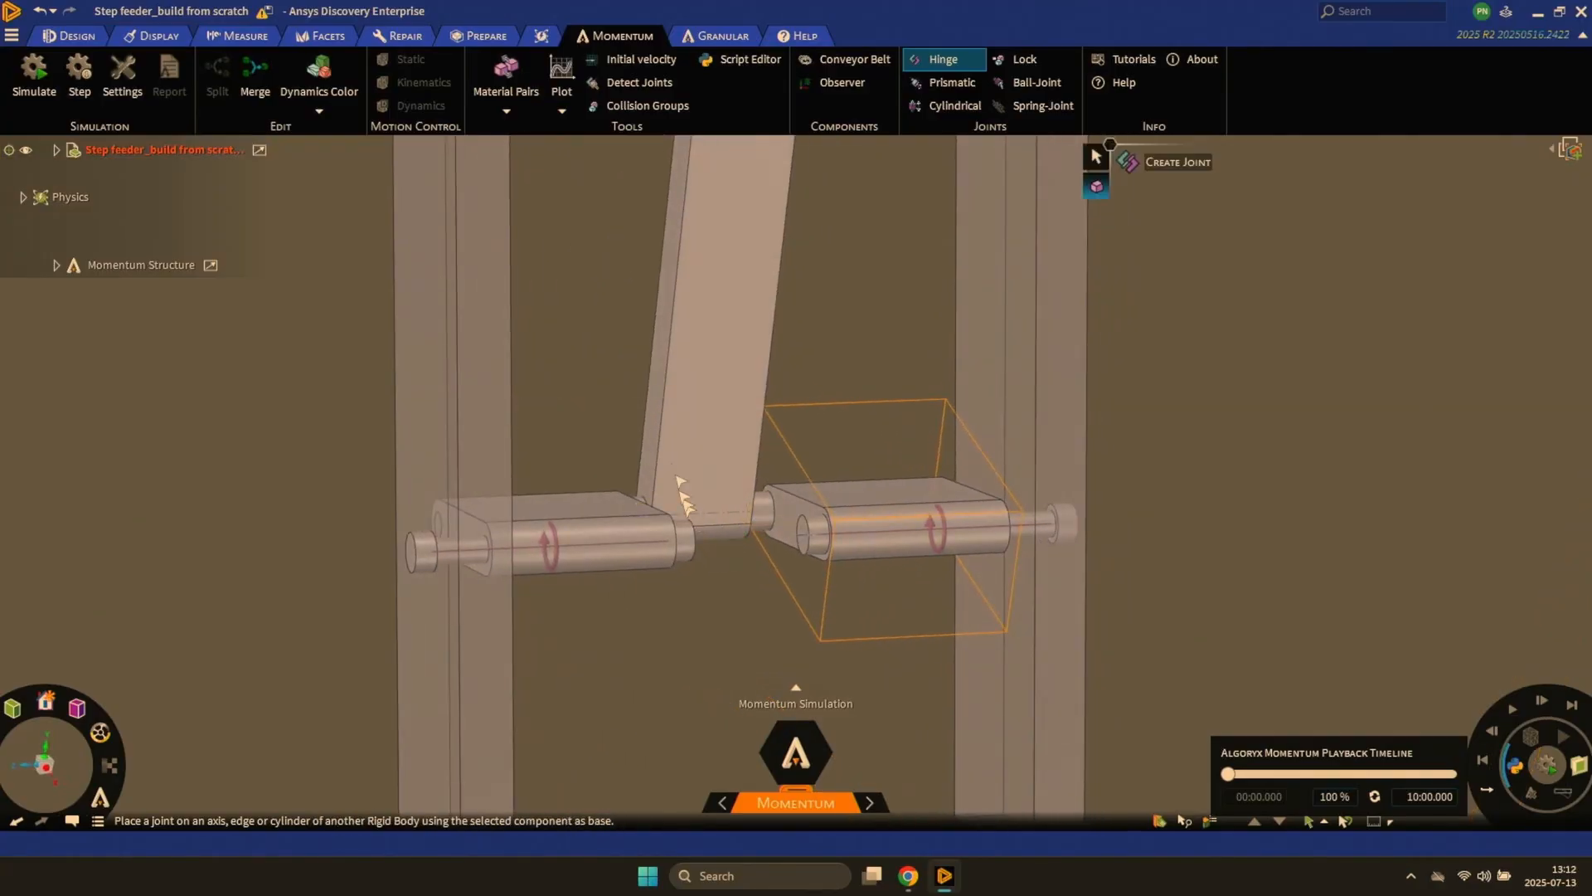
{"action": "left_click", "coordinate": [674, 418], "text": "ctrl"}
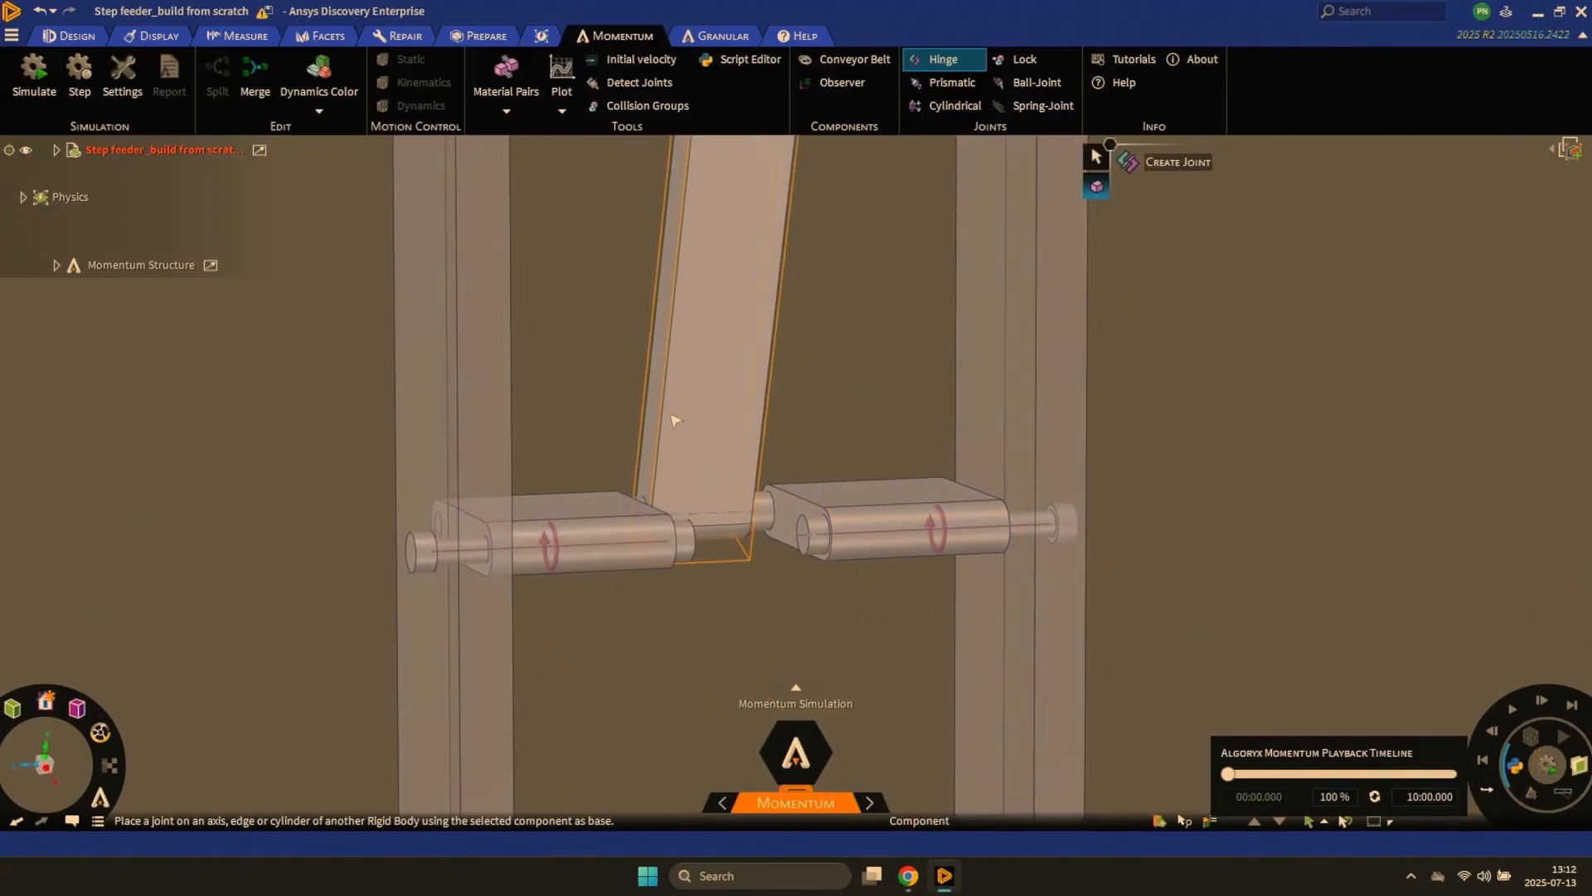
{"action": "left_click", "coordinate": [715, 519]}
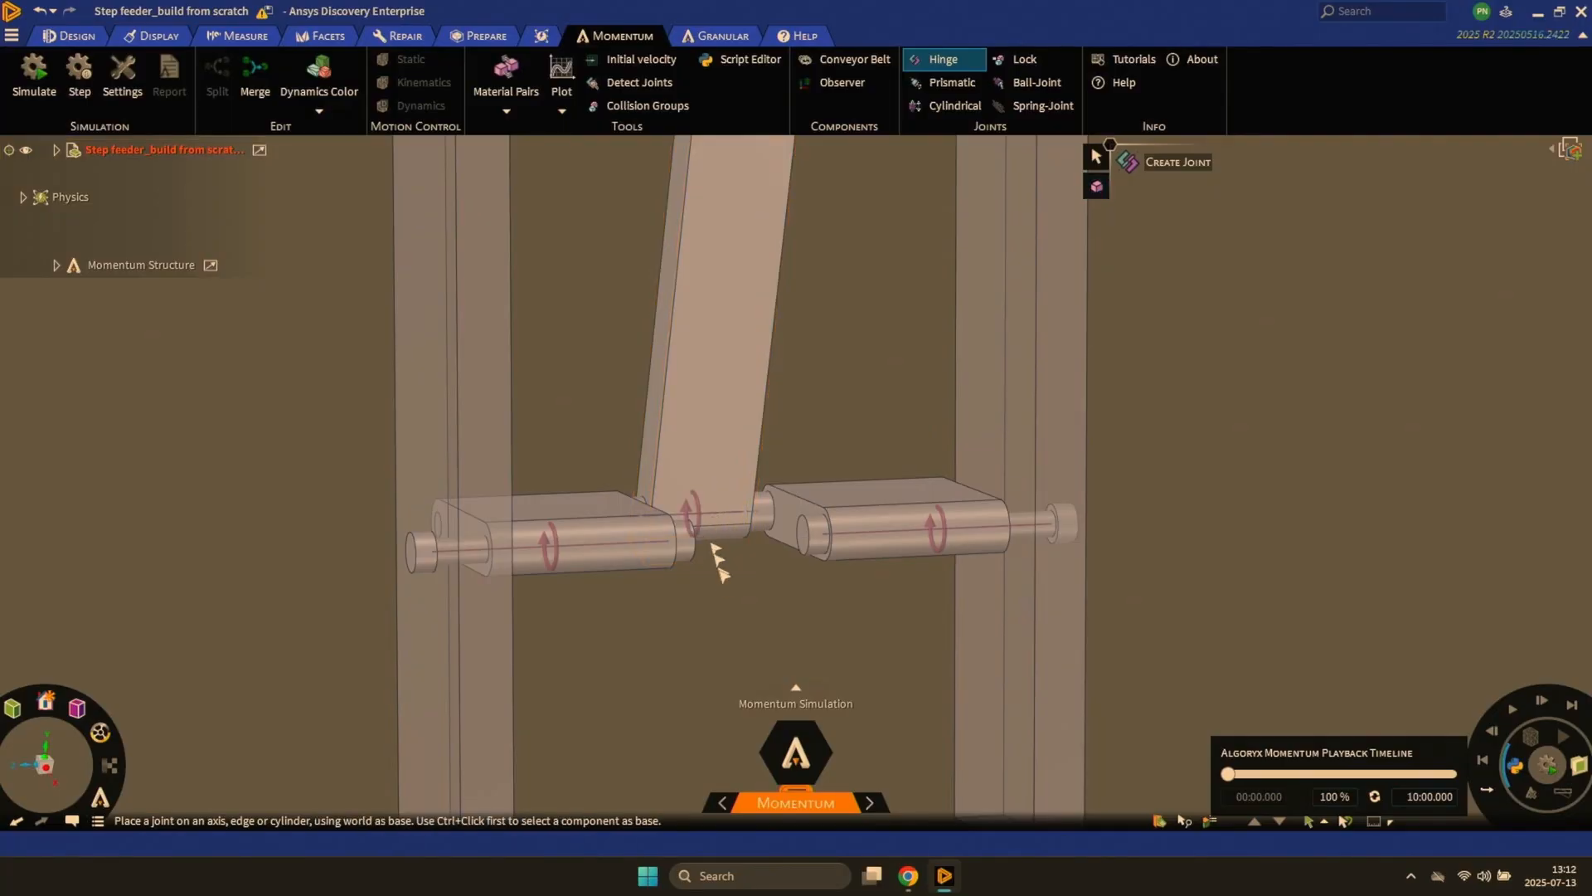
- Create a hinge joint between the connecting arm's upper end and the bottom block of the moving plates
{"action": "middle_click_drag", "start_coordinate": [733, 596], "coordinate": [719, 549]}
{"action": "scroll", "coordinate": [741, 421], "scroll_direction": "up", "scroll_amount": 5}
{"action": "scroll", "coordinate": [736, 408], "scroll_direction": "down", "scroll_amount": 2}
{"action": "left_click", "coordinate": [711, 485], "text": "ctrl"}
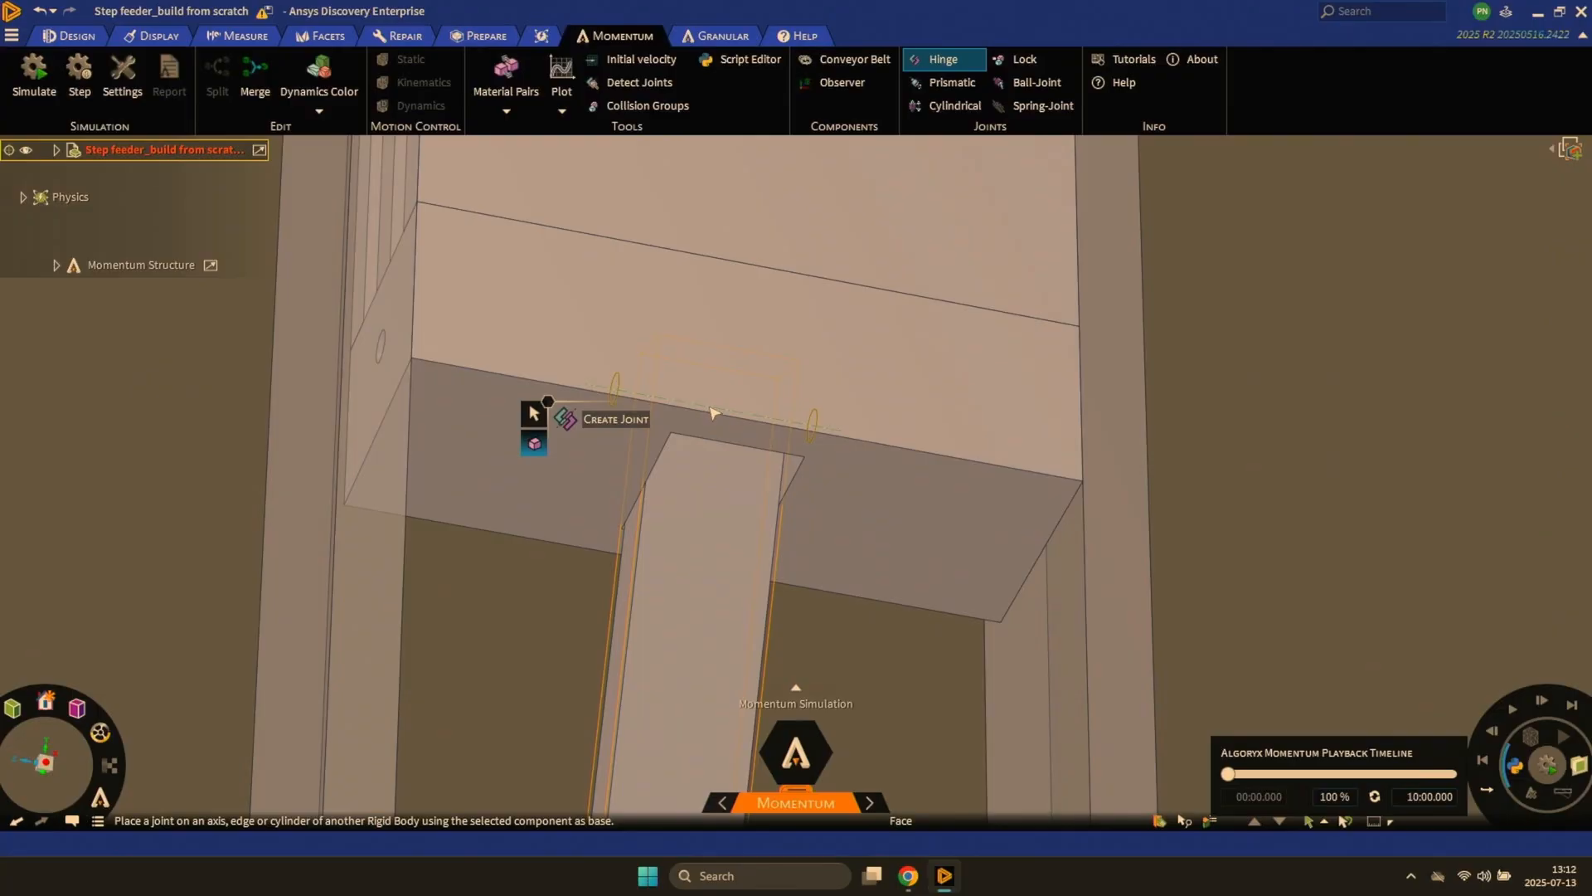
{"action": "left_click", "coordinate": [714, 412]}
{"action": "middle_click_drag", "start_coordinate": [742, 623], "coordinate": [757, 501], "text": "shift"}
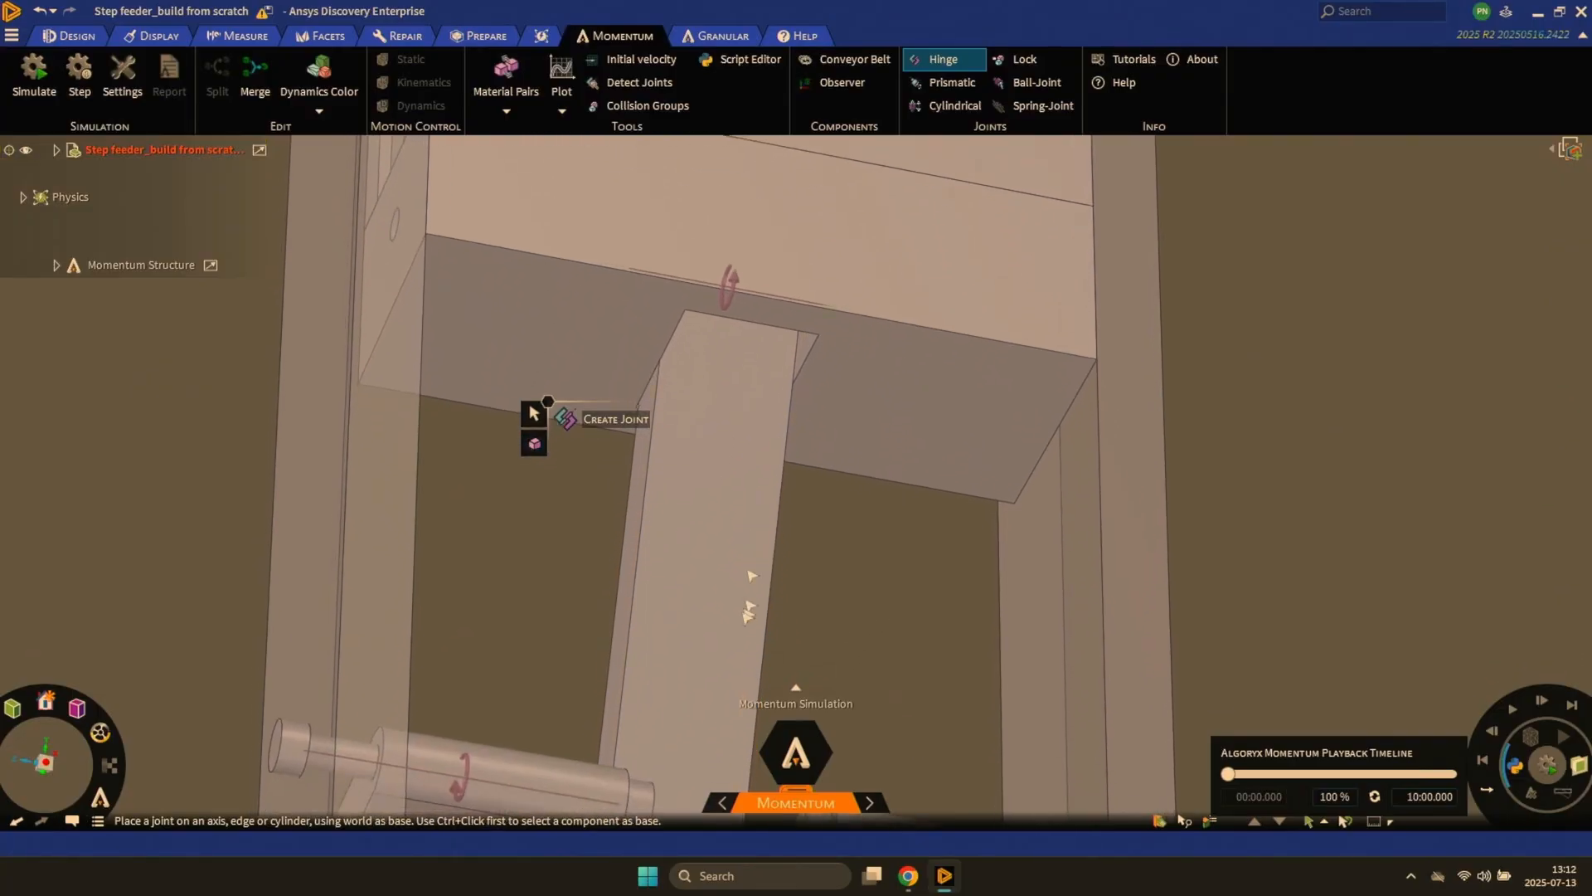
- Run a short test simulation of the feeder with the new hinges and stop it
{"action": "scroll", "coordinate": [750, 550], "scroll_direction": "down", "scroll_amount": 5}
{"action": "middle_click_drag", "start_coordinate": [738, 580], "coordinate": [750, 714]}
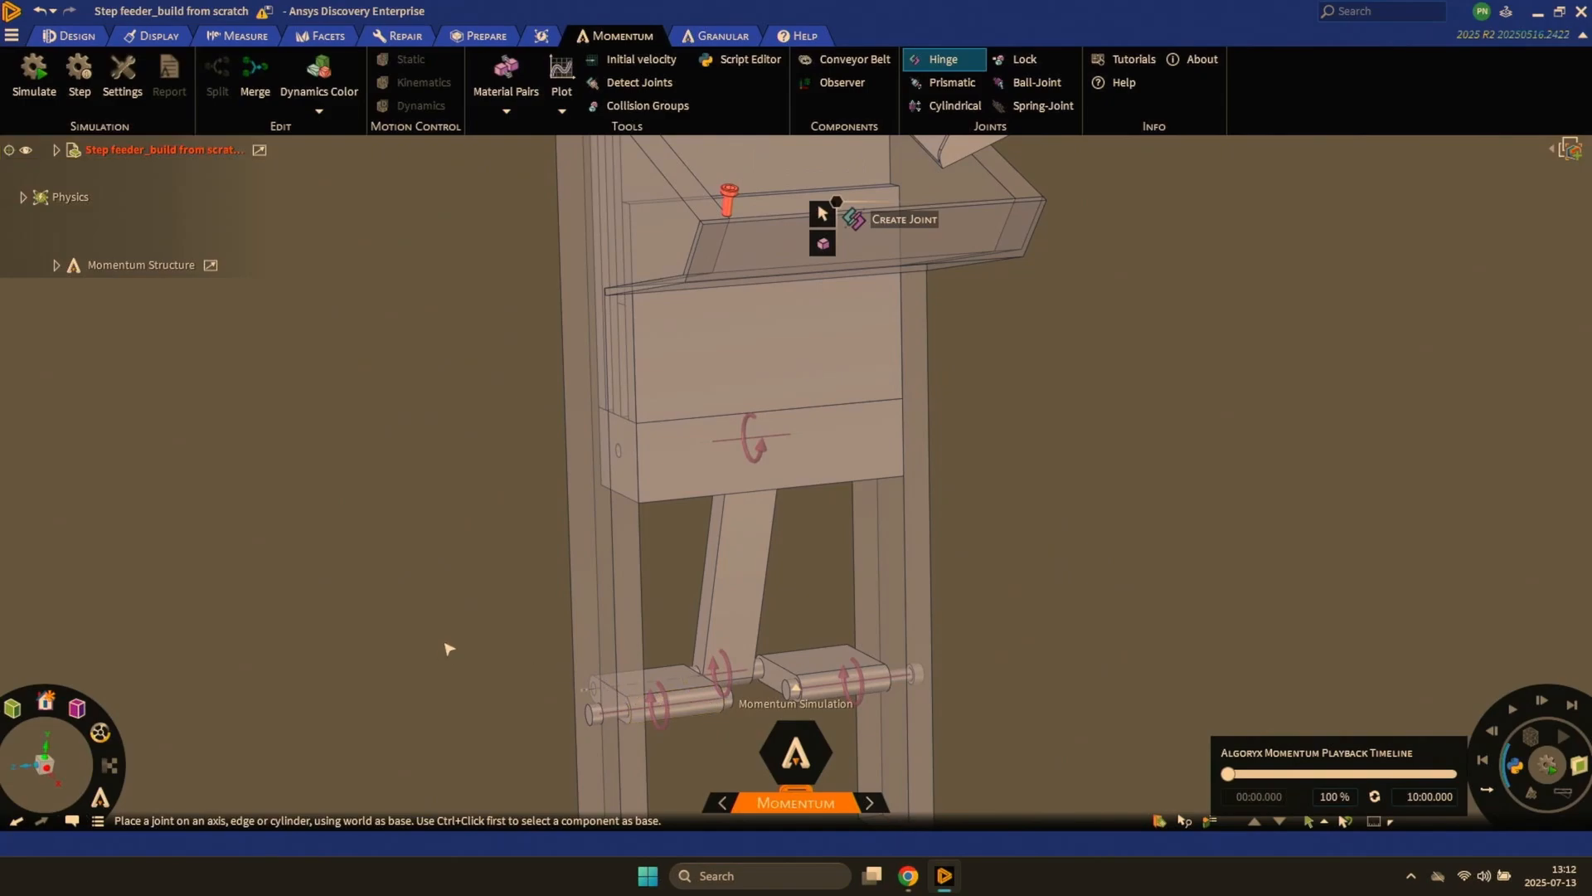
{"action": "key", "text": "space"}
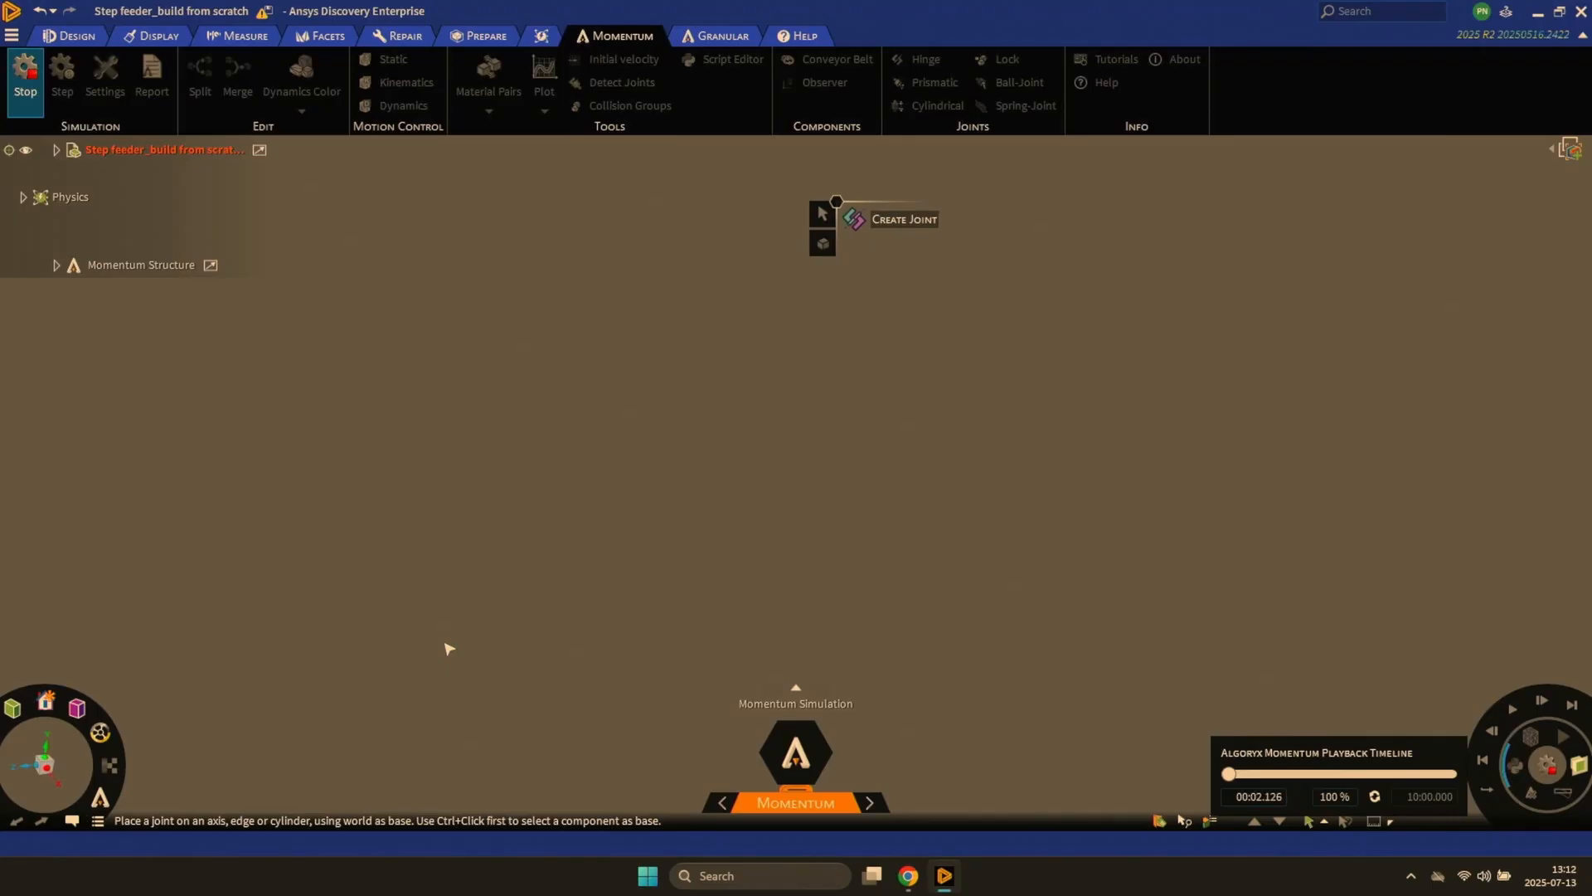
{"action": "key", "text": "space"}
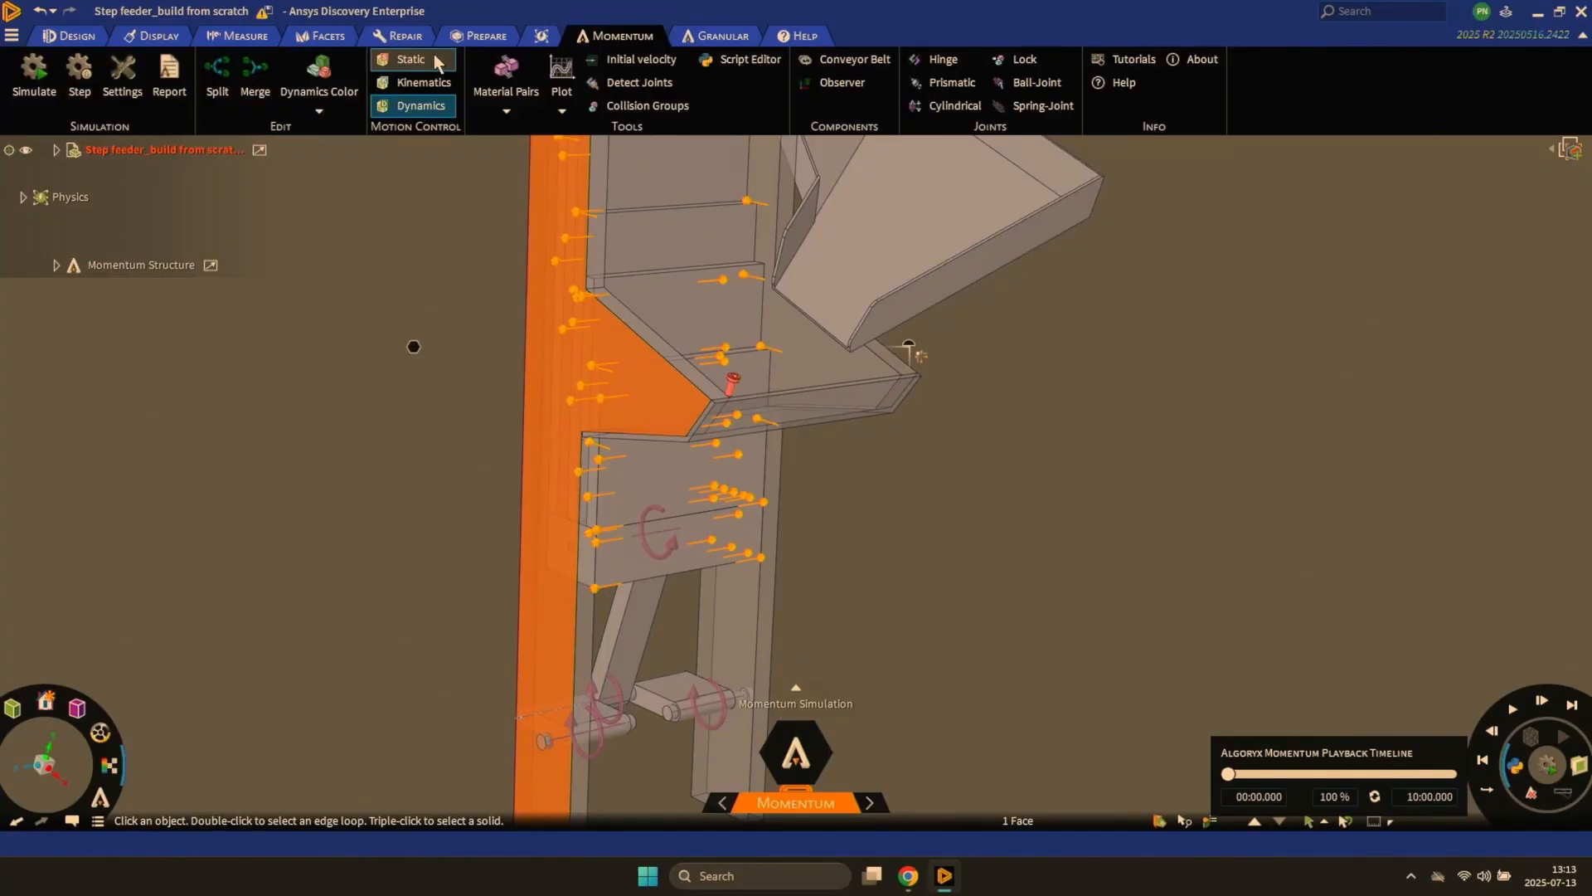
- Make the selected side plate's rigid body static and run a simulation to inspect the contacts on the moving plates
{"action": "left_click", "coordinate": [434, 60]}
{"action": "key", "text": "Escape"}
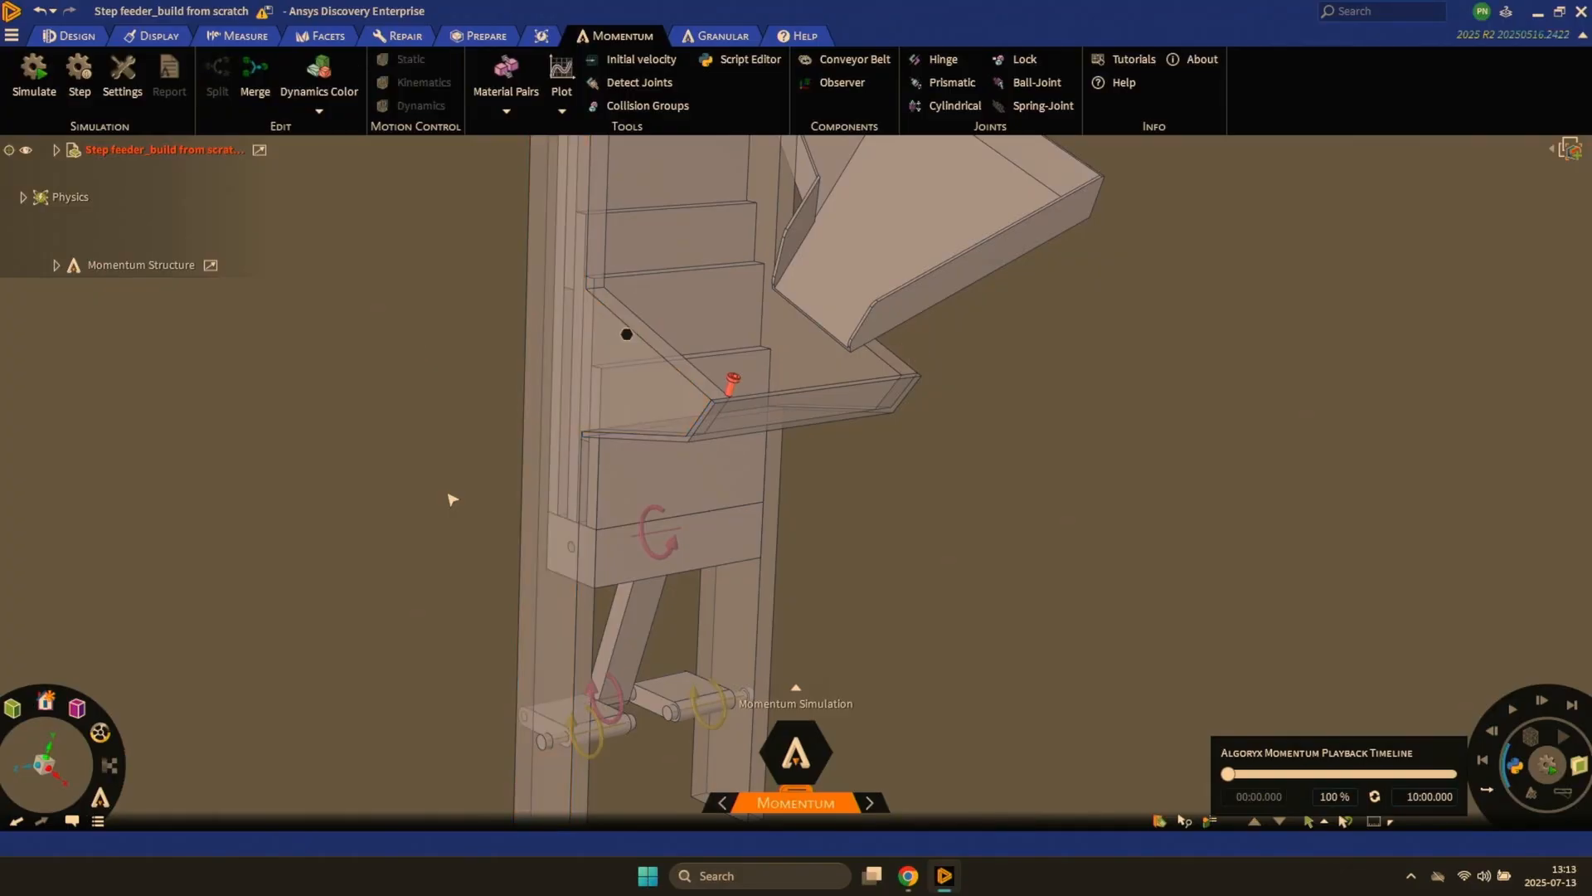
{"action": "key", "text": "space"}
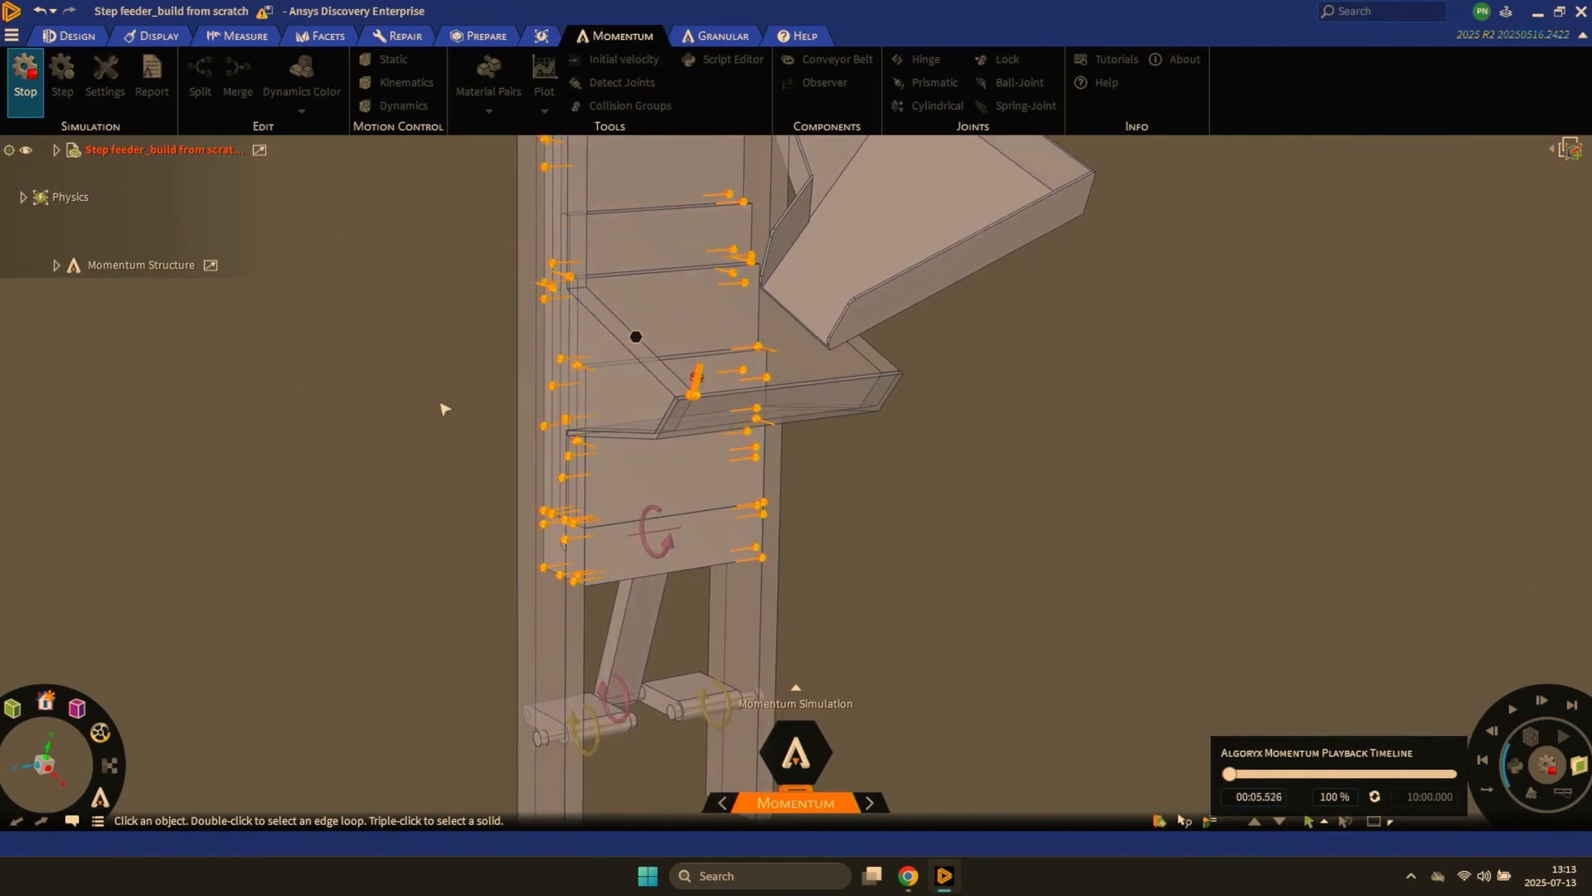
{"action": "mouse_move", "coordinate": [441, 409]}
{"action": "middle_mouse_down"}
{"action": "mouse_move", "coordinate": [390, 406]}
{"action": "mouse_move", "coordinate": [428, 392]}
{"action": "middle_mouse_up"}
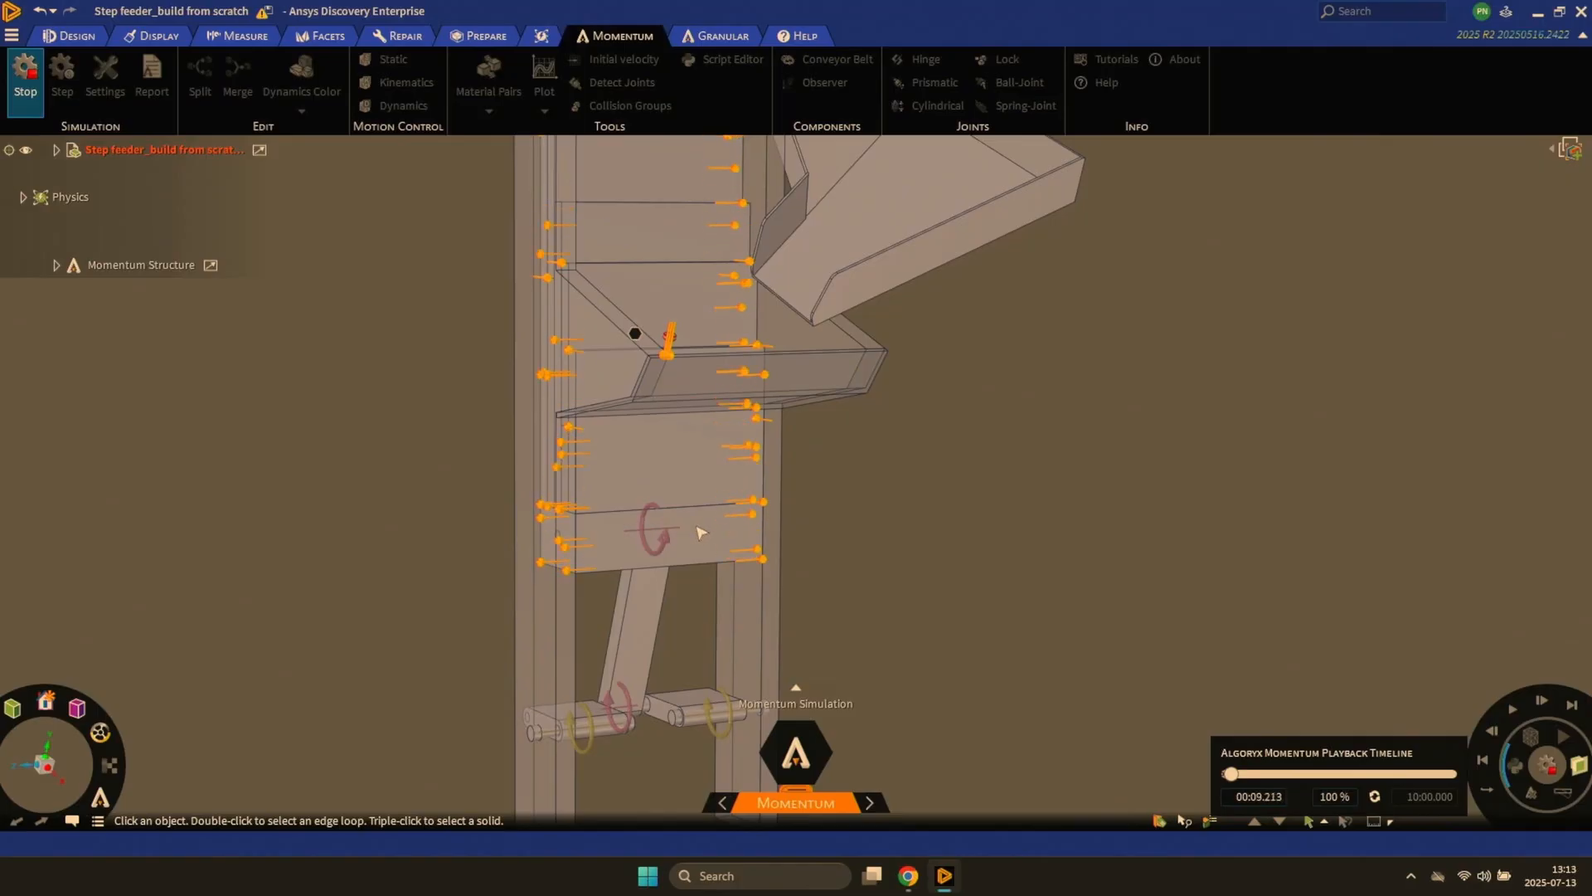
{"action": "middle_click_drag", "start_coordinate": [696, 532], "coordinate": [659, 518]}
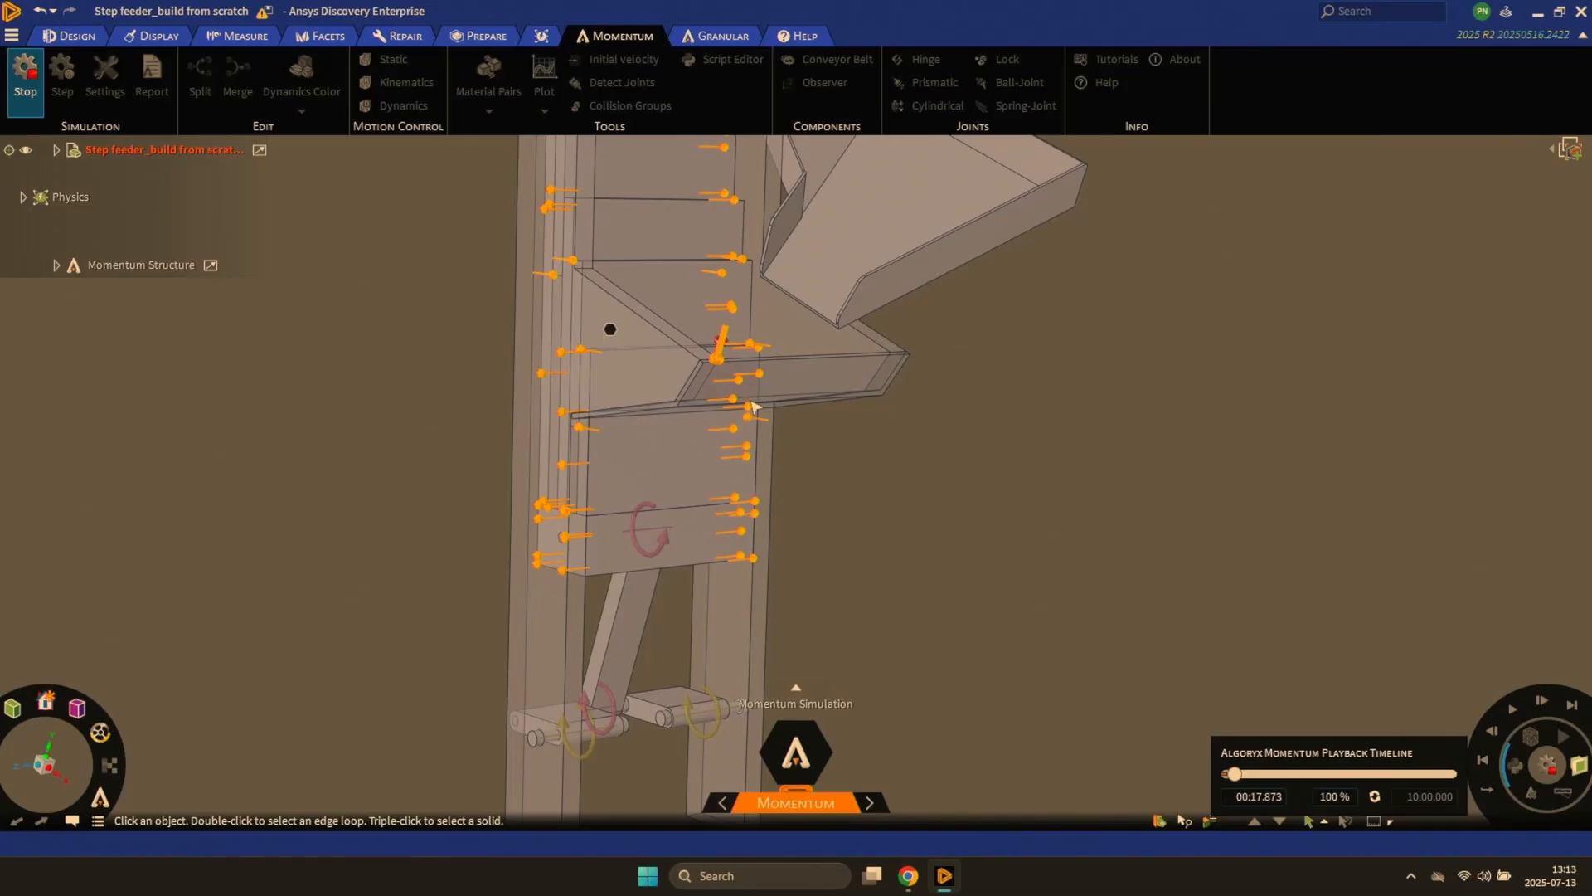
{"action": "left_click", "coordinate": [1547, 765]}
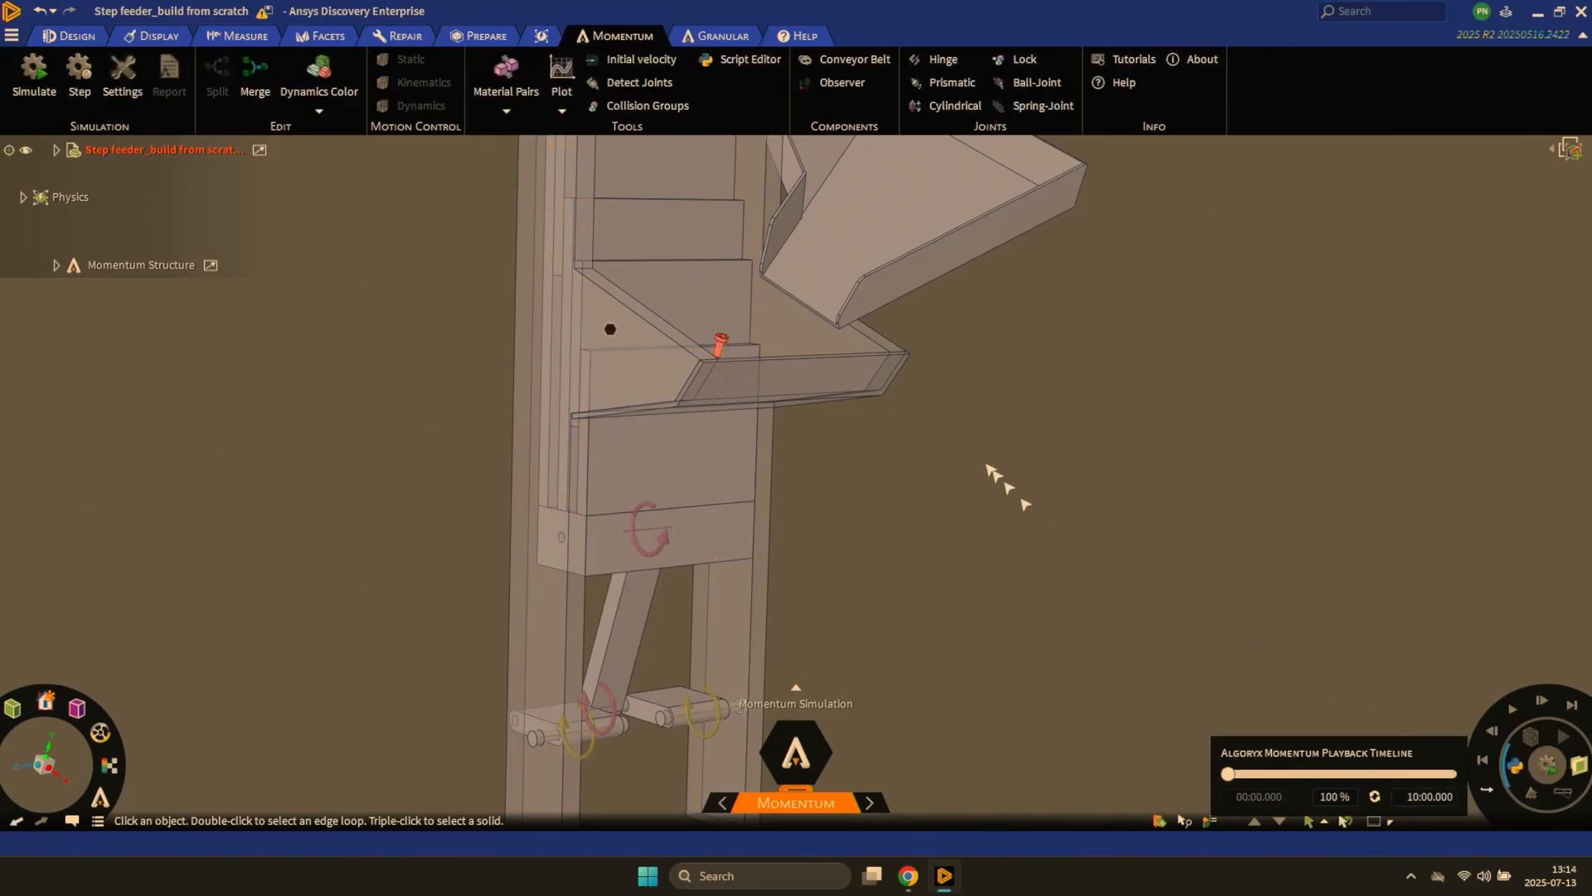
- Create a prismatic joint between the side plate and the moving plate's vertical edge, and test it in a short simulation
{"action": "left_click", "coordinate": [954, 83]}
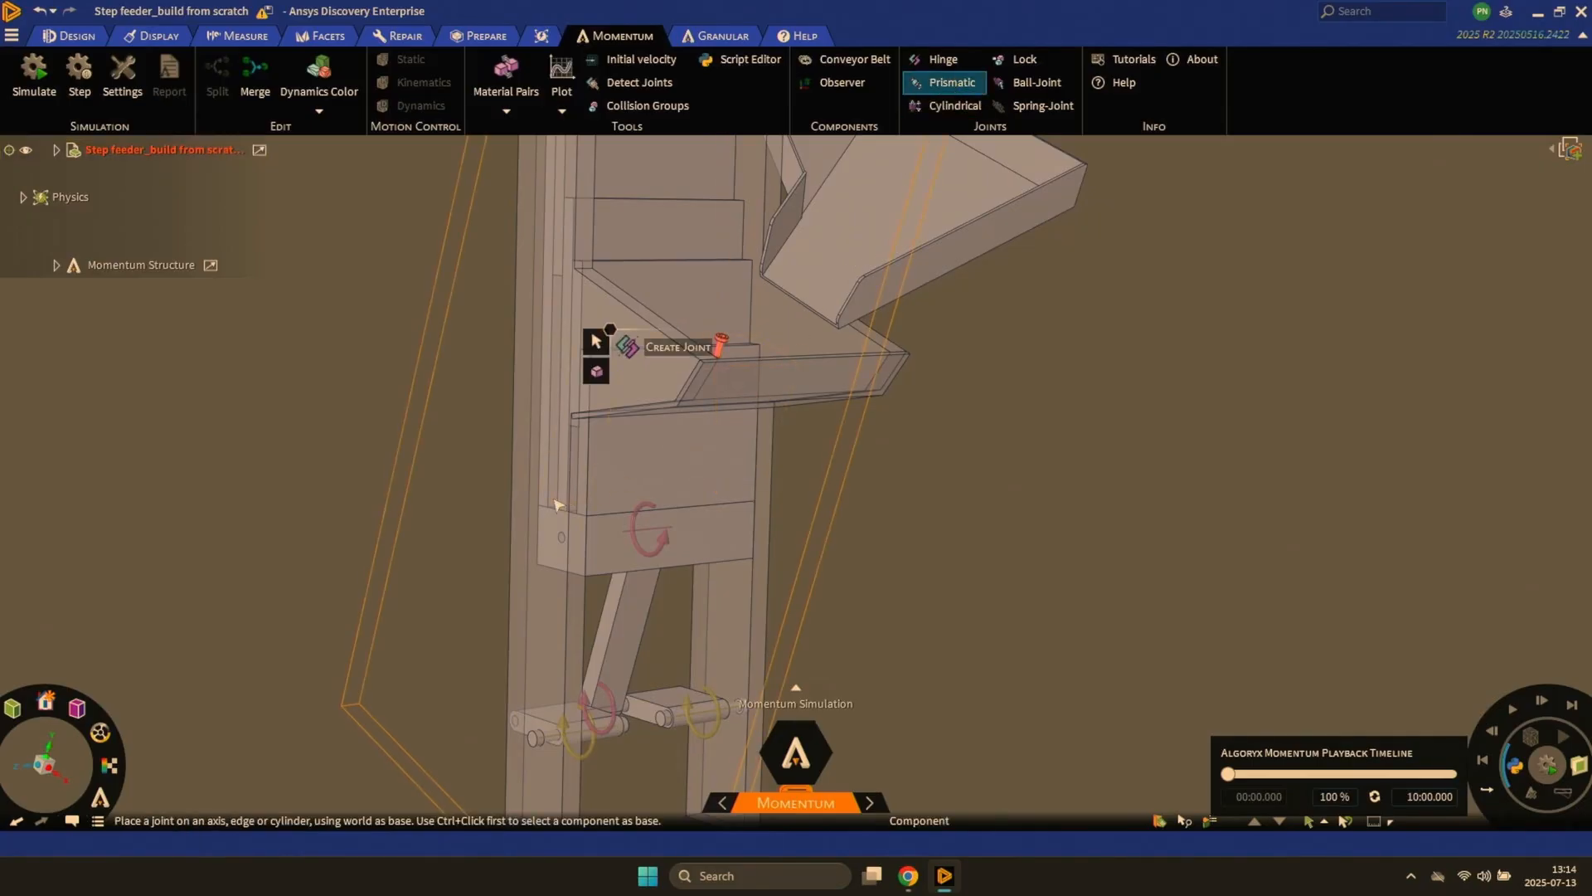
{"action": "left_click", "coordinate": [558, 505], "text": "ctrl"}
{"action": "key", "text": "Escape"}
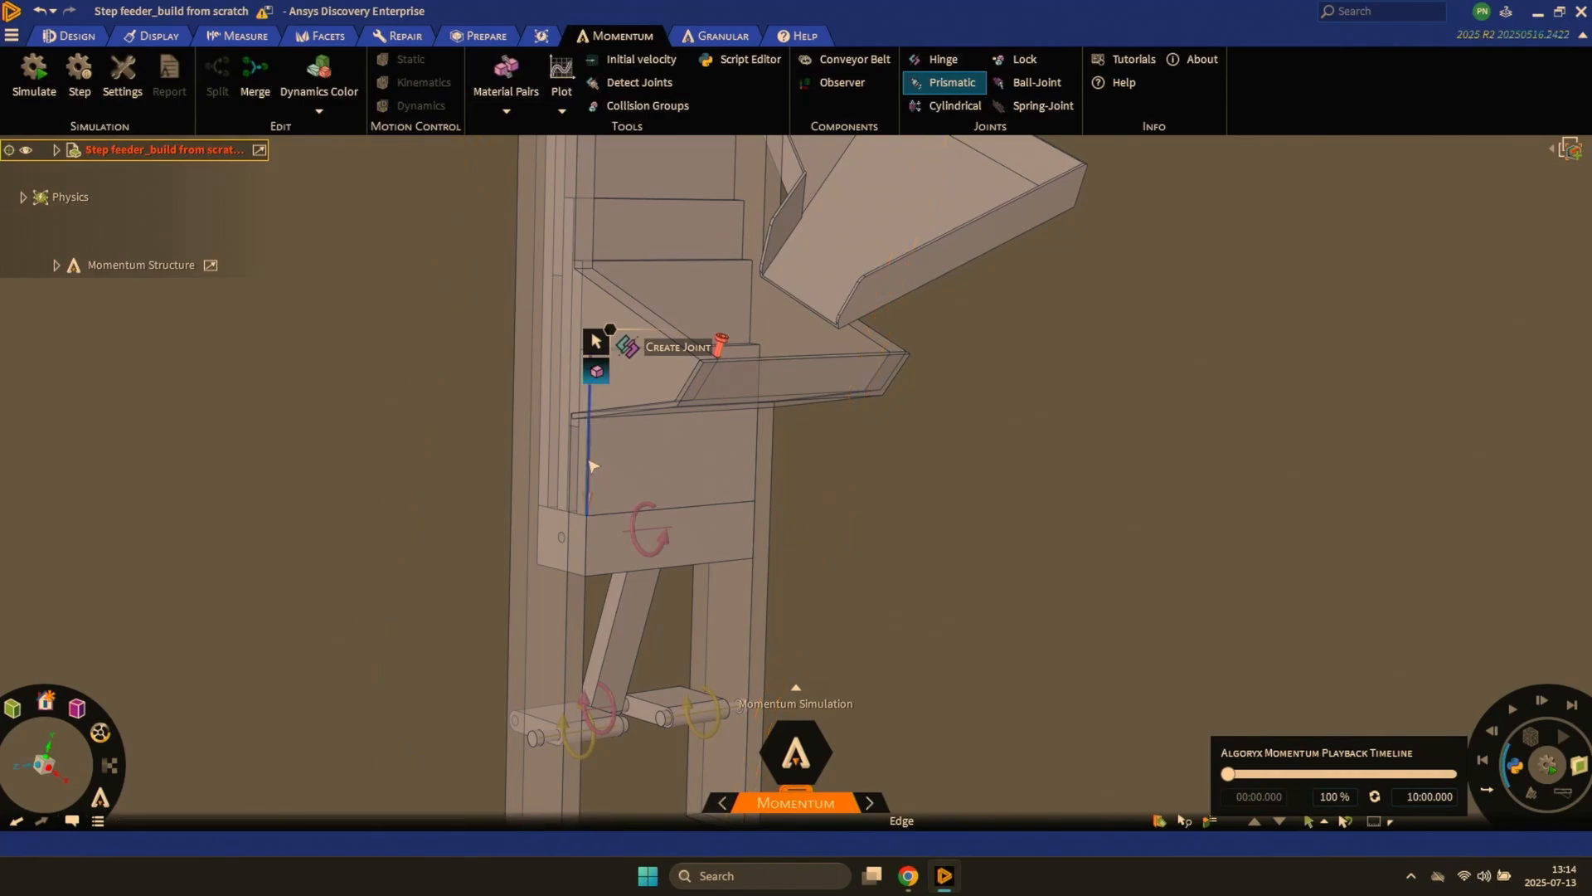
{"action": "key", "text": "Escape"}
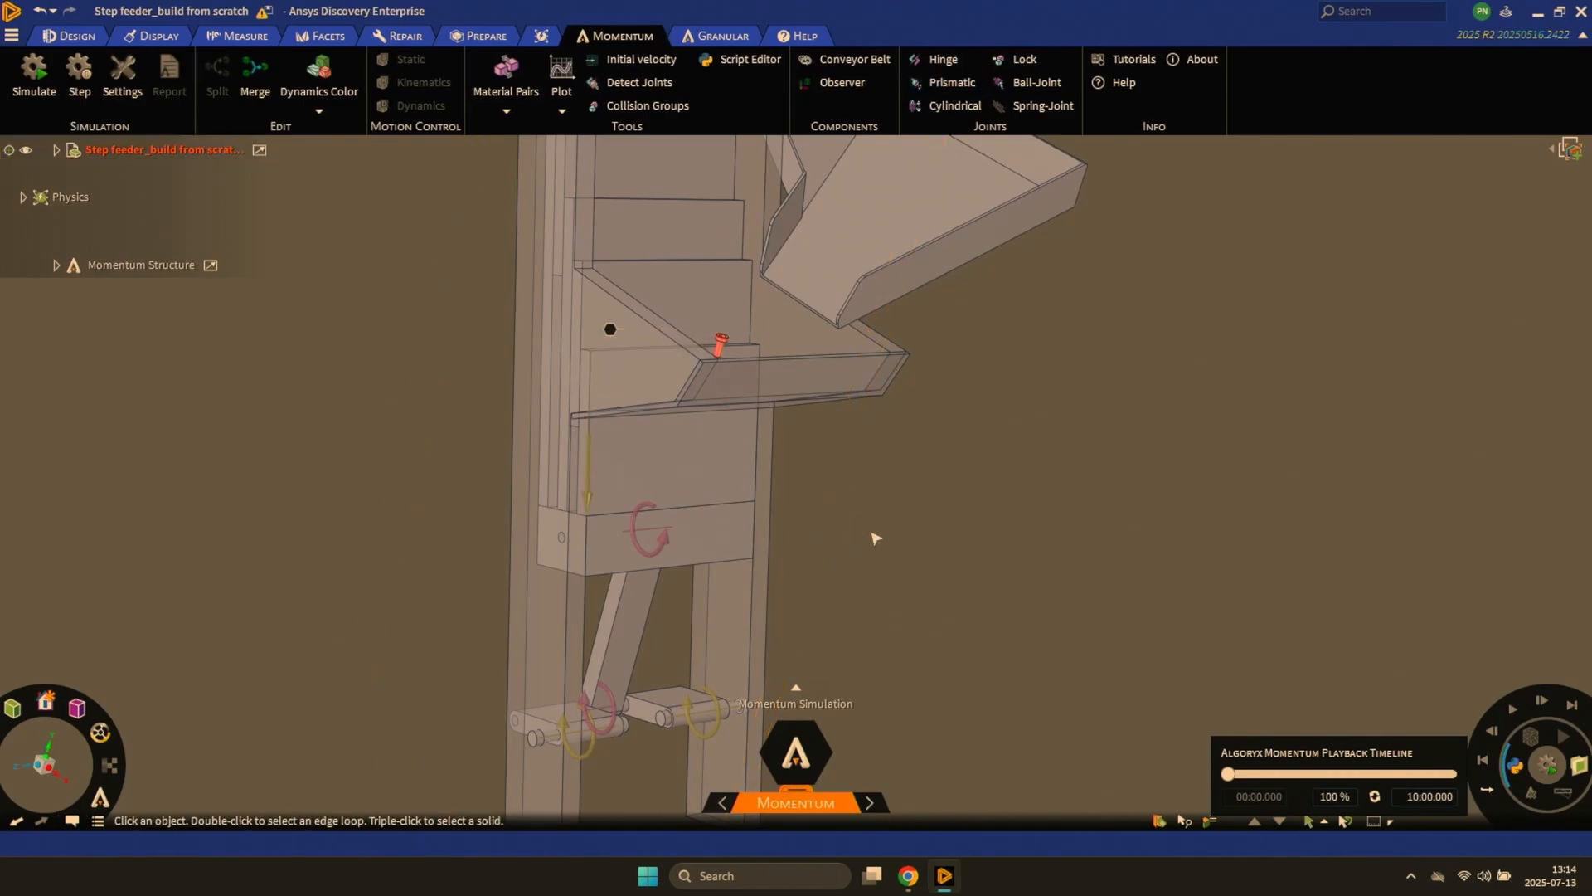
{"action": "key", "text": "space"}
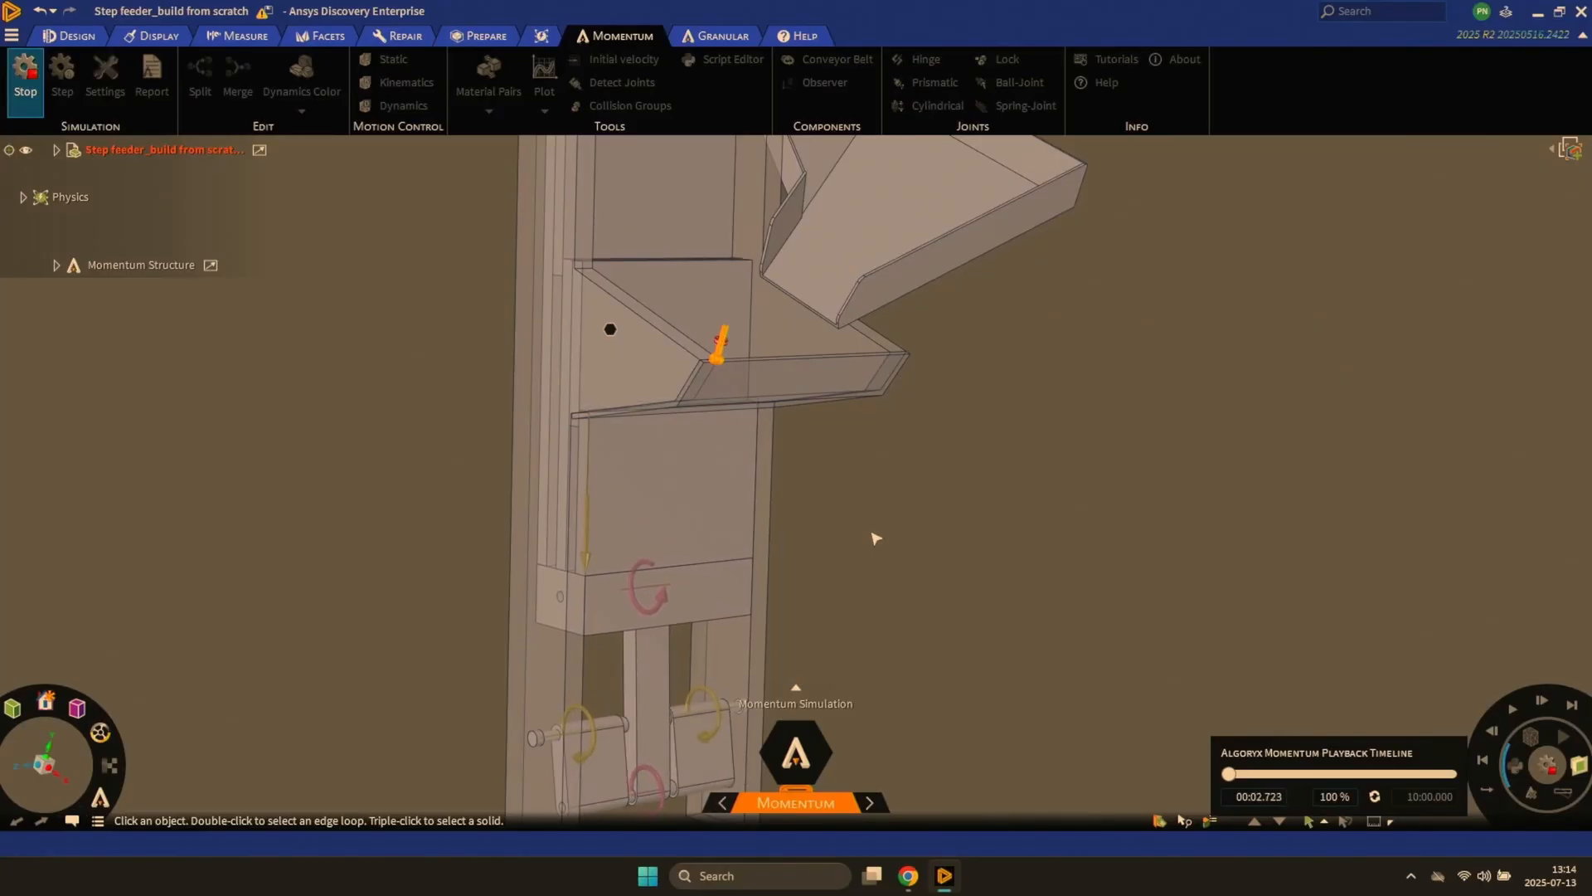
{"action": "key", "text": "space"}
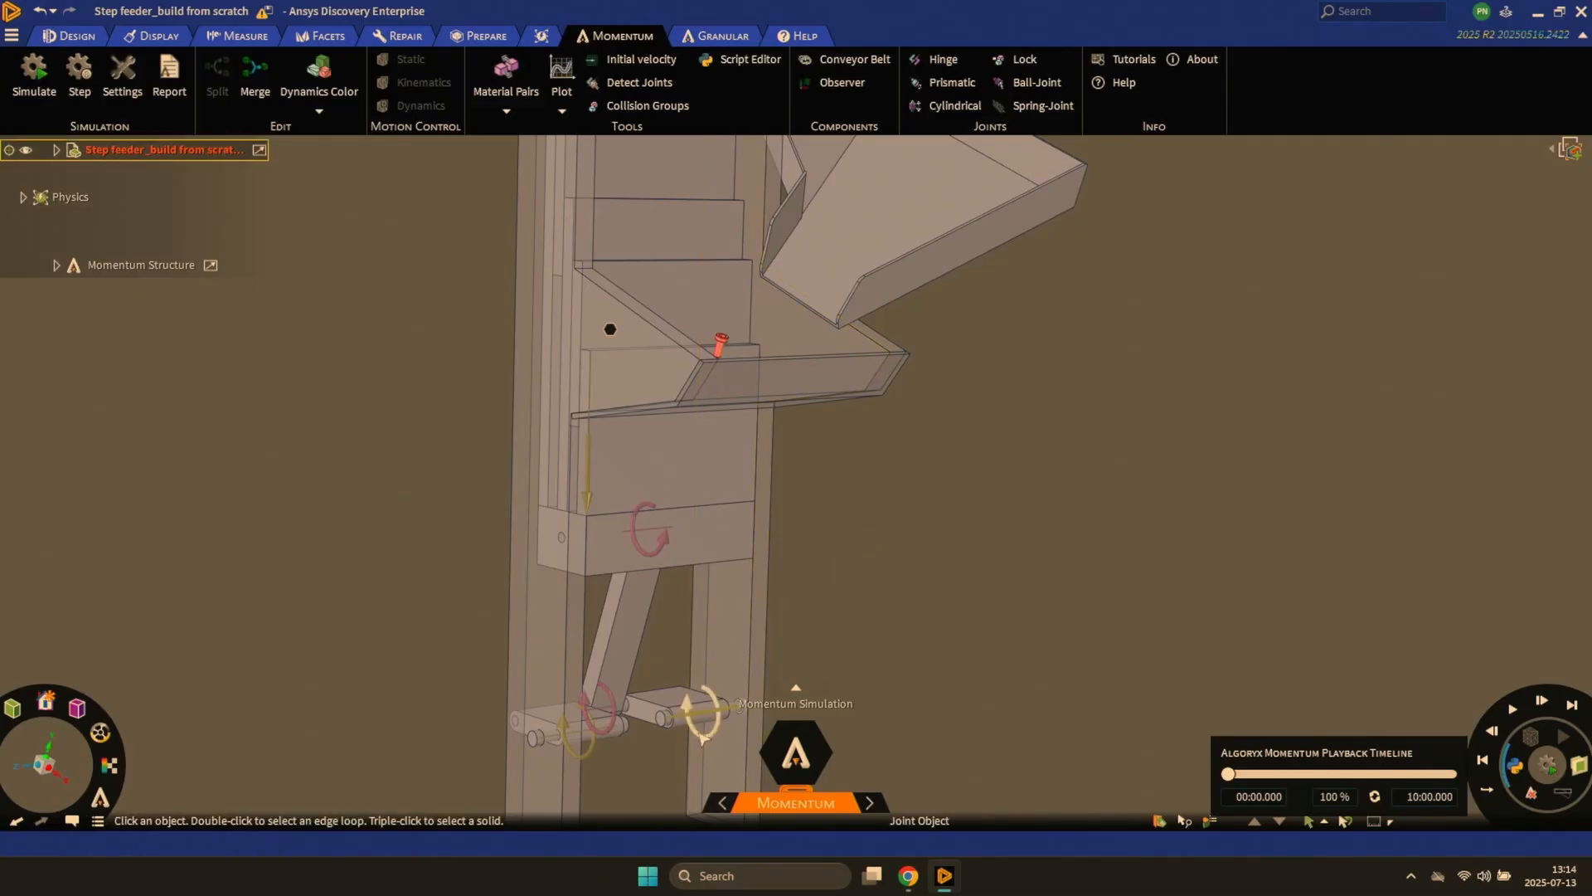
- Enable the angular motor on the Shaft 1 hinge between the crank shaft and its side plate
{"action": "left_click", "coordinate": [704, 737]}
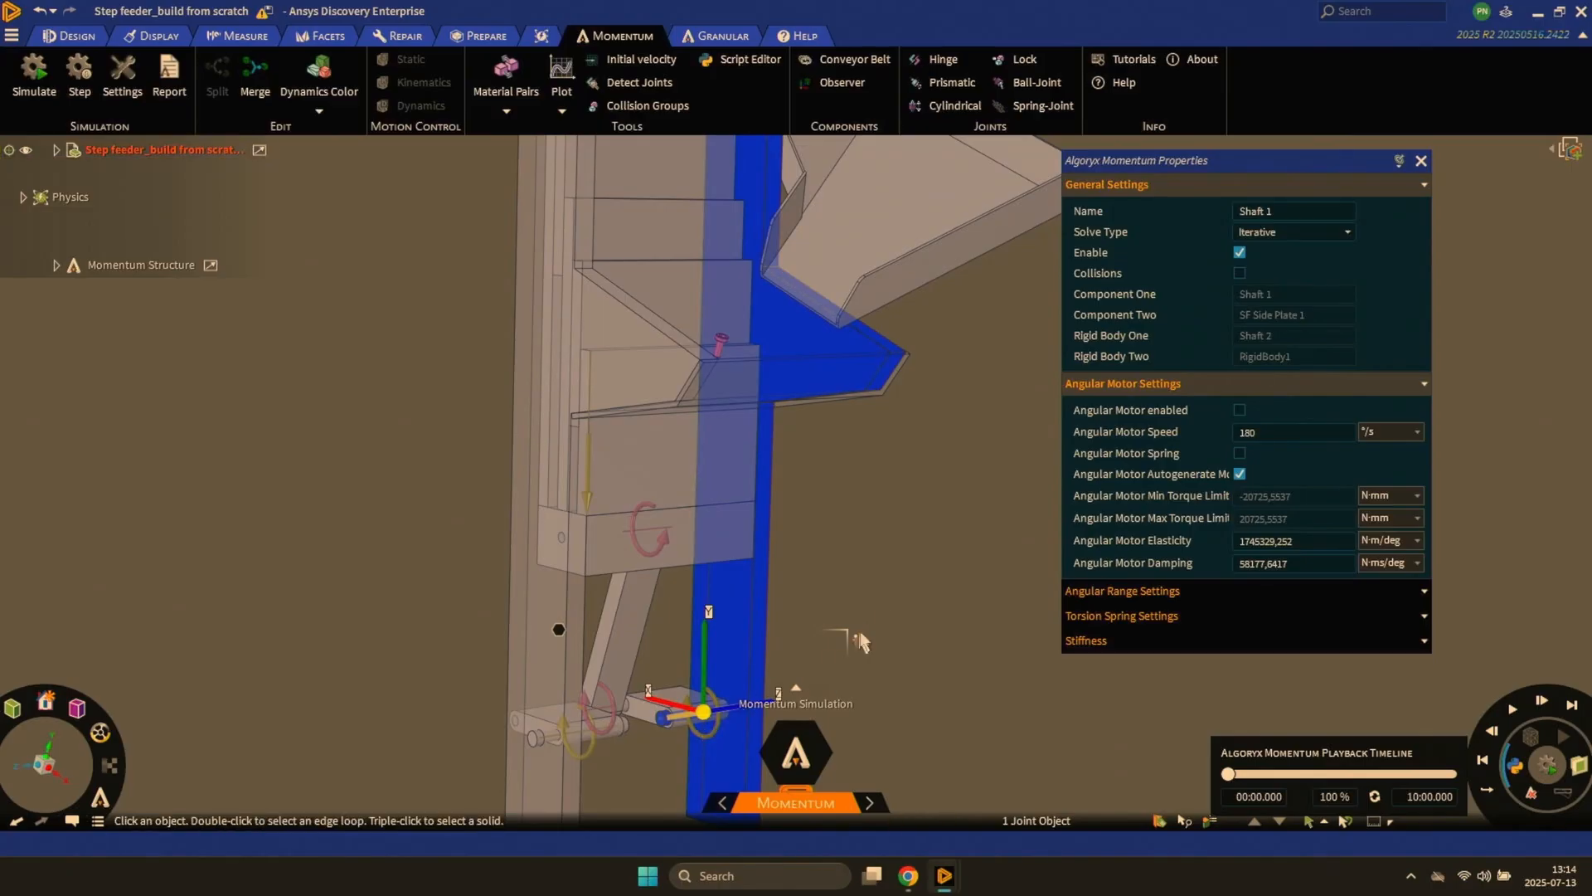
{"action": "left_click", "coordinate": [1239, 410]}
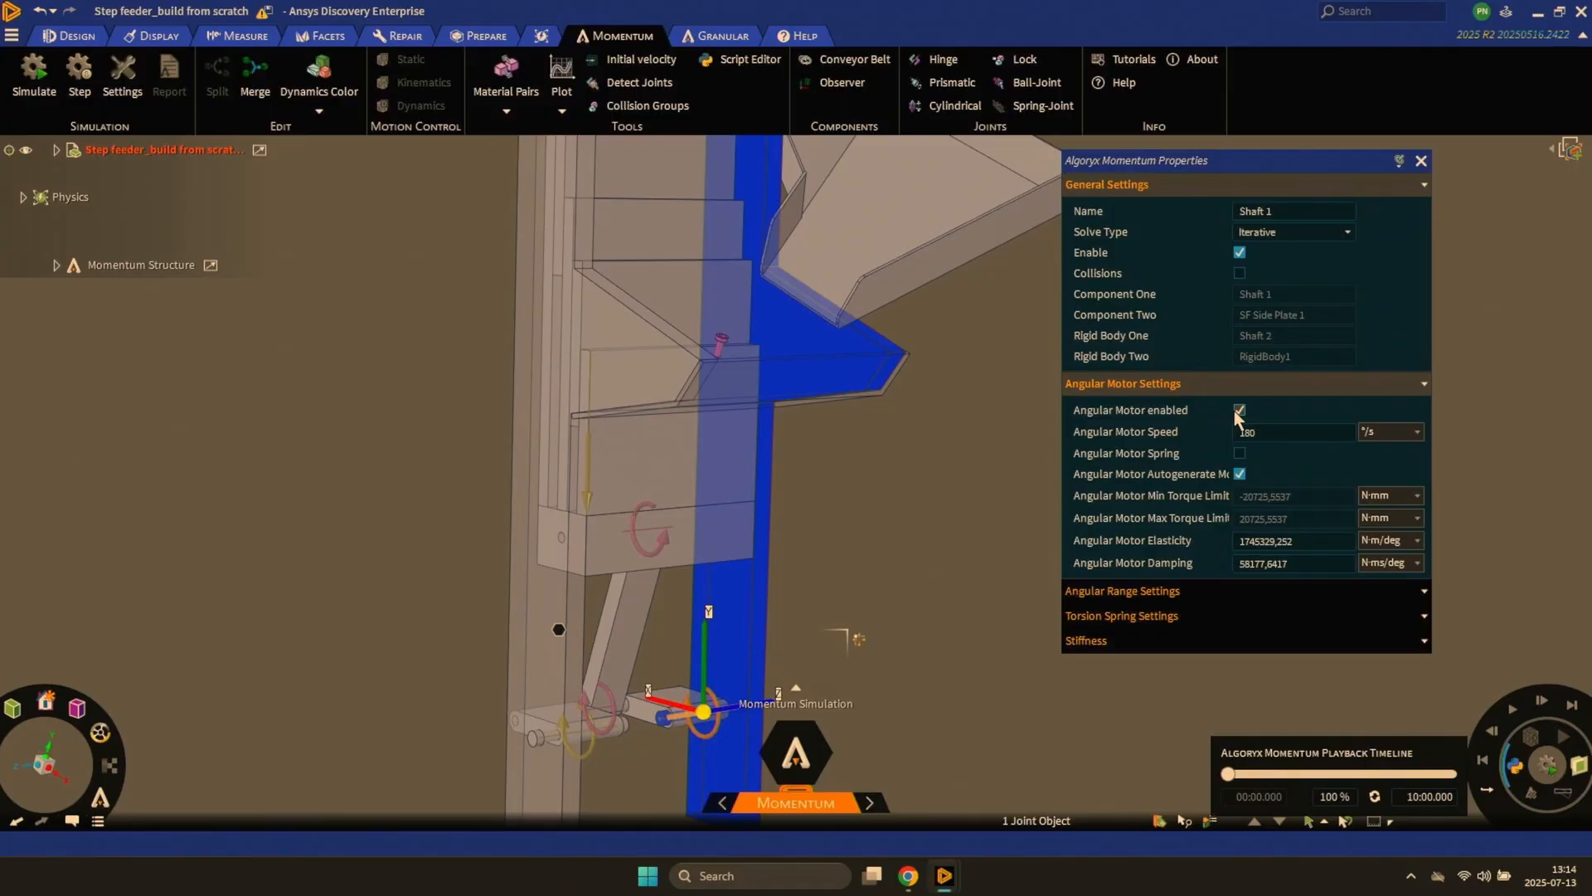
{"action": "left_click", "coordinate": [1254, 430]}
{"action": "double_click", "coordinate": [1259, 432]}
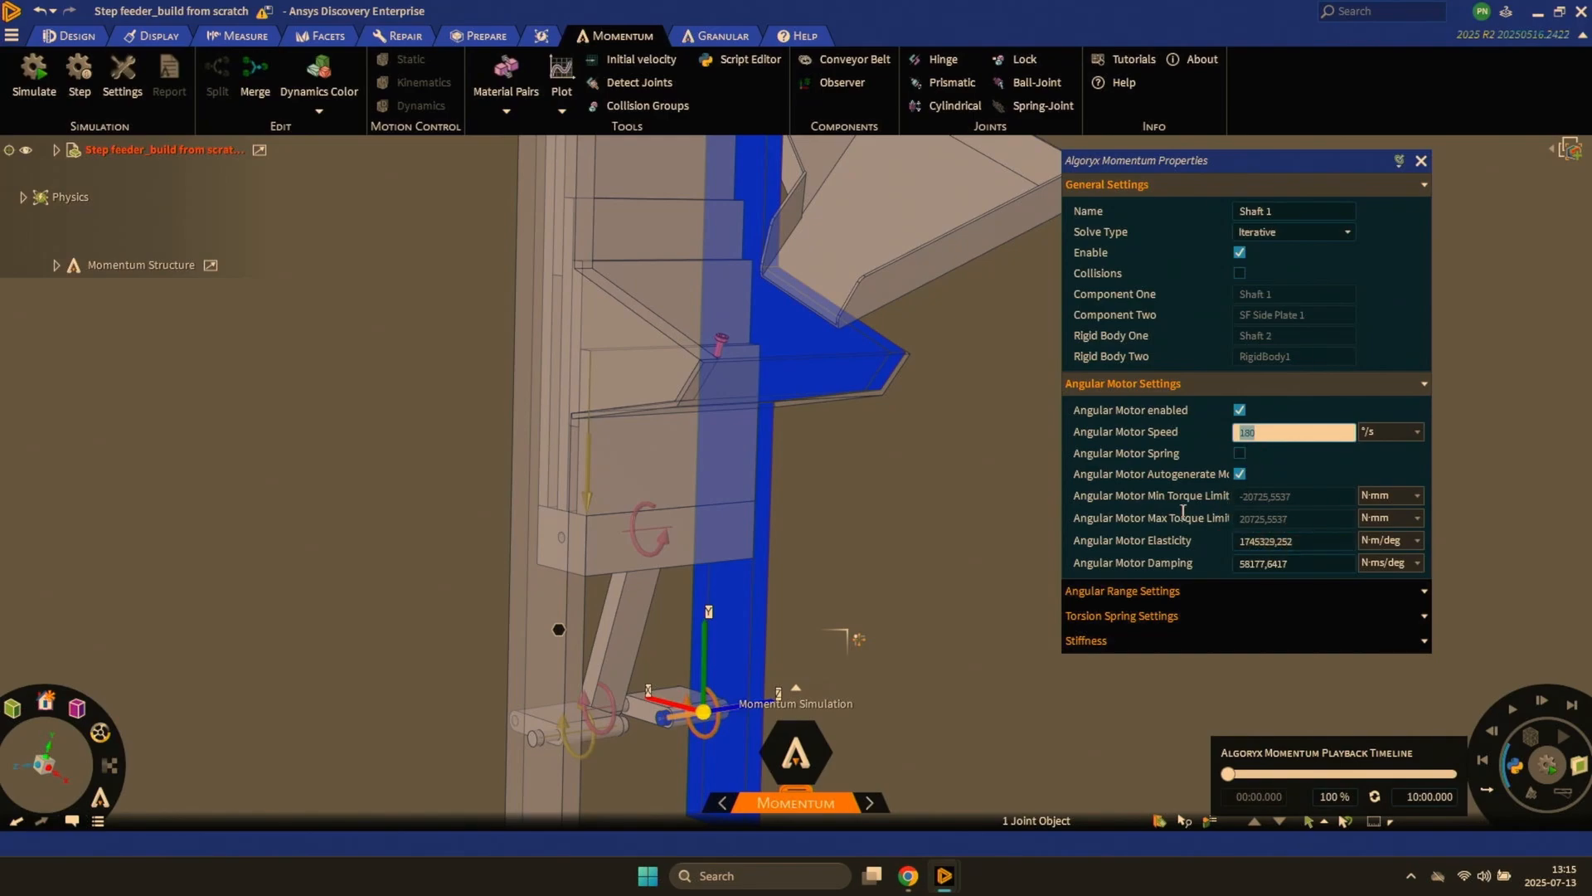
{"action": "left_click", "coordinate": [1010, 505]}
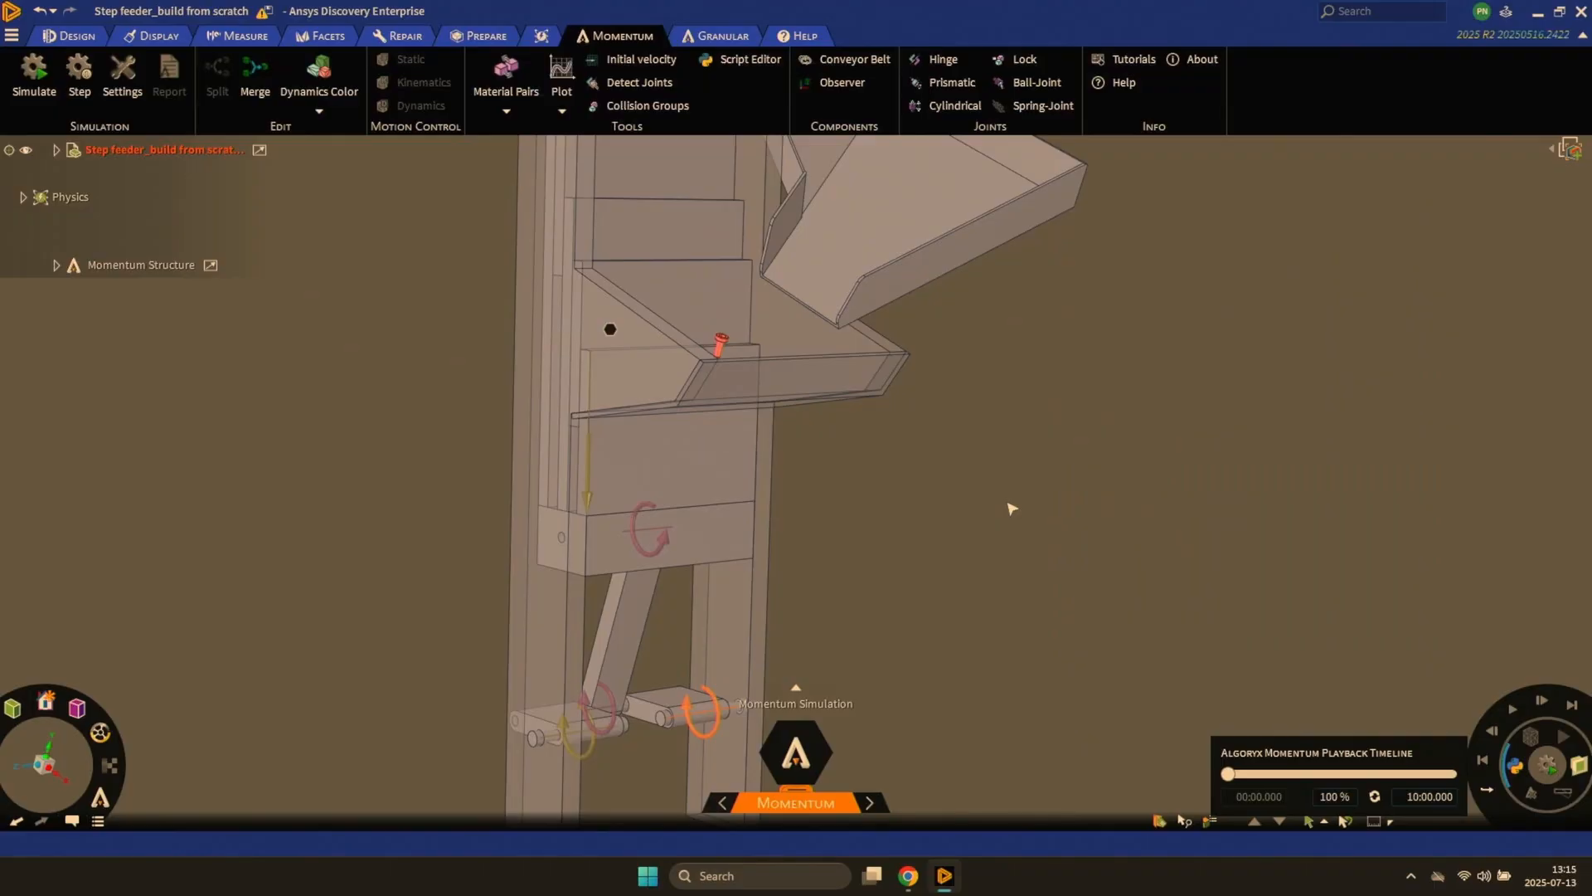
- Run the motor-driven feeder simulation and examine the screw and the moving plates up close
{"action": "key", "text": "space"}
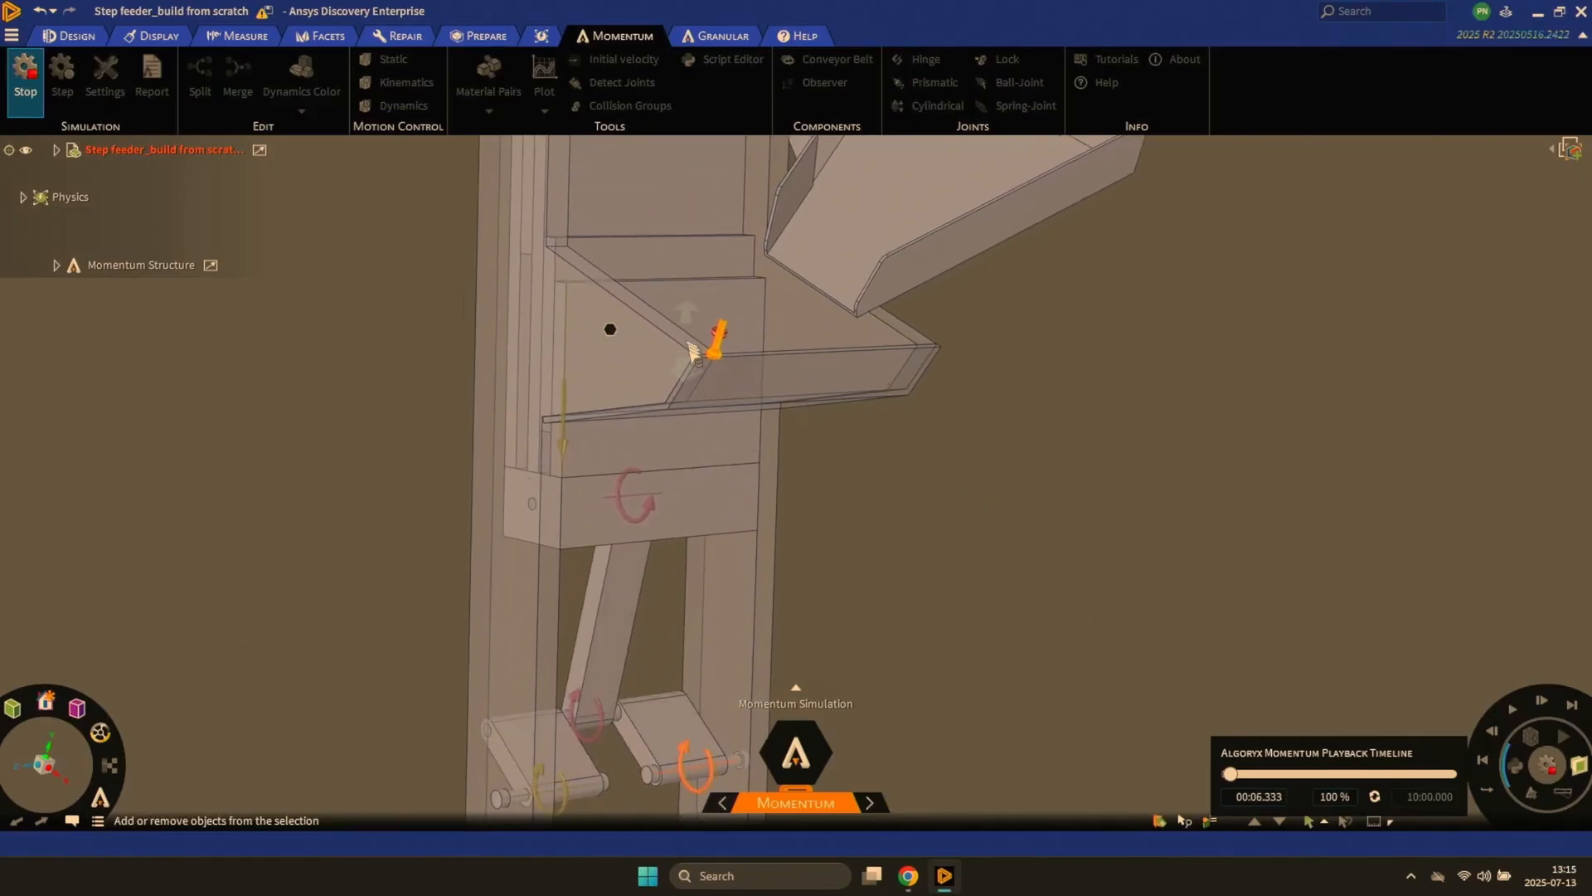
{"action": "scroll", "coordinate": [710, 481], "scroll_direction": "up", "scroll_amount": 5}
{"action": "middle_click_drag", "start_coordinate": [685, 357], "coordinate": [761, 473], "text": "ctrl"}
{"action": "scroll", "coordinate": [742, 369], "scroll_direction": "up", "scroll_amount": 1}
{"action": "scroll", "coordinate": [749, 381], "scroll_direction": "up", "scroll_amount": 6}
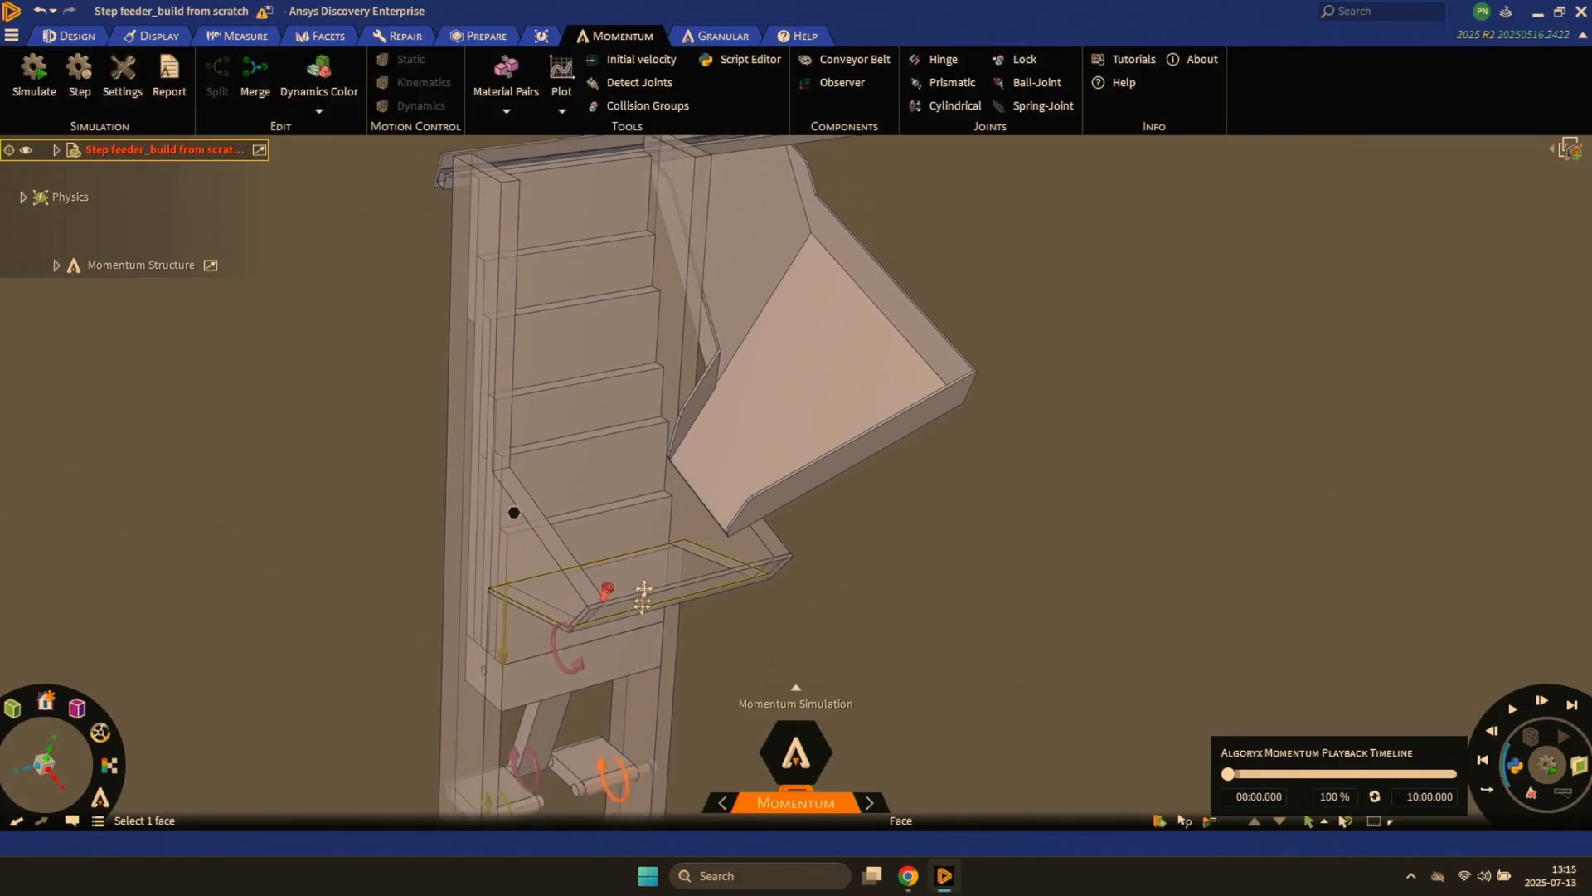
- Enable the granular system for the step feeder model
{"action": "middle_click_drag", "start_coordinate": [643, 596], "coordinate": [660, 541], "text": "shift"}
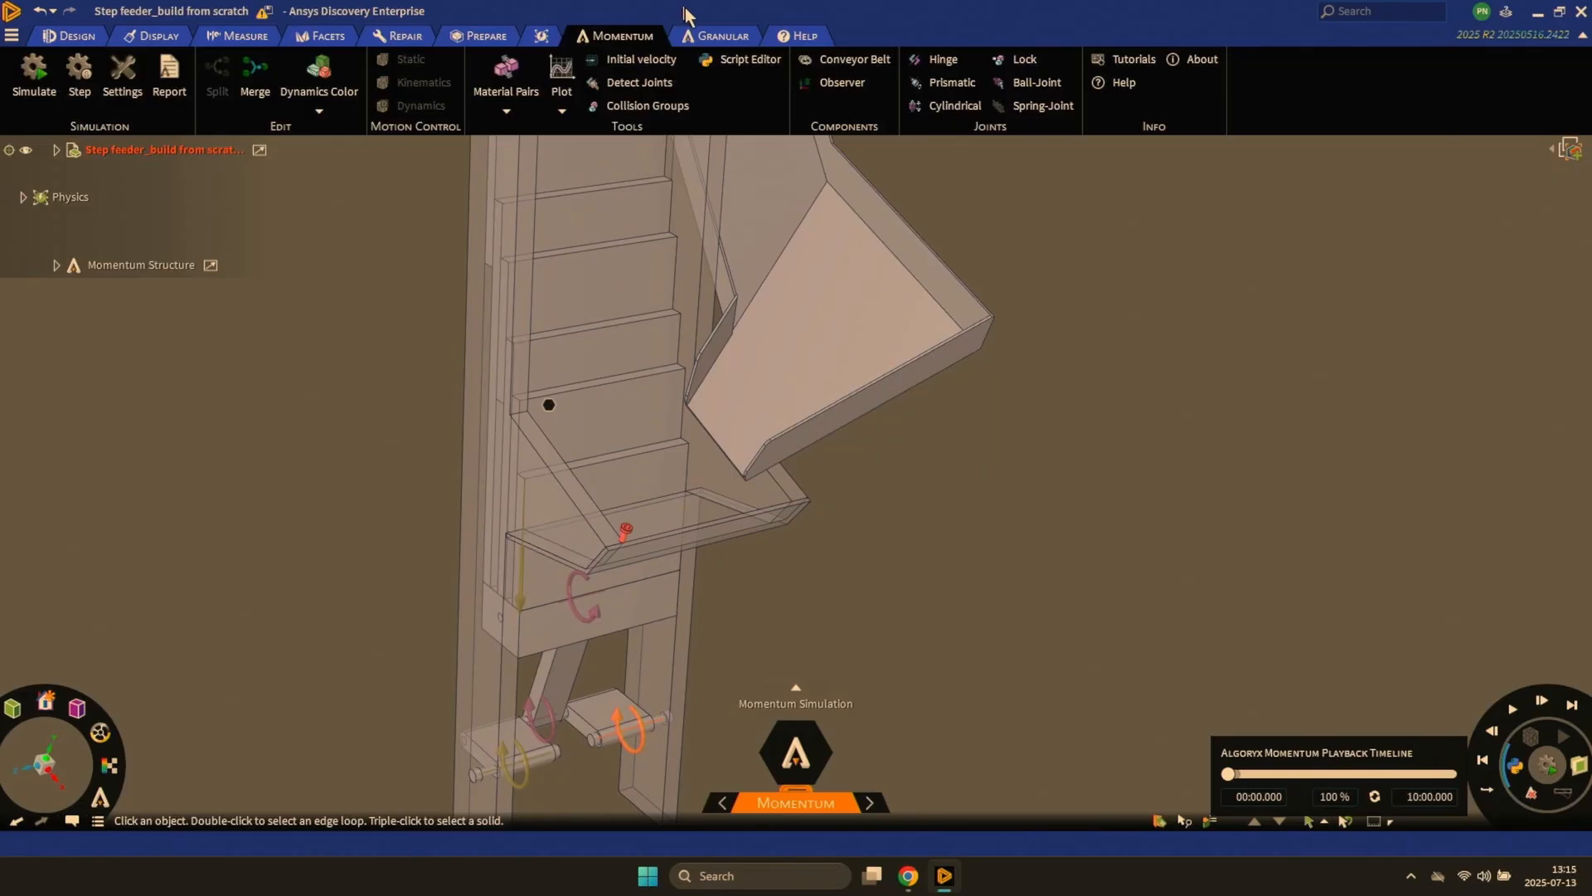
{"action": "left_click", "coordinate": [705, 35]}
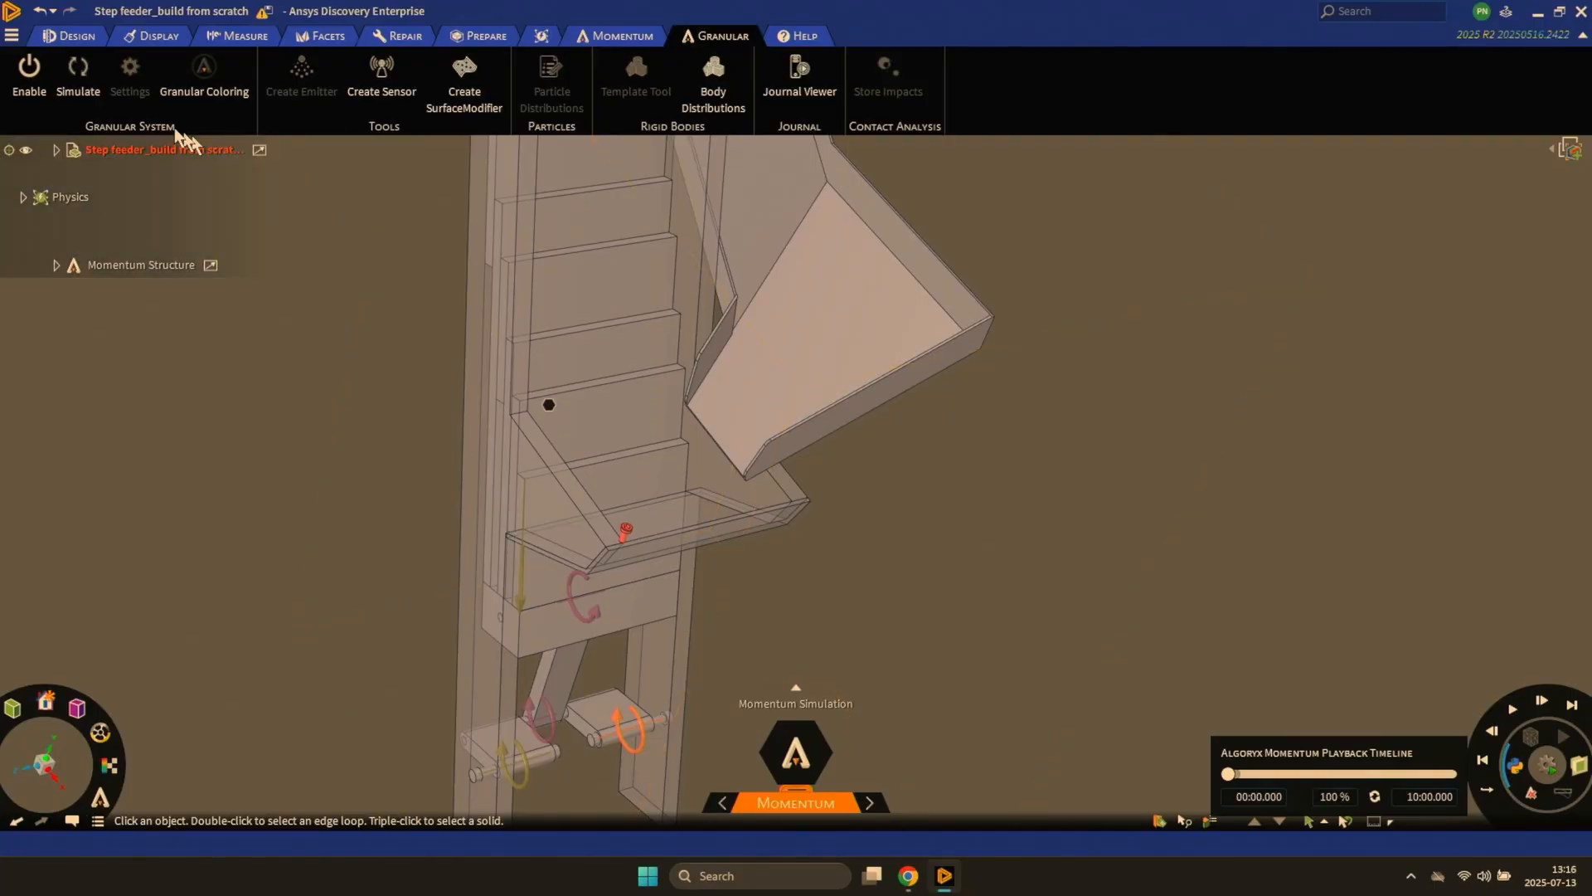
{"action": "left_click", "coordinate": [46, 106]}
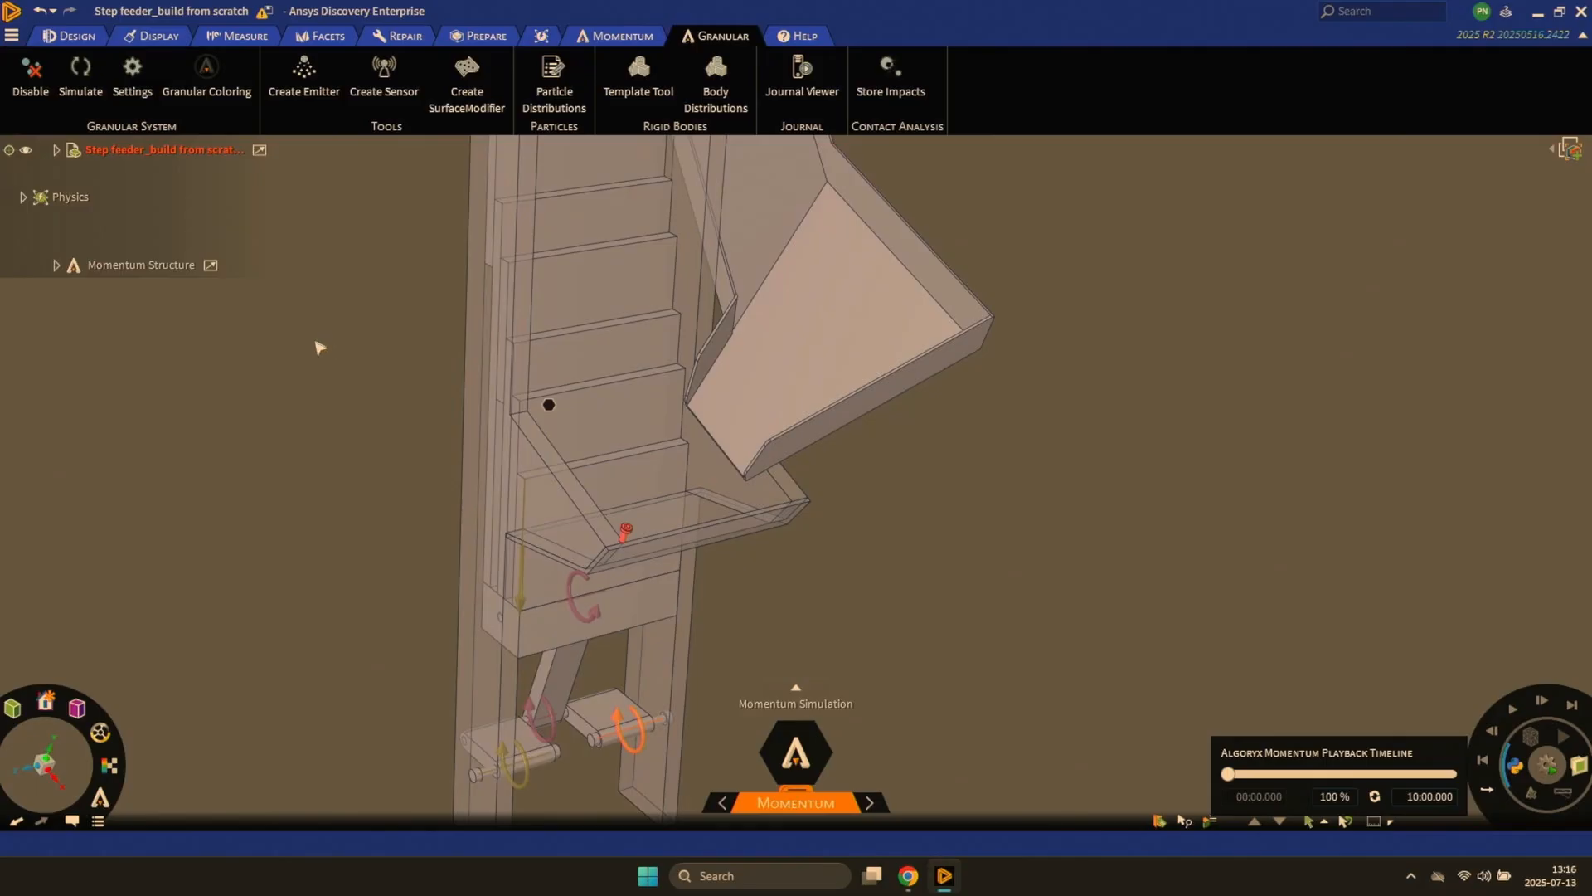
{"action": "left_click", "coordinate": [305, 75]}
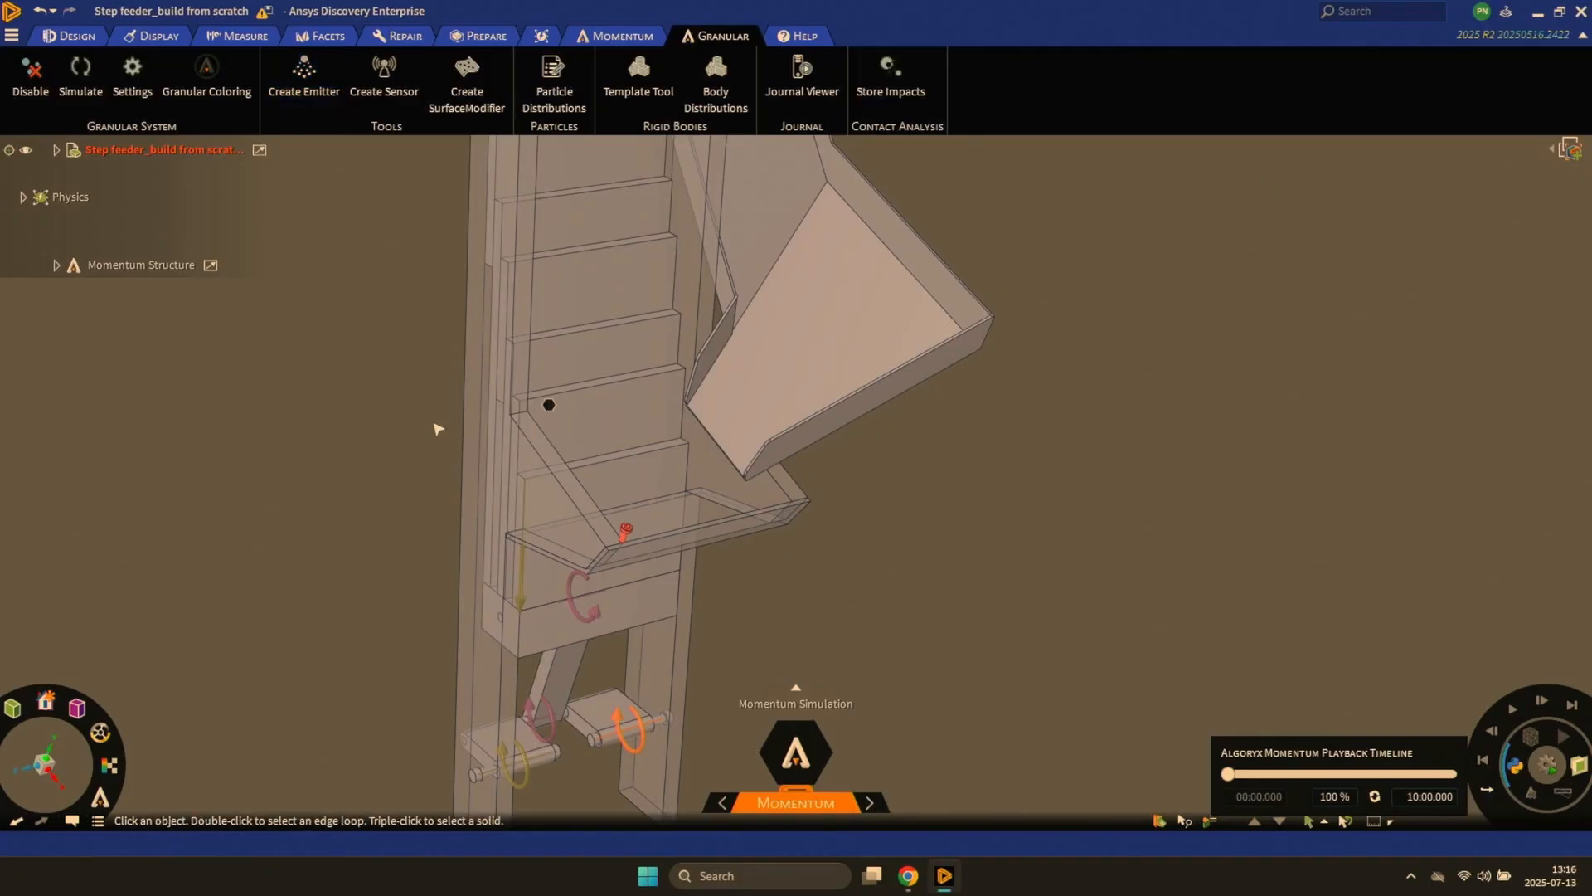
- Sketch a rectangle about 103 by 69 mm on the floor face of the loading tray
{"action": "left_click", "coordinate": [466, 455]}
{"action": "middle_click_drag", "start_coordinate": [500, 493], "coordinate": [514, 537]}
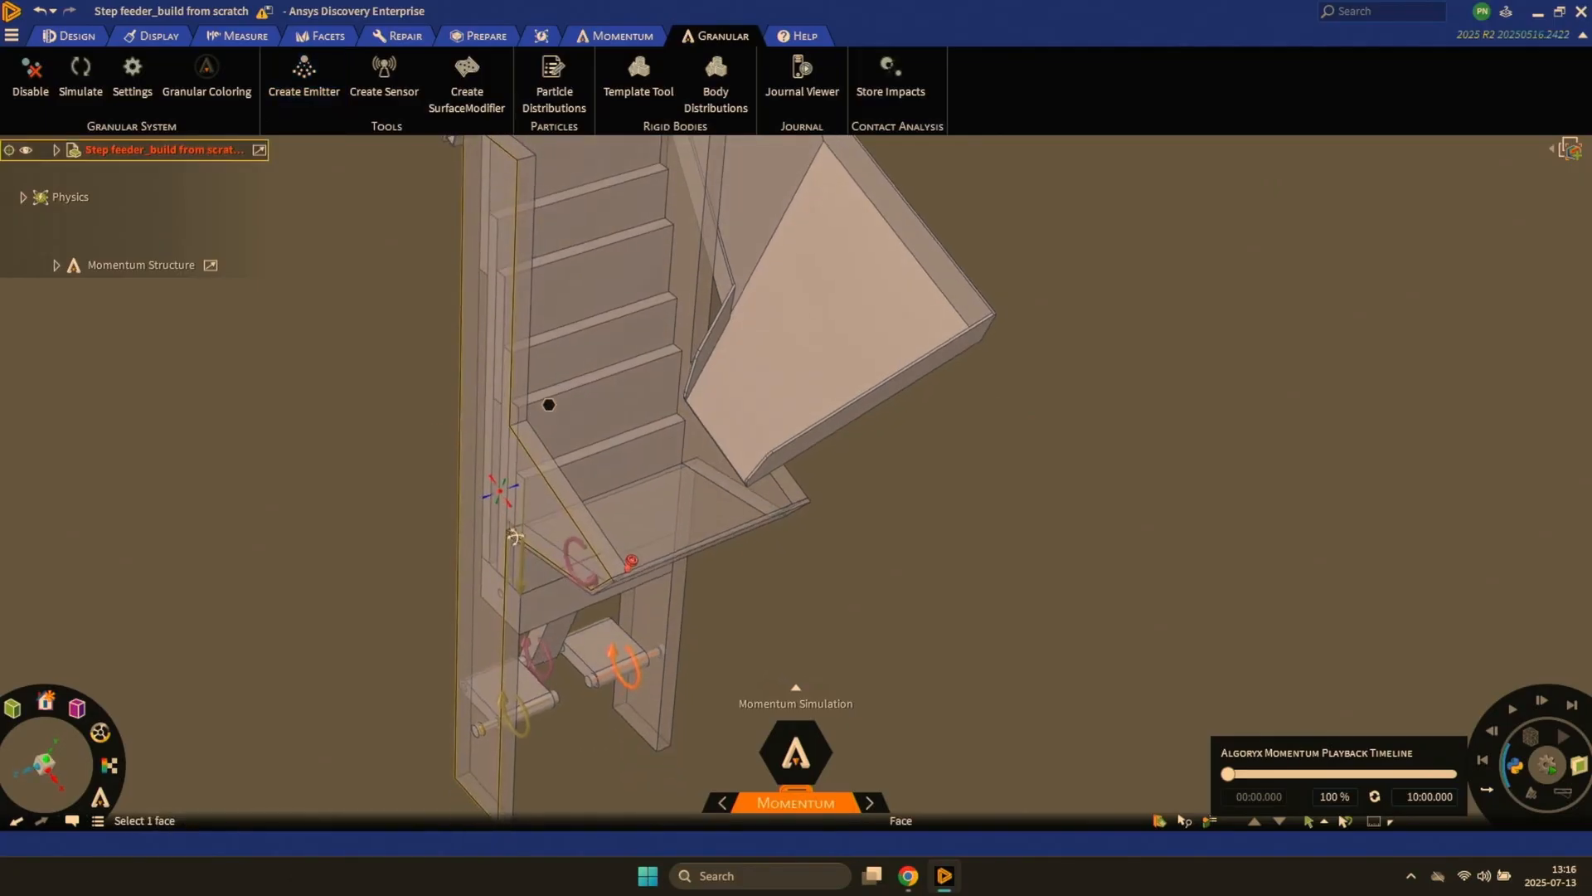
{"action": "middle_click_drag", "start_coordinate": [584, 494], "coordinate": [602, 570], "text": "ctrl"}
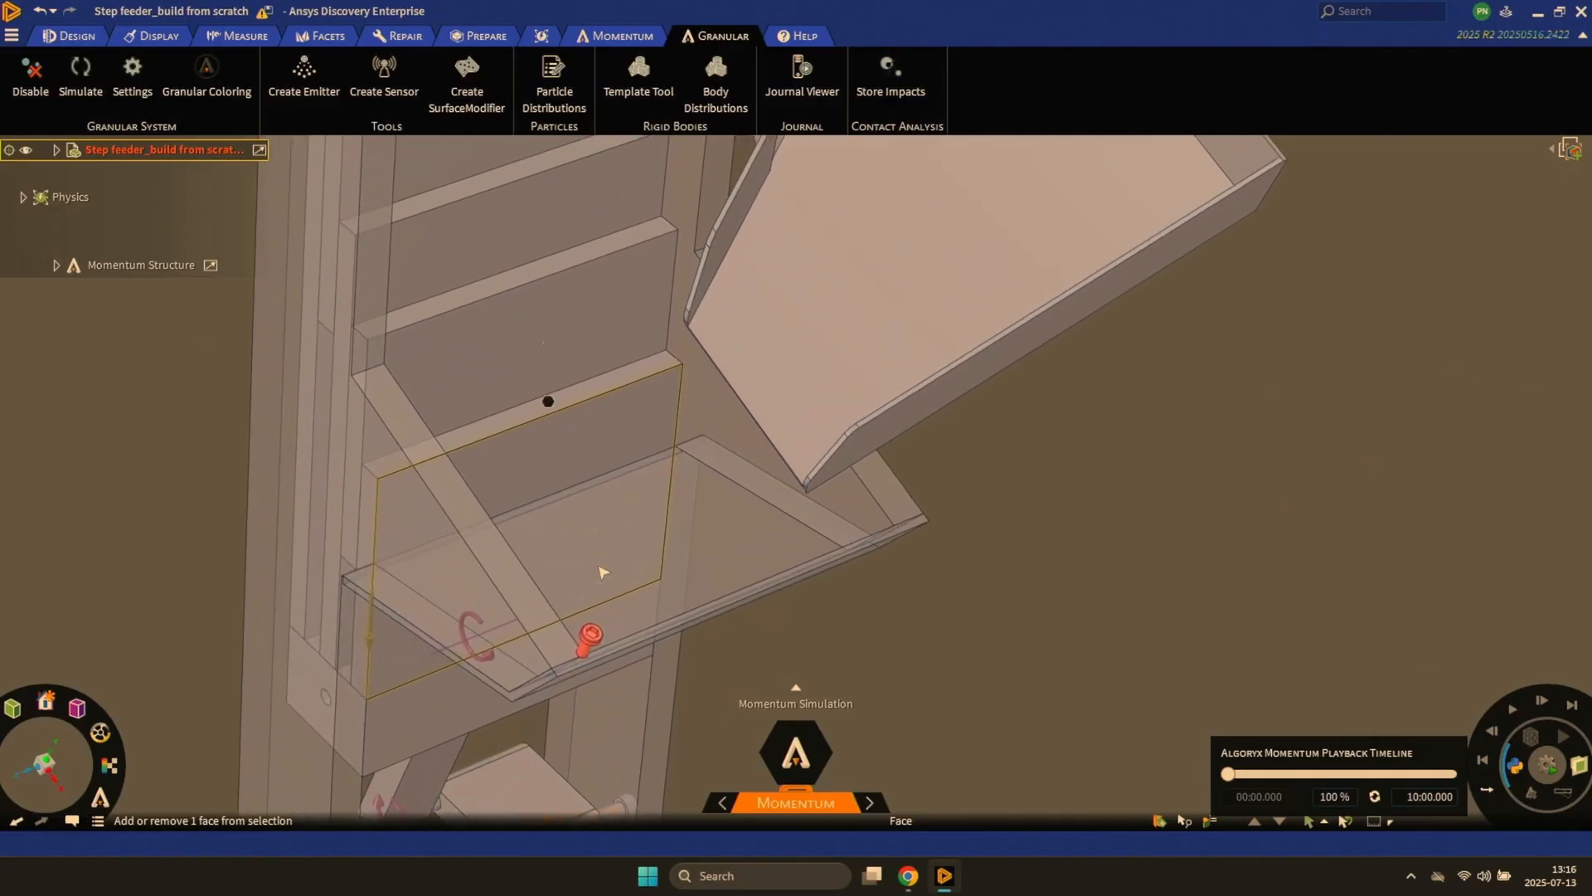
{"action": "left_click", "coordinate": [648, 597]}
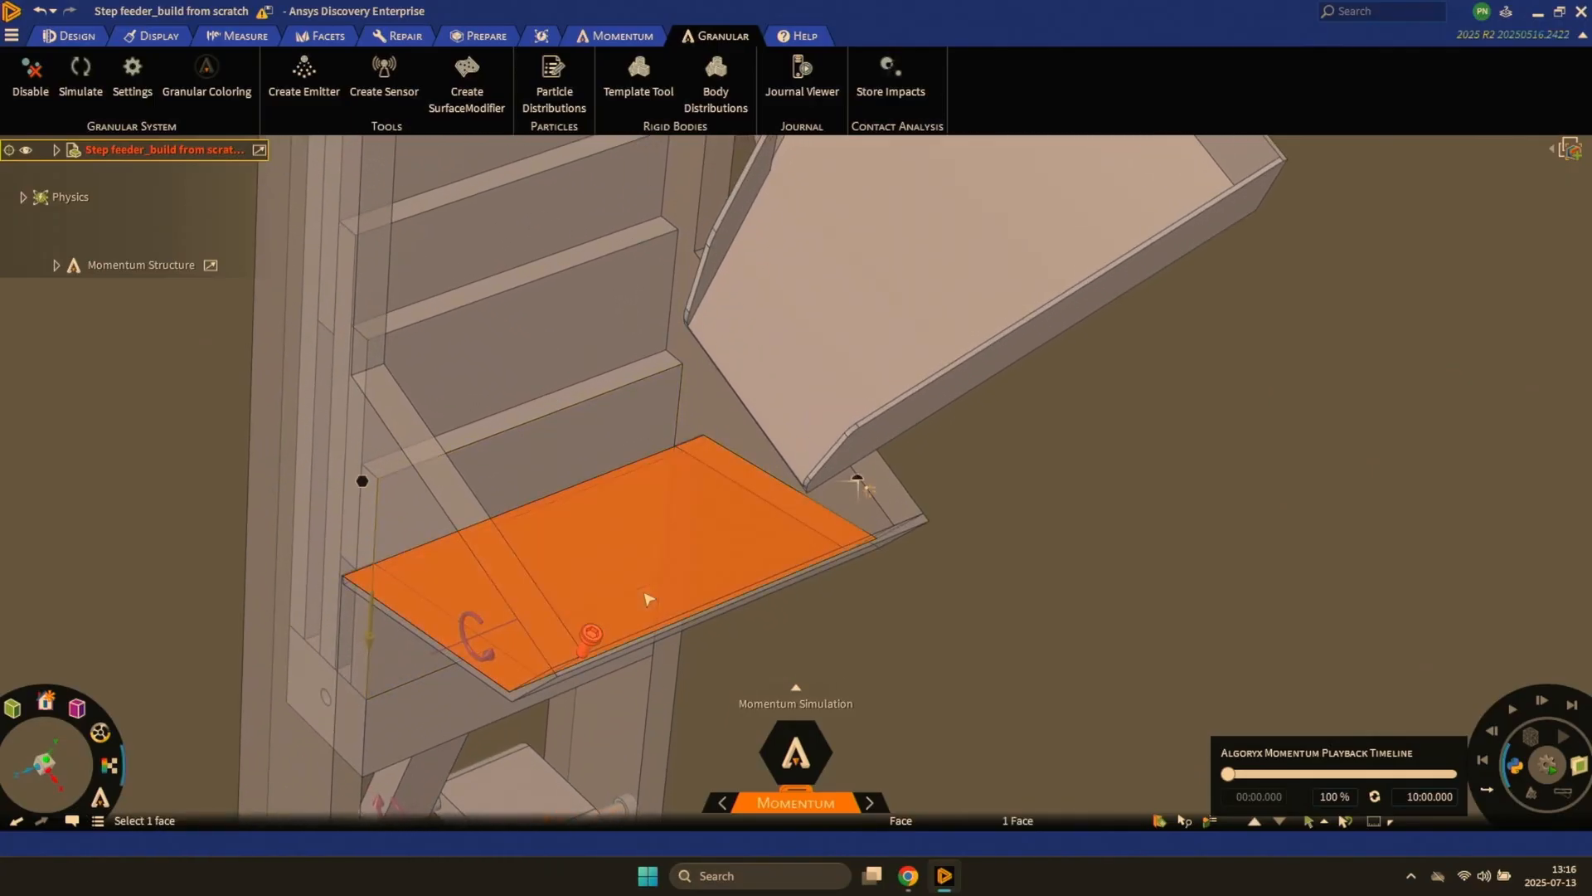
{"action": "key", "text": "r"}
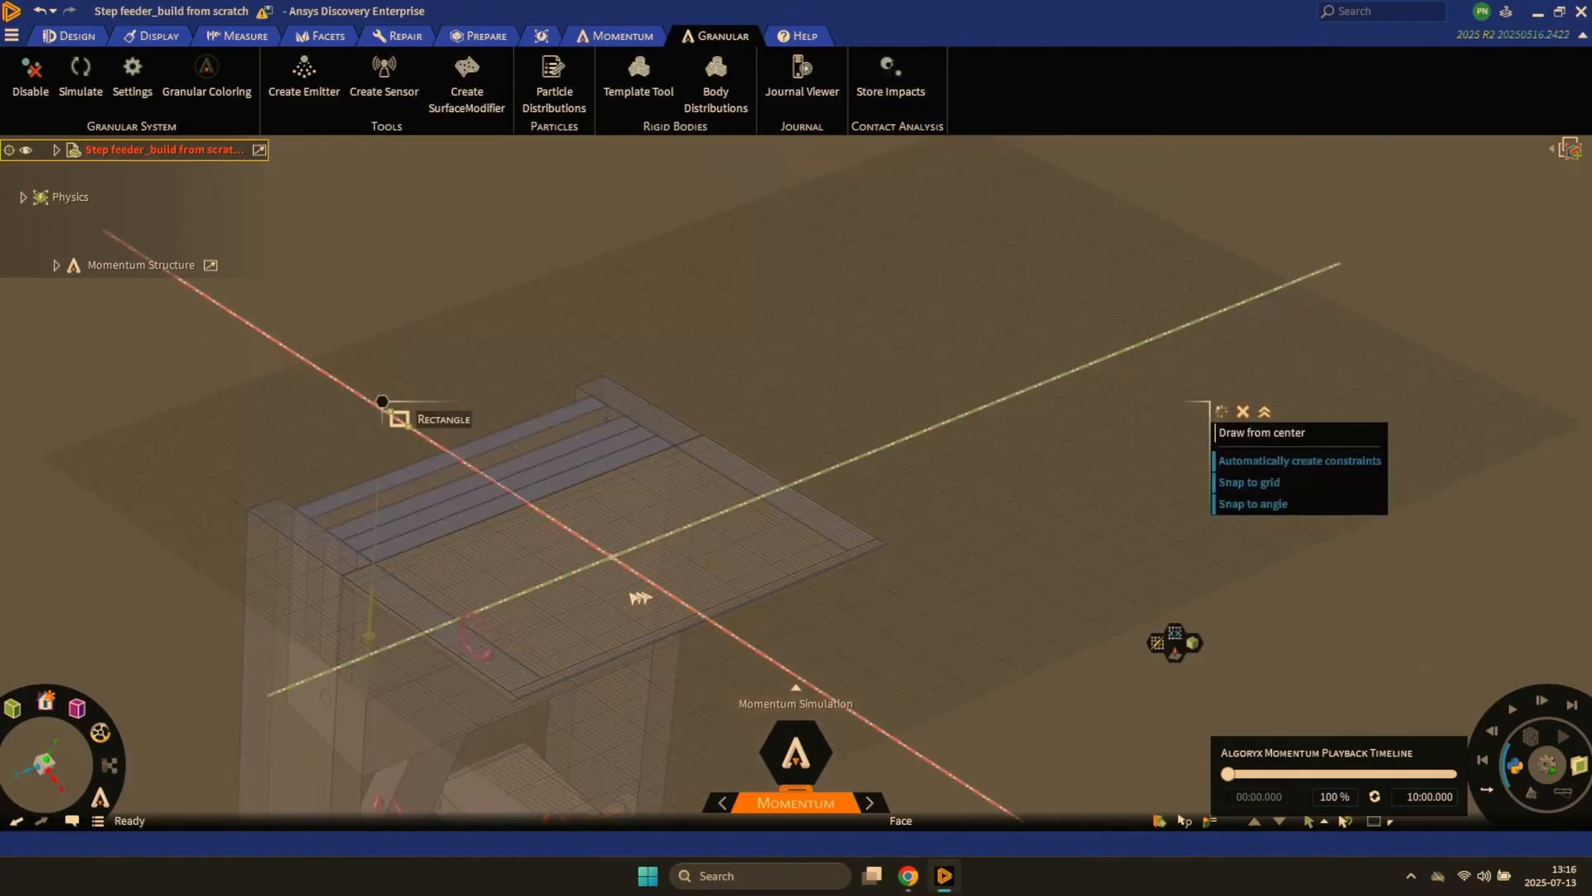
{"action": "left_click", "coordinate": [573, 624]}
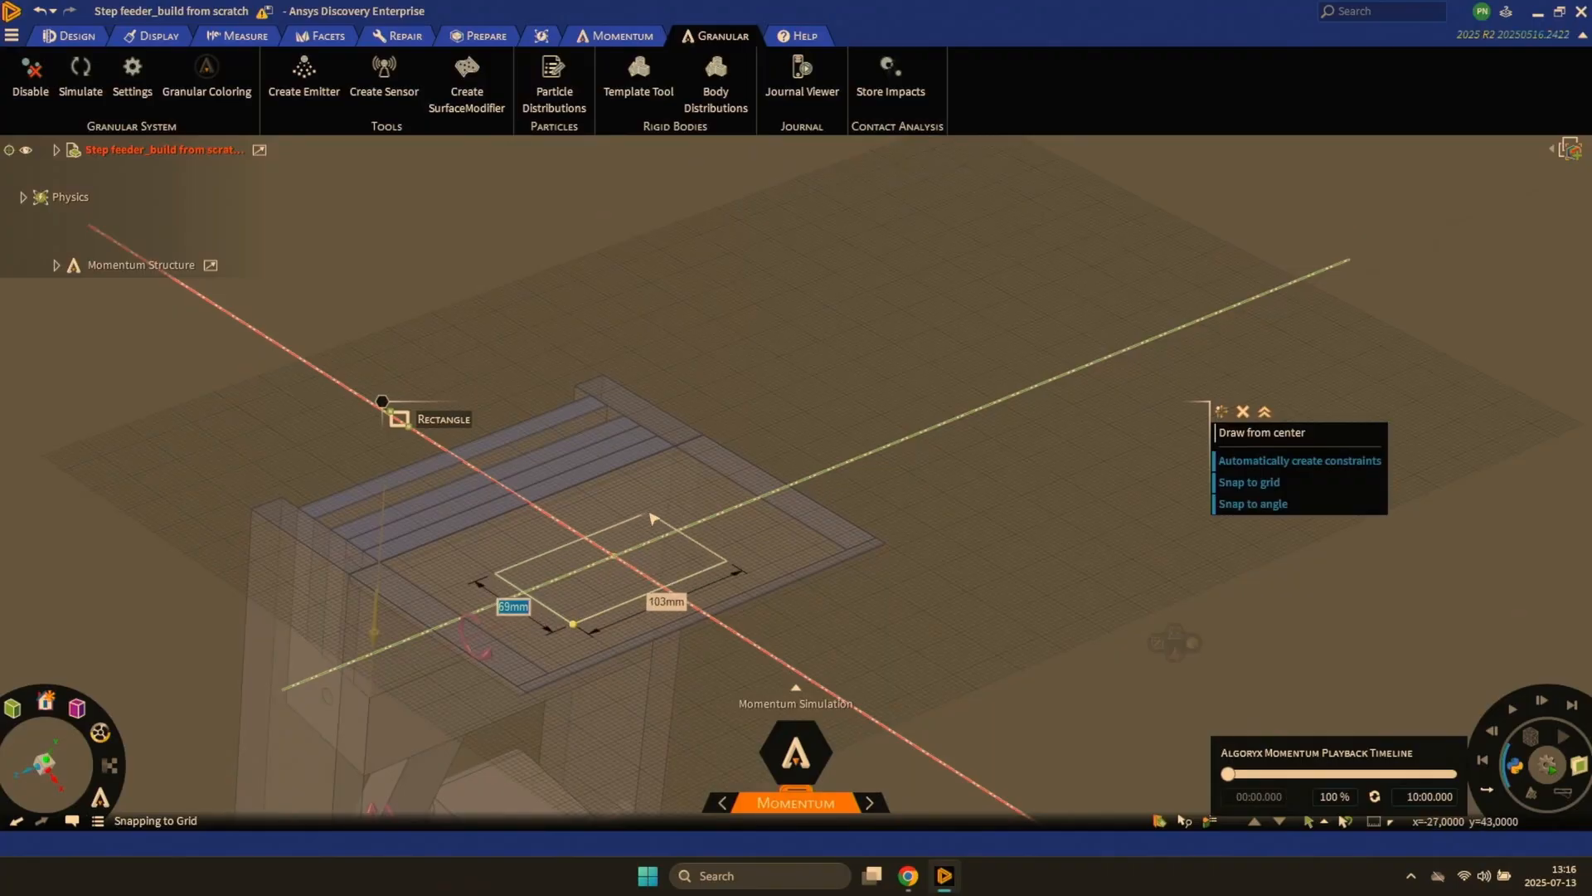
{"action": "left_click", "coordinate": [656, 515]}
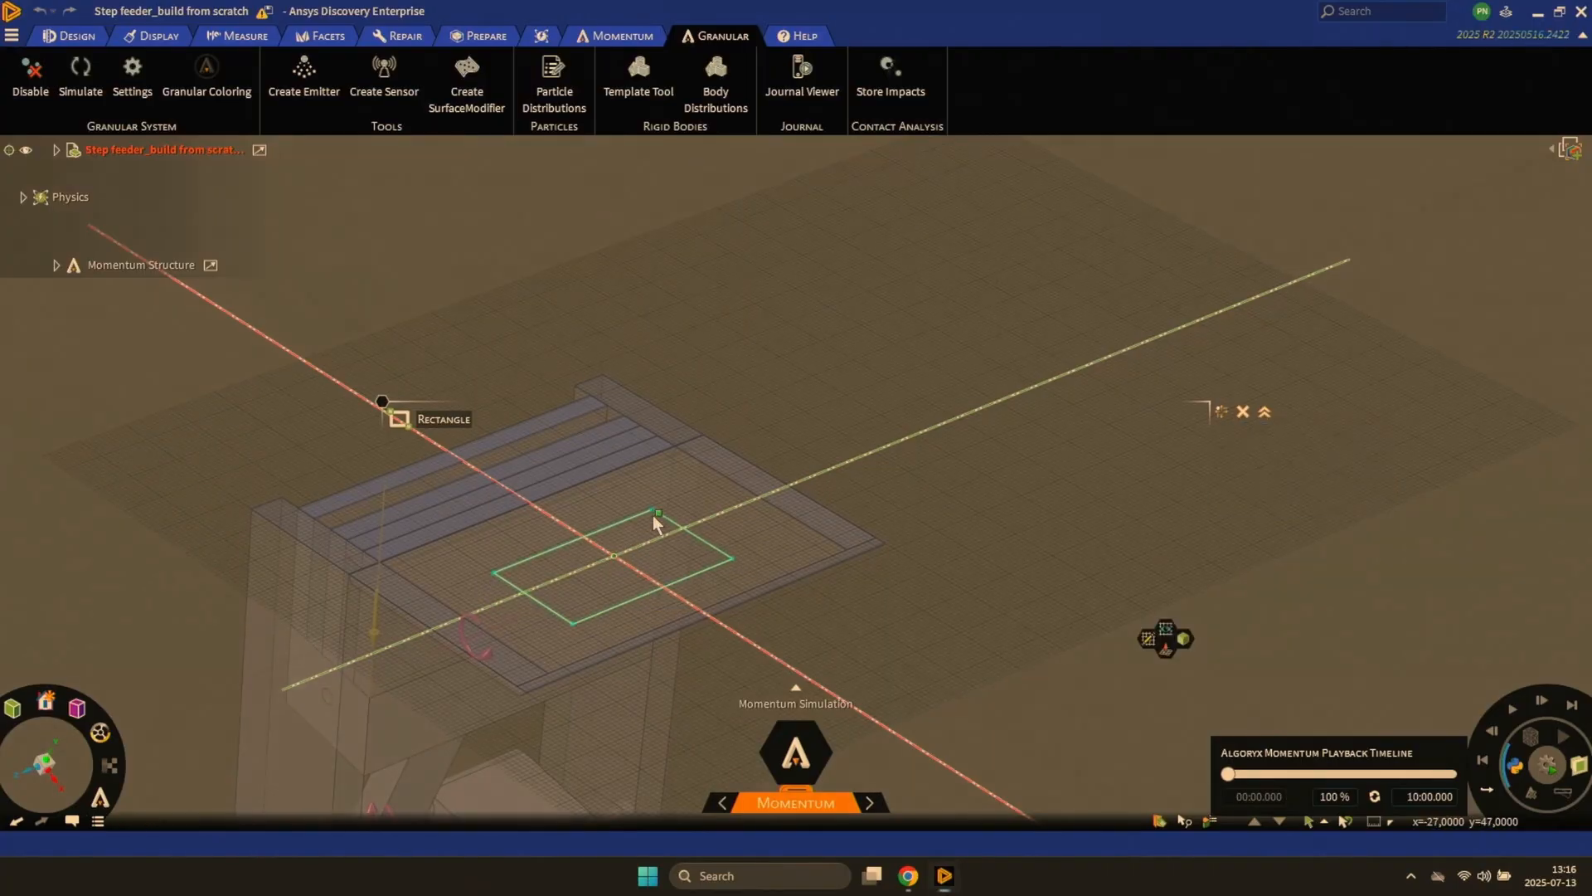
- Pull the rectangle up into a solid block and move the block up so it floats above the tray floor
{"action": "key", "text": "p"}
{"action": "left_click_drag", "start_coordinate": [647, 549], "coordinate": [648, 524]}
{"action": "key", "text": "Escape"}
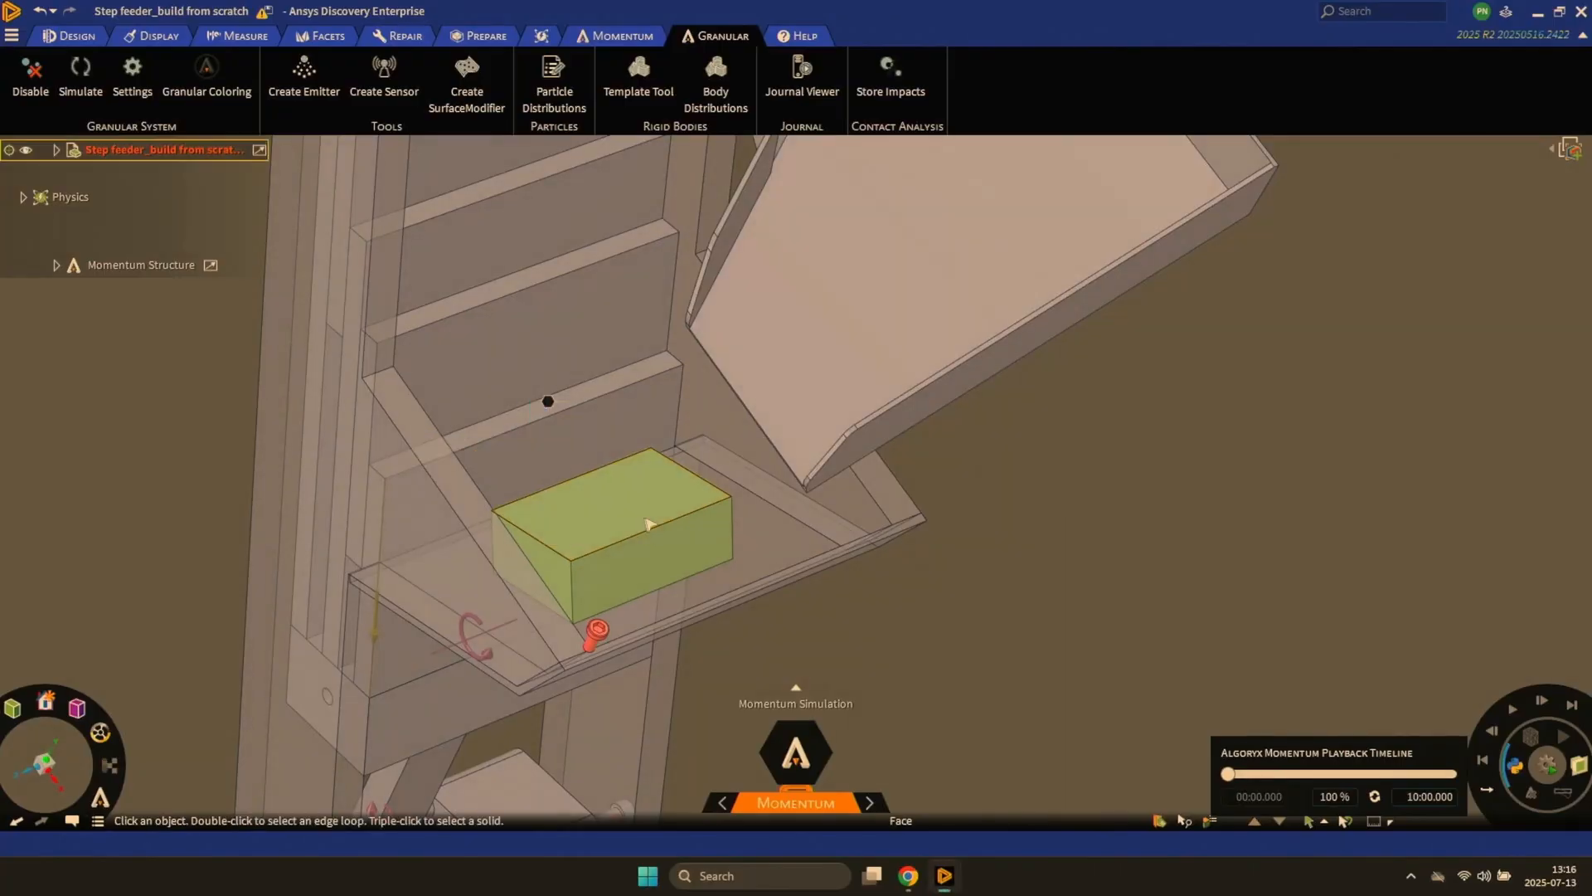
{"action": "triple_click", "coordinate": [648, 524]}
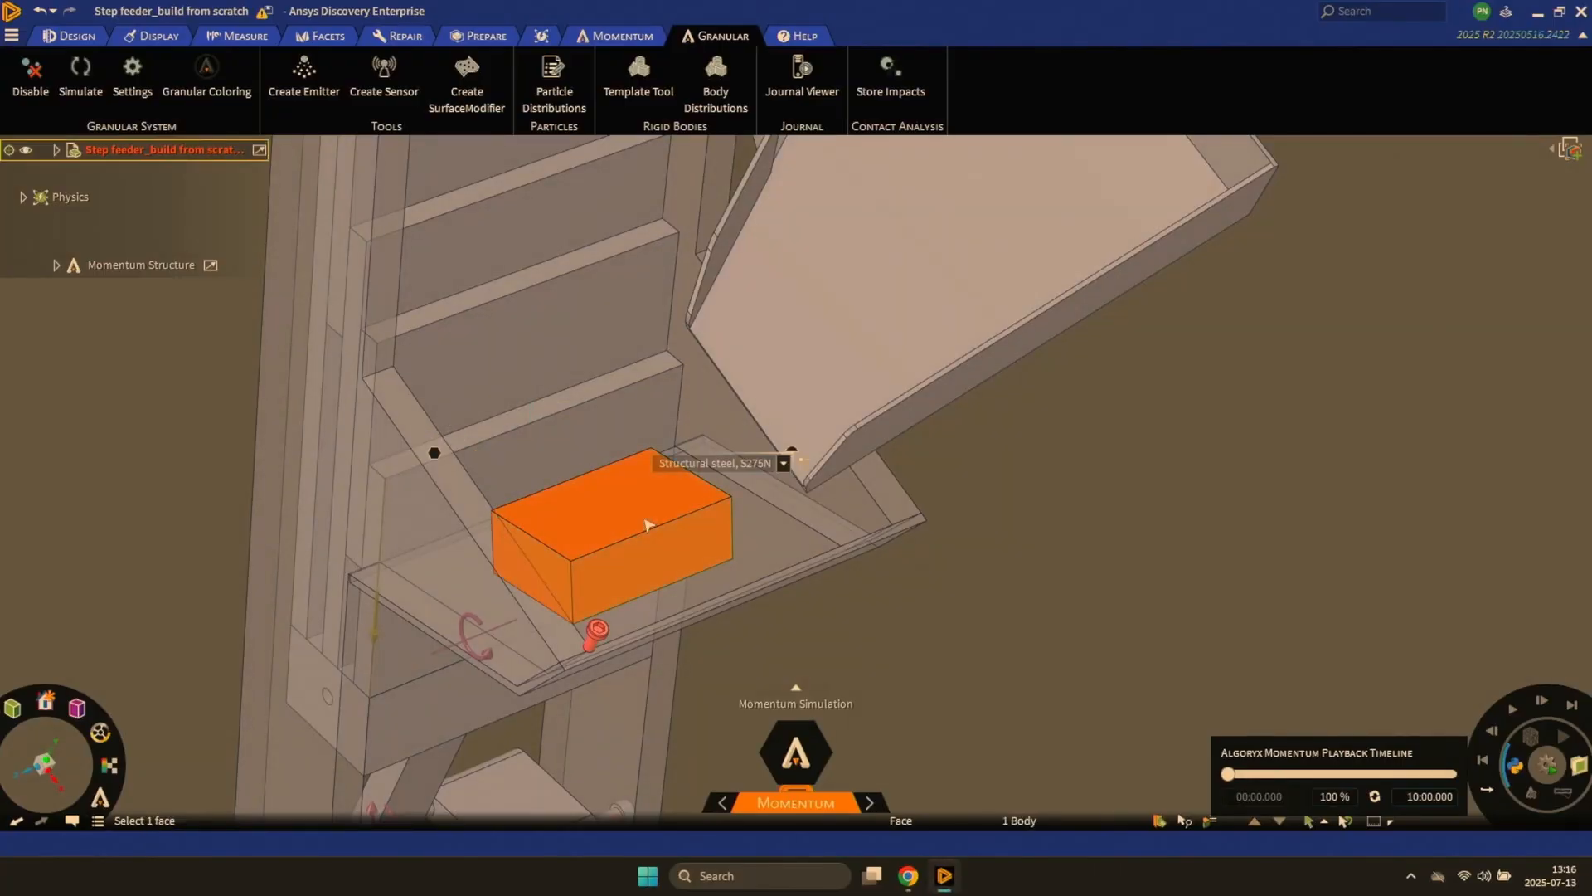
{"action": "key", "text": "m"}
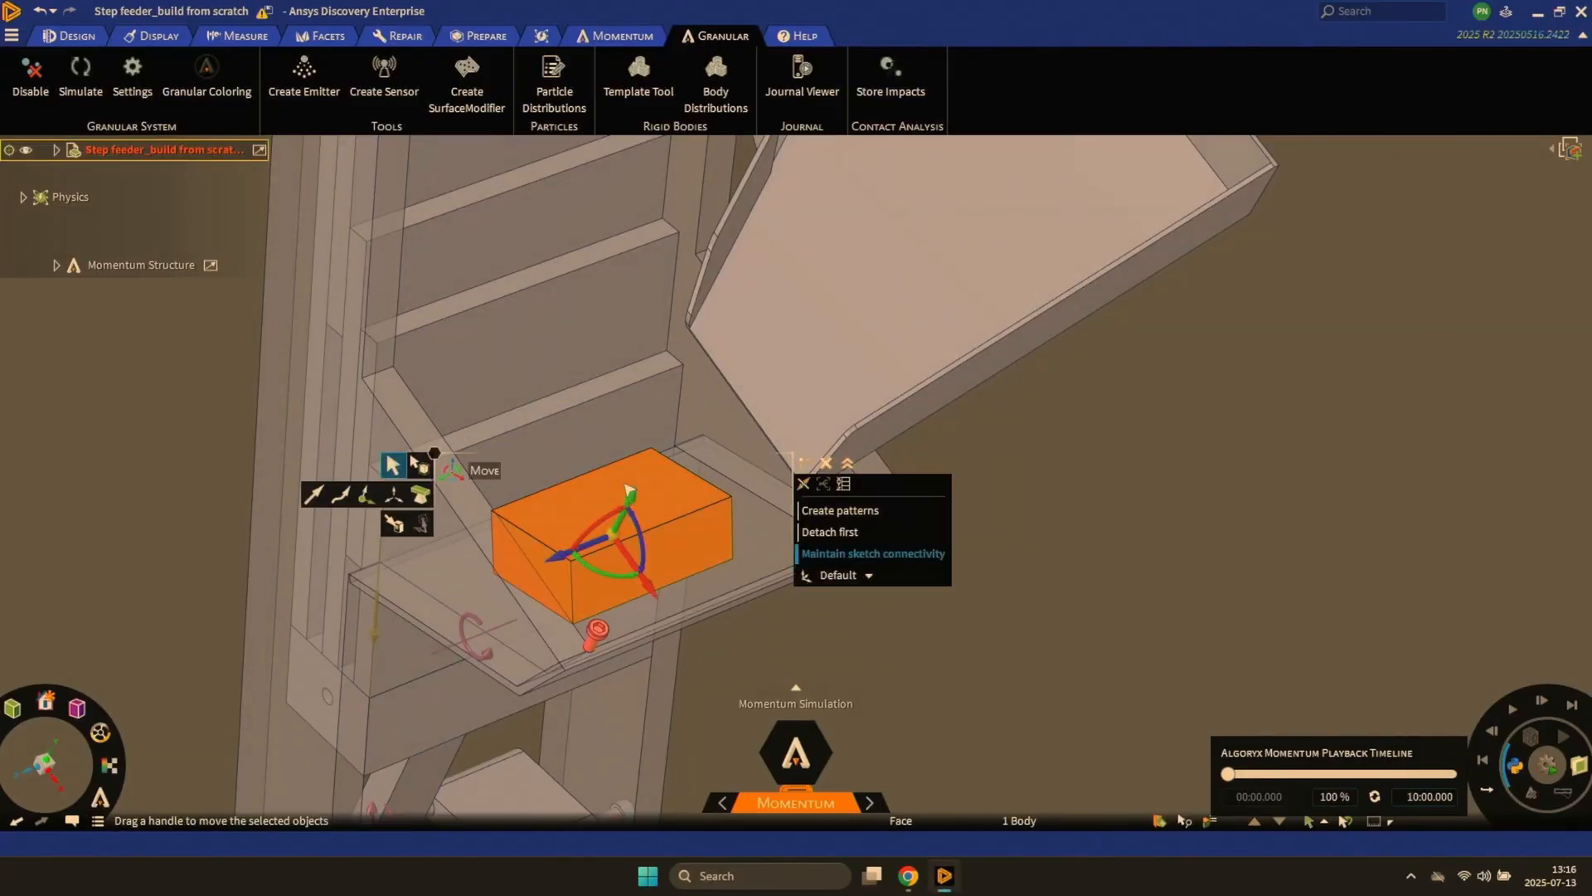
{"action": "left_click_drag", "start_coordinate": [613, 542], "coordinate": [612, 382]}
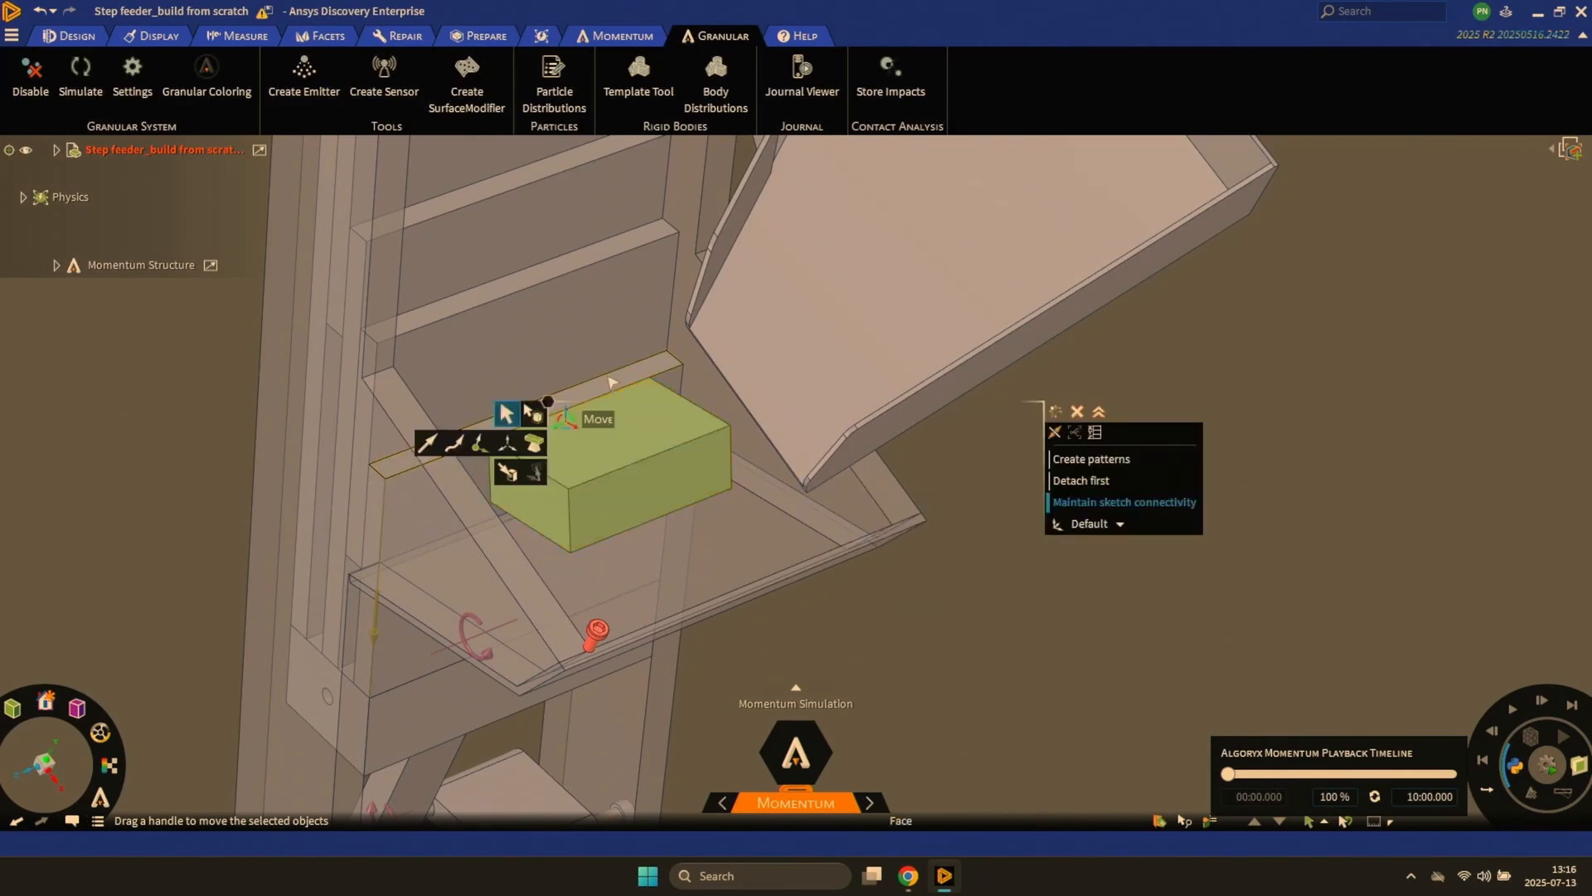
{"action": "key", "text": "Escape"}
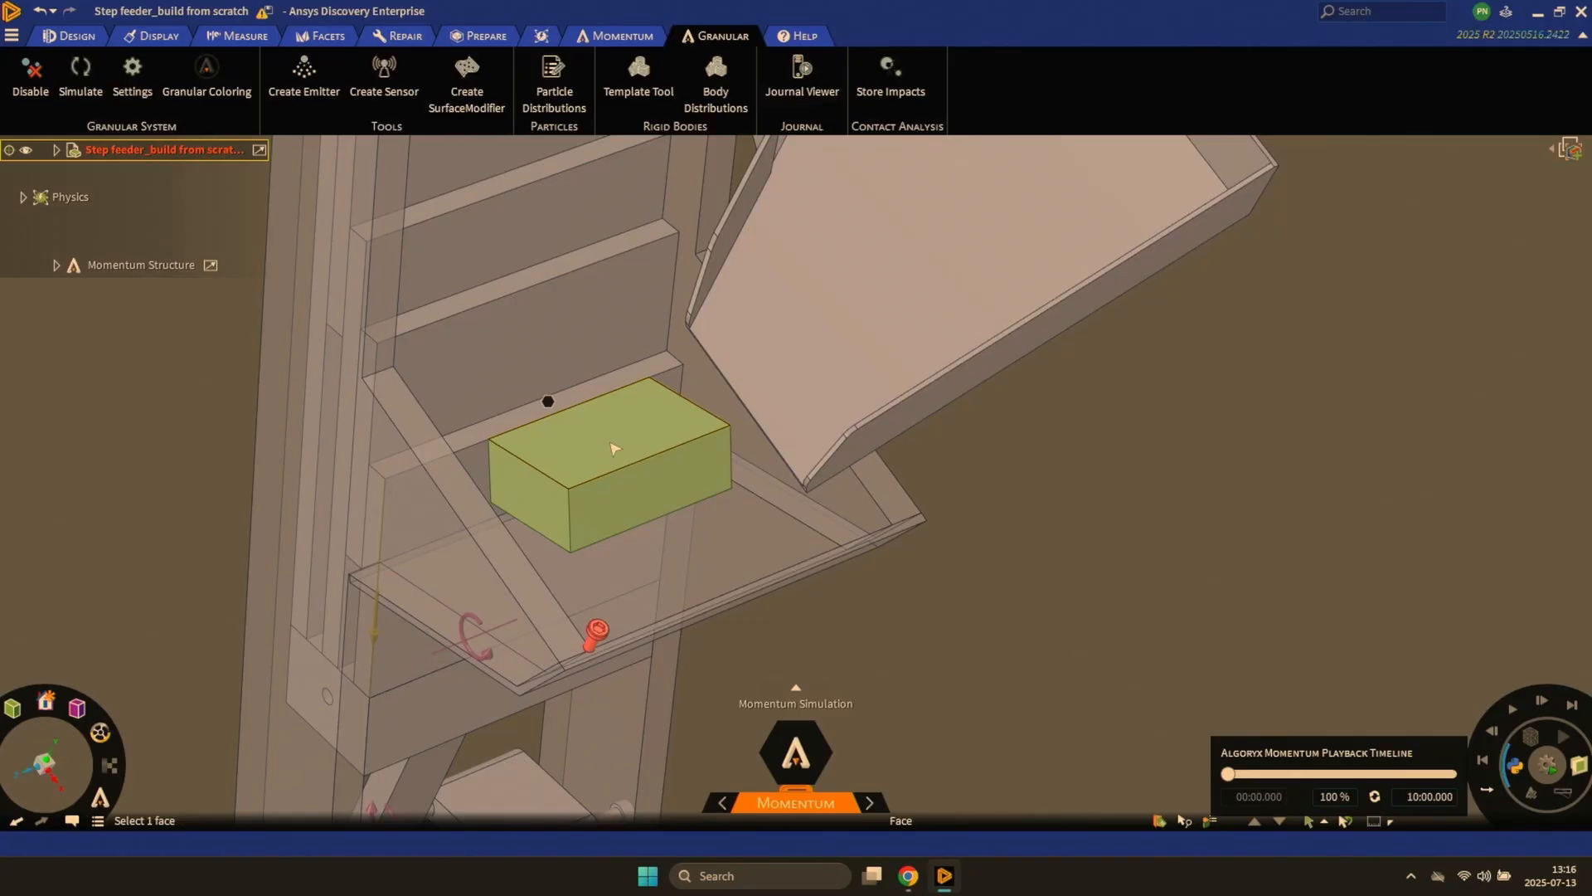
- Move the block into its own new component, running a short simulation before and after the change
{"action": "key", "text": "F5"}
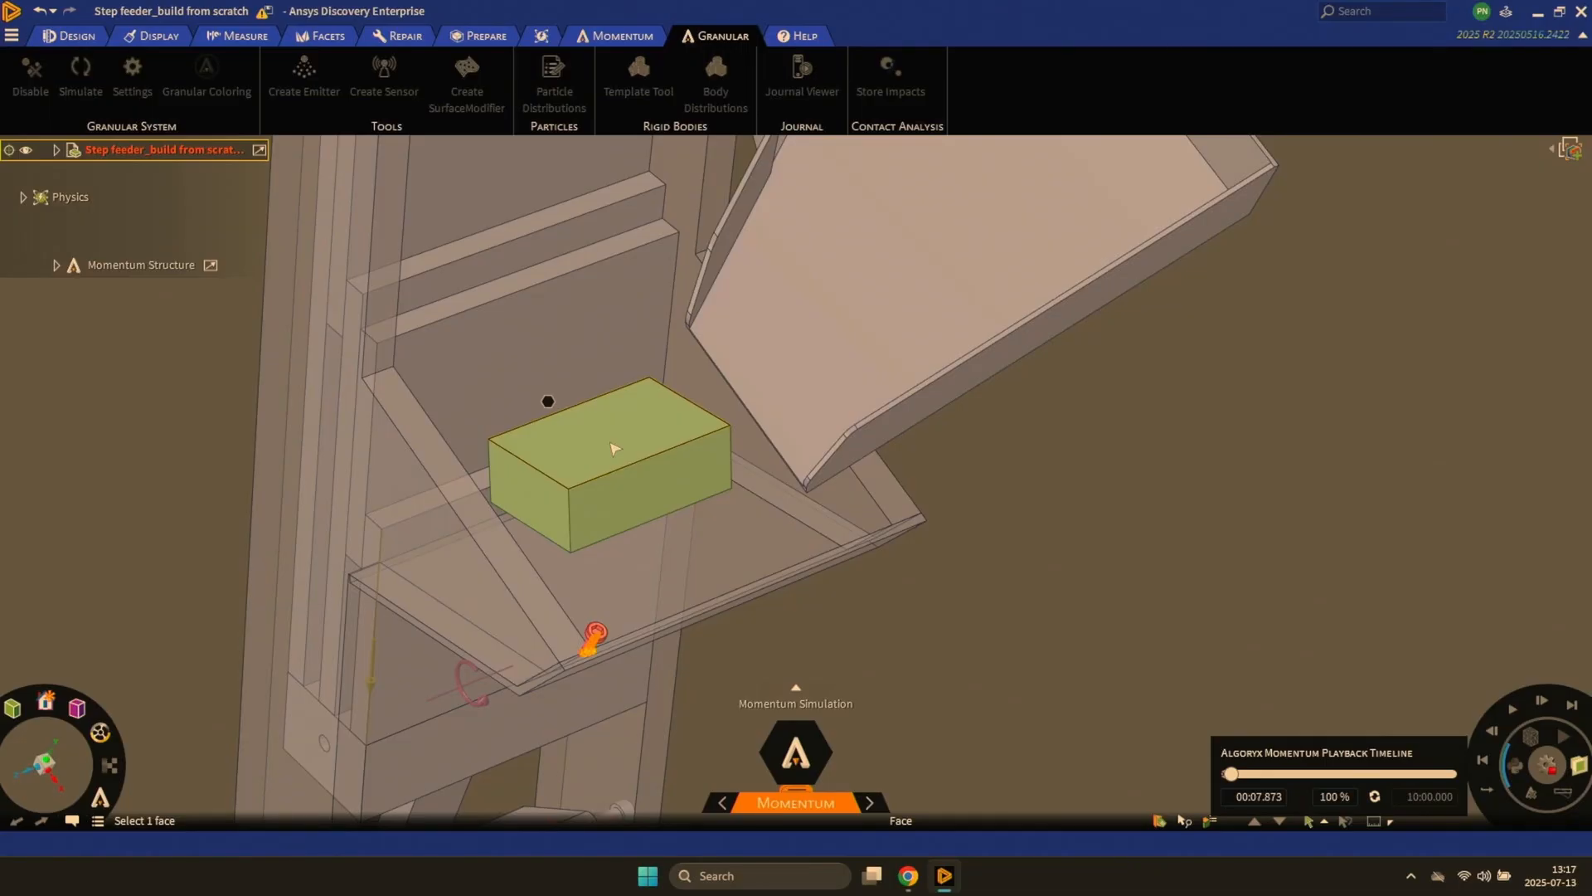
{"action": "left_click", "coordinate": [614, 449]}
{"action": "right_click", "coordinate": [613, 448]}
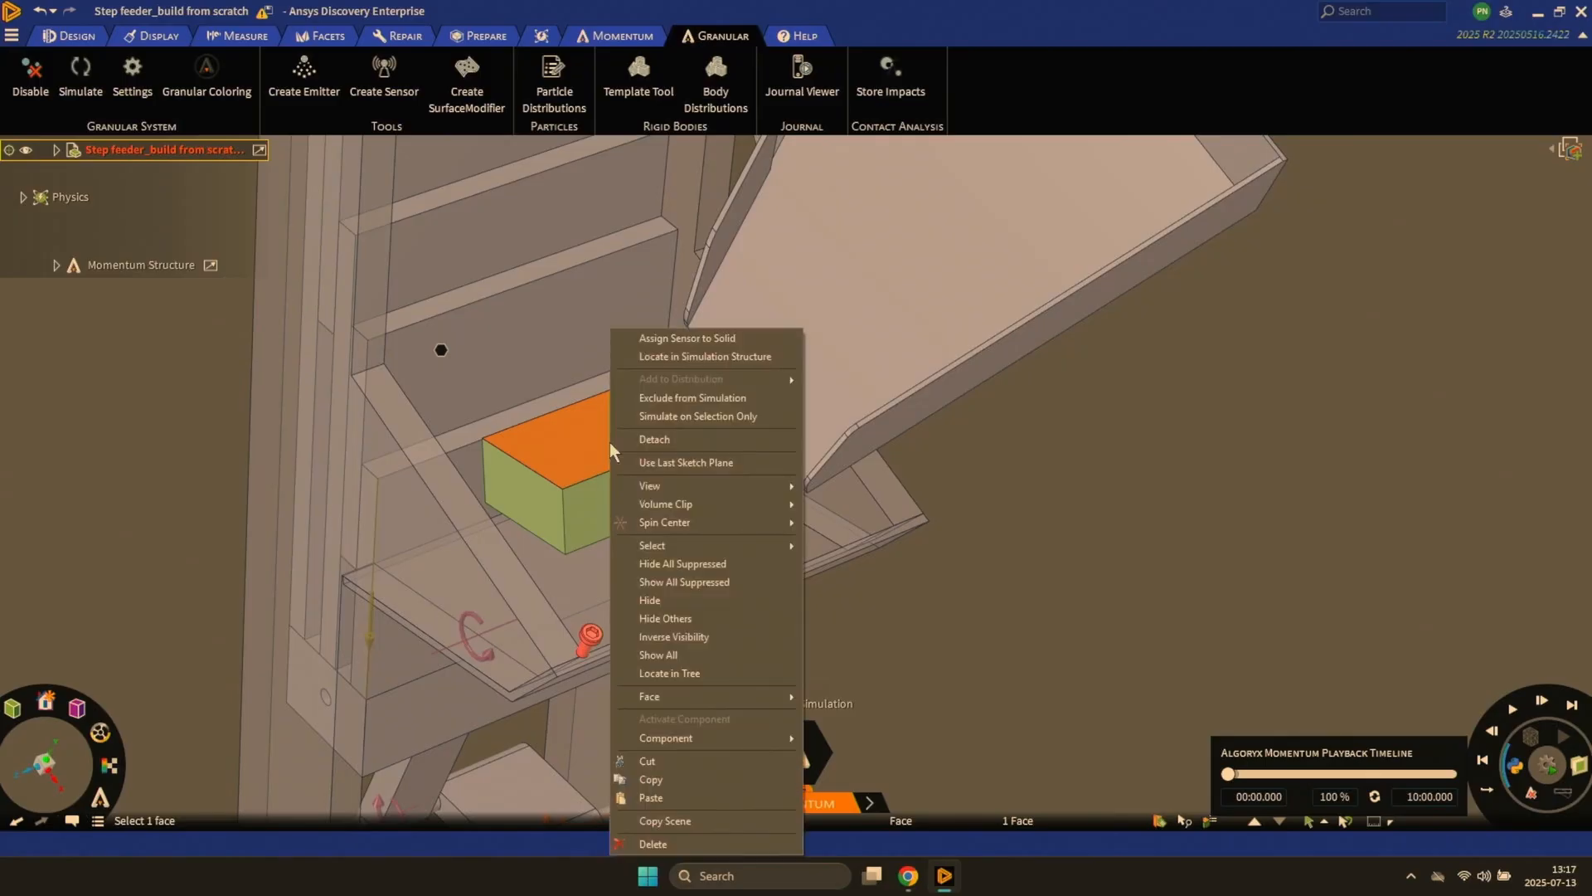
{"action": "mouse_move", "coordinate": [747, 740]}
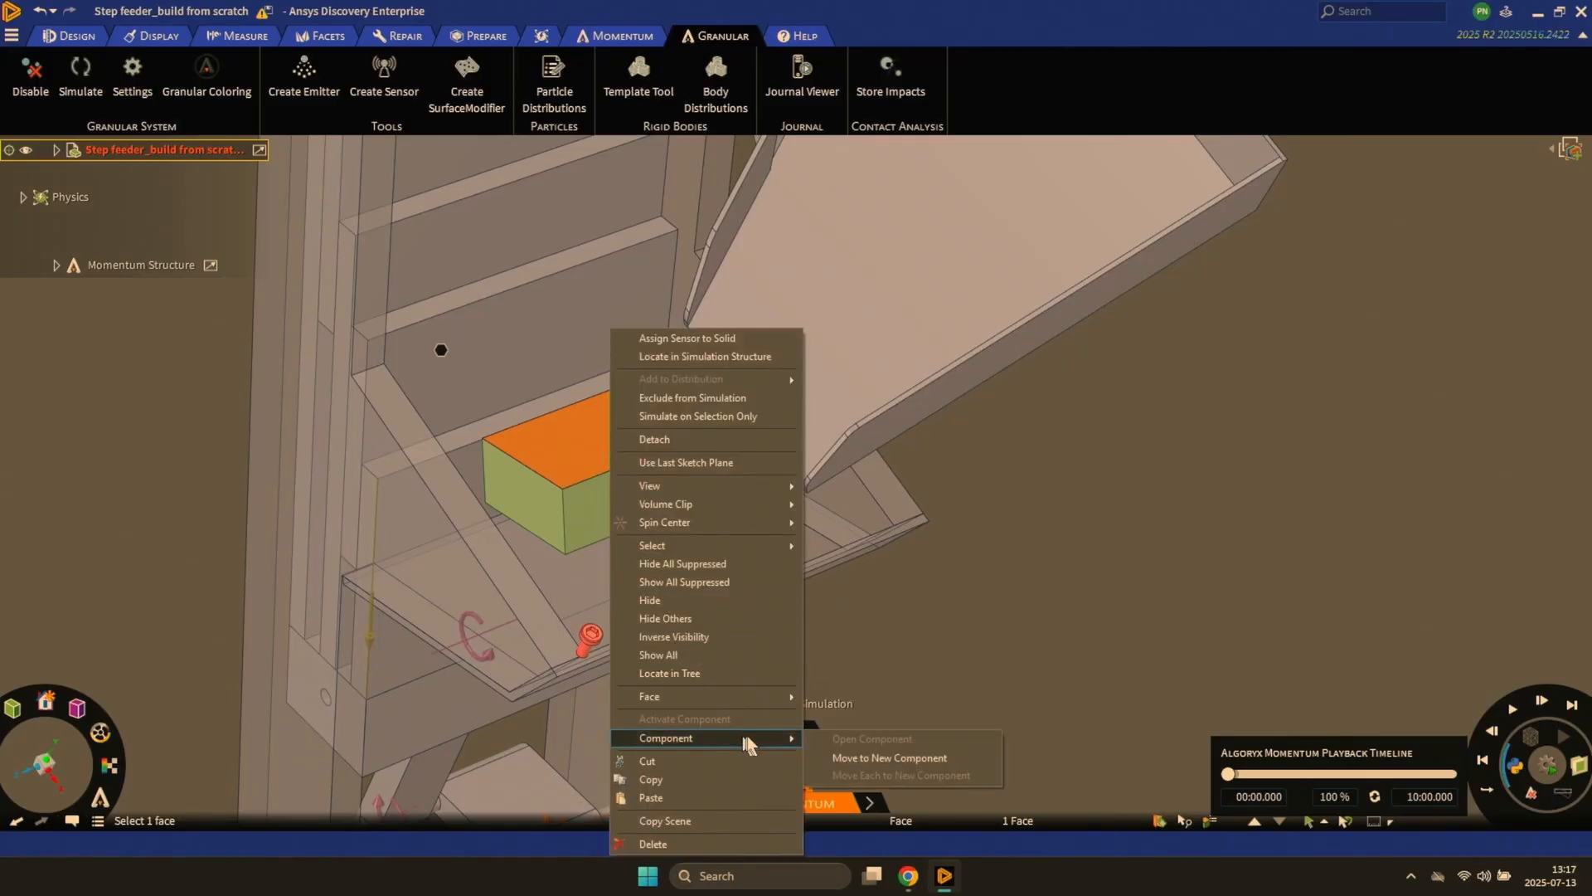
{"action": "left_click", "coordinate": [829, 757]}
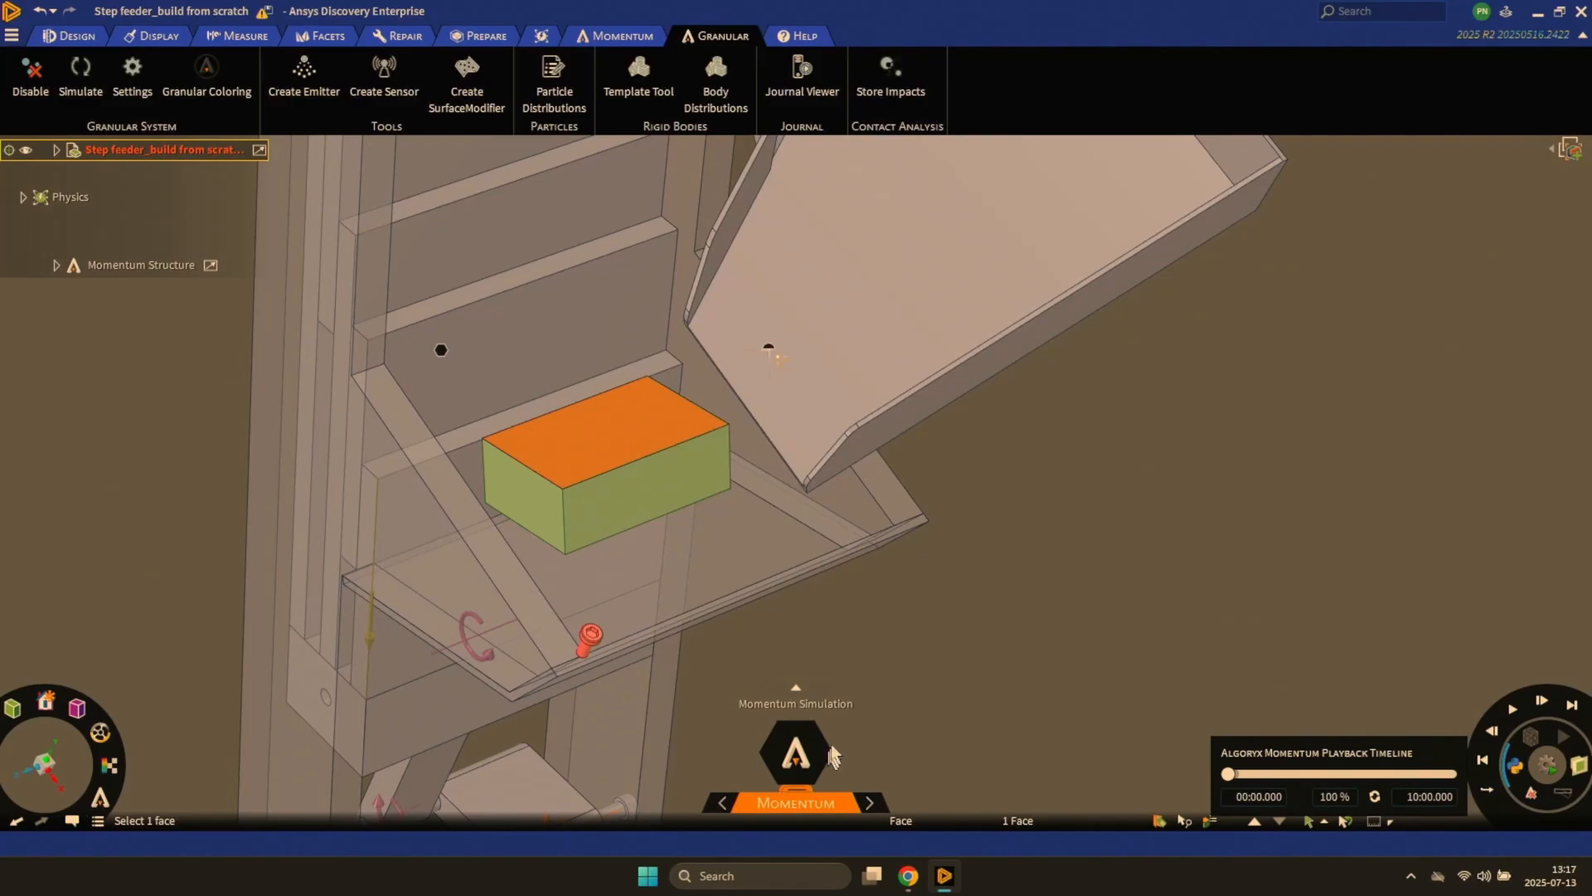
{"action": "left_click", "coordinate": [1006, 653]}
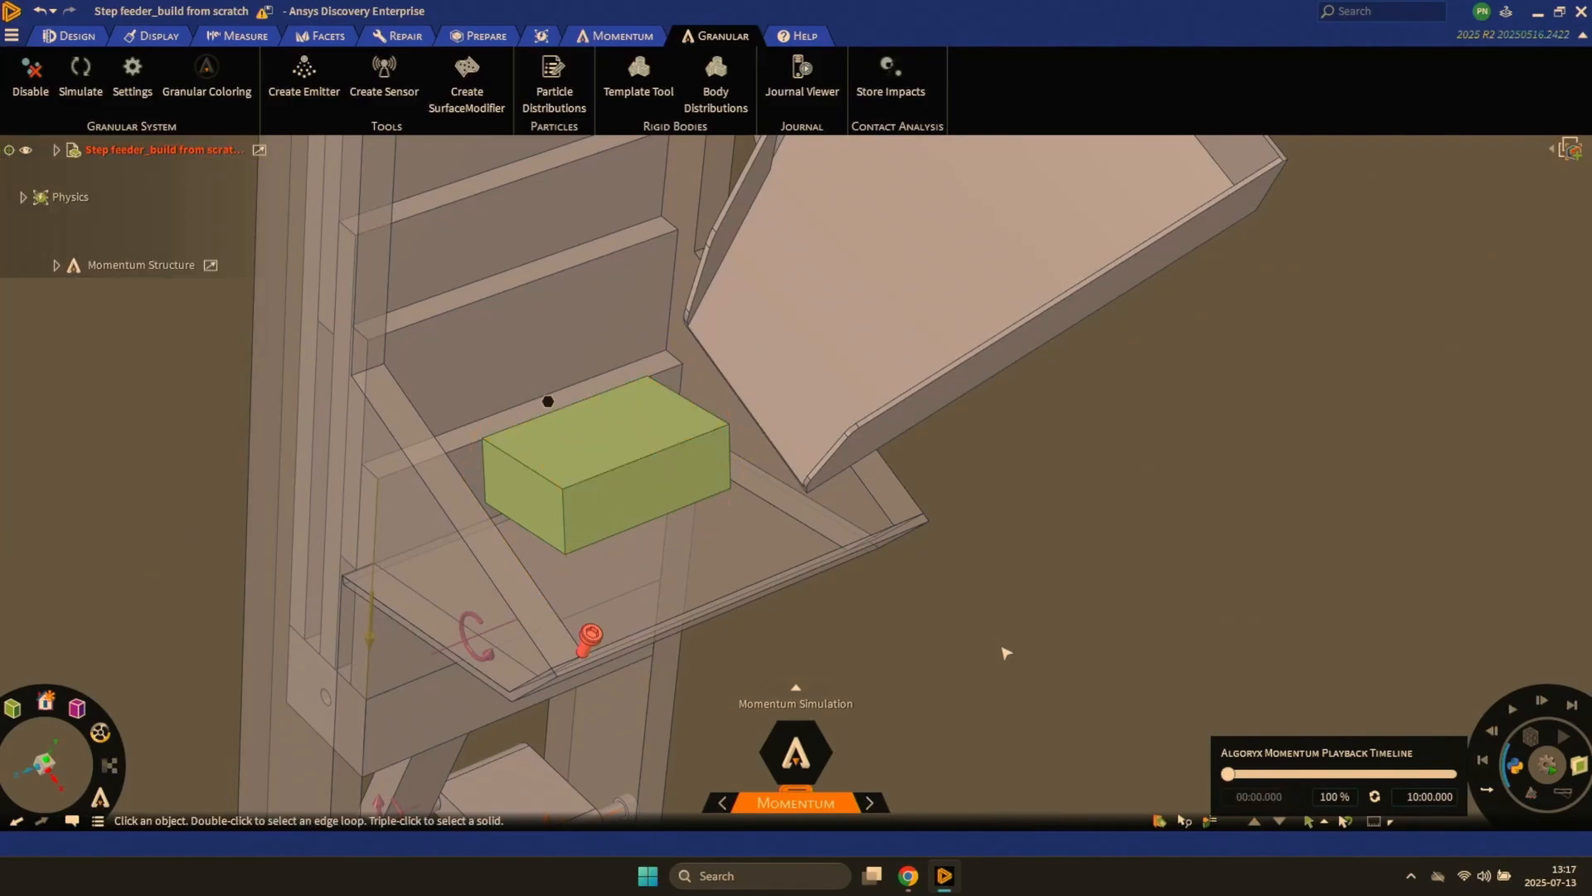
{"action": "key", "text": "space"}
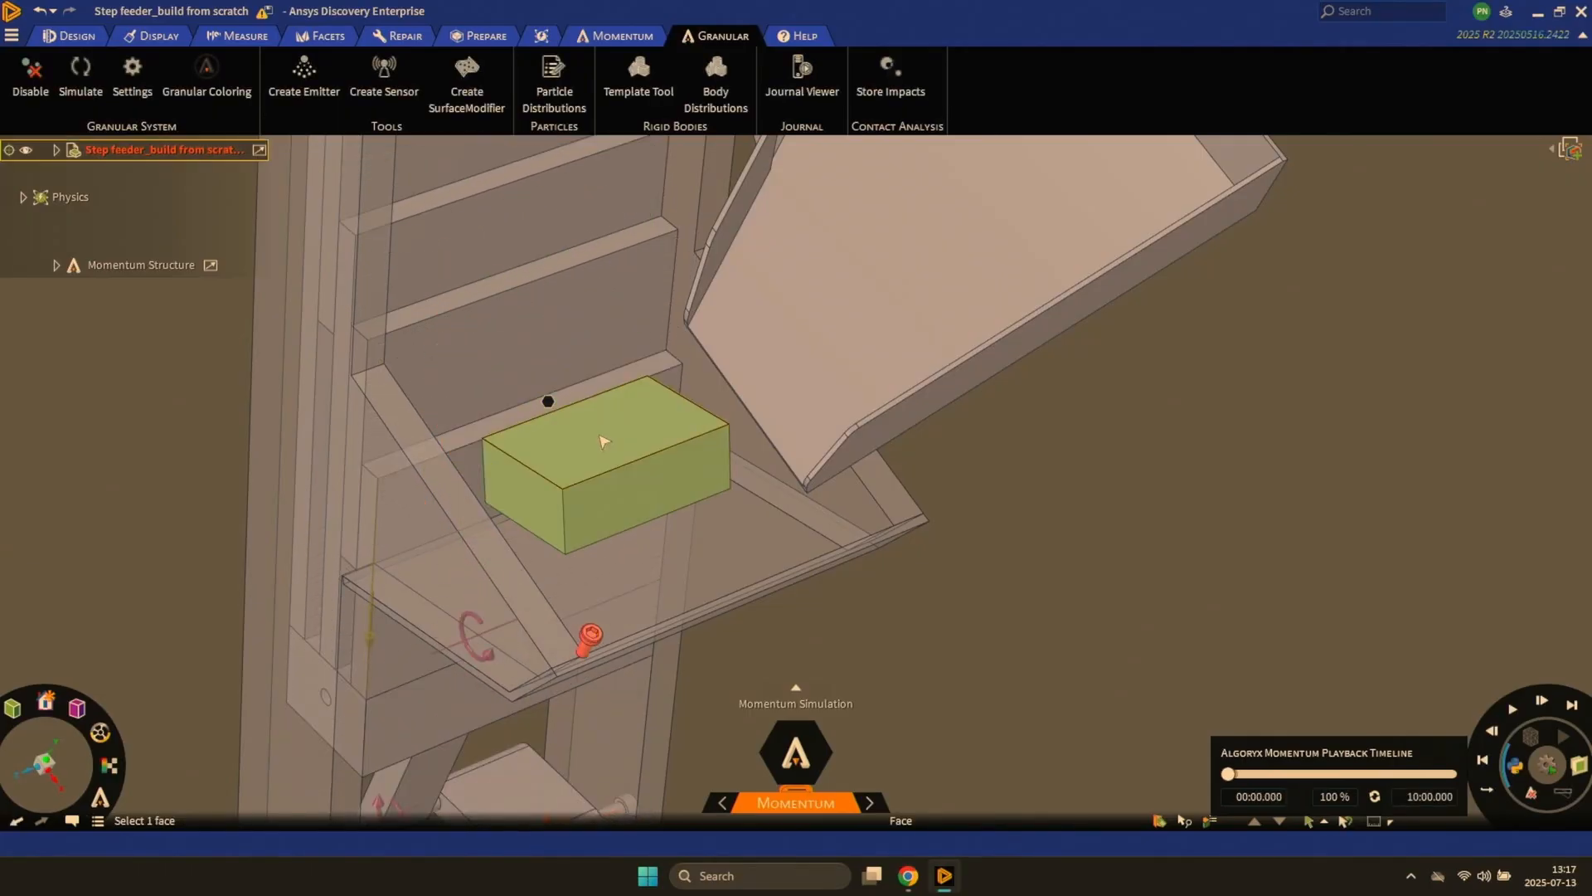
- Create a Granular Particles emitter on the block above the tray and test it in a short simulation
{"action": "left_click", "coordinate": [605, 440]}
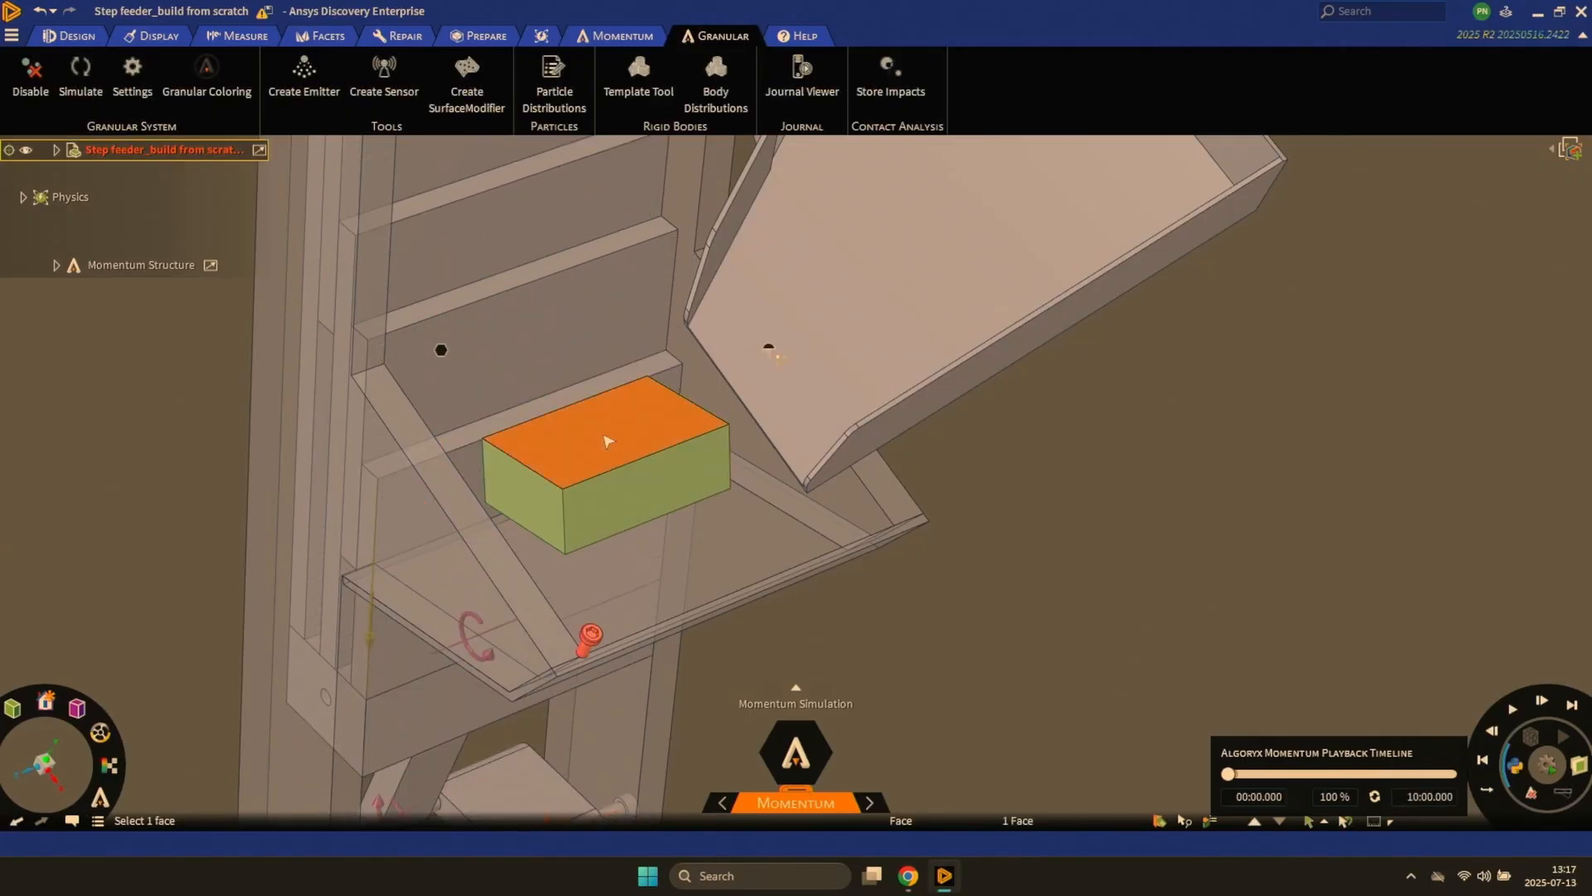
{"action": "left_click", "coordinate": [614, 37]}
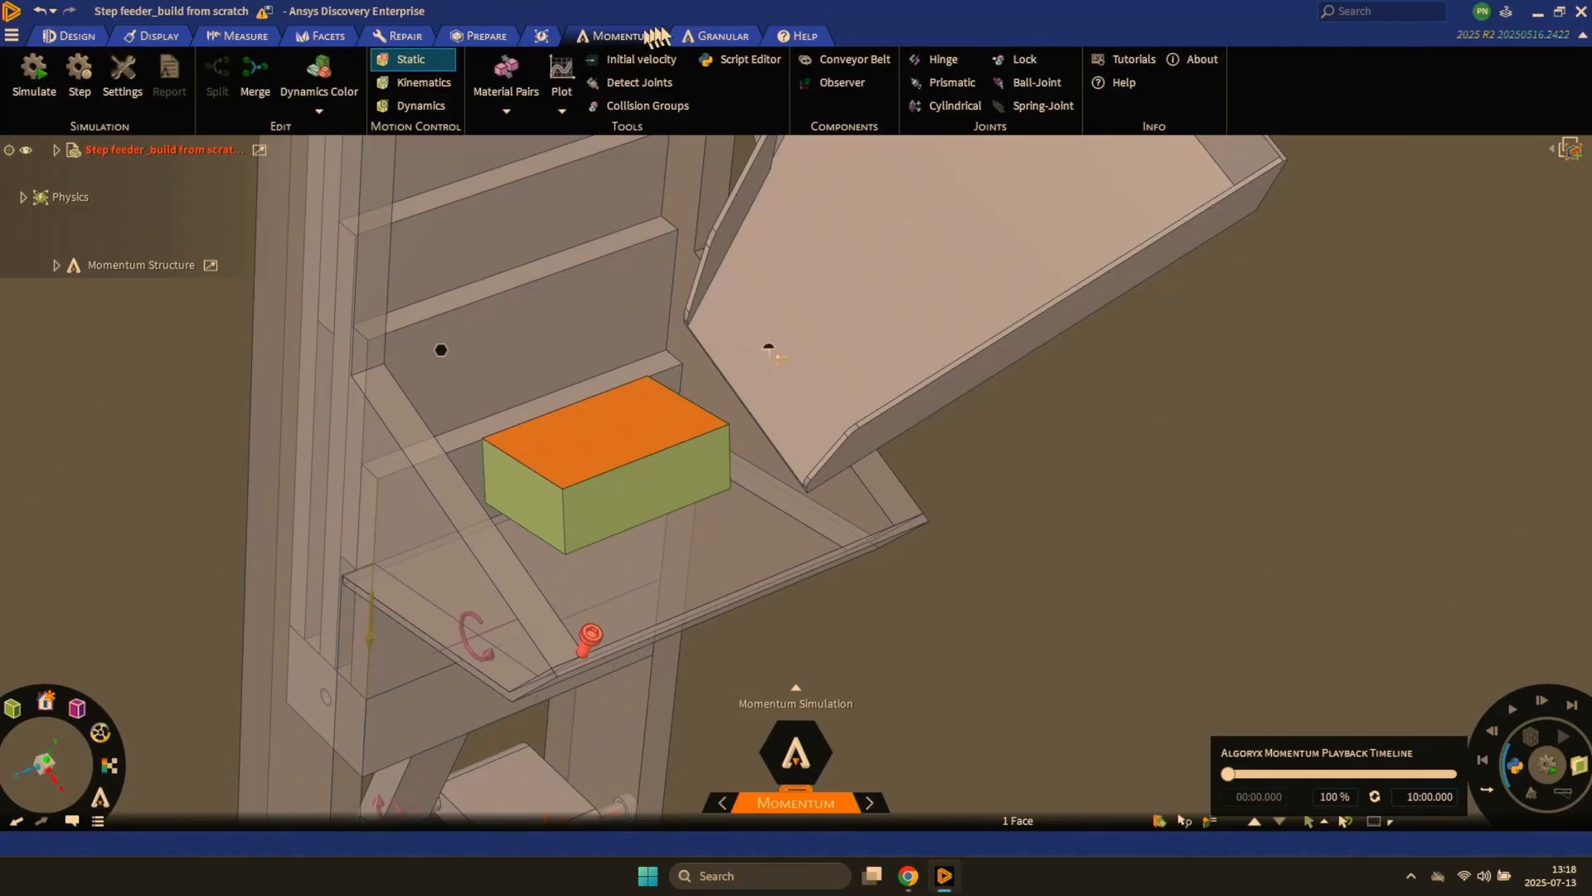
{"action": "left_click", "coordinate": [722, 36]}
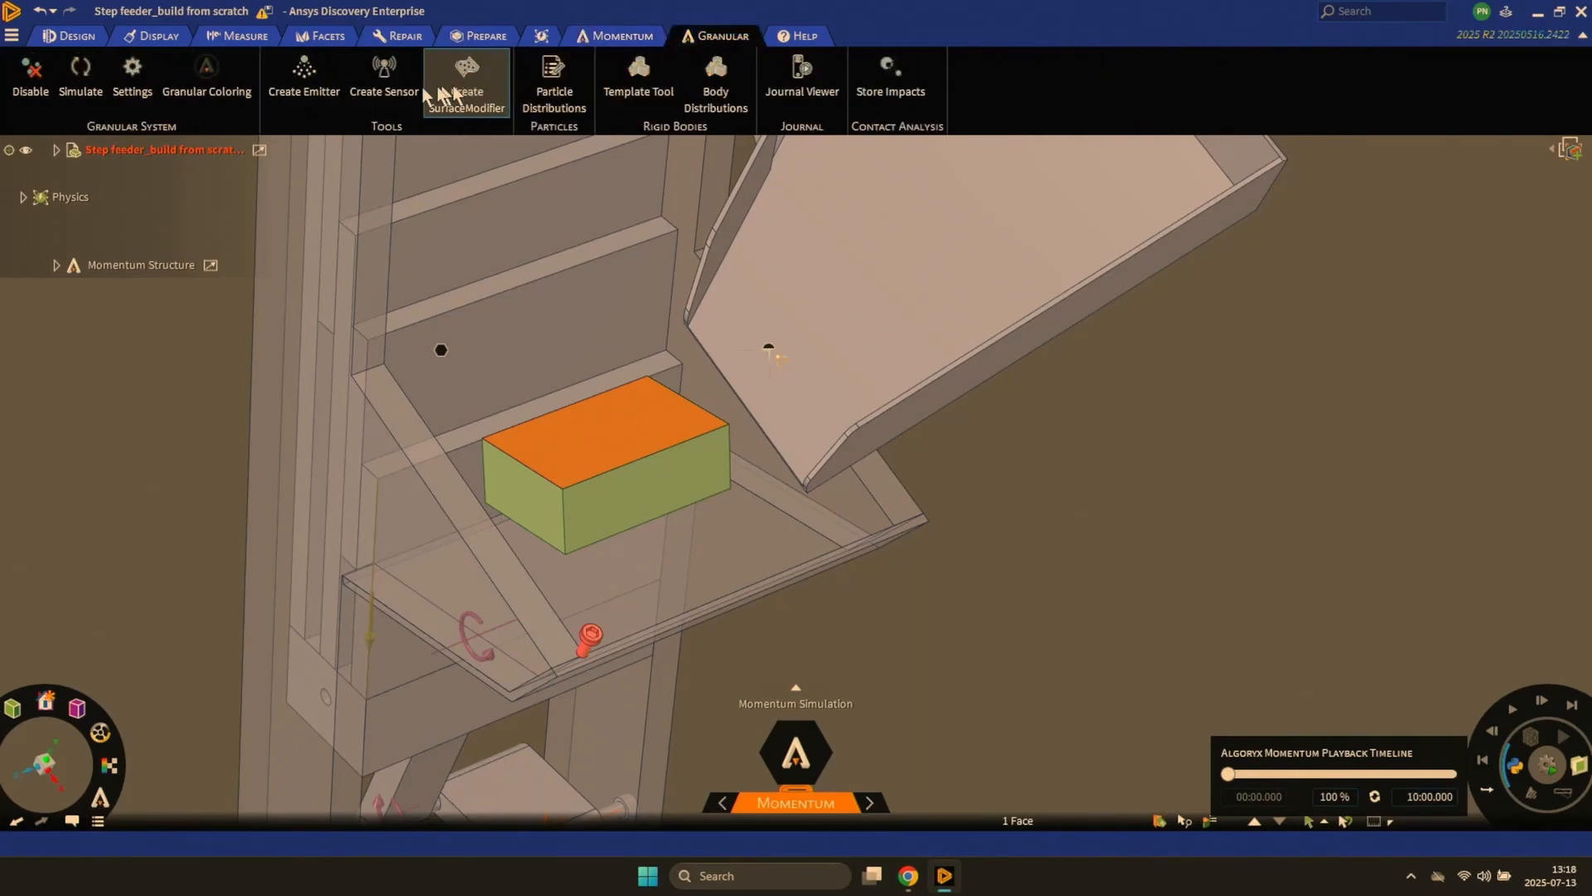
{"action": "left_click", "coordinate": [307, 70]}
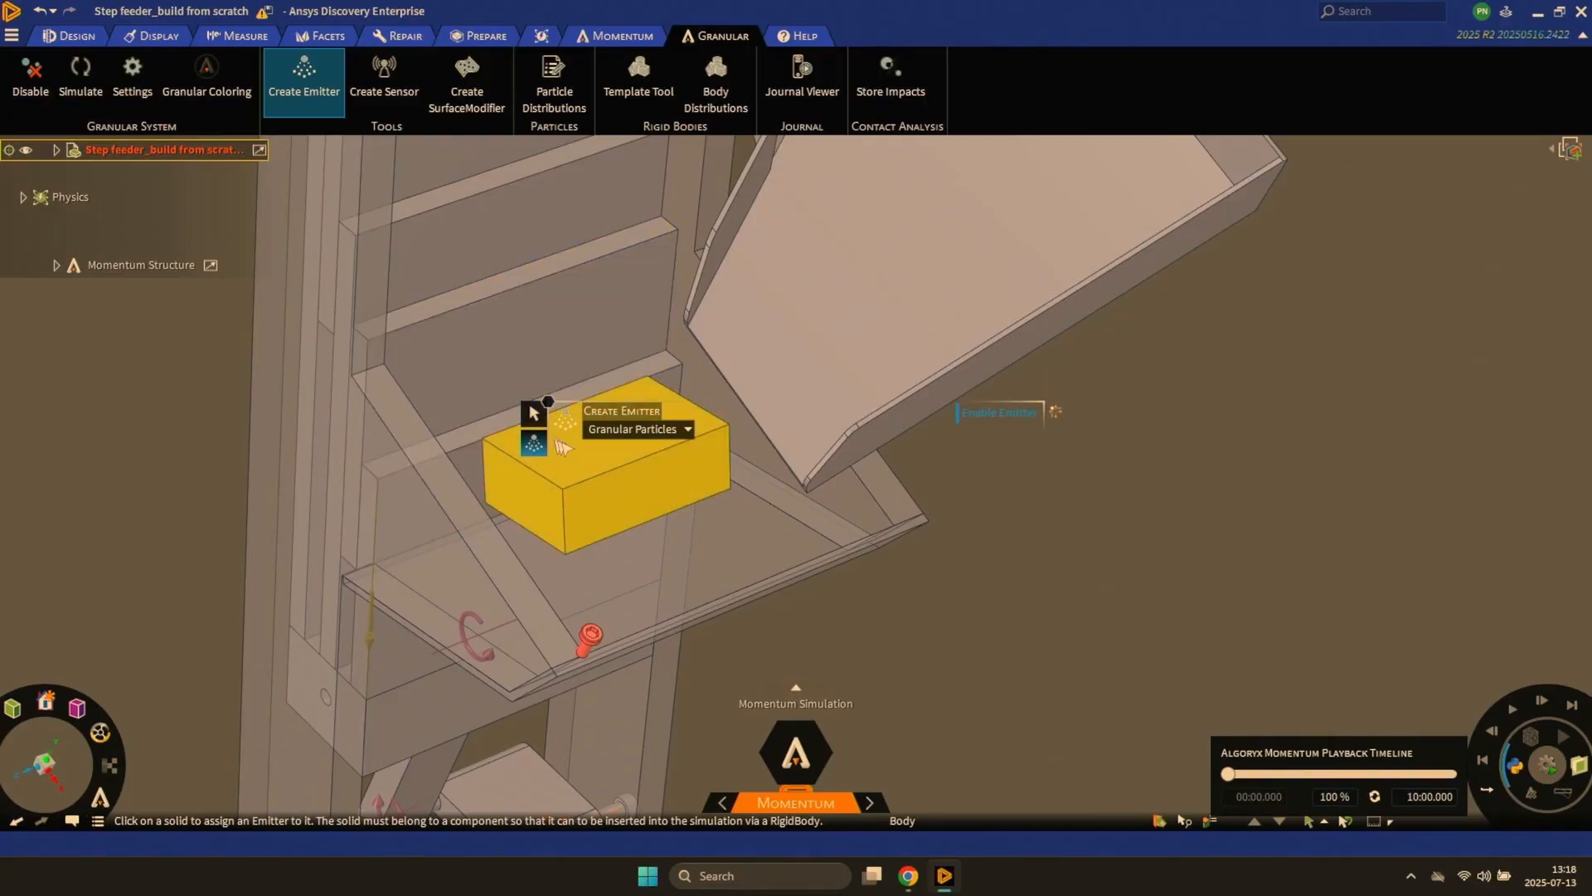
{"action": "left_click", "coordinate": [585, 464]}
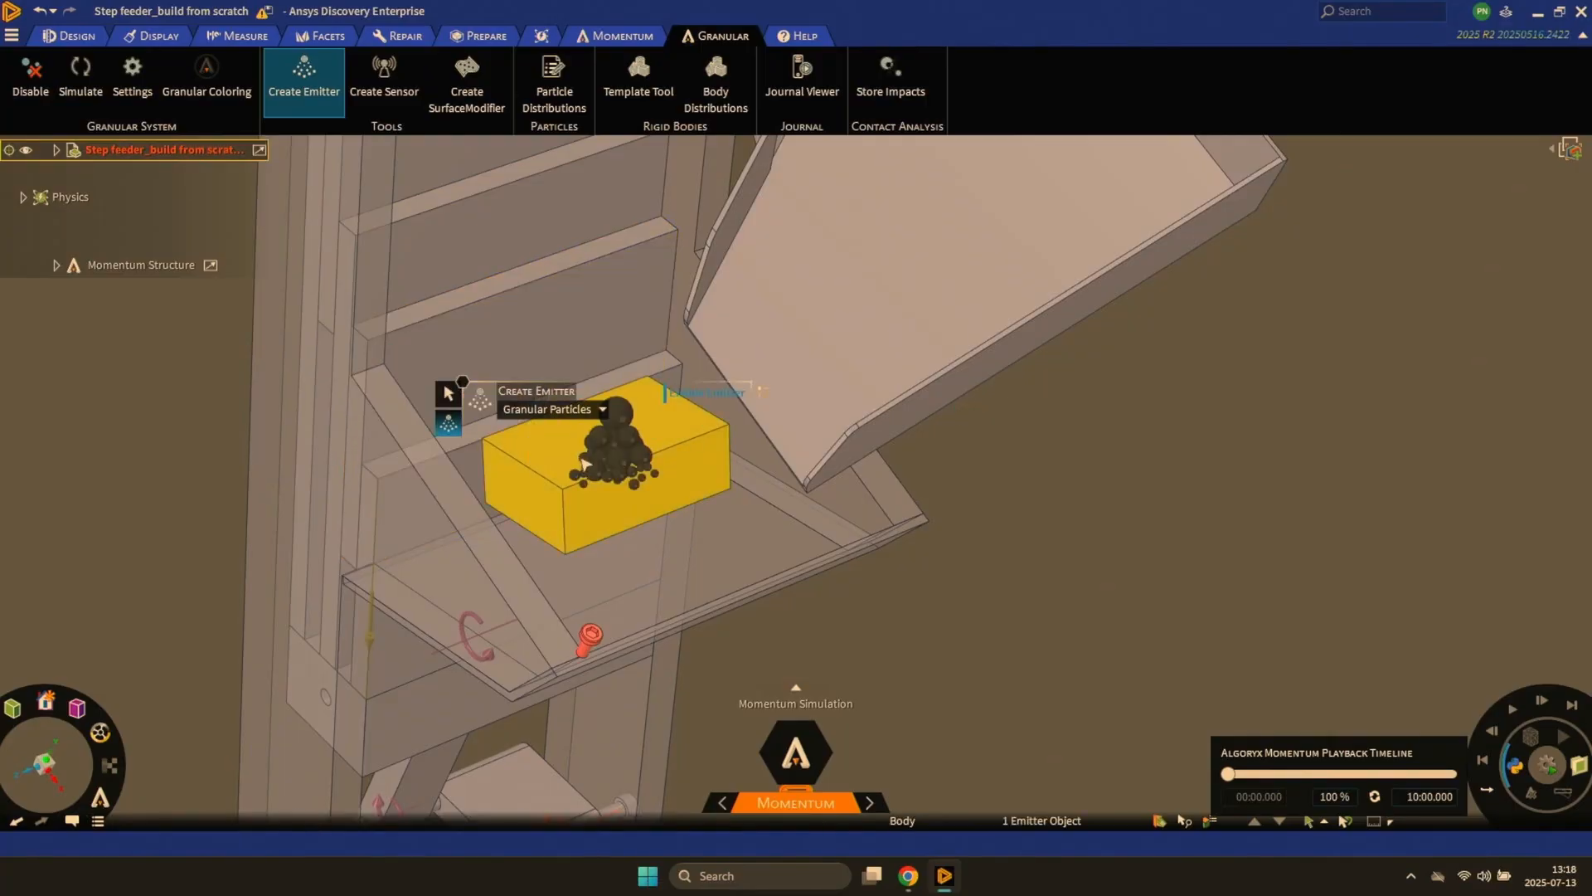
{"action": "key", "text": "Escape"}
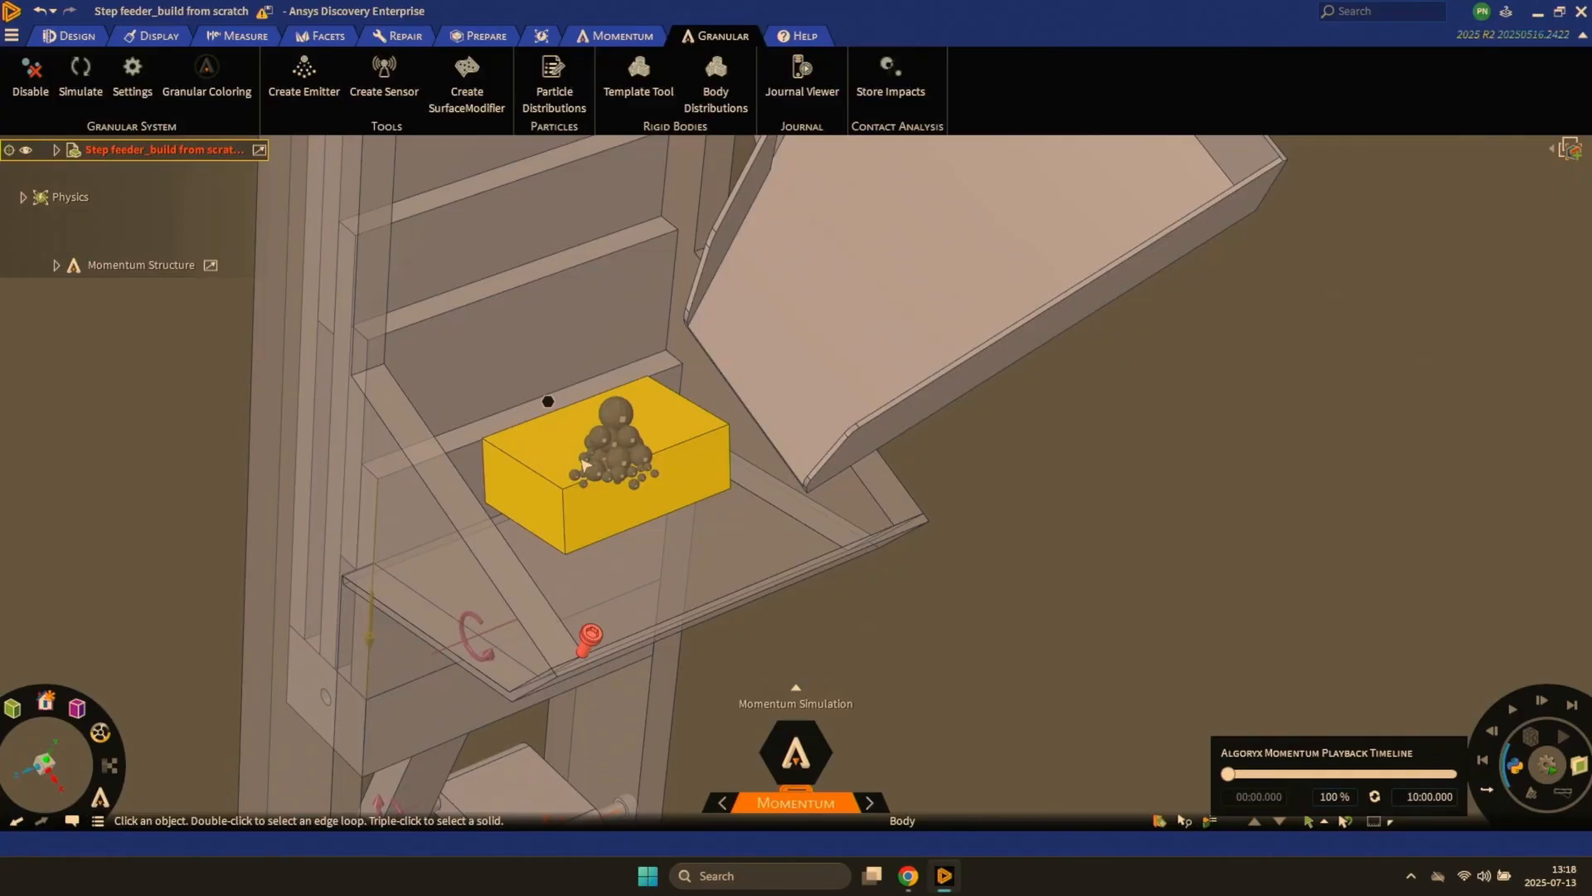
{"action": "key", "text": "space"}
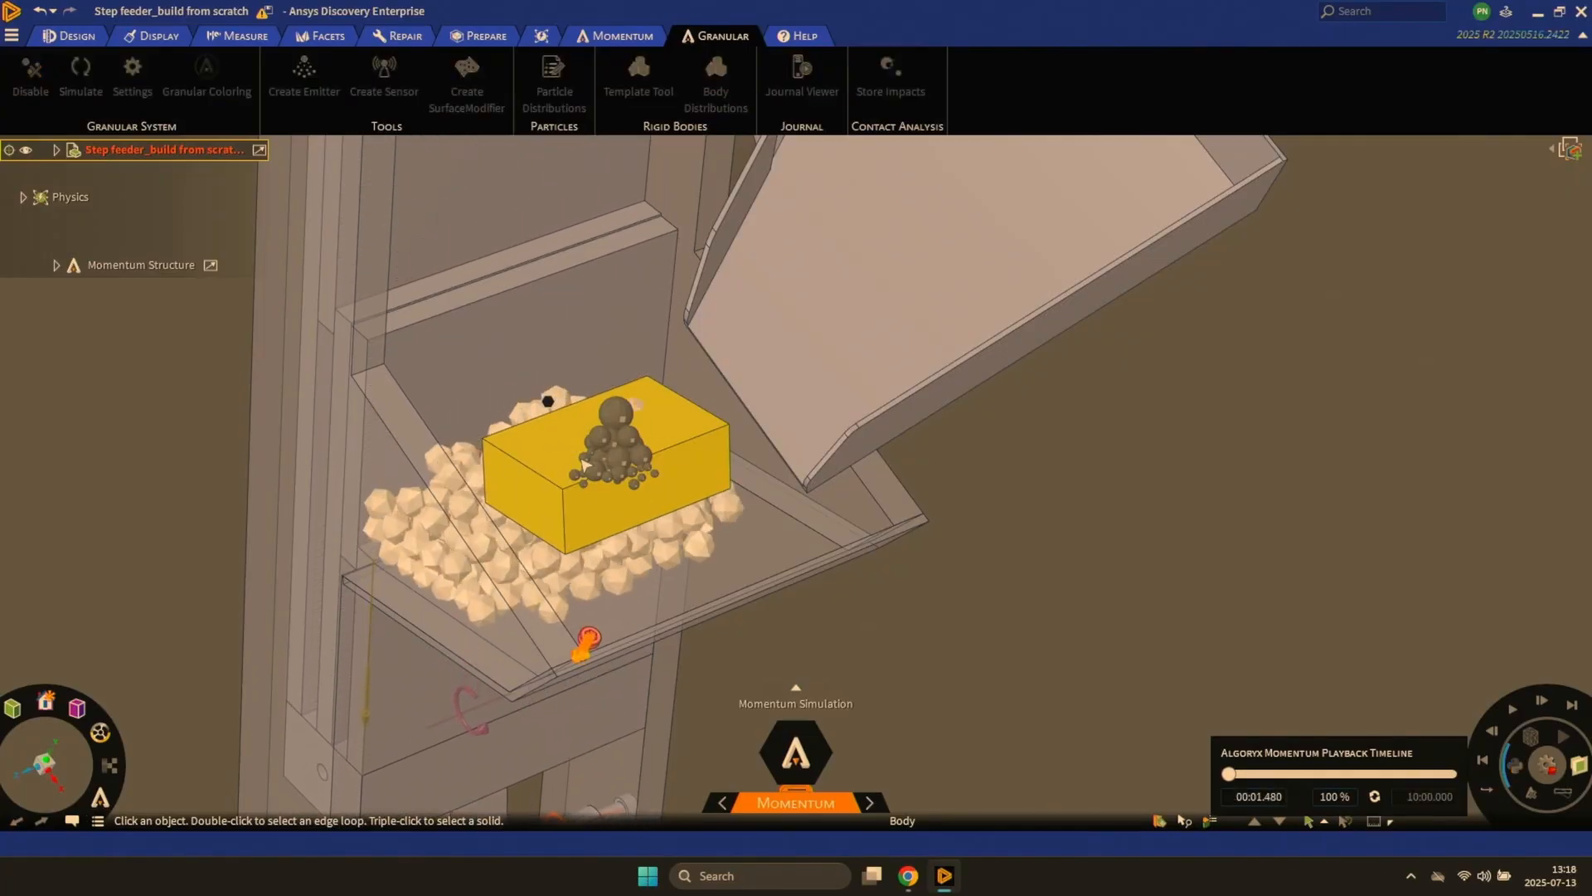
{"action": "key", "text": "space"}
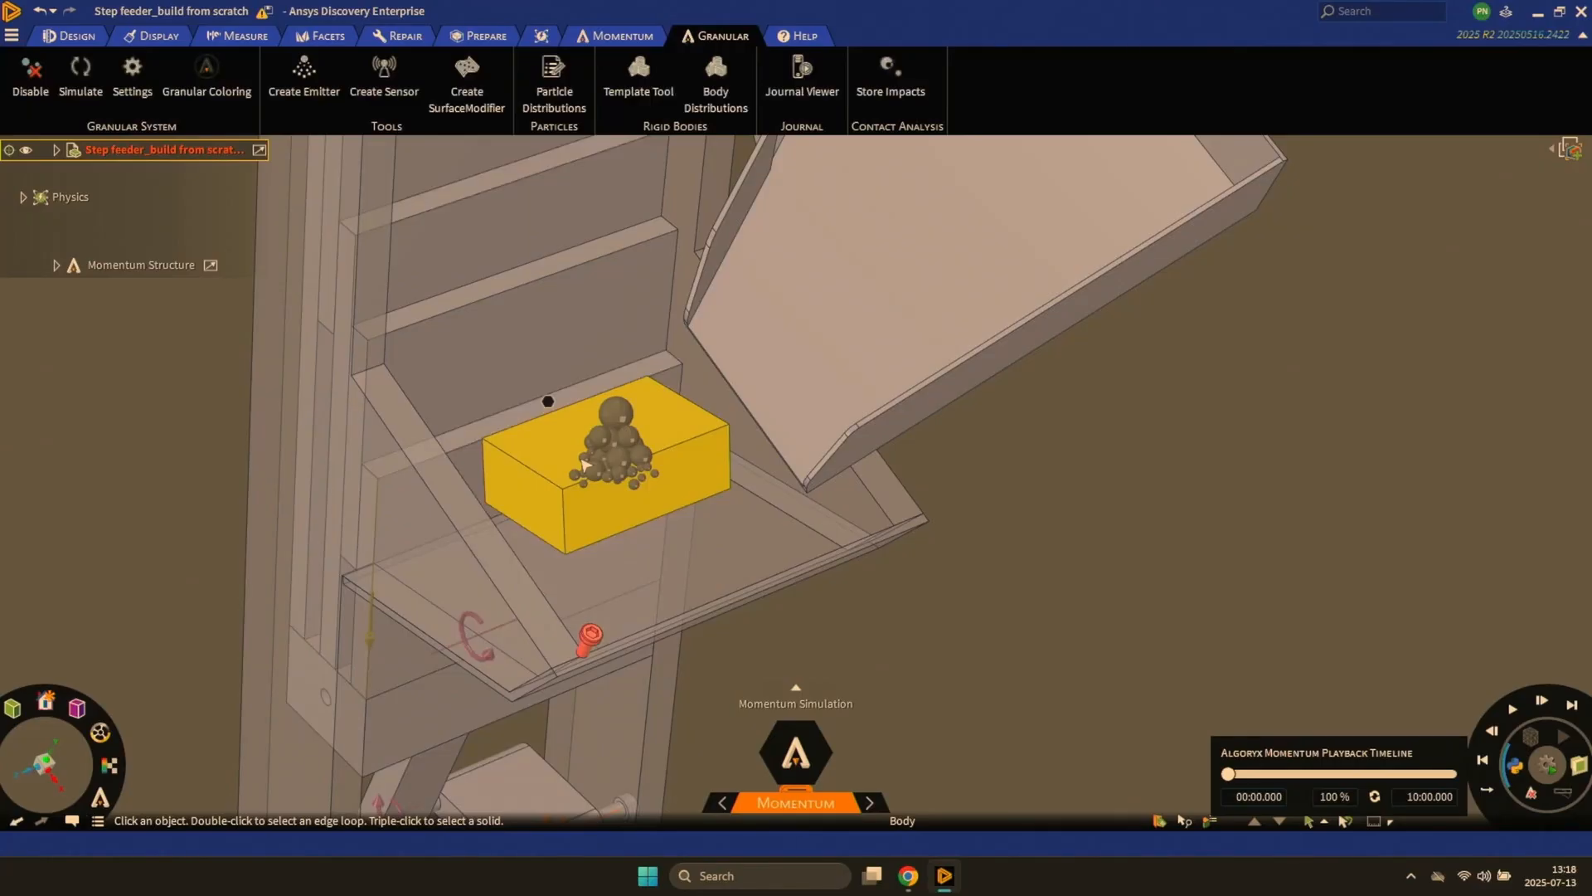
- Change the block emitter's mode to Rigid Bodies
{"action": "left_click", "coordinate": [583, 465]}
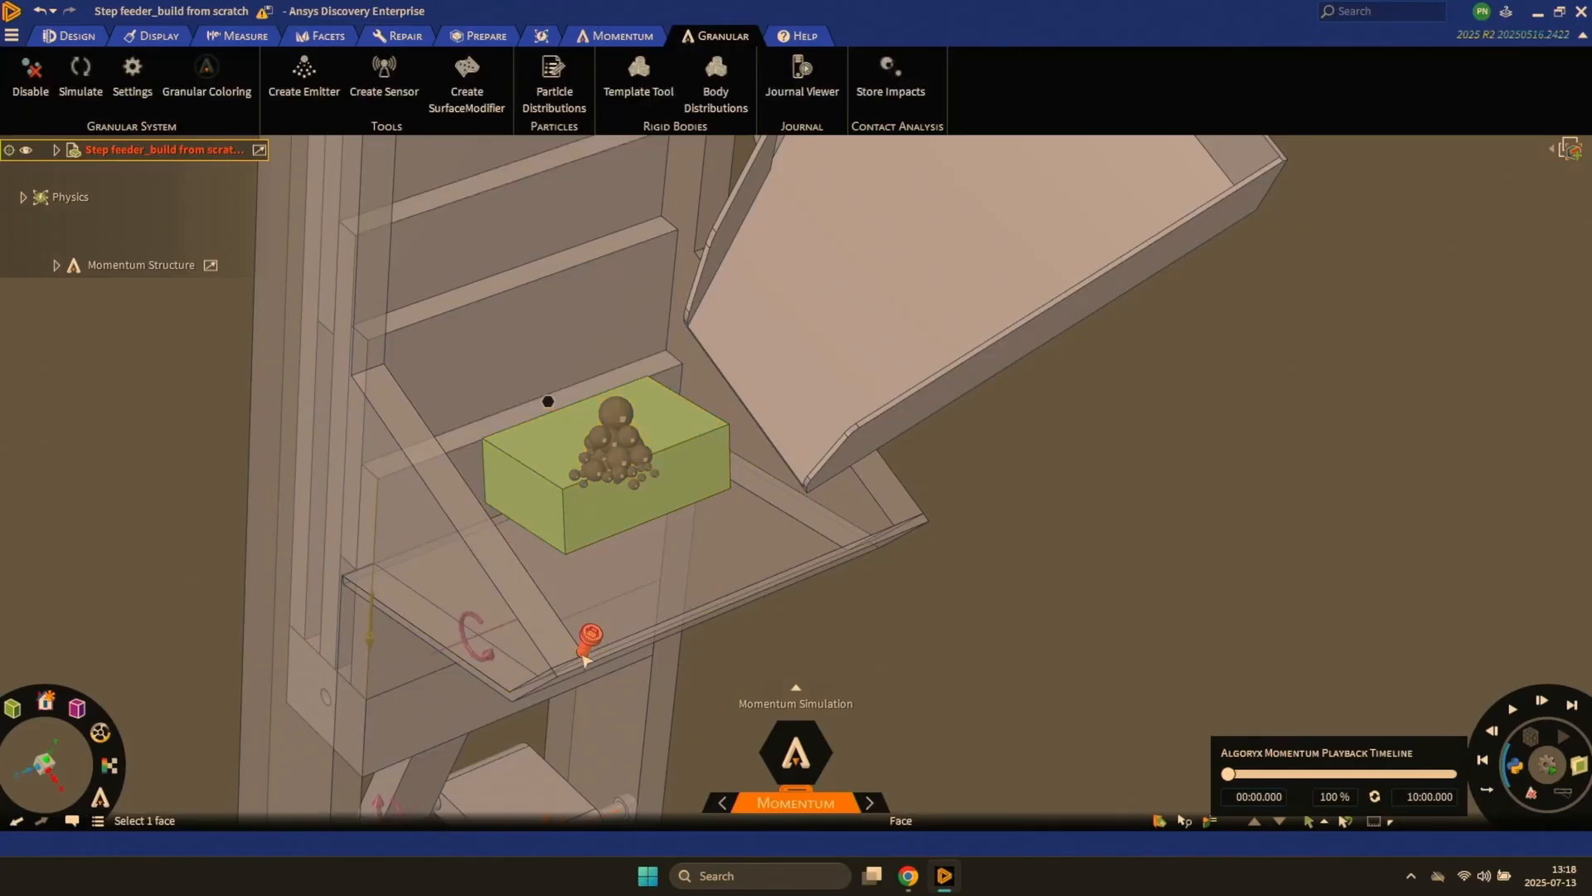
{"action": "left_click", "coordinate": [620, 442]}
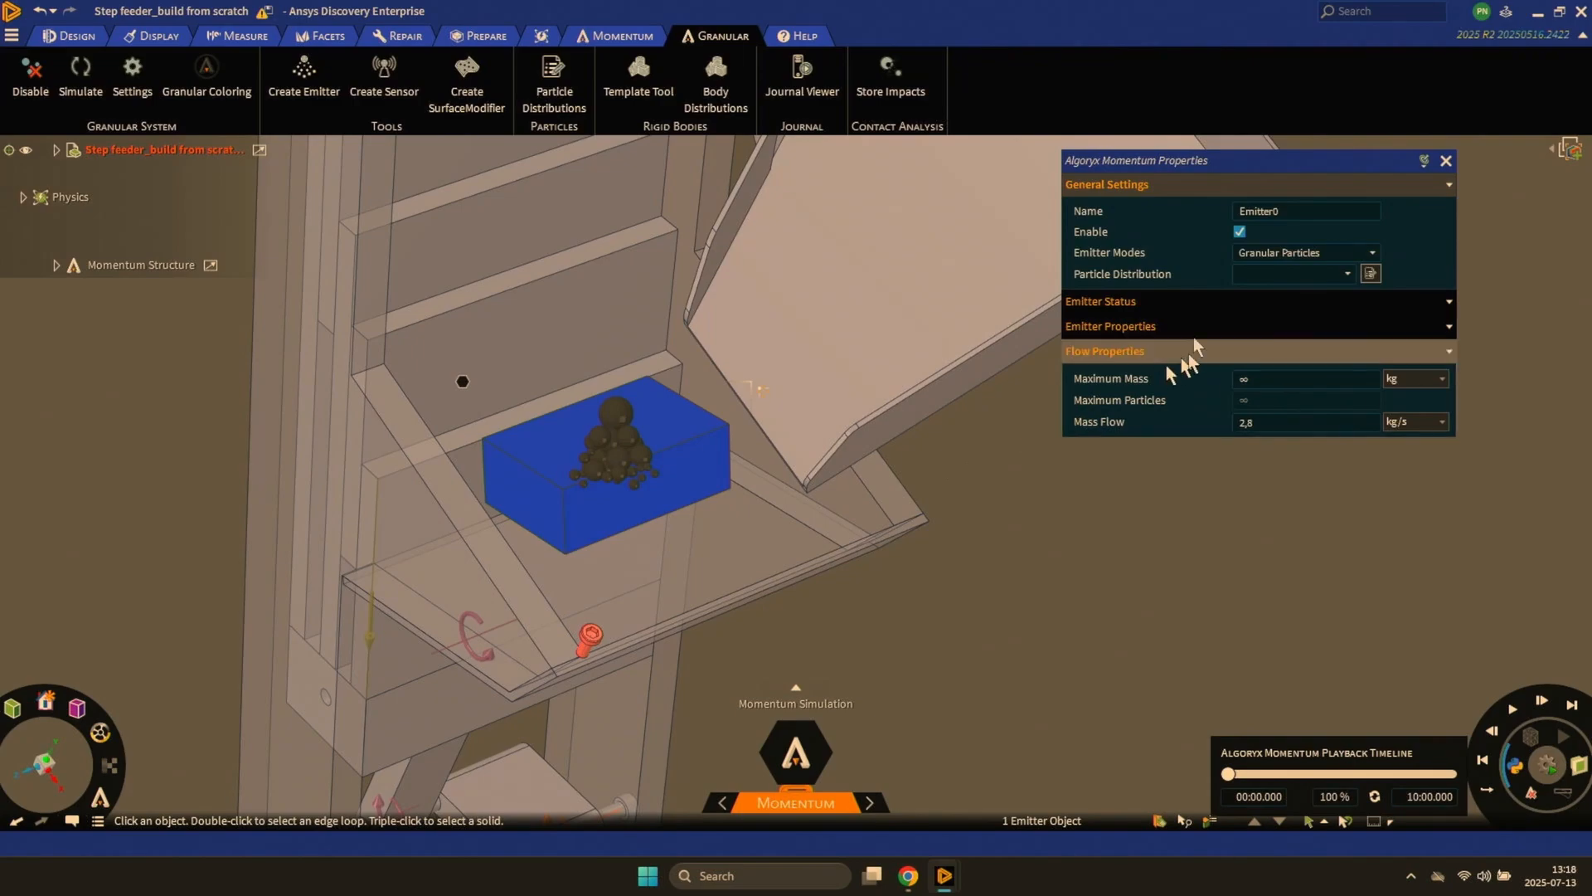
{"action": "left_click", "coordinate": [1323, 256]}
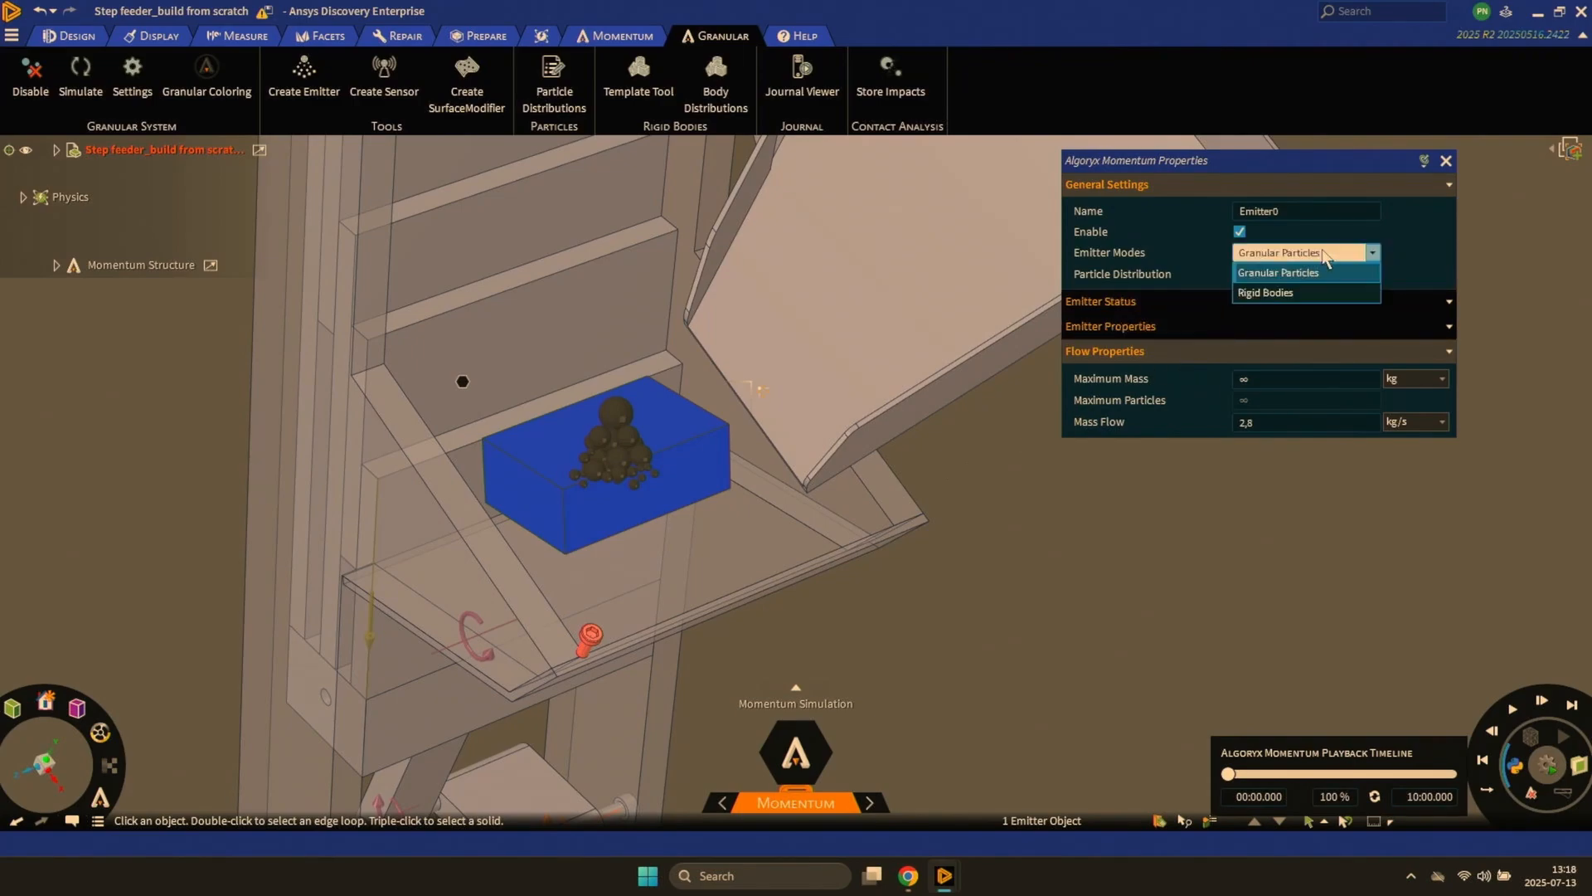
{"action": "left_click", "coordinate": [1301, 293]}
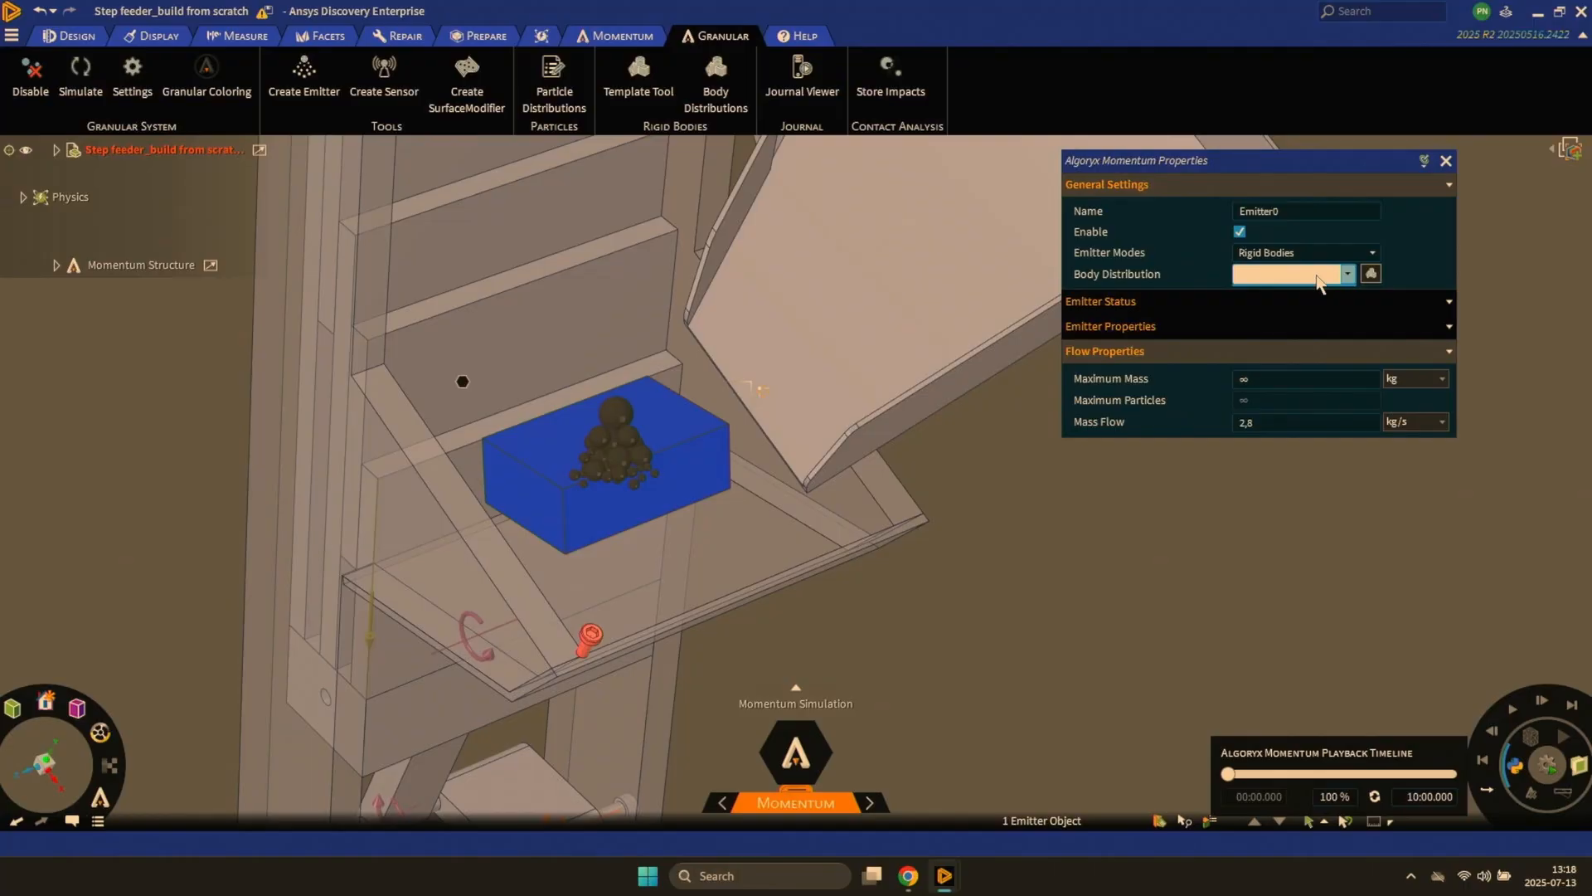
- Add a body distribution containing one body model for the emitter, and close the distribution settings
{"action": "left_click", "coordinate": [1372, 274]}
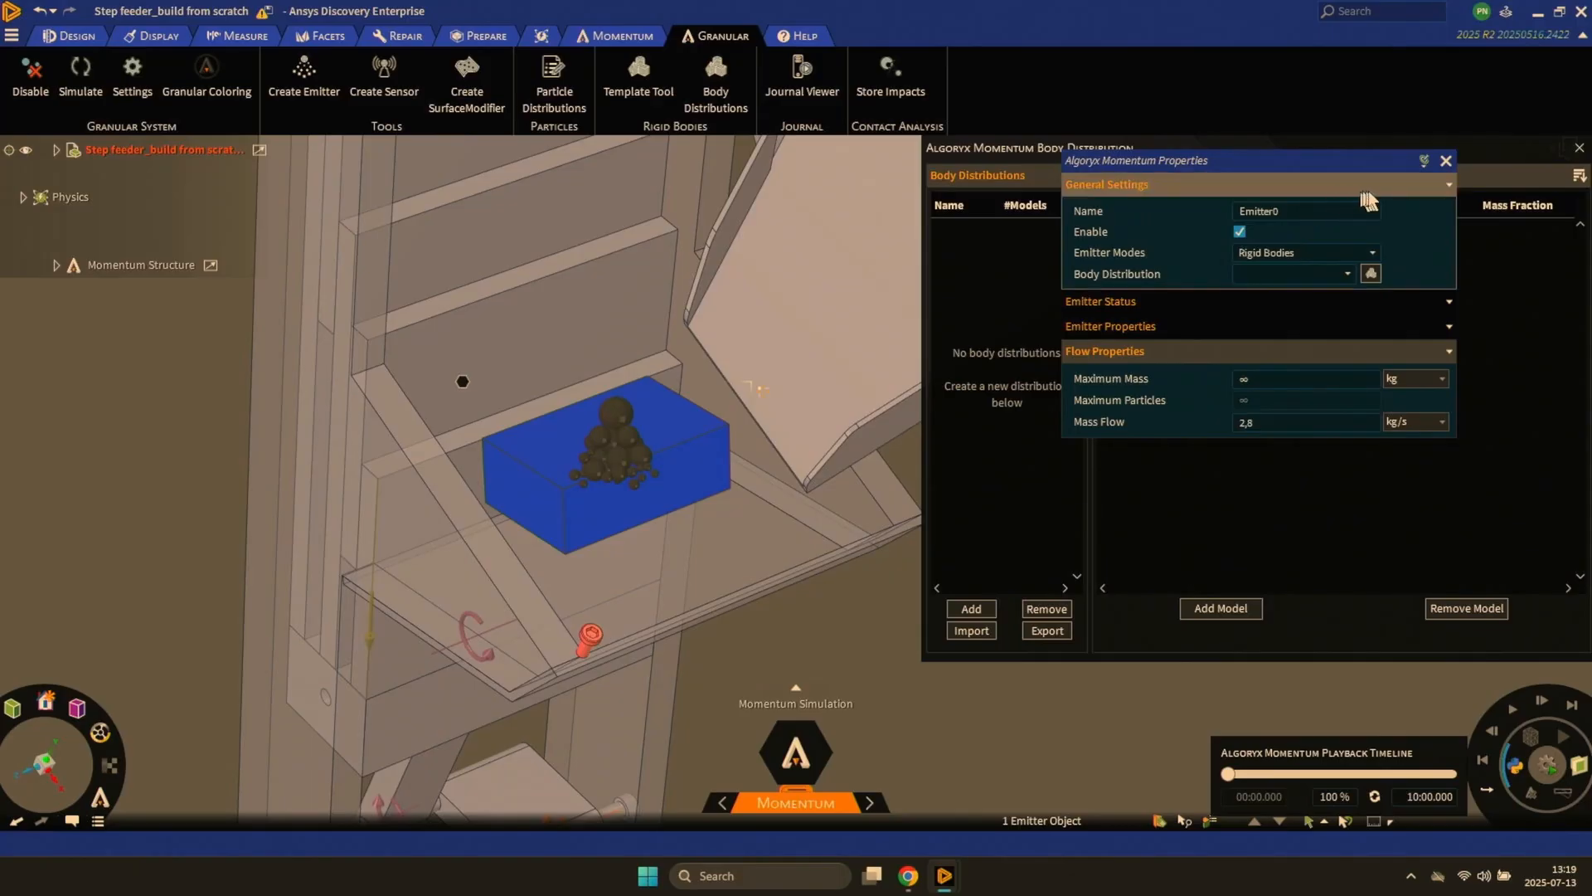
{"action": "left_click", "coordinate": [1446, 161]}
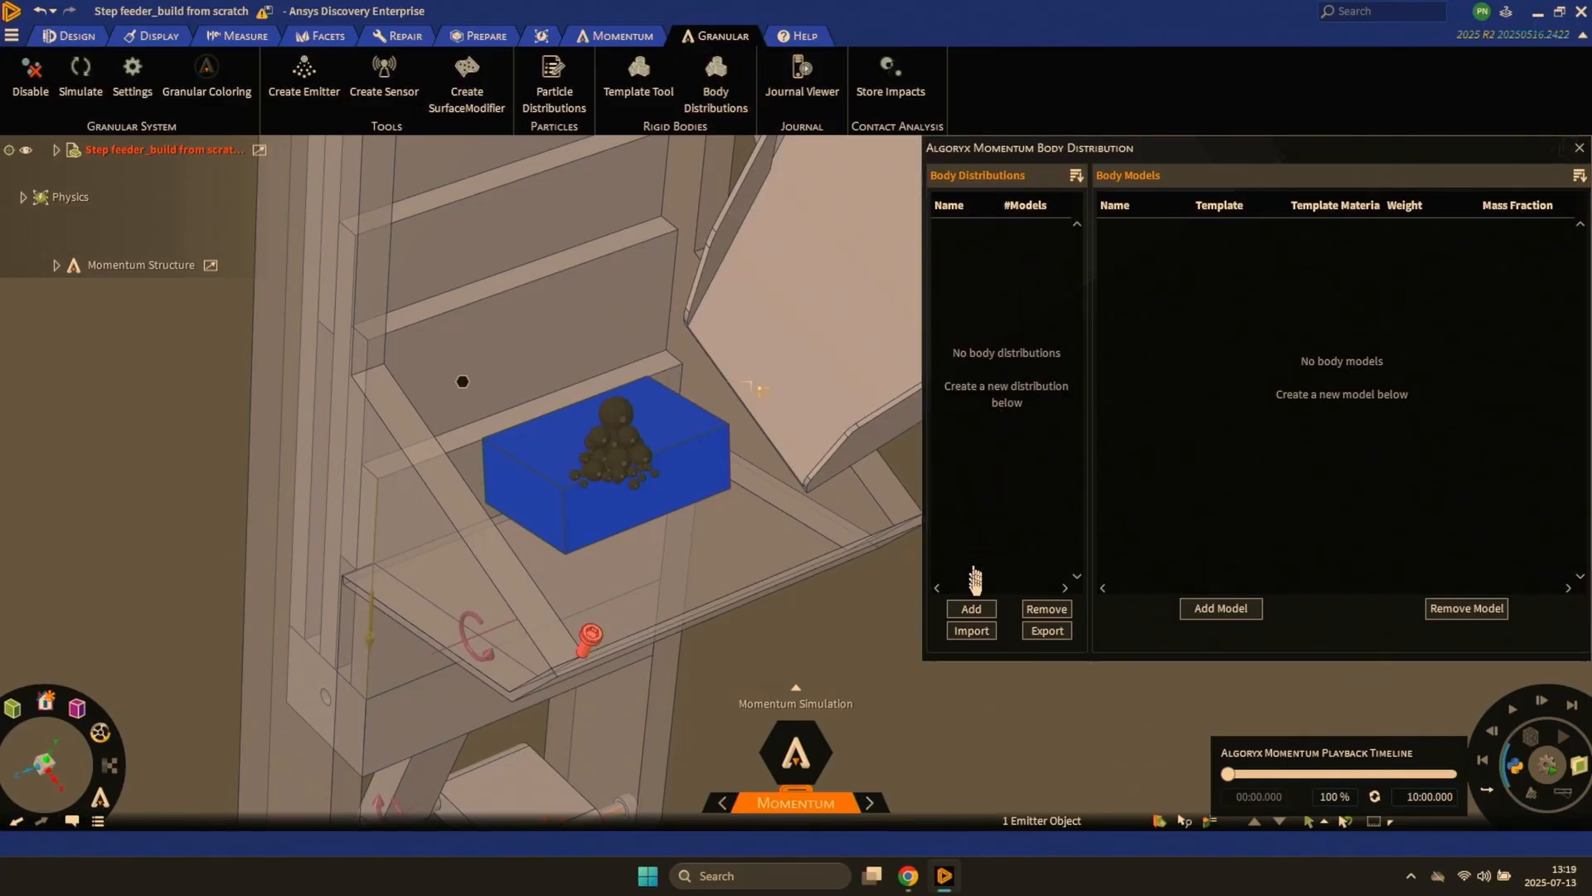
{"action": "left_click", "coordinate": [970, 614]}
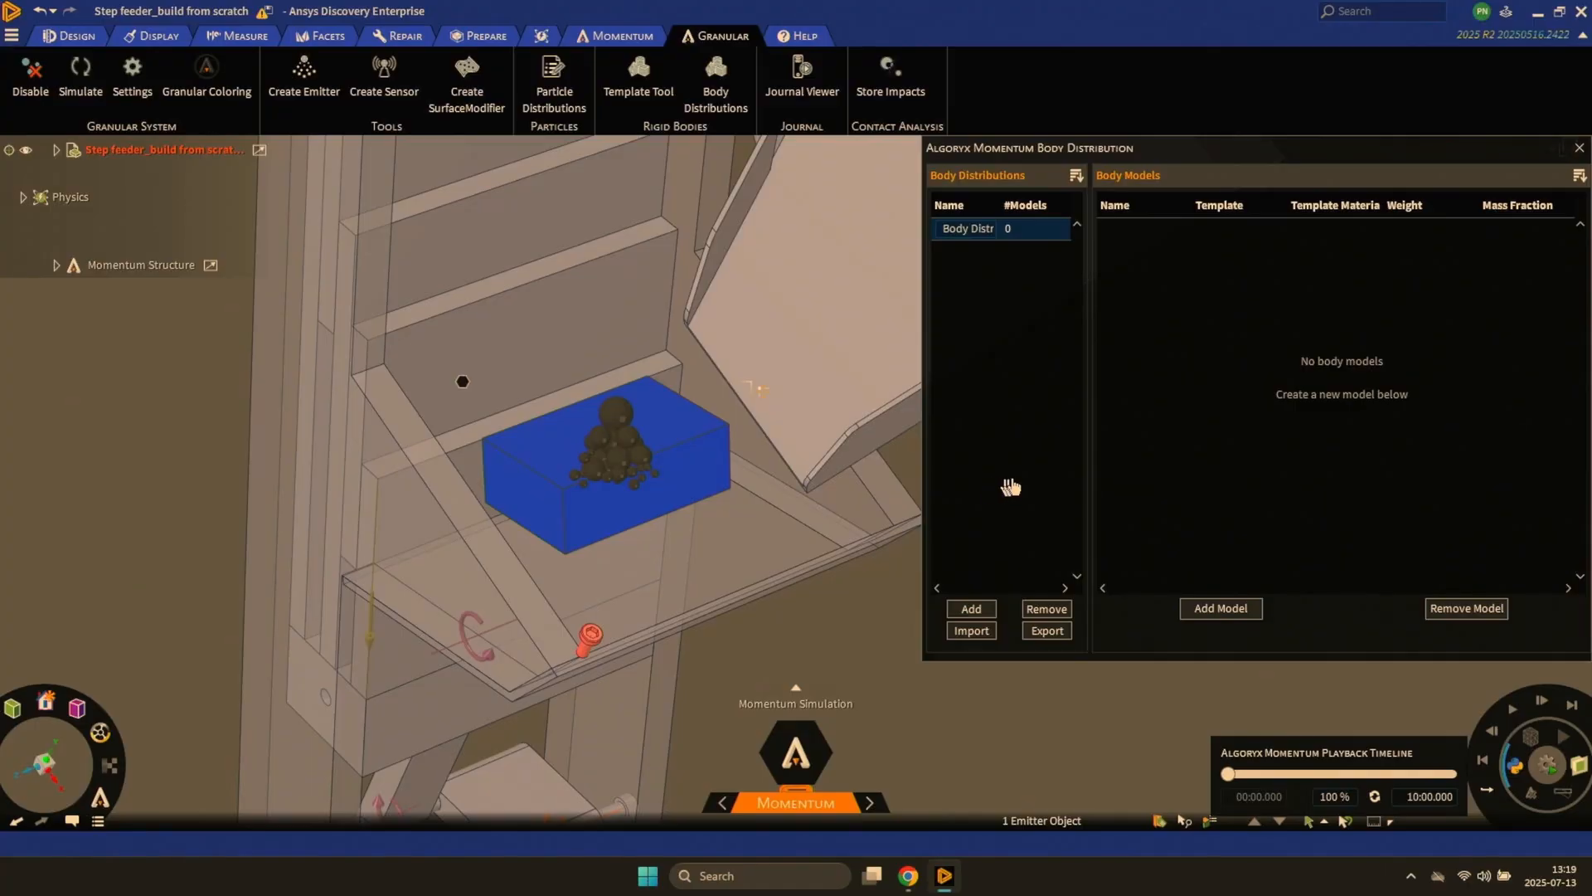
{"action": "left_click", "coordinate": [1212, 612]}
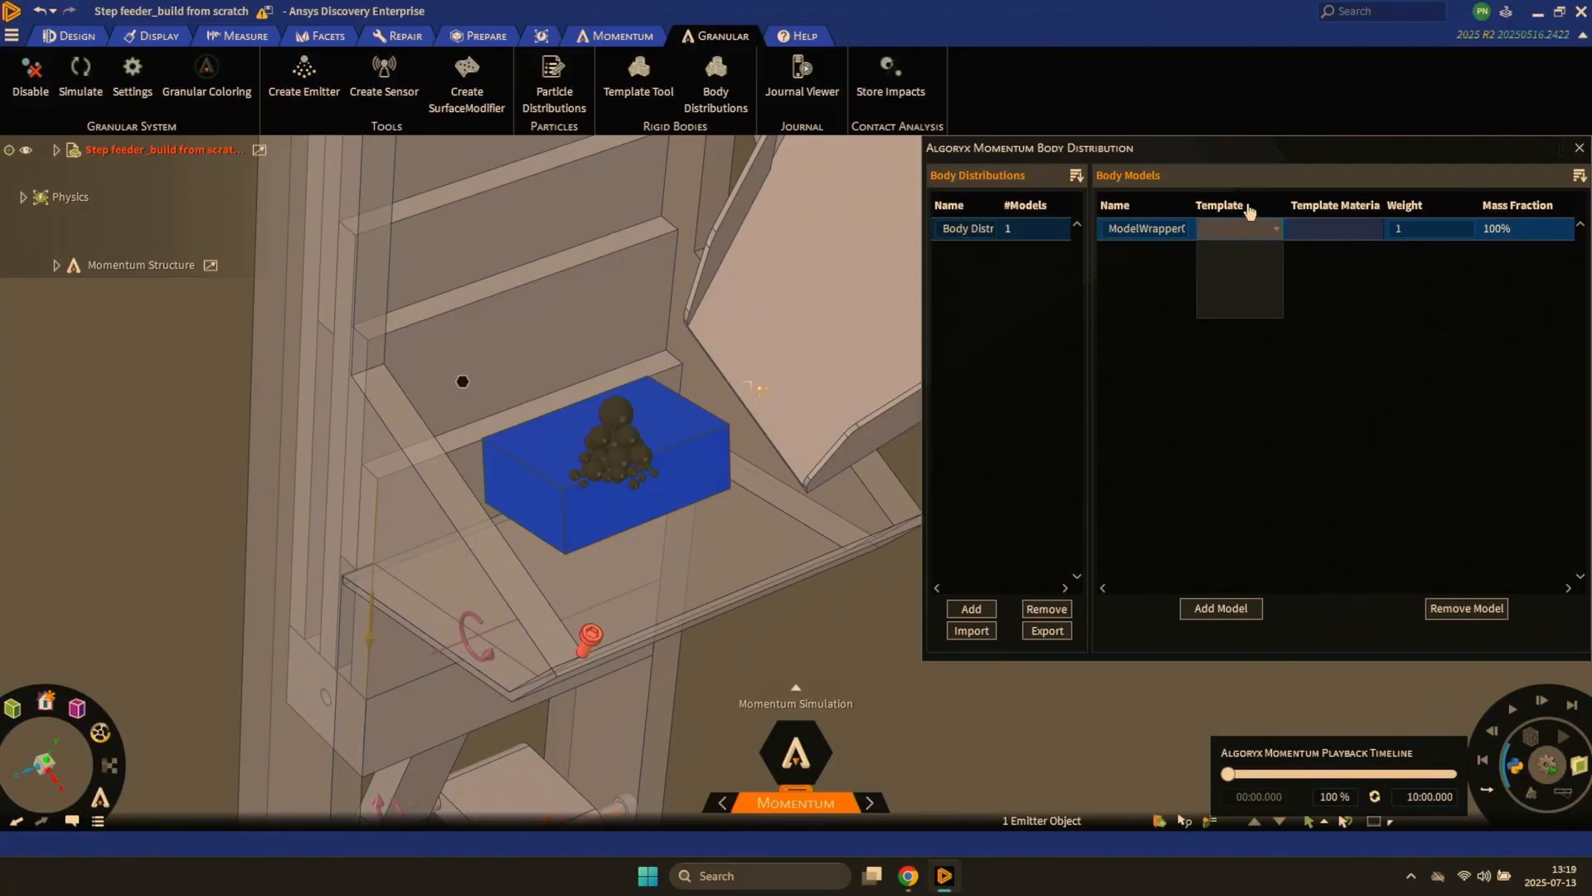
{"action": "left_click", "coordinate": [1581, 157]}
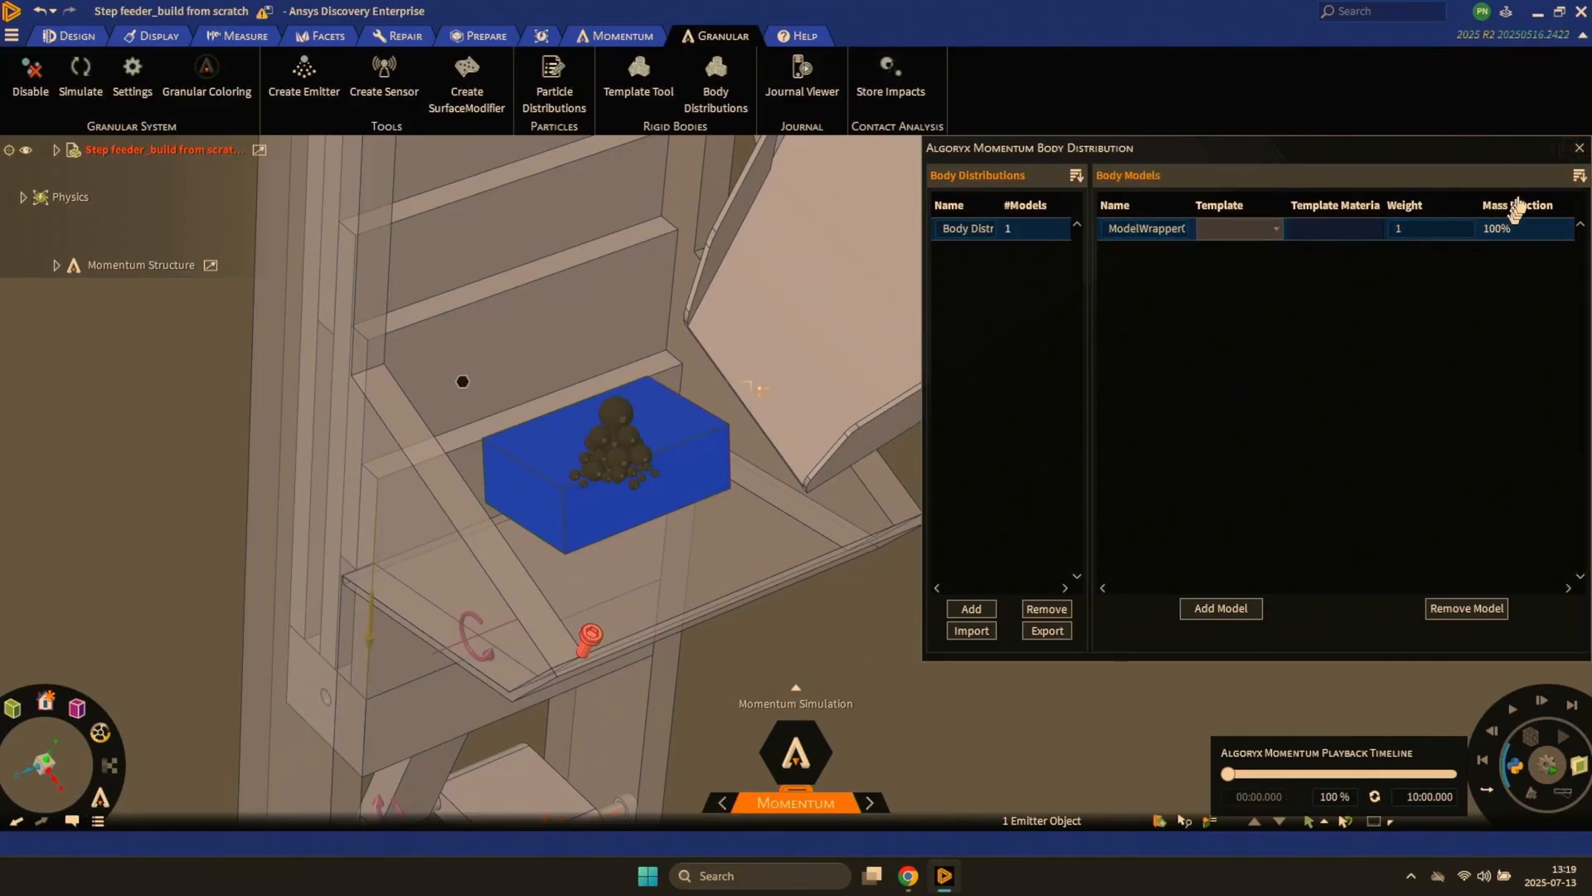
{"action": "left_click", "coordinate": [1576, 149]}
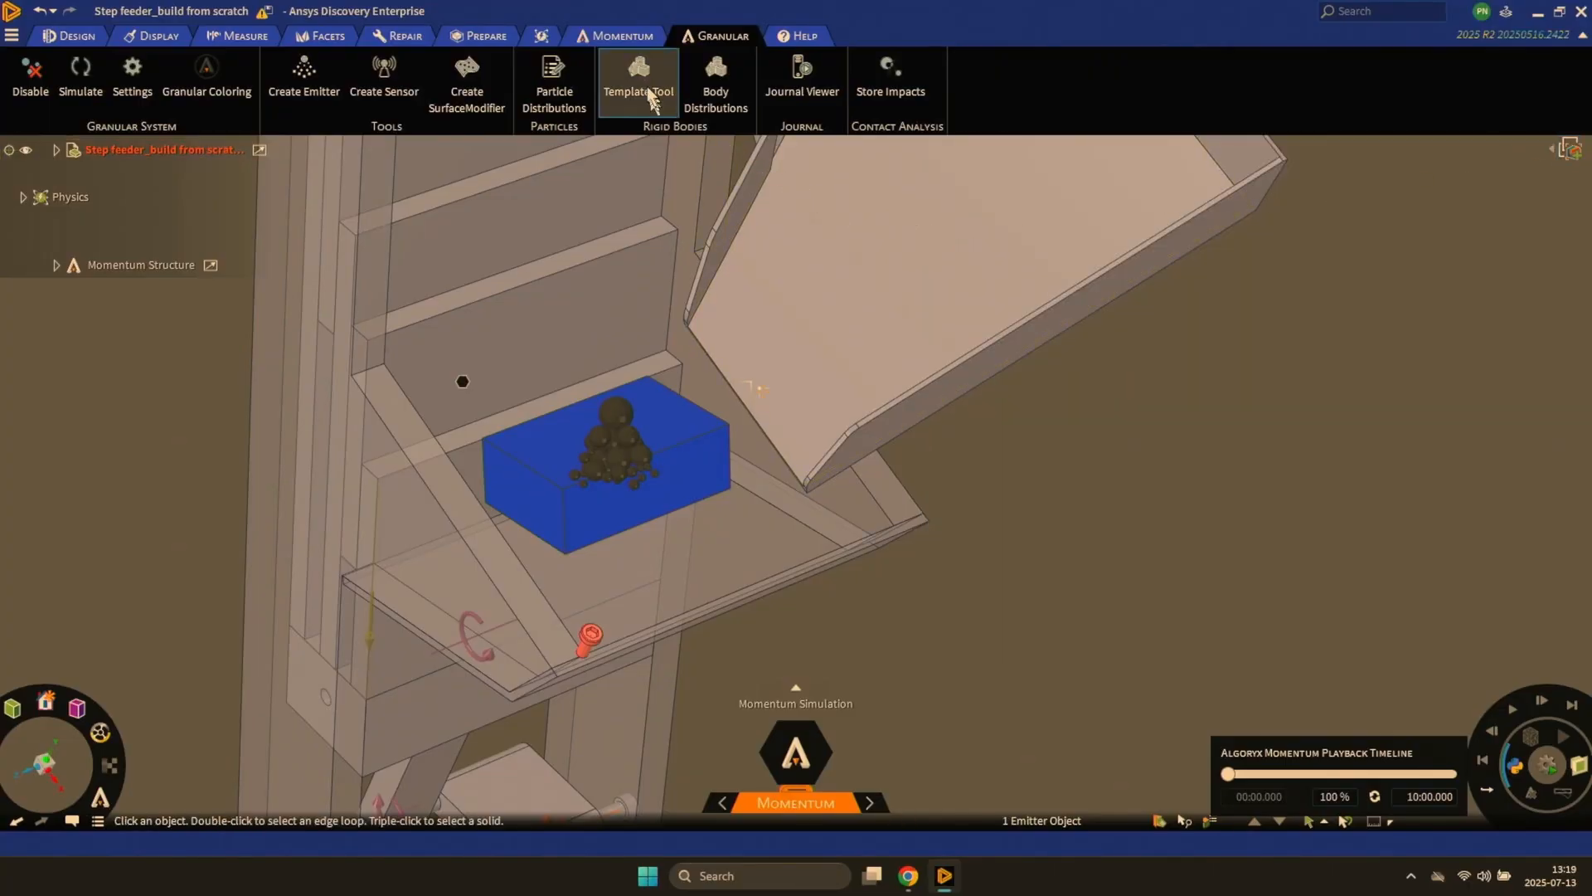
- Make the screw at the tray's front edge a rigid-body template with the Template Tool
{"action": "left_click", "coordinate": [638, 67]}
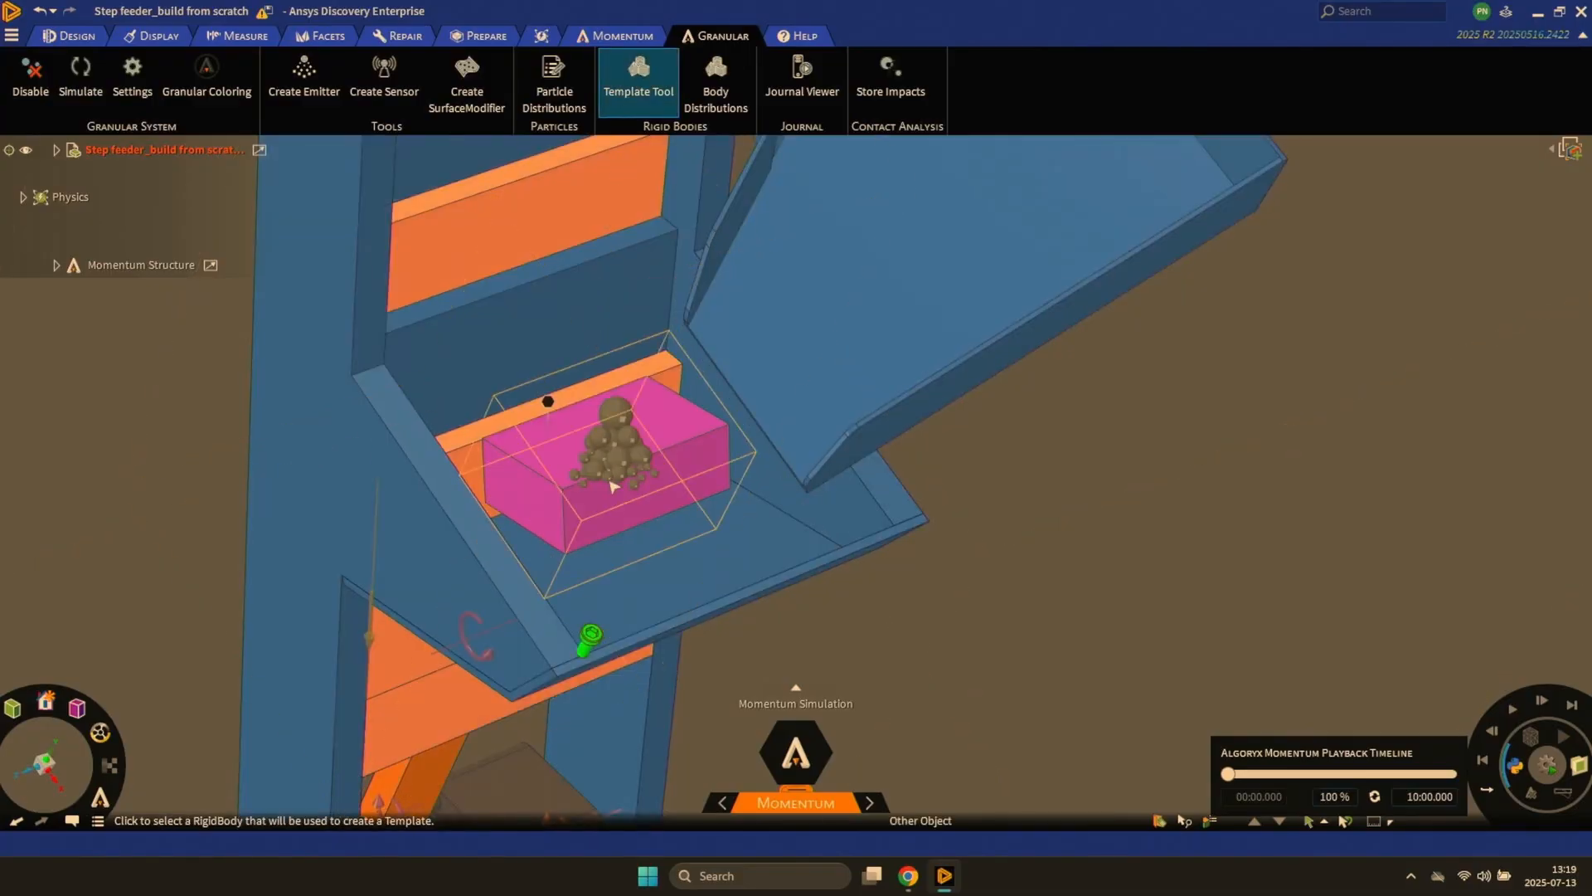
{"action": "left_click", "coordinate": [588, 651]}
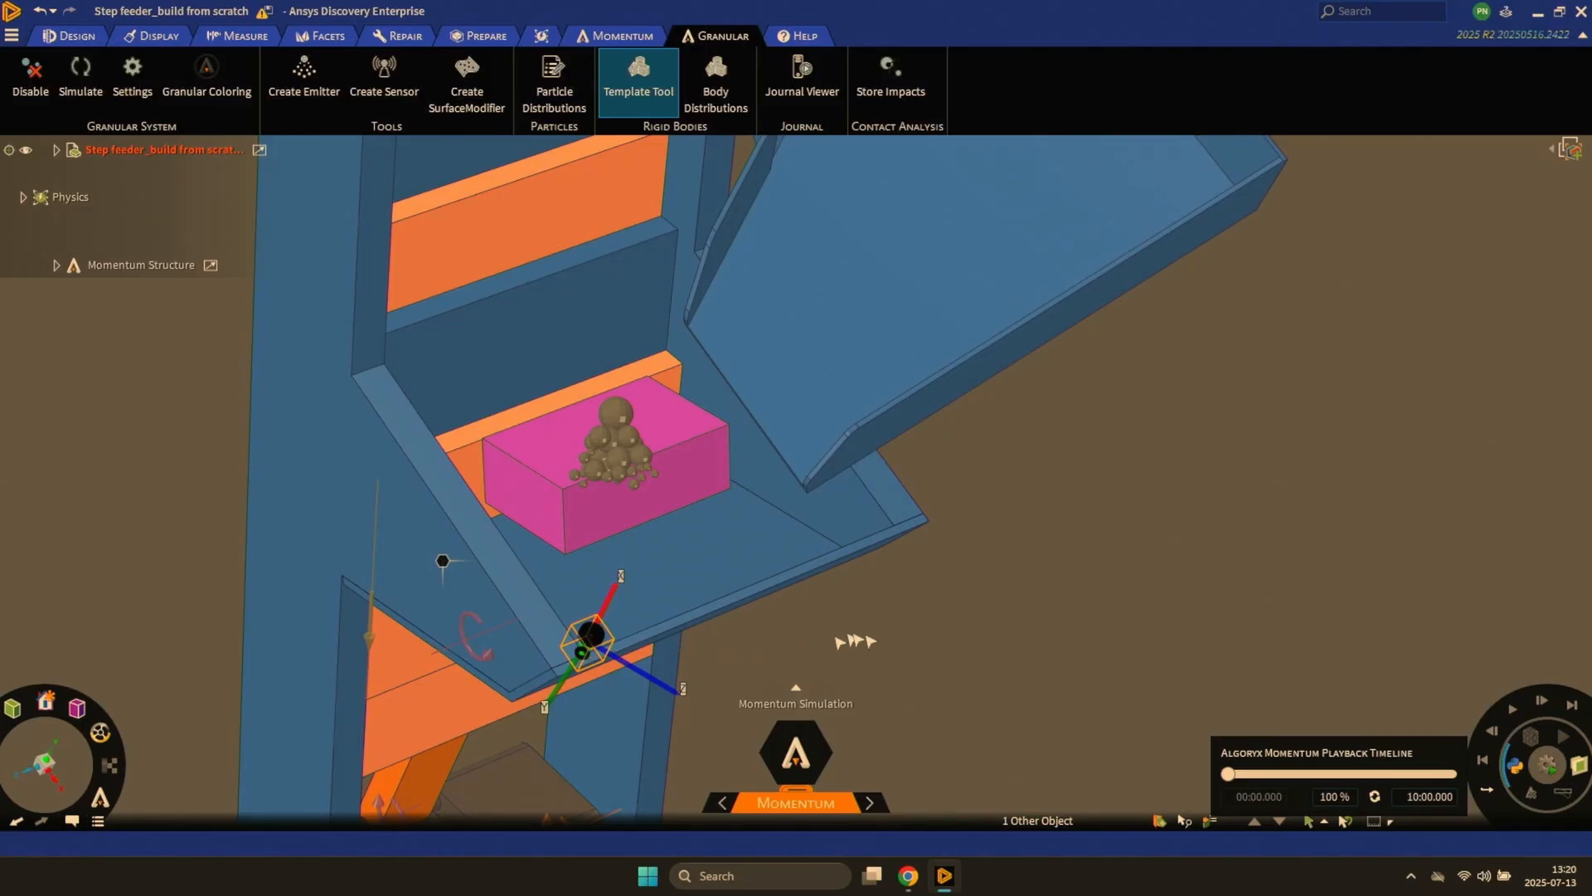
{"action": "key", "text": "Escape"}
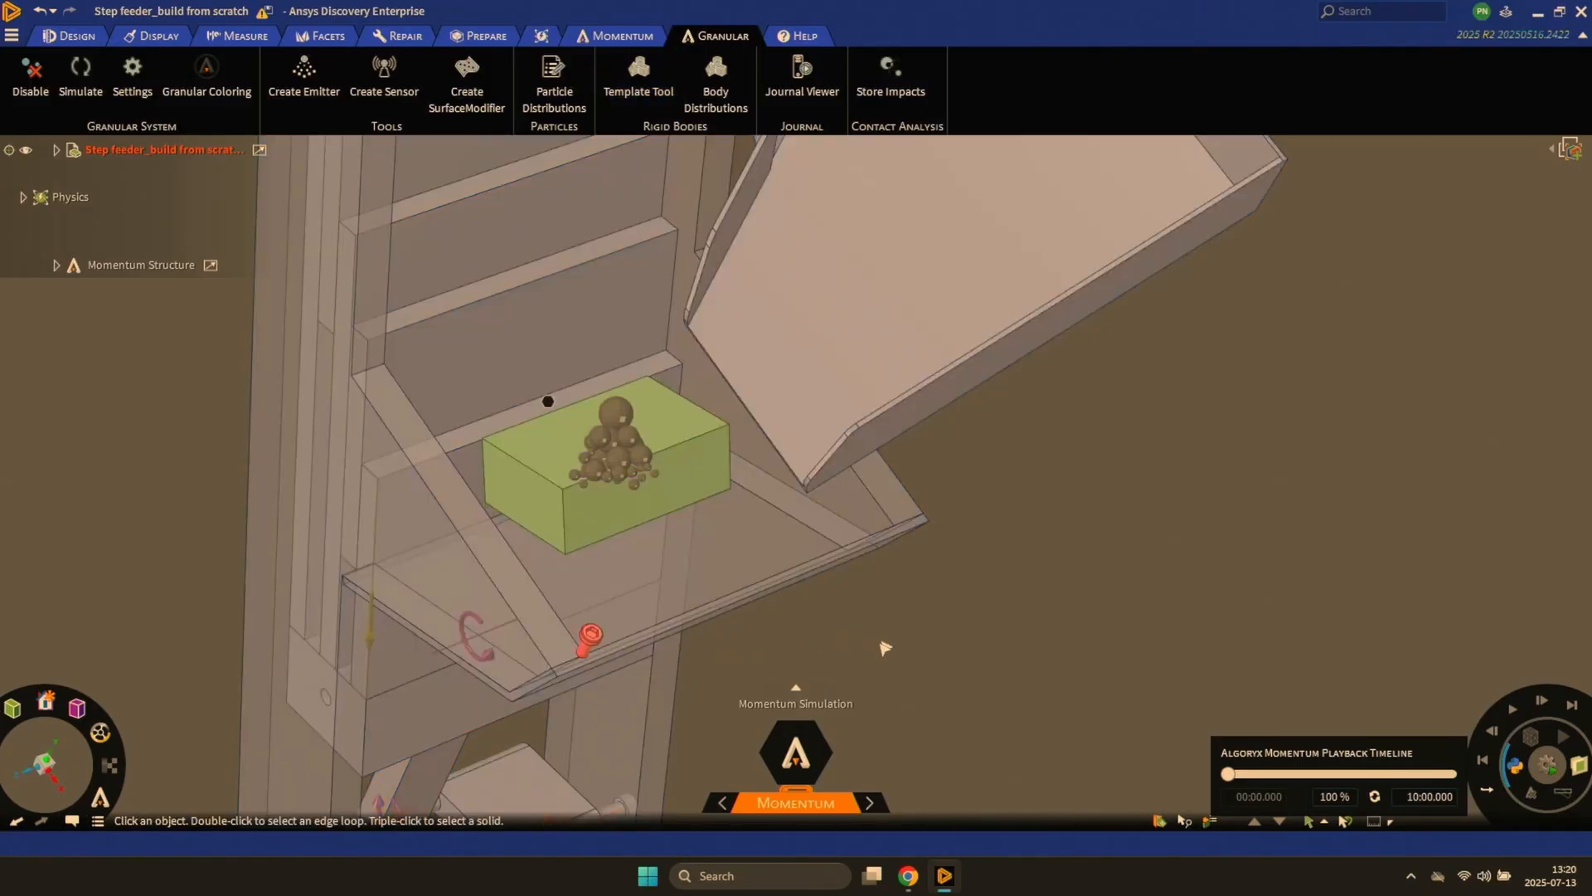
- Assign the Screw 1 template to the body model in the body distribution and close the distribution settings
{"action": "left_click", "coordinate": [713, 74]}
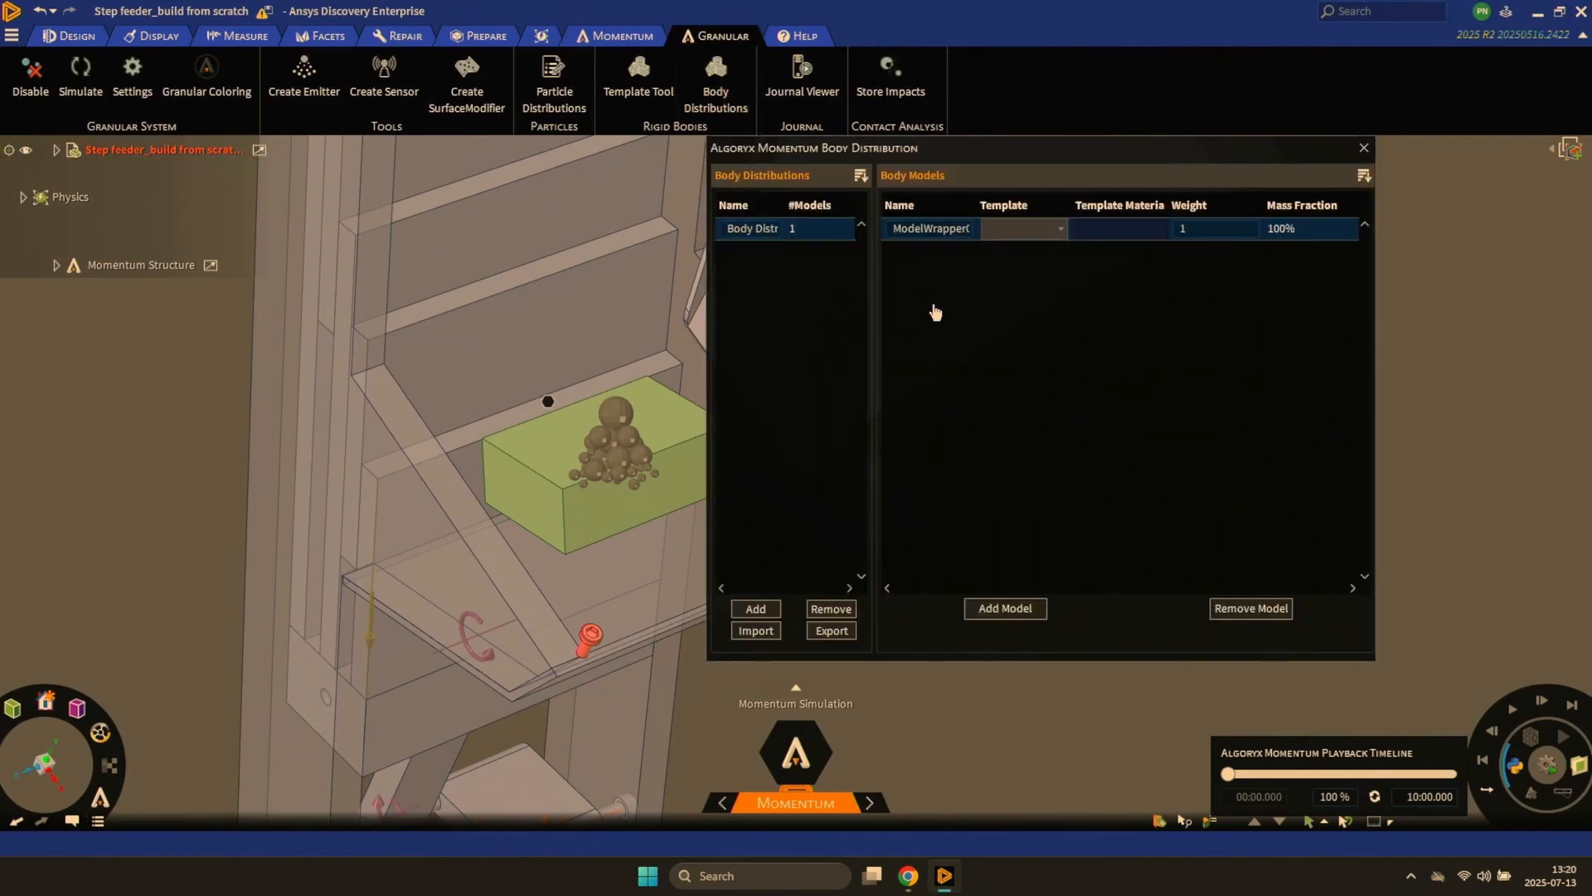
{"action": "left_click", "coordinate": [1061, 230]}
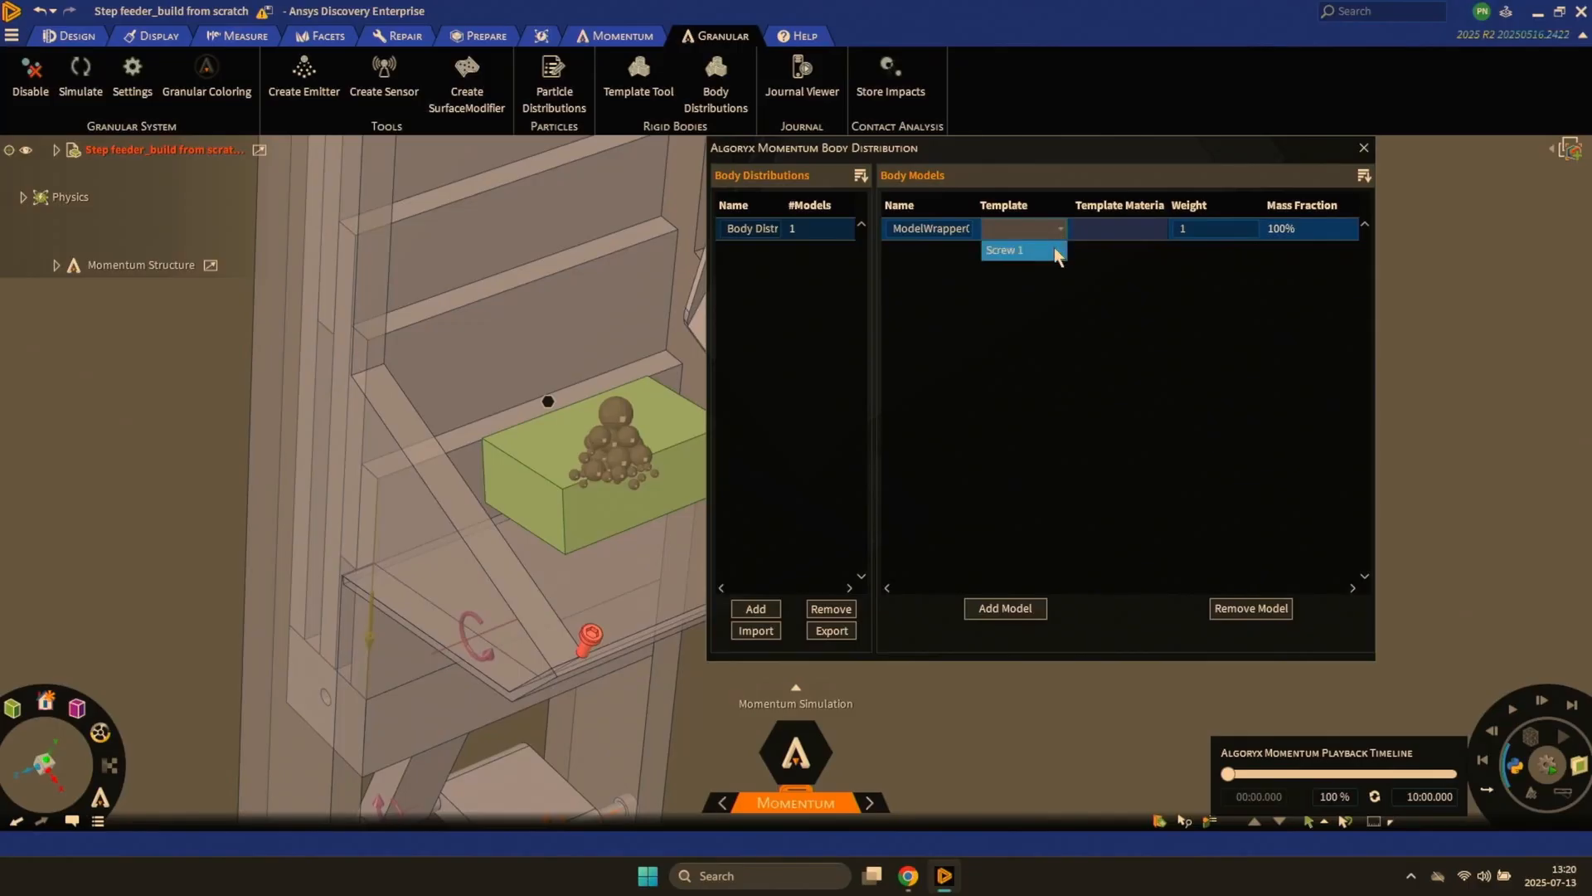
{"action": "left_click", "coordinate": [1055, 249]}
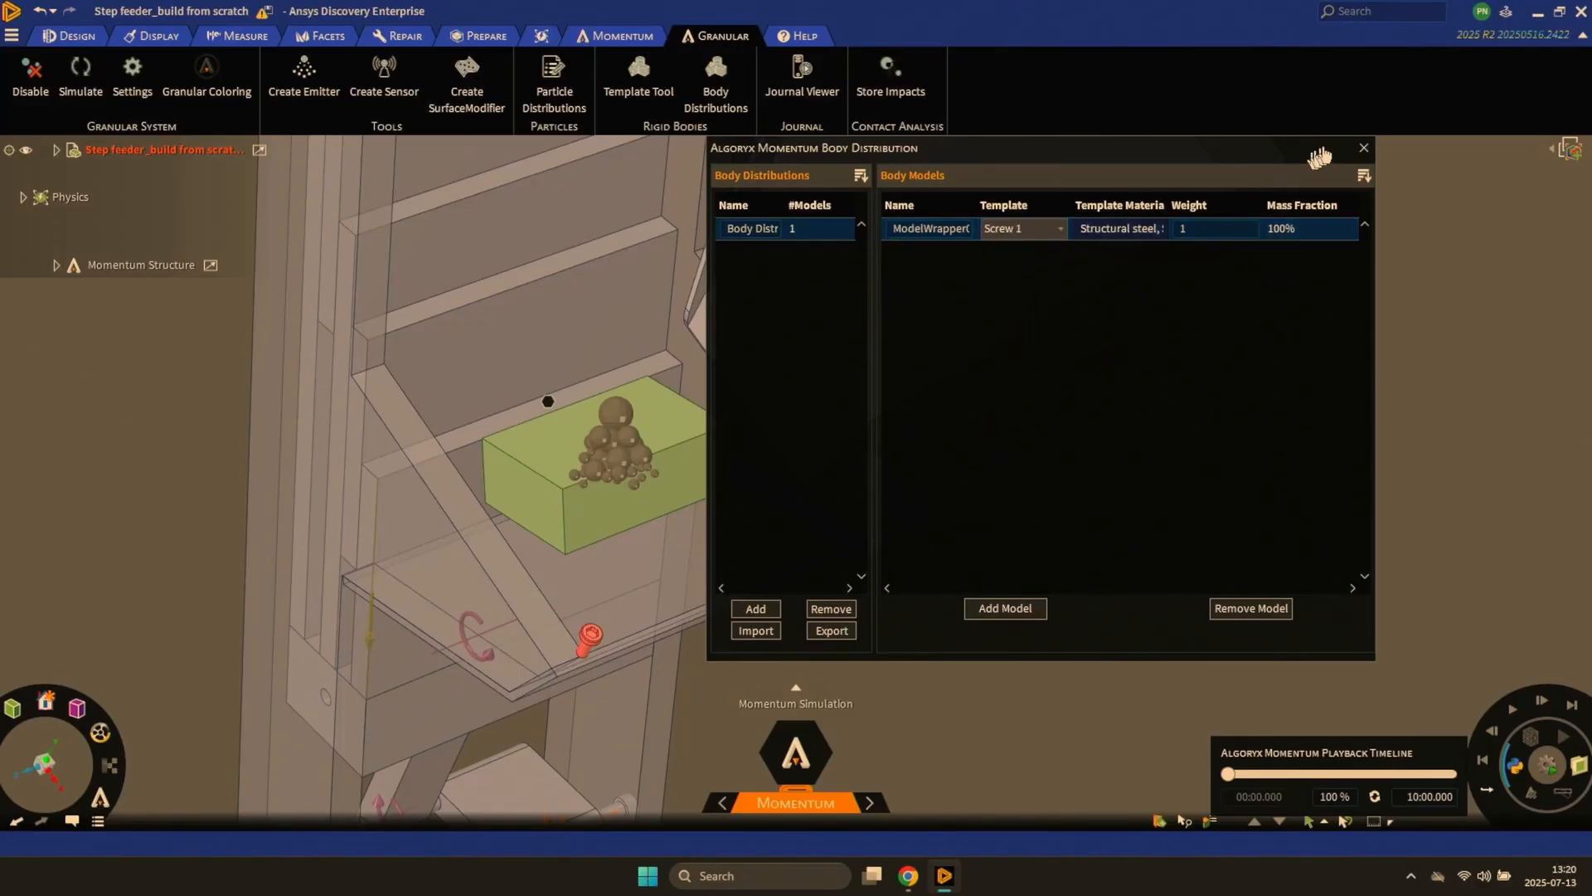
{"action": "left_click", "coordinate": [1362, 150]}
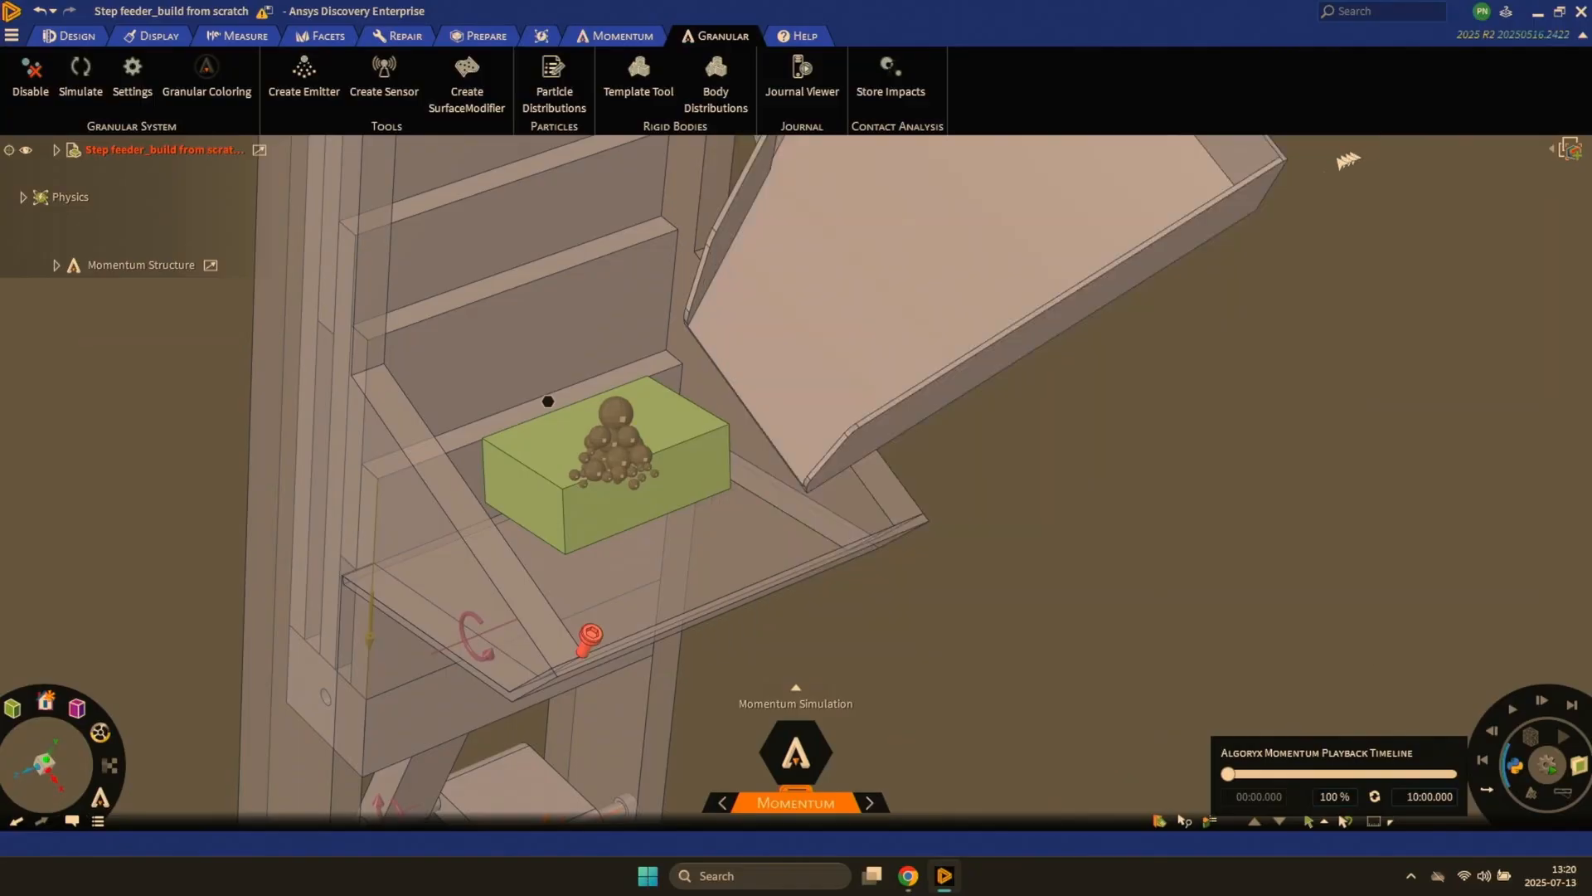
- Assign Body Distribution 4 to the block emitter and set its mass flow to 0,1 kg/s
{"action": "left_click", "coordinate": [632, 464]}
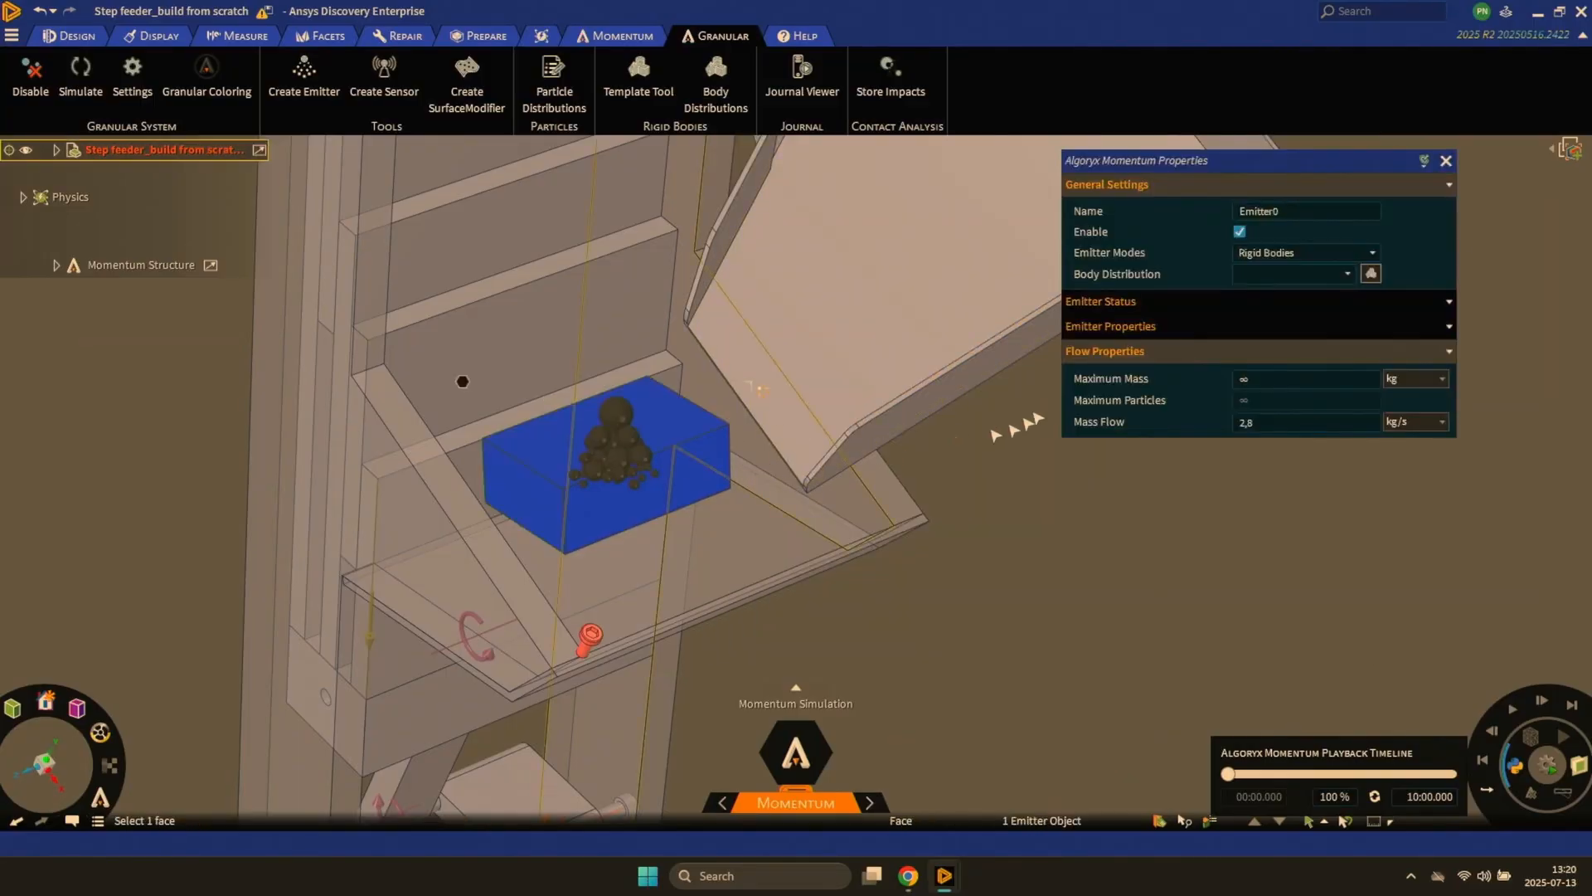
{"action": "left_click", "coordinate": [1304, 274]}
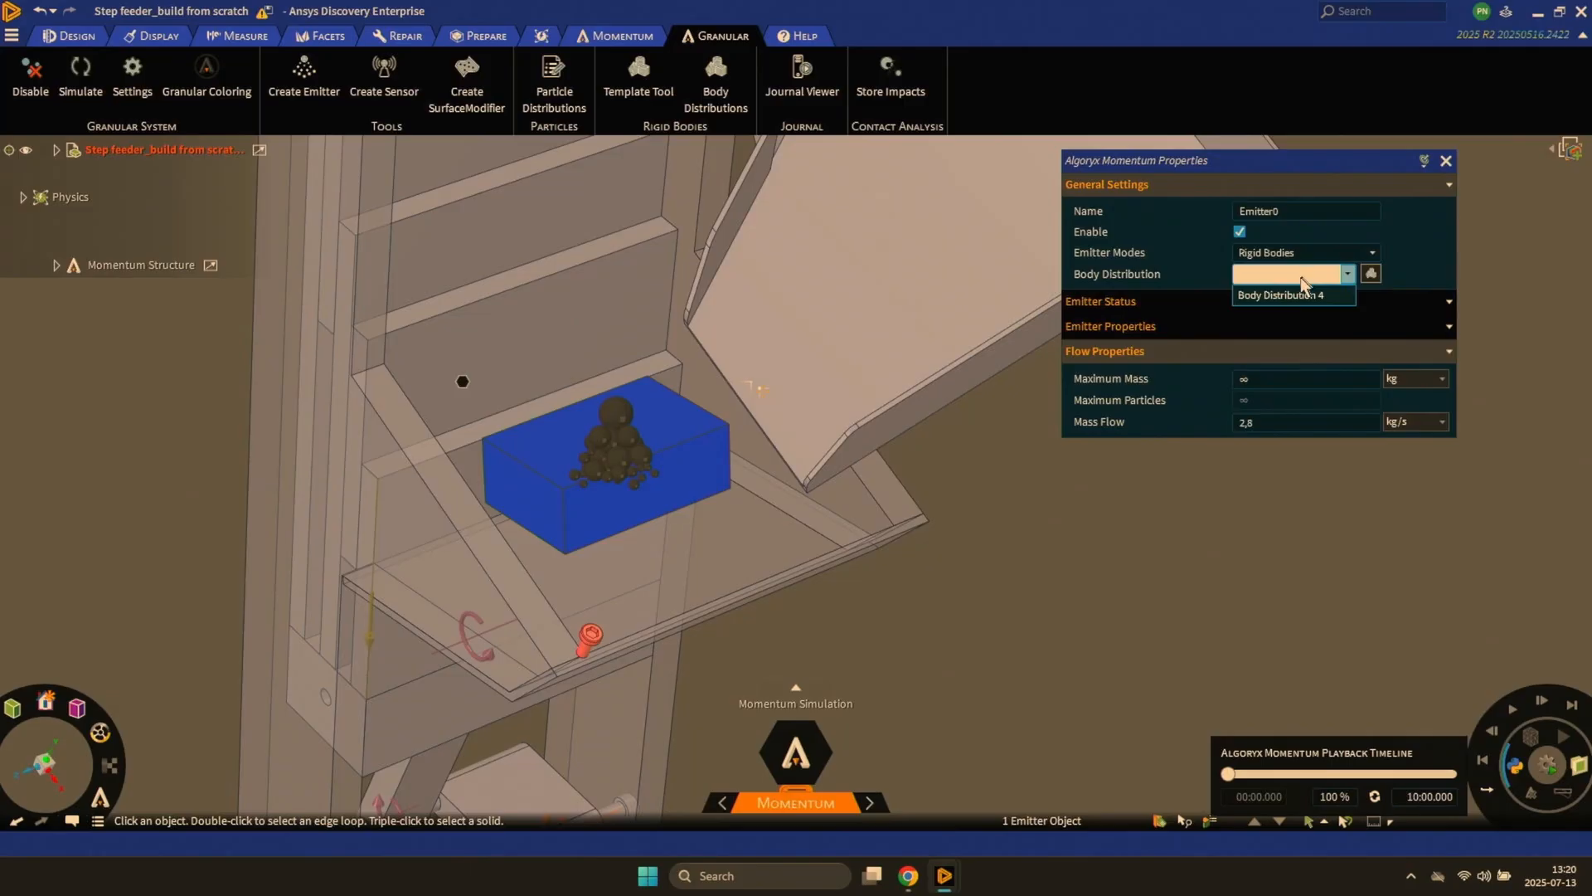
{"action": "left_click", "coordinate": [1296, 296]}
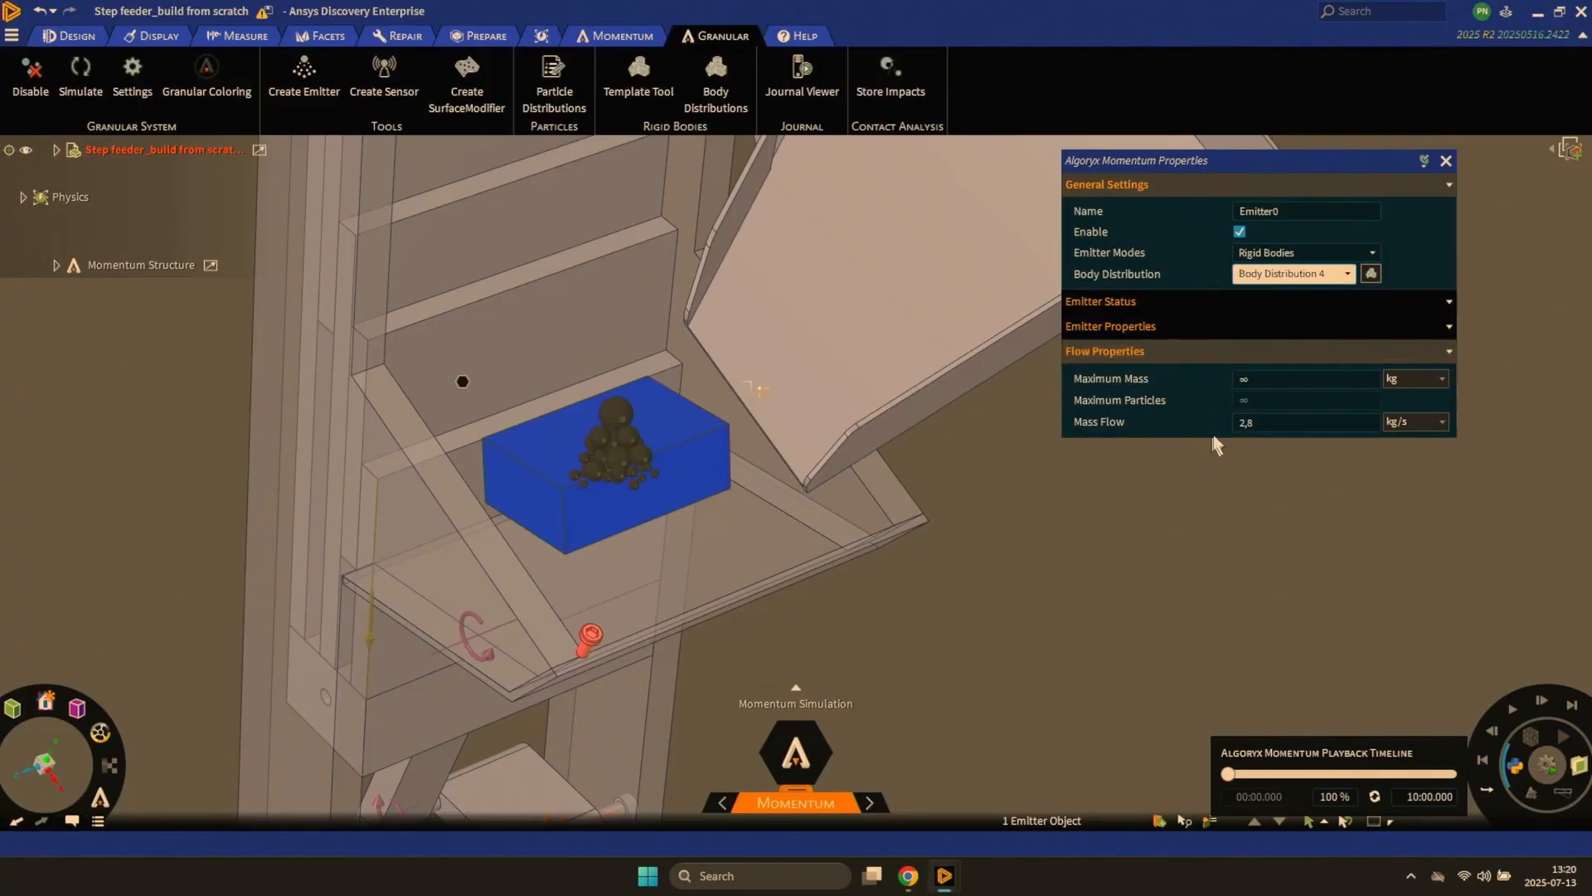
{"action": "left_click", "coordinate": [1244, 425]}
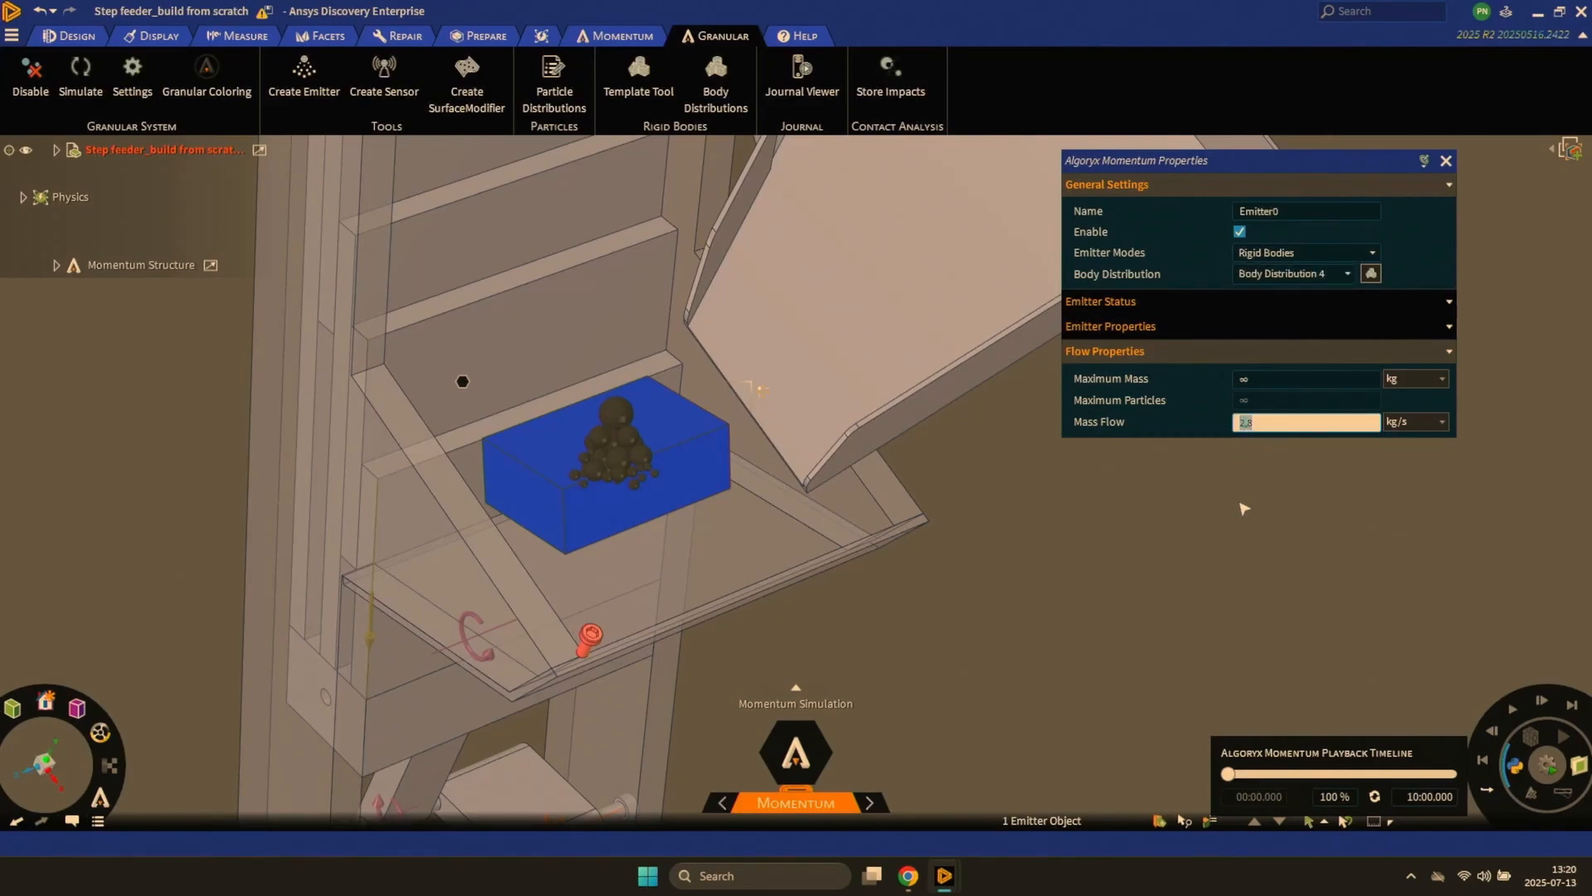
{"action": "type", "text": "0,1"}
{"action": "key", "text": "Return"}
{"action": "left_click", "coordinate": [994, 536]}
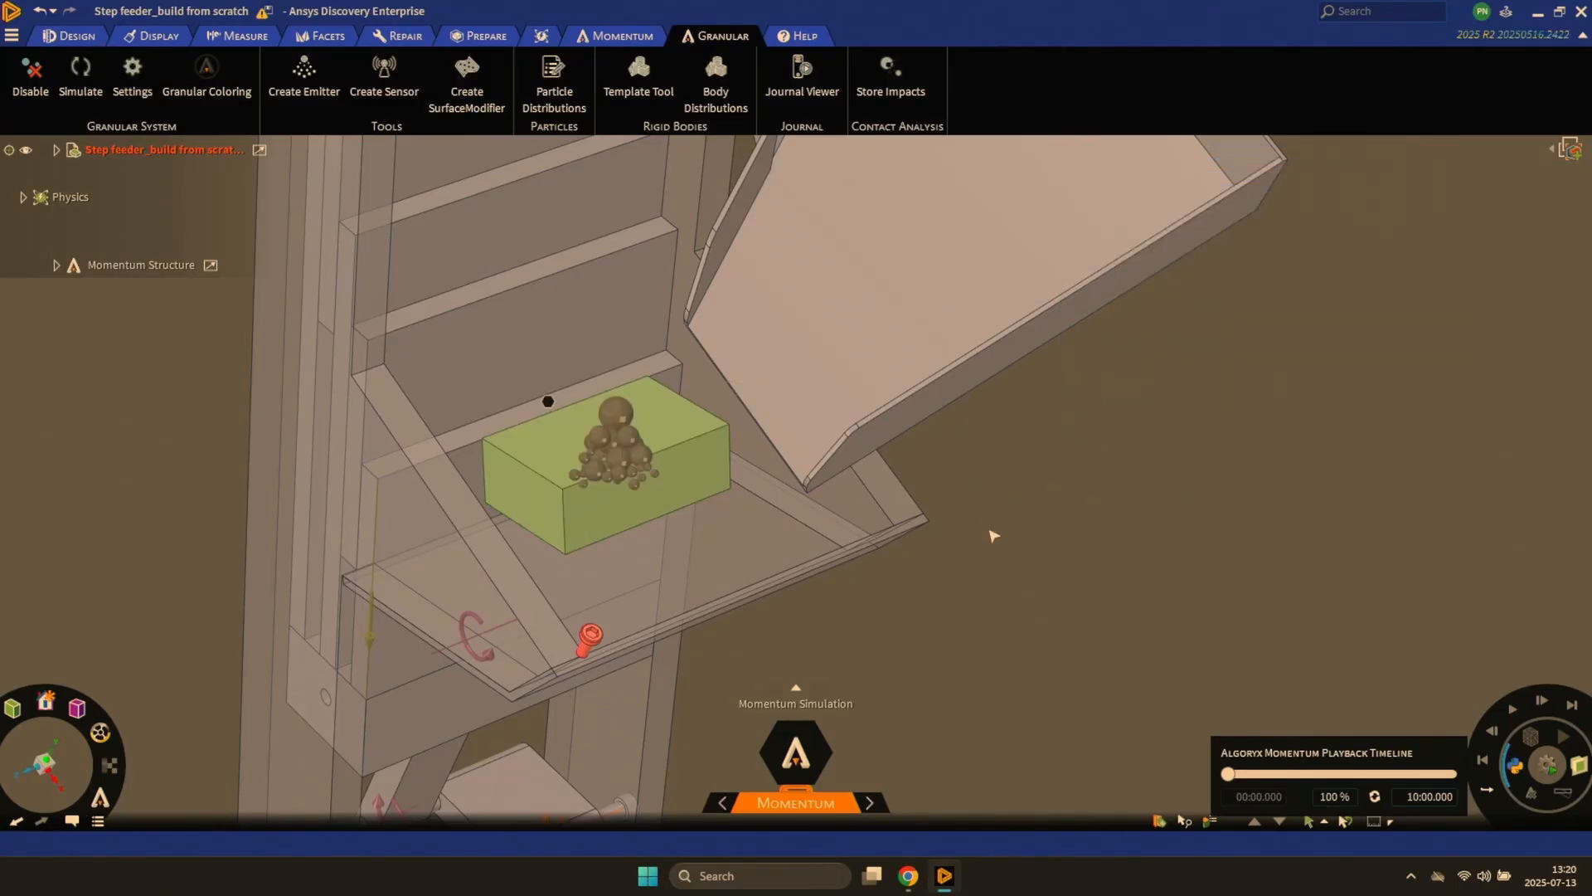
- Test the screw emission in a short simulation, reset it, and turn off the rendering of contacts
{"action": "left_click", "coordinate": [618, 36]}
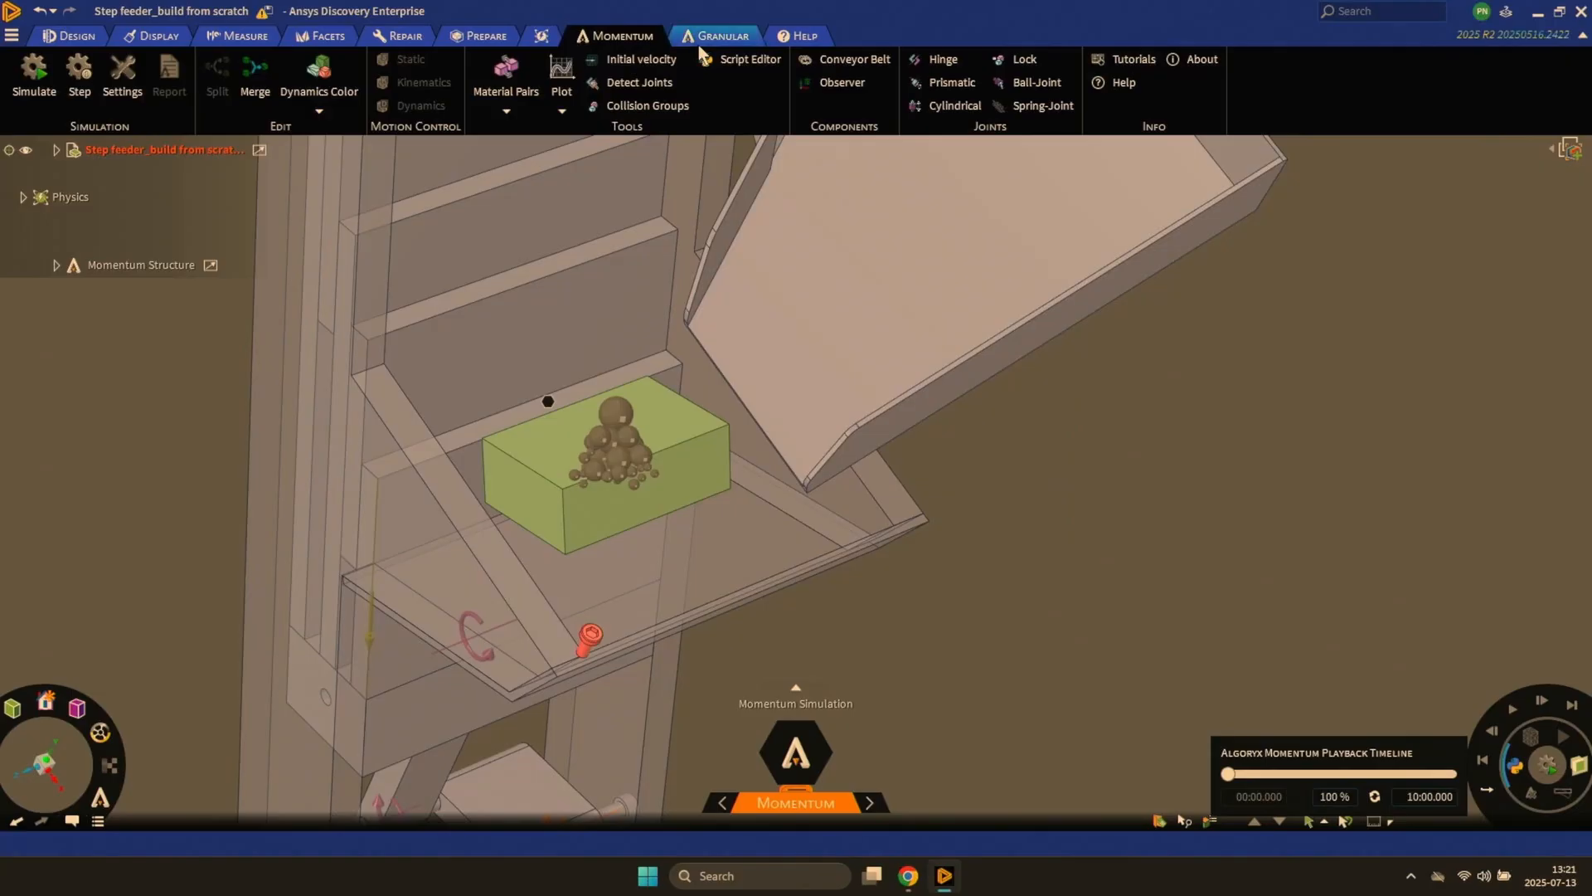
{"action": "left_click", "coordinate": [704, 37]}
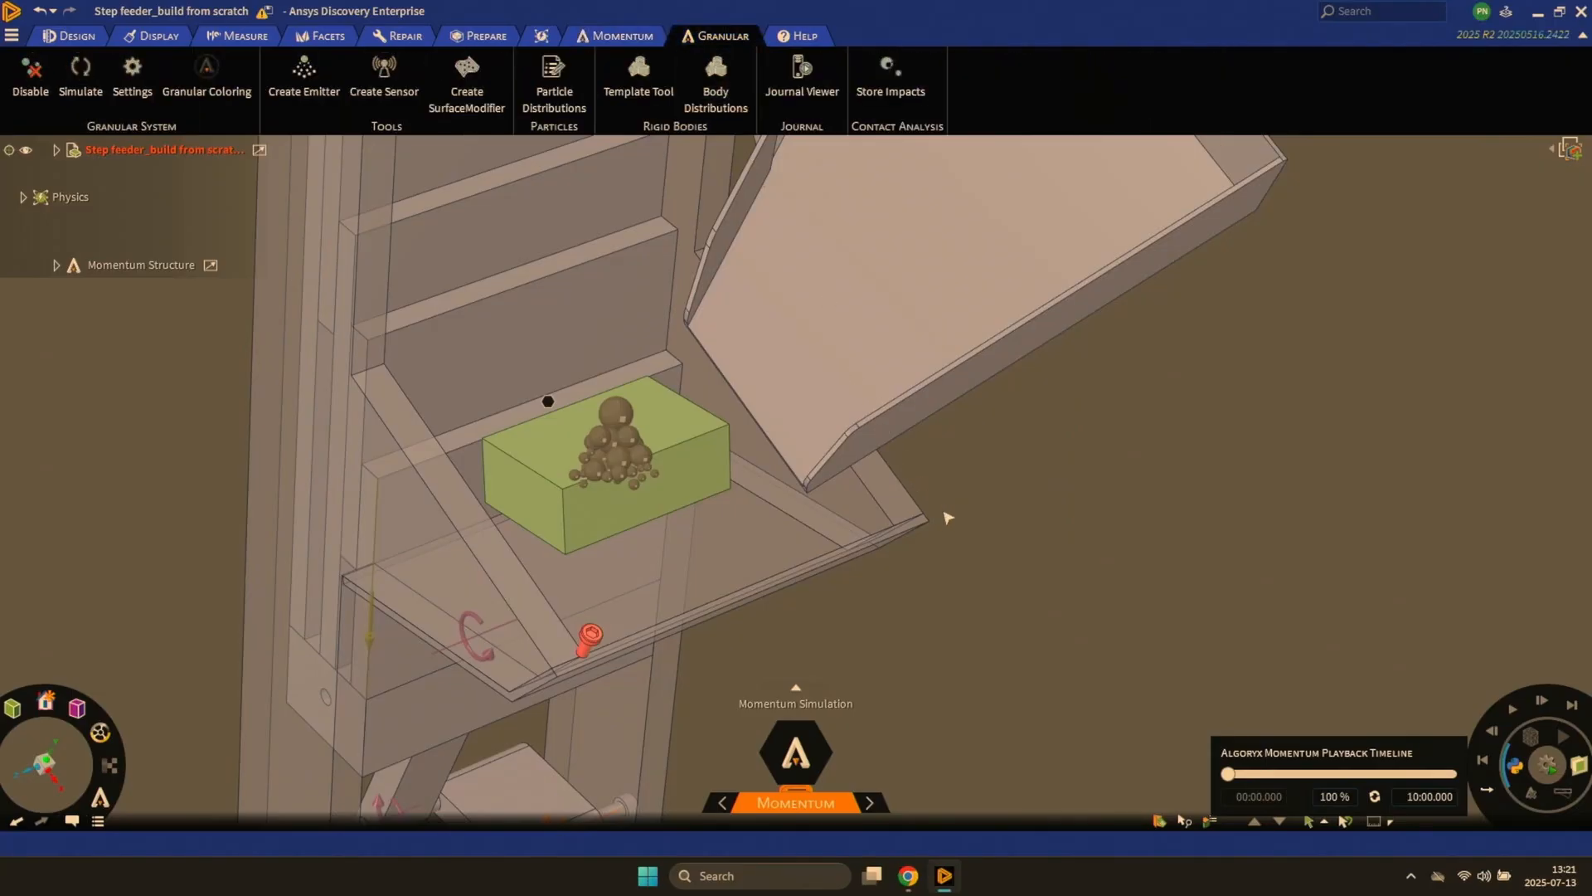
{"action": "key", "text": "space"}
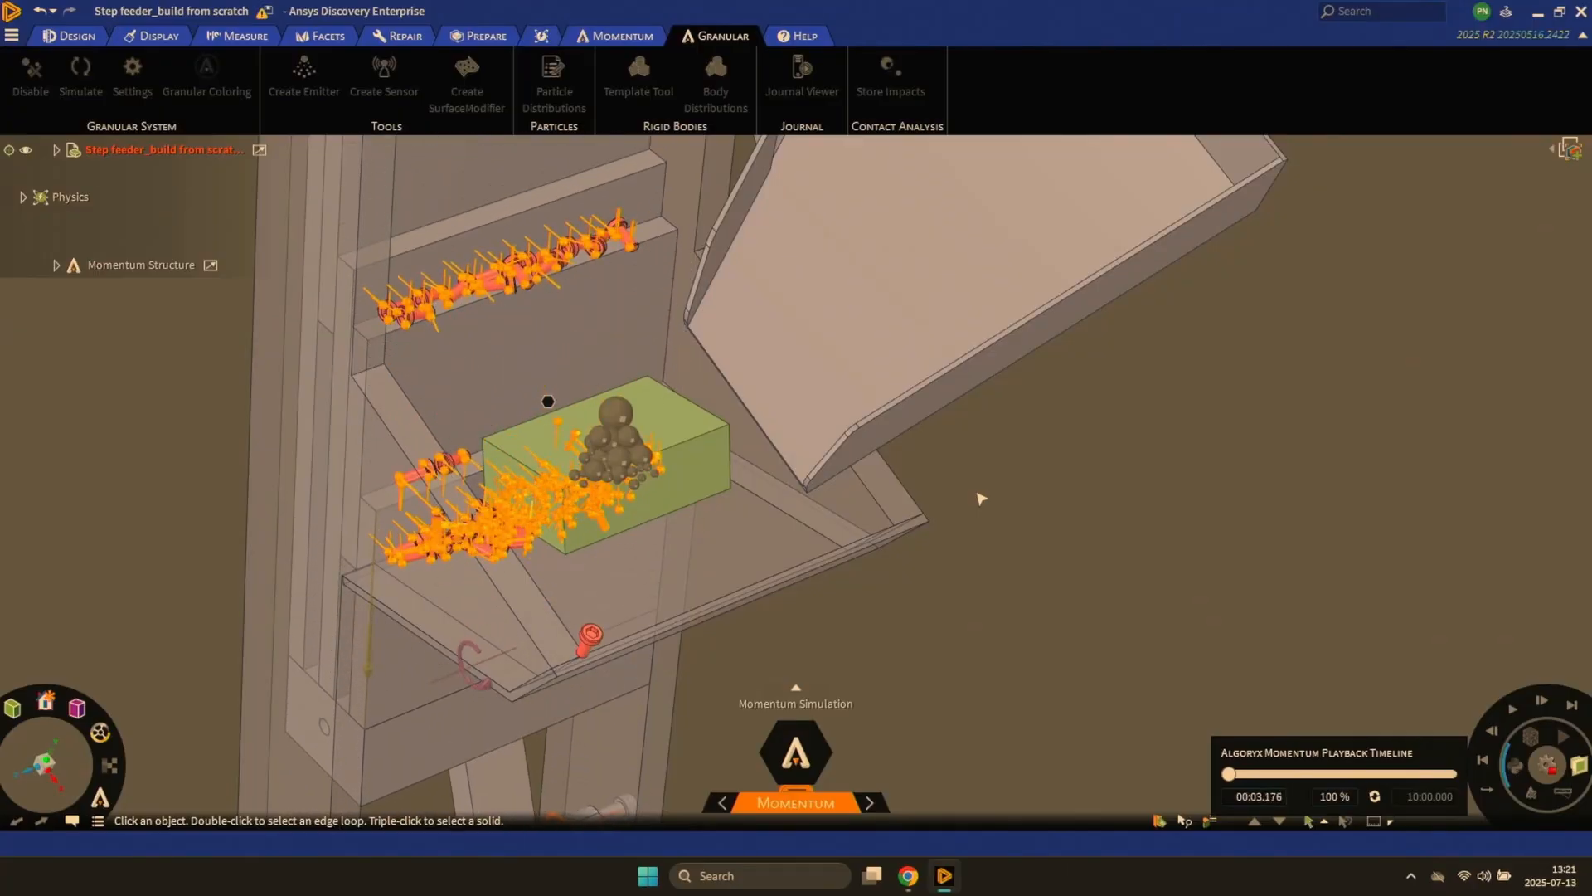
{"action": "key", "text": "Escape"}
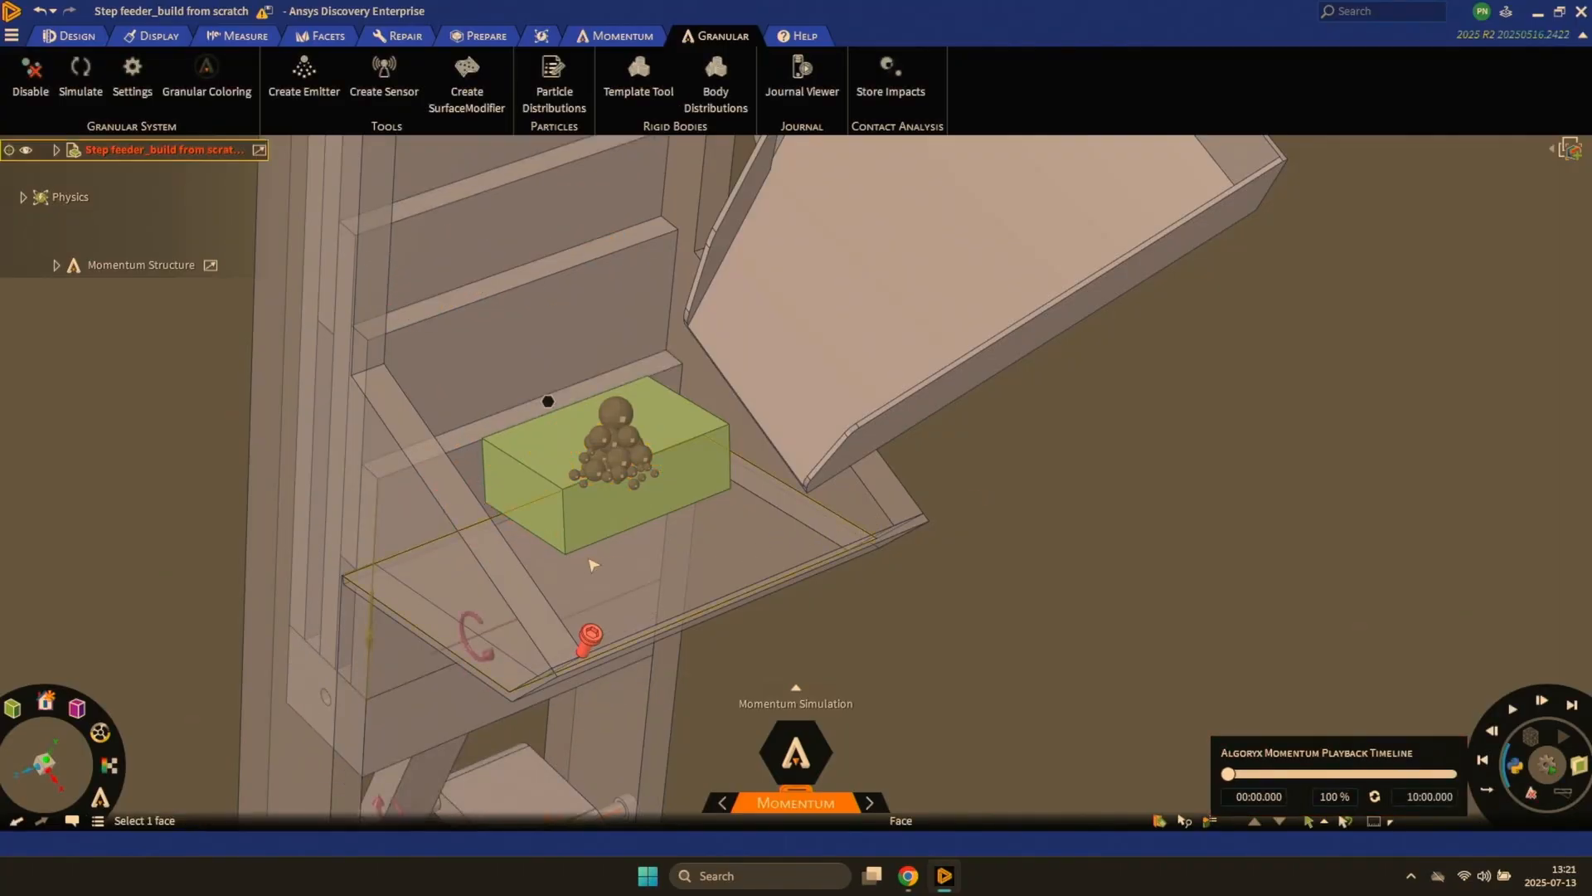
{"action": "left_click", "coordinate": [100, 799]}
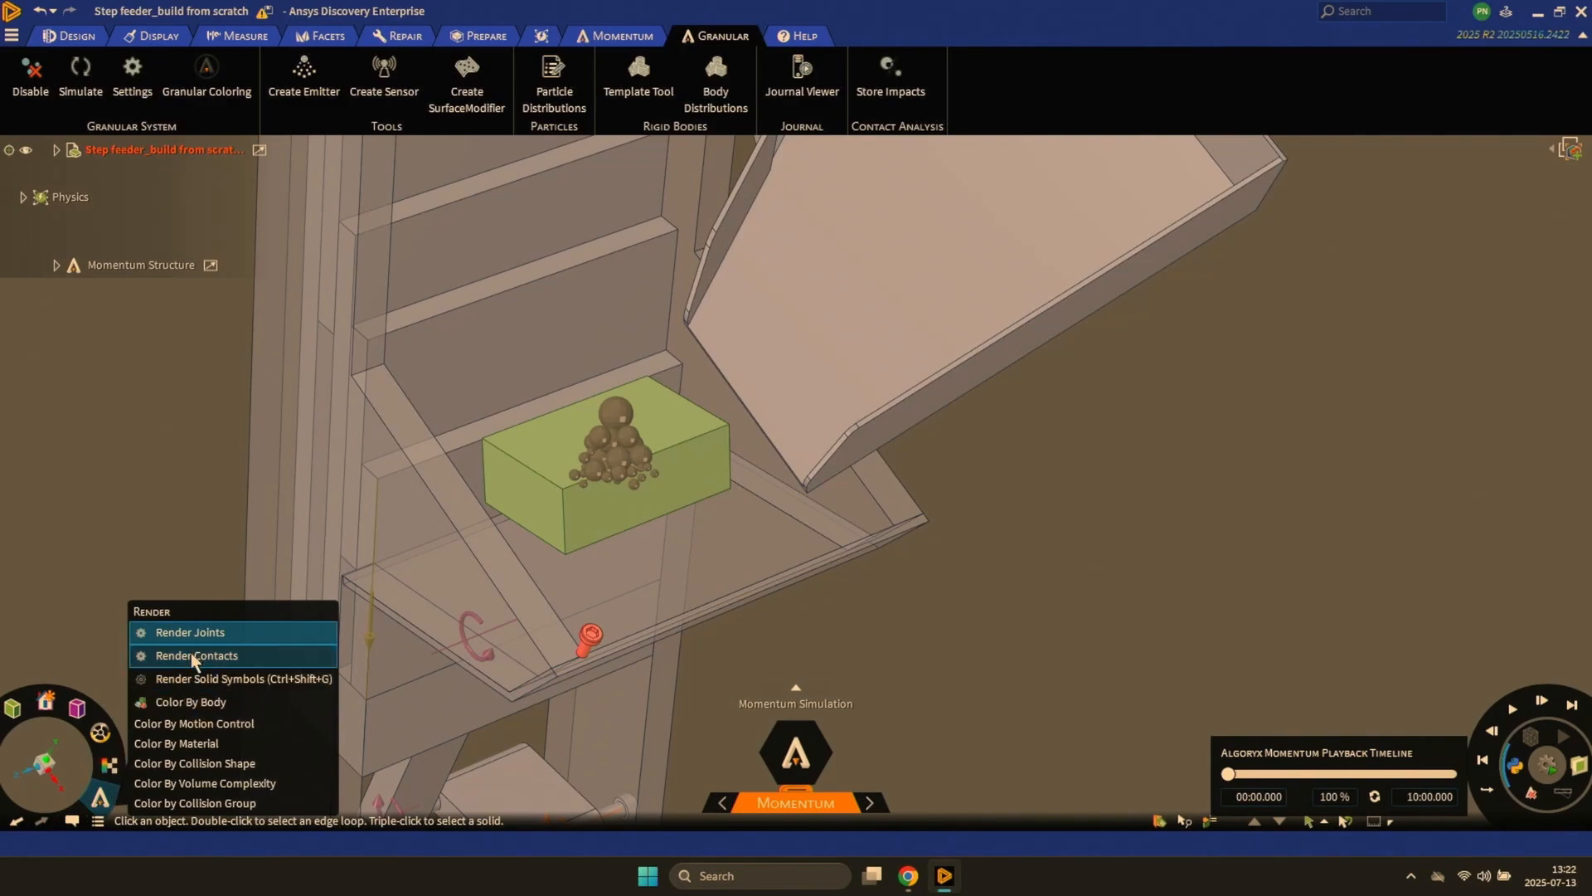
{"action": "left_click", "coordinate": [844, 651]}
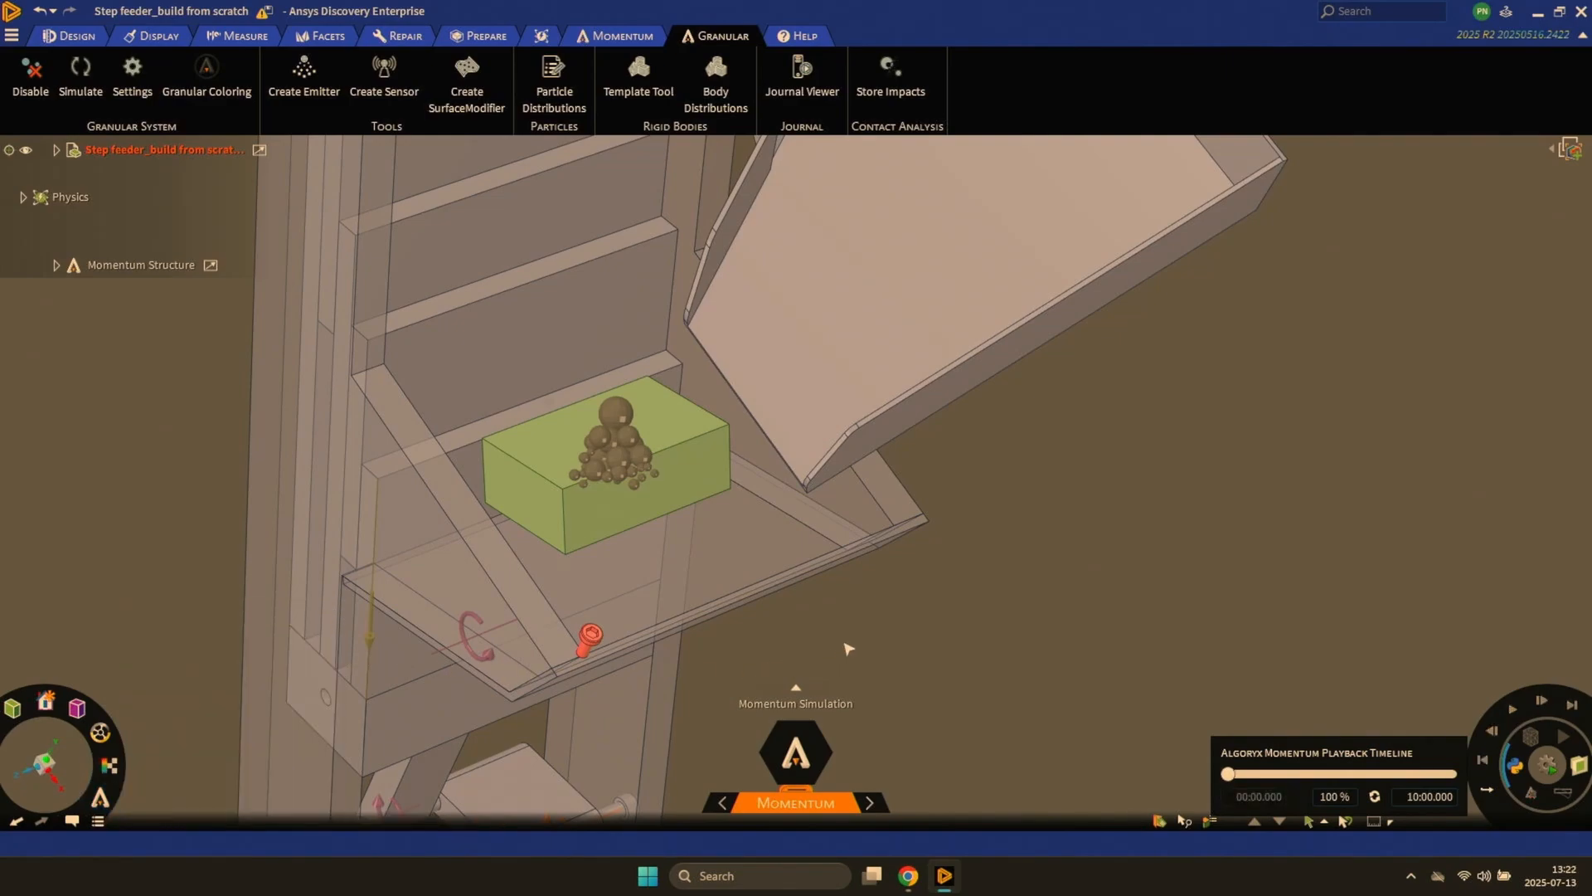
- Set the block emitter's mass flow to 0,01 kg/s
{"action": "left_click", "coordinate": [618, 454]}
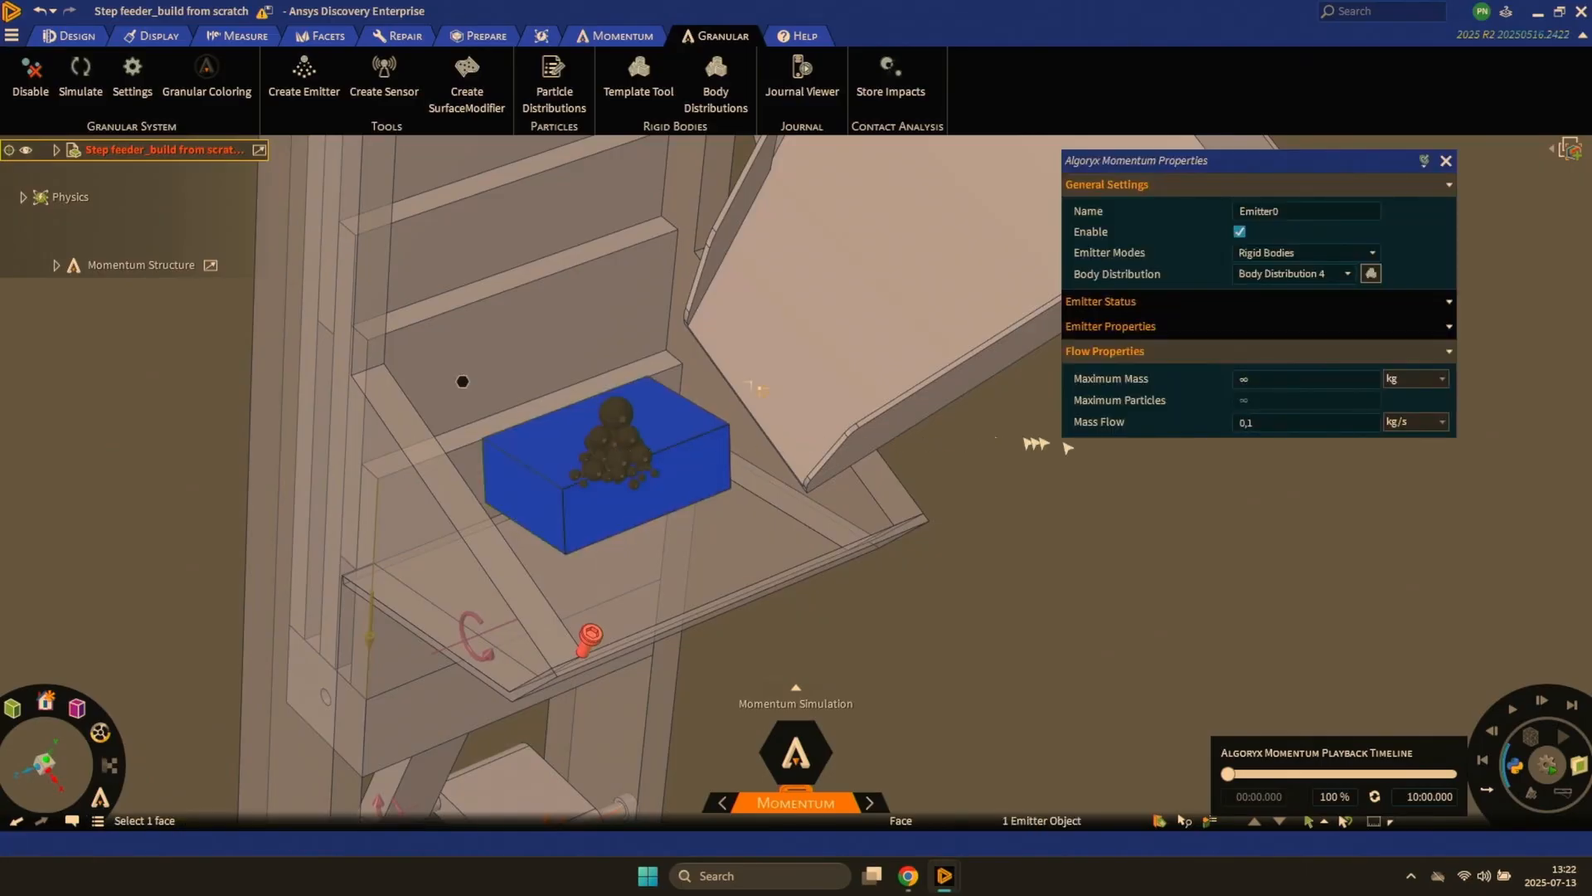
{"action": "left_click", "coordinate": [1253, 424]}
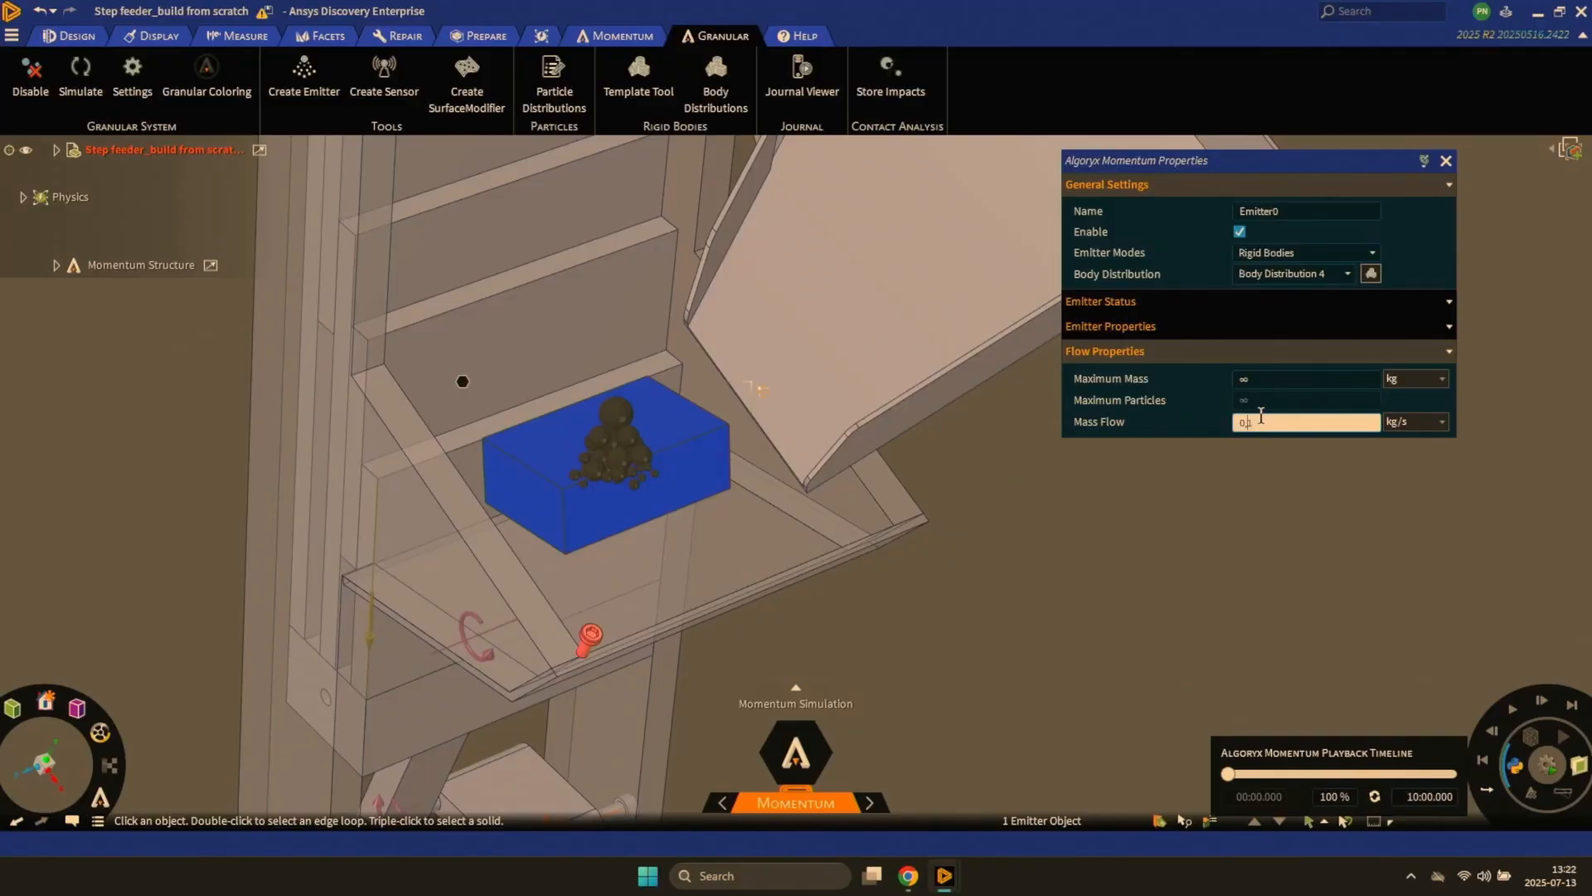
{"action": "type", "text": "0"}
{"action": "key", "text": "Return"}
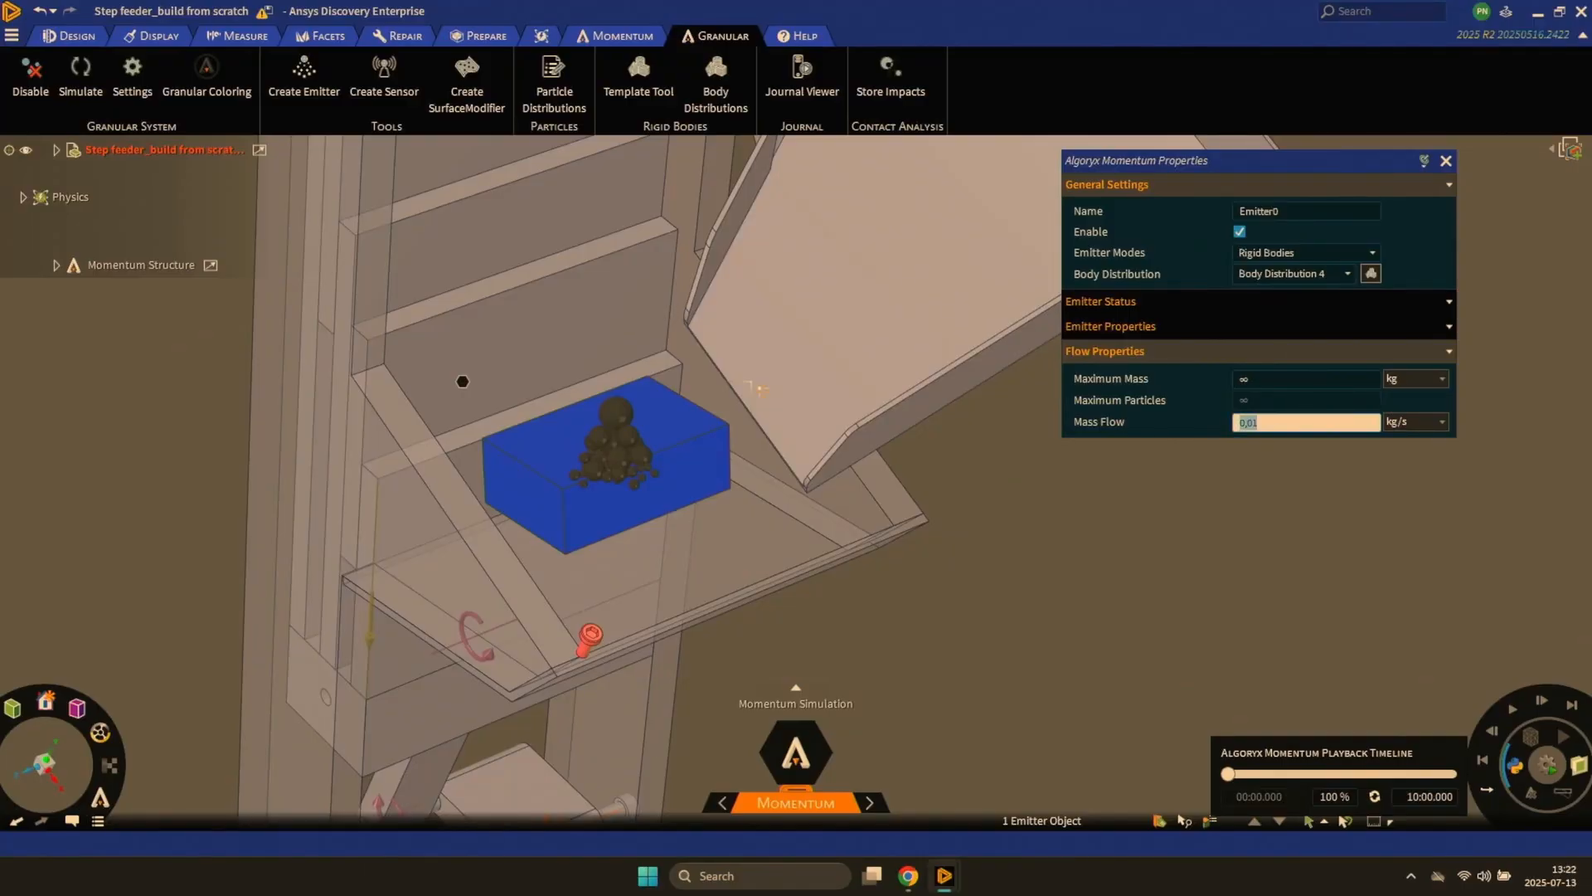
{"action": "left_click", "coordinate": [1125, 570]}
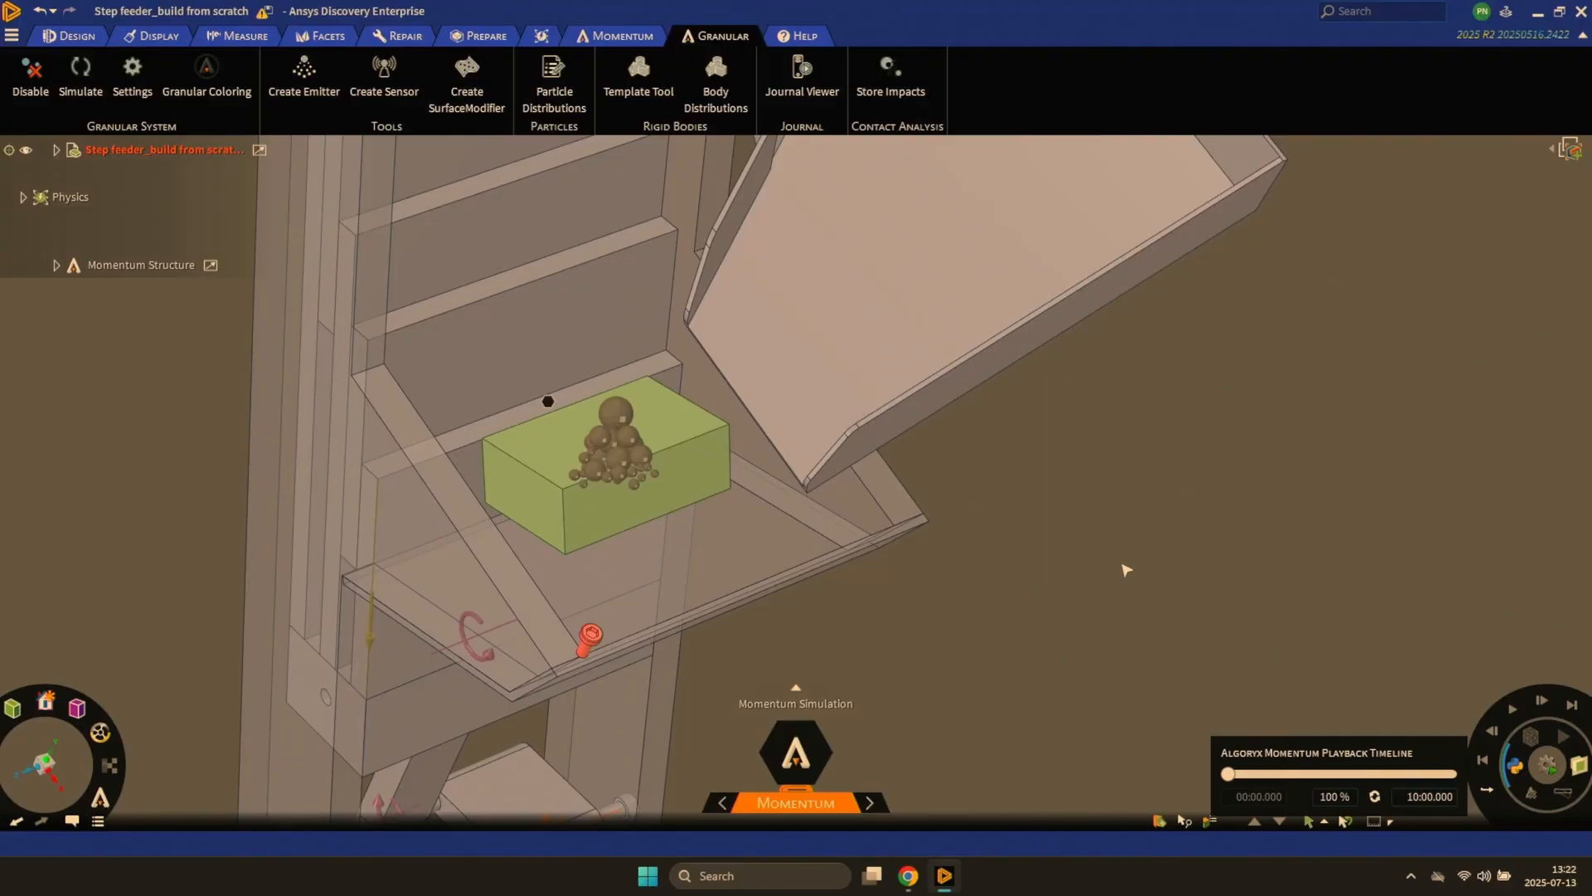
- Run the simulation, follow the screws up the steps to the upper rail, and reset it
{"action": "key", "text": "space"}
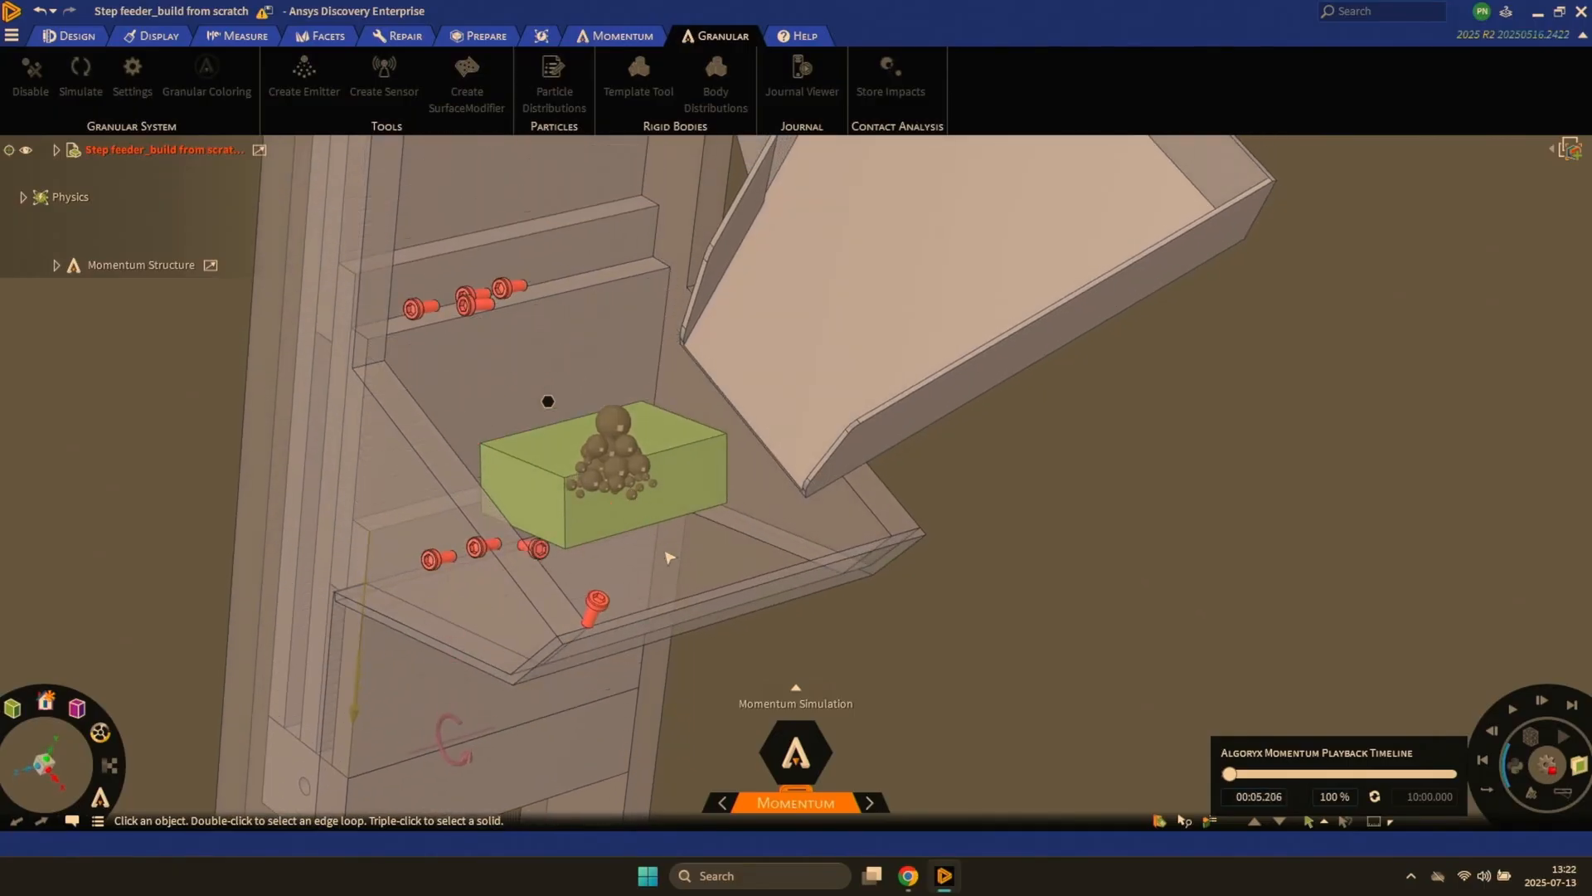
{"action": "middle_click_drag", "start_coordinate": [672, 558], "coordinate": [678, 467], "text": "ctrl"}
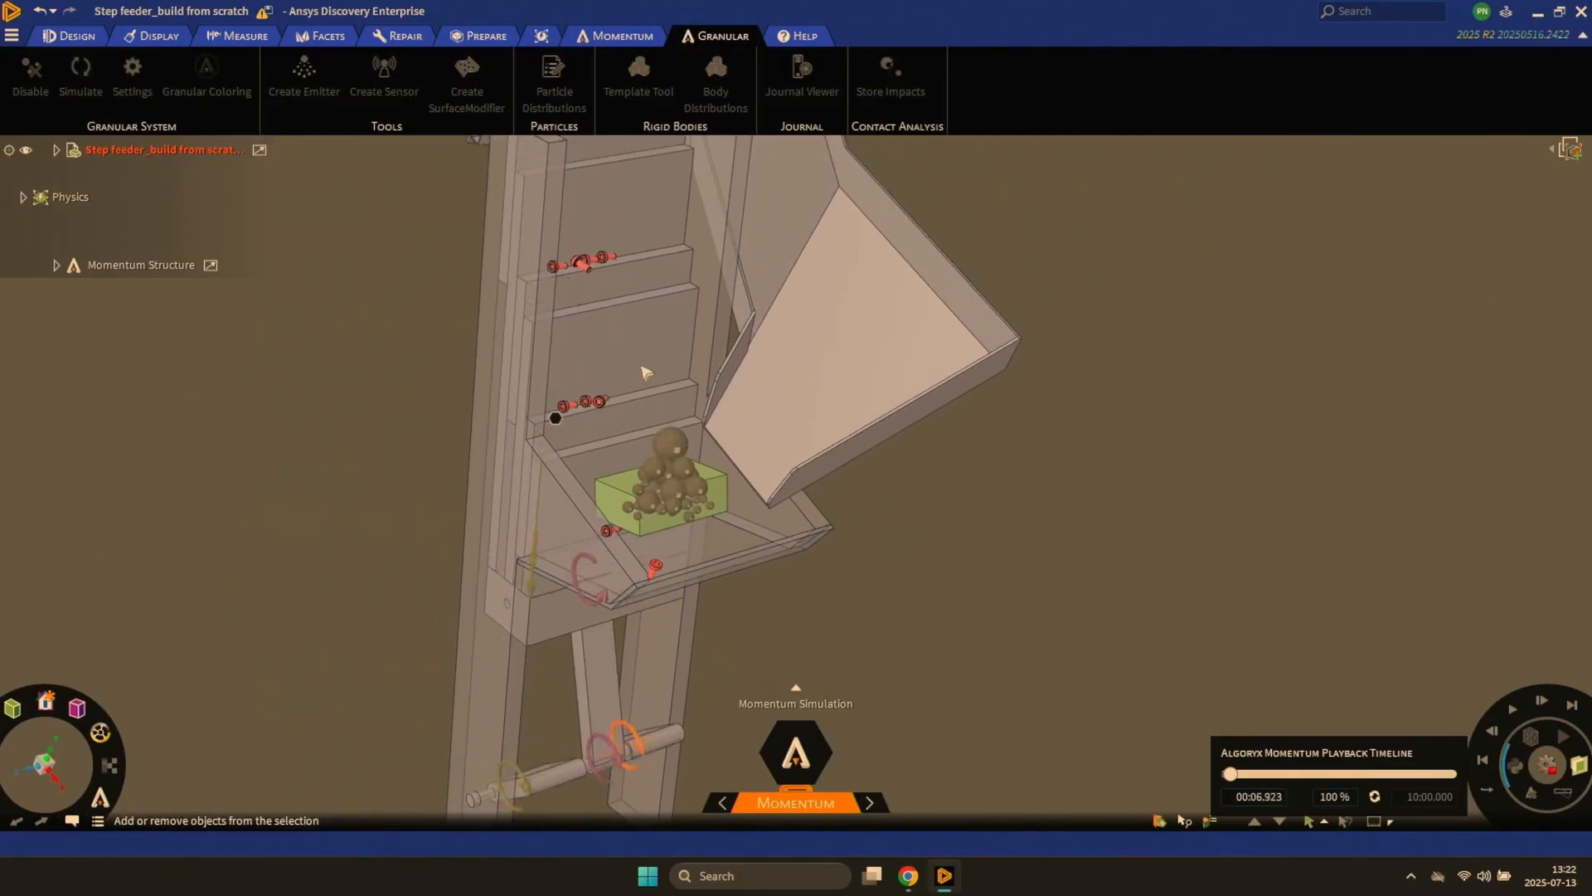
{"action": "middle_click_drag", "start_coordinate": [646, 372], "coordinate": [646, 334], "text": "ctrl"}
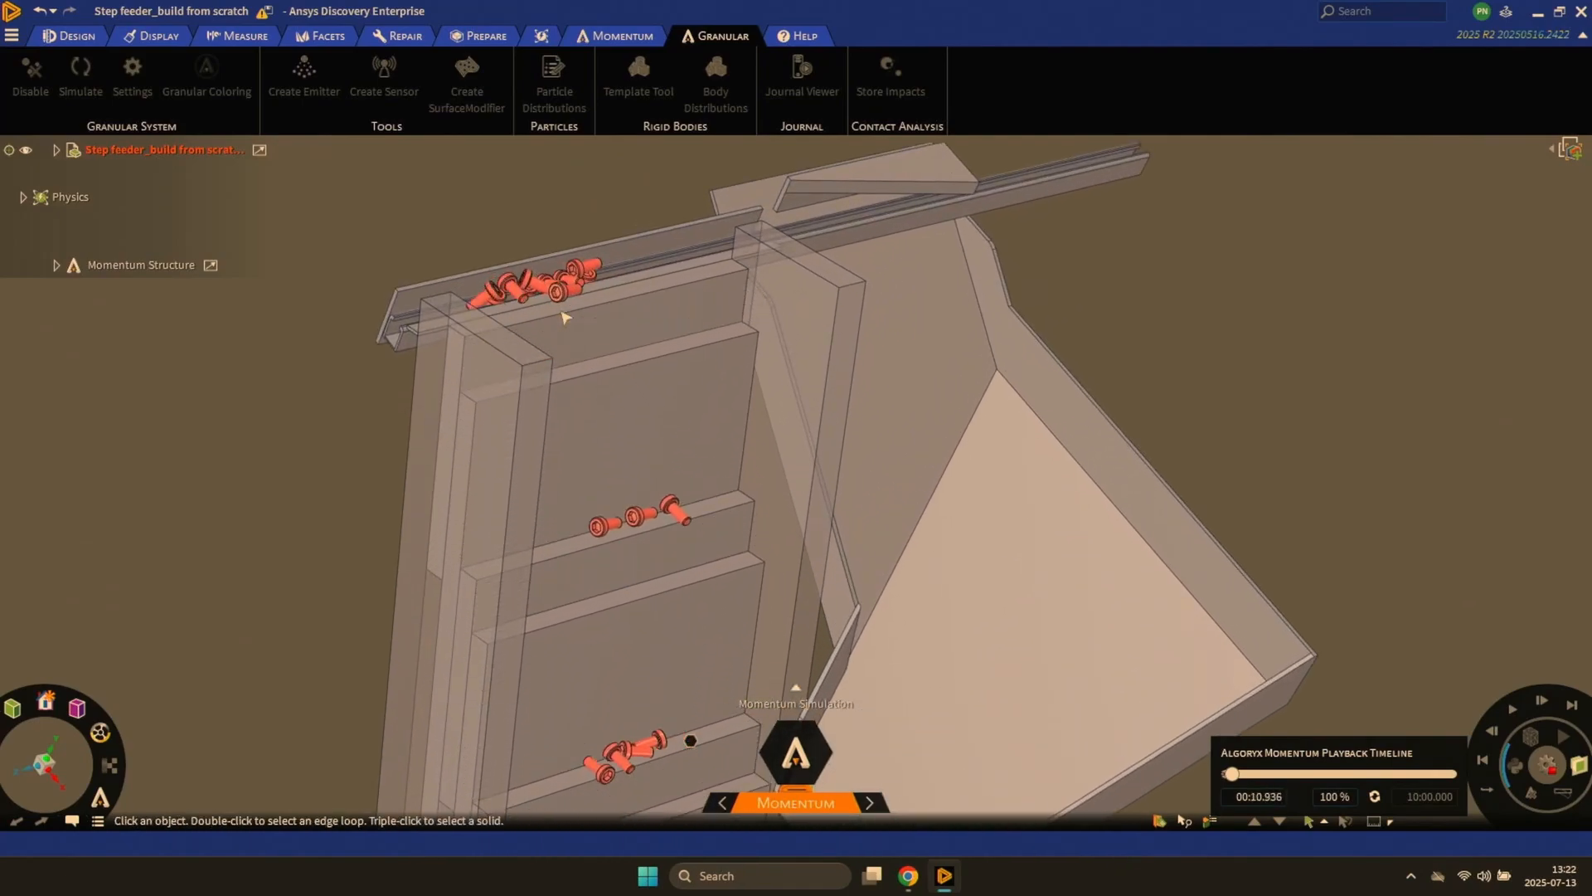
{"action": "middle_click_drag", "start_coordinate": [565, 318], "coordinate": [554, 317]}
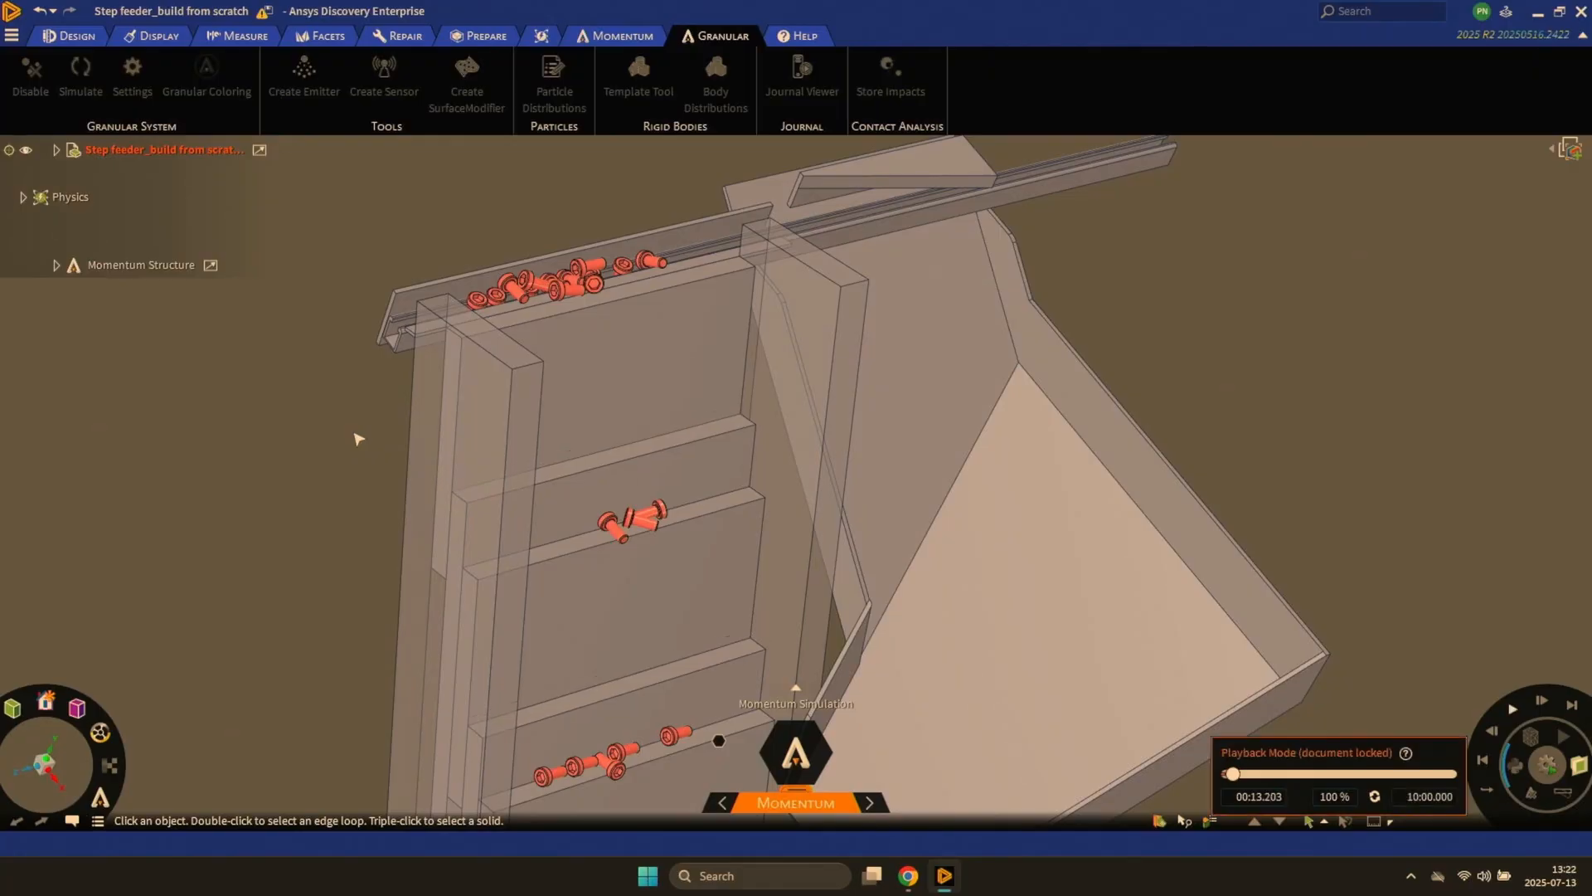
{"action": "key", "text": "Escape"}
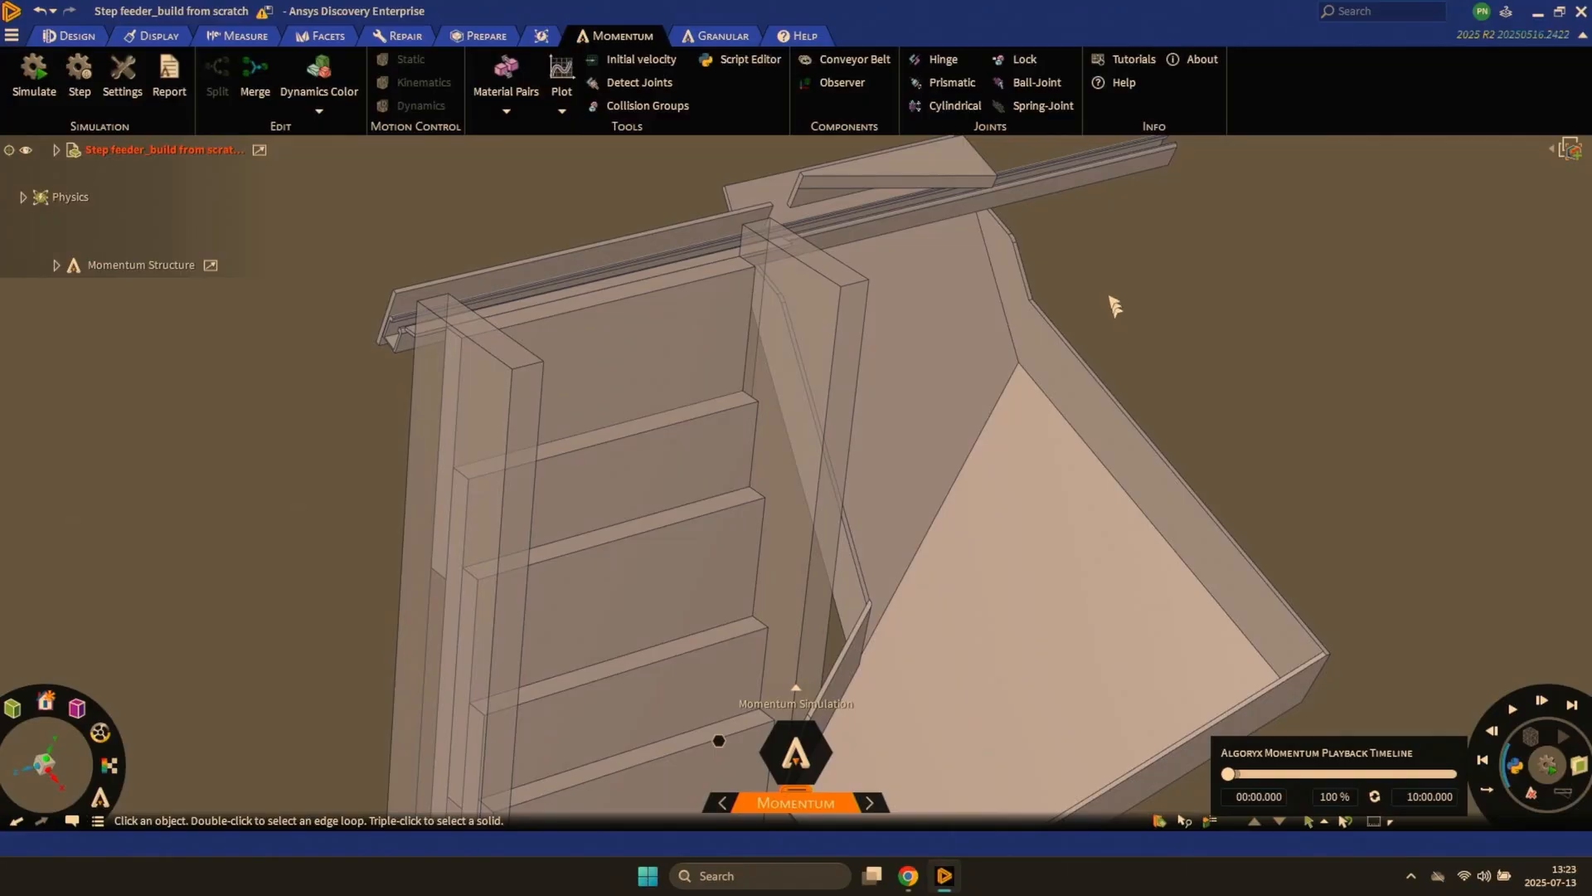
- Create a conveyor belt on the long side face of the rail at the top of the feeder
{"action": "scroll", "coordinate": [1112, 298], "scroll_direction": "up", "scroll_amount": 3}
{"action": "mouse_move", "coordinate": [1126, 245]}
{"action": "middle_mouse_down"}
{"action": "mouse_move", "coordinate": [1142, 402]}
{"action": "mouse_move", "coordinate": [1137, 378]}
{"action": "middle_mouse_up"}
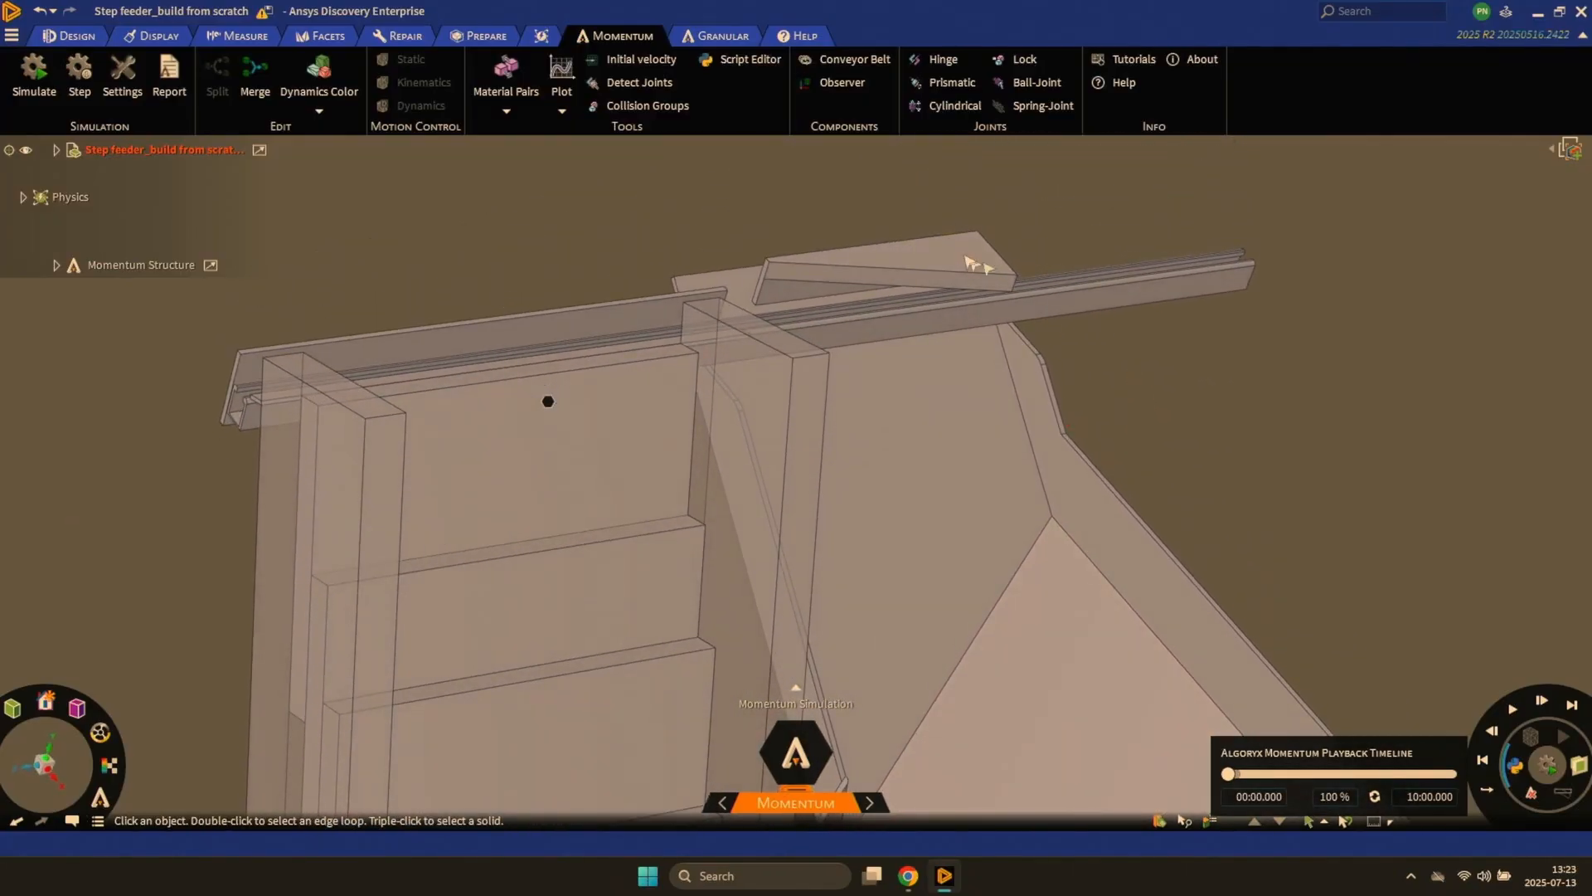
{"action": "left_click", "coordinate": [856, 58]}
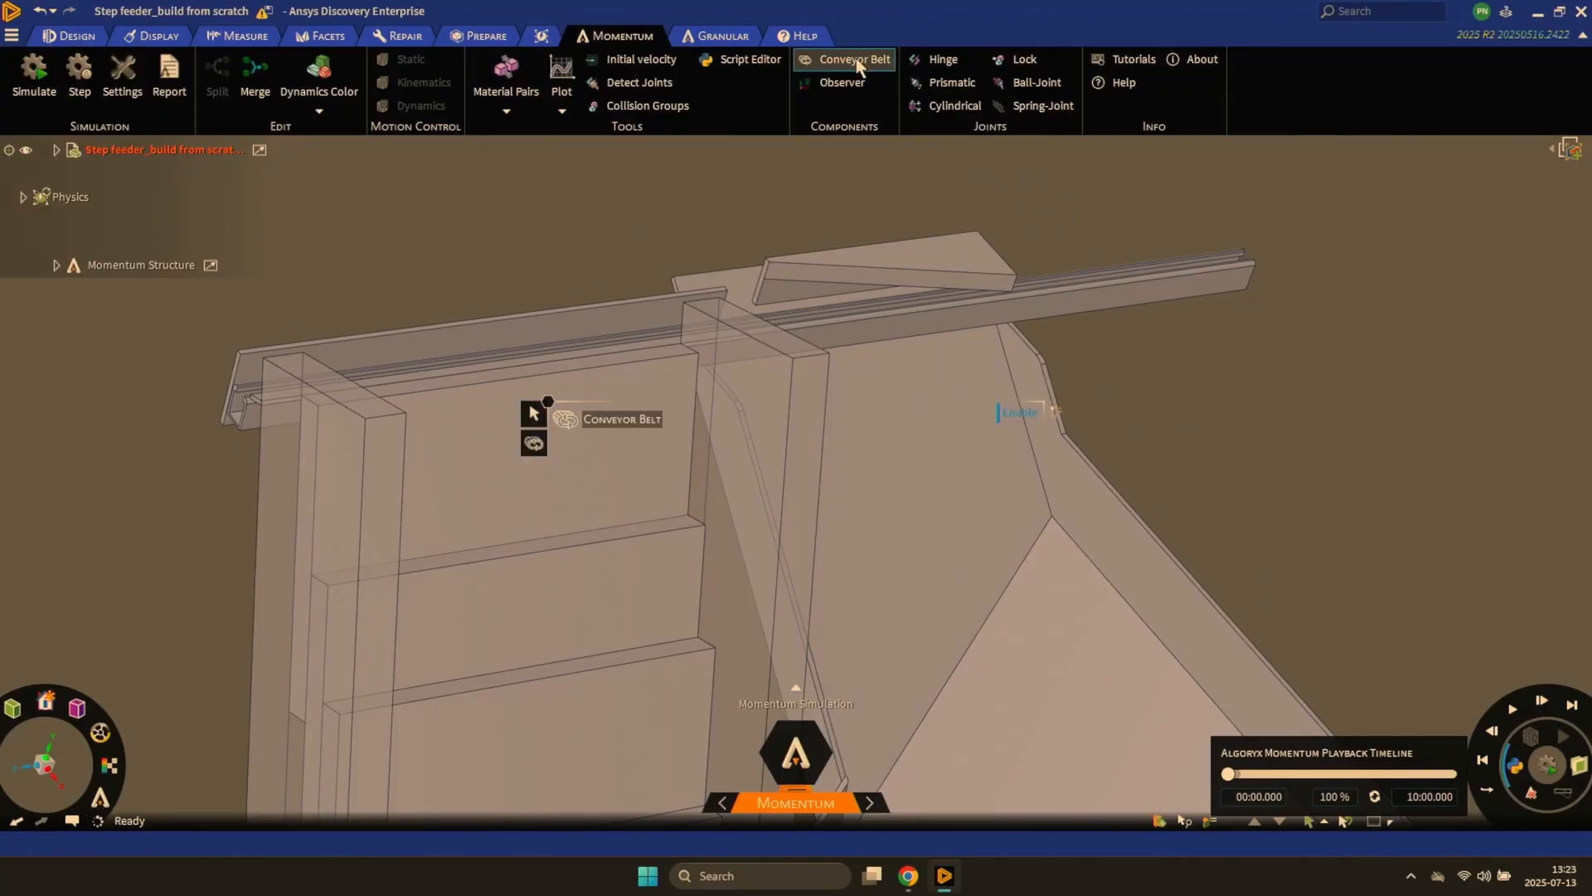
{"action": "left_click", "coordinate": [860, 343]}
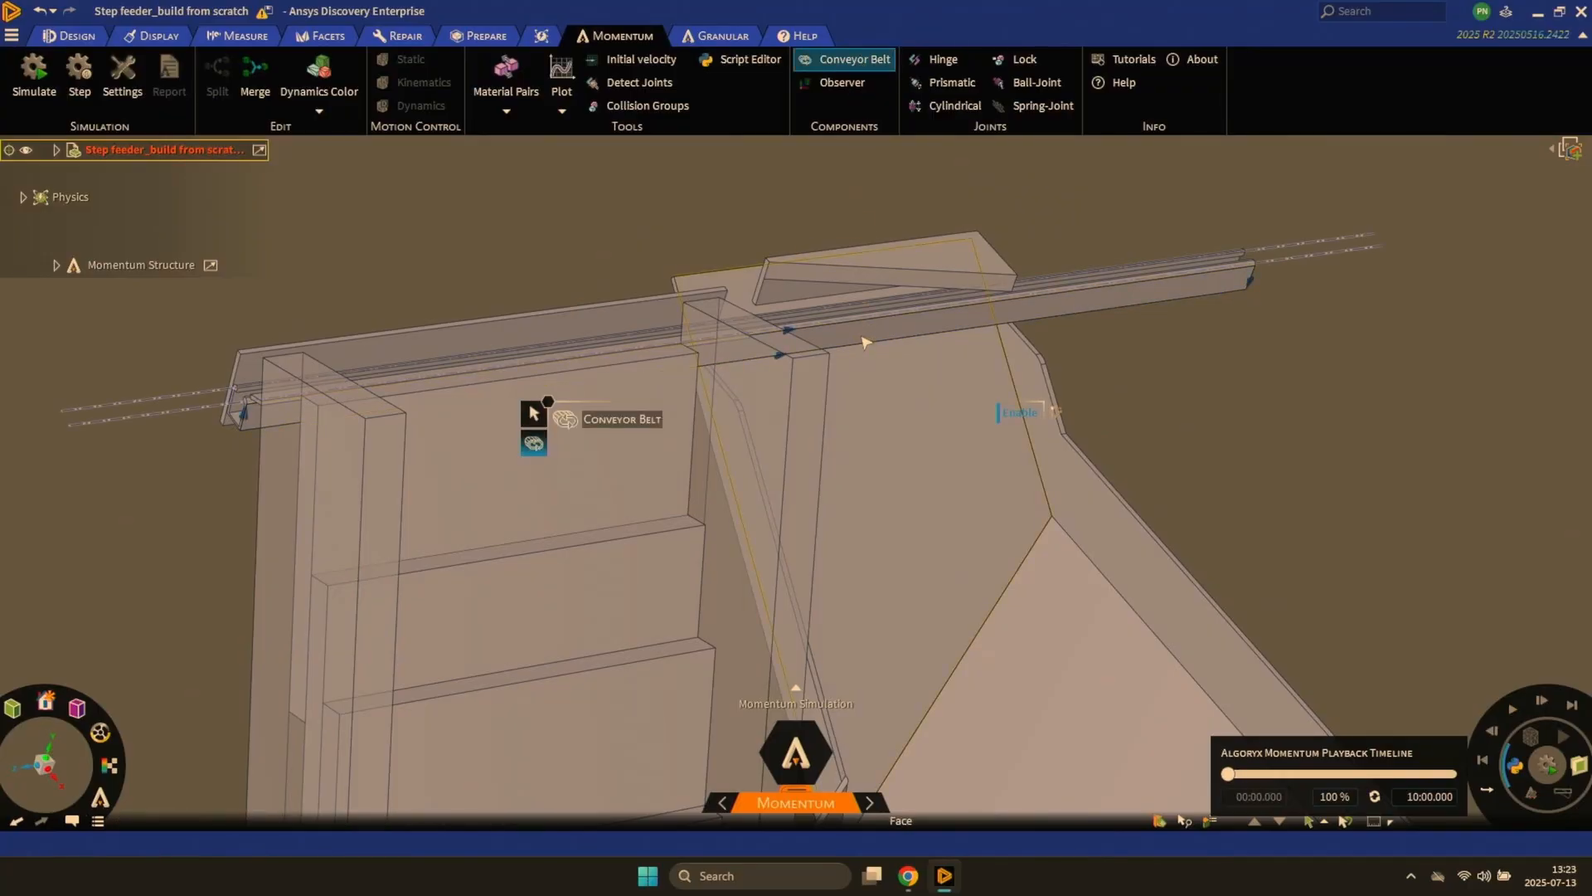
- Set the upper rail's conveyor belt speed to 0,5 mm/s and run the simulation
{"action": "left_click", "coordinate": [817, 340]}
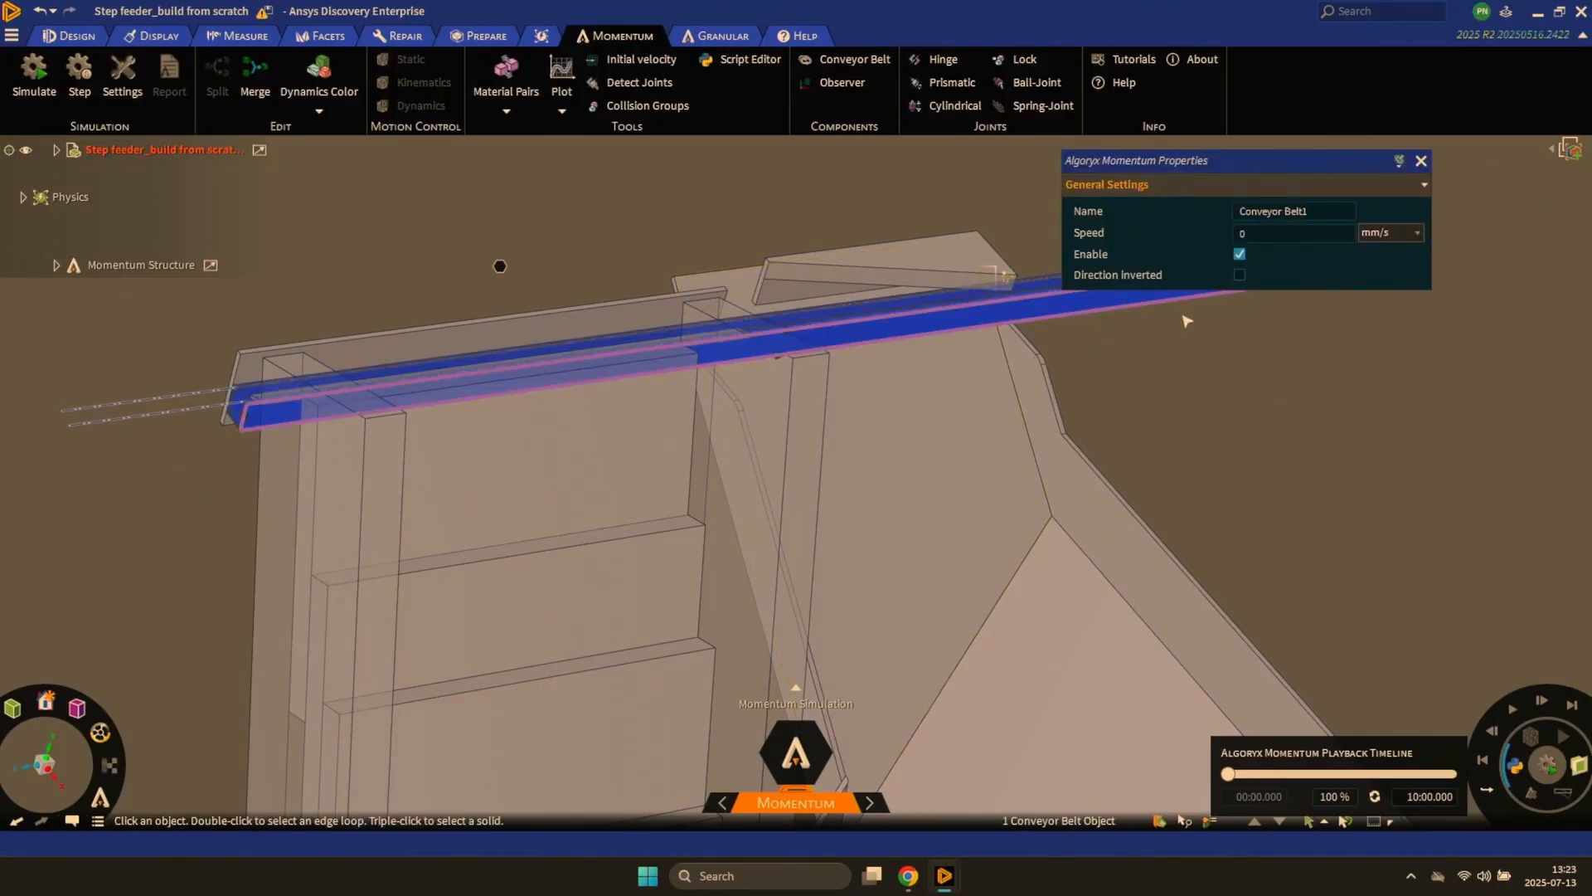
{"action": "left_click", "coordinate": [1244, 233]}
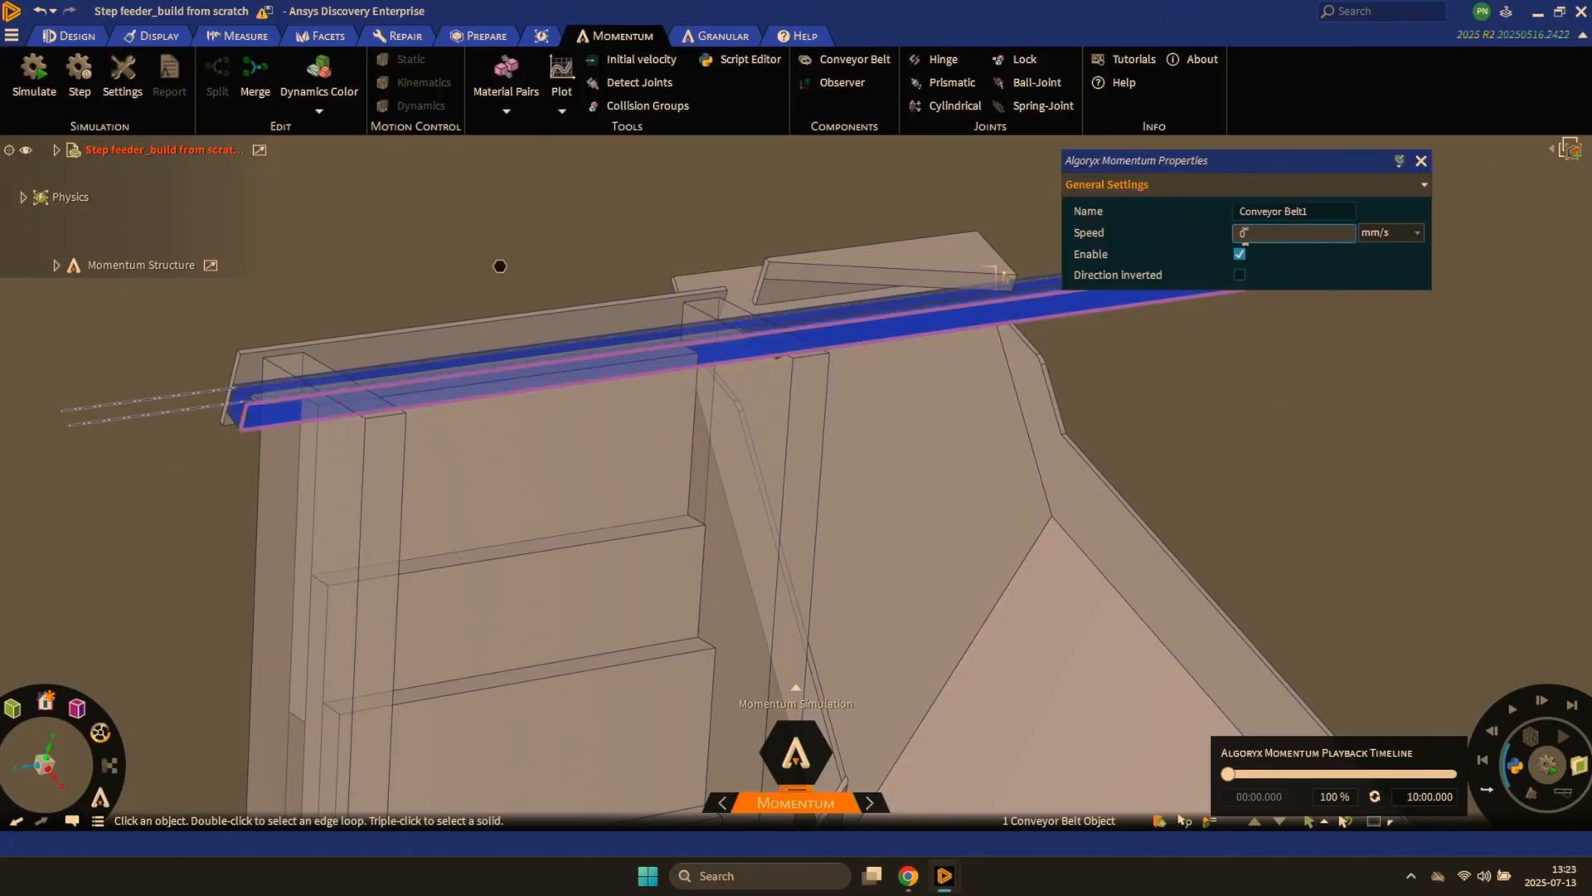
{"action": "type", "text": "0.5"}
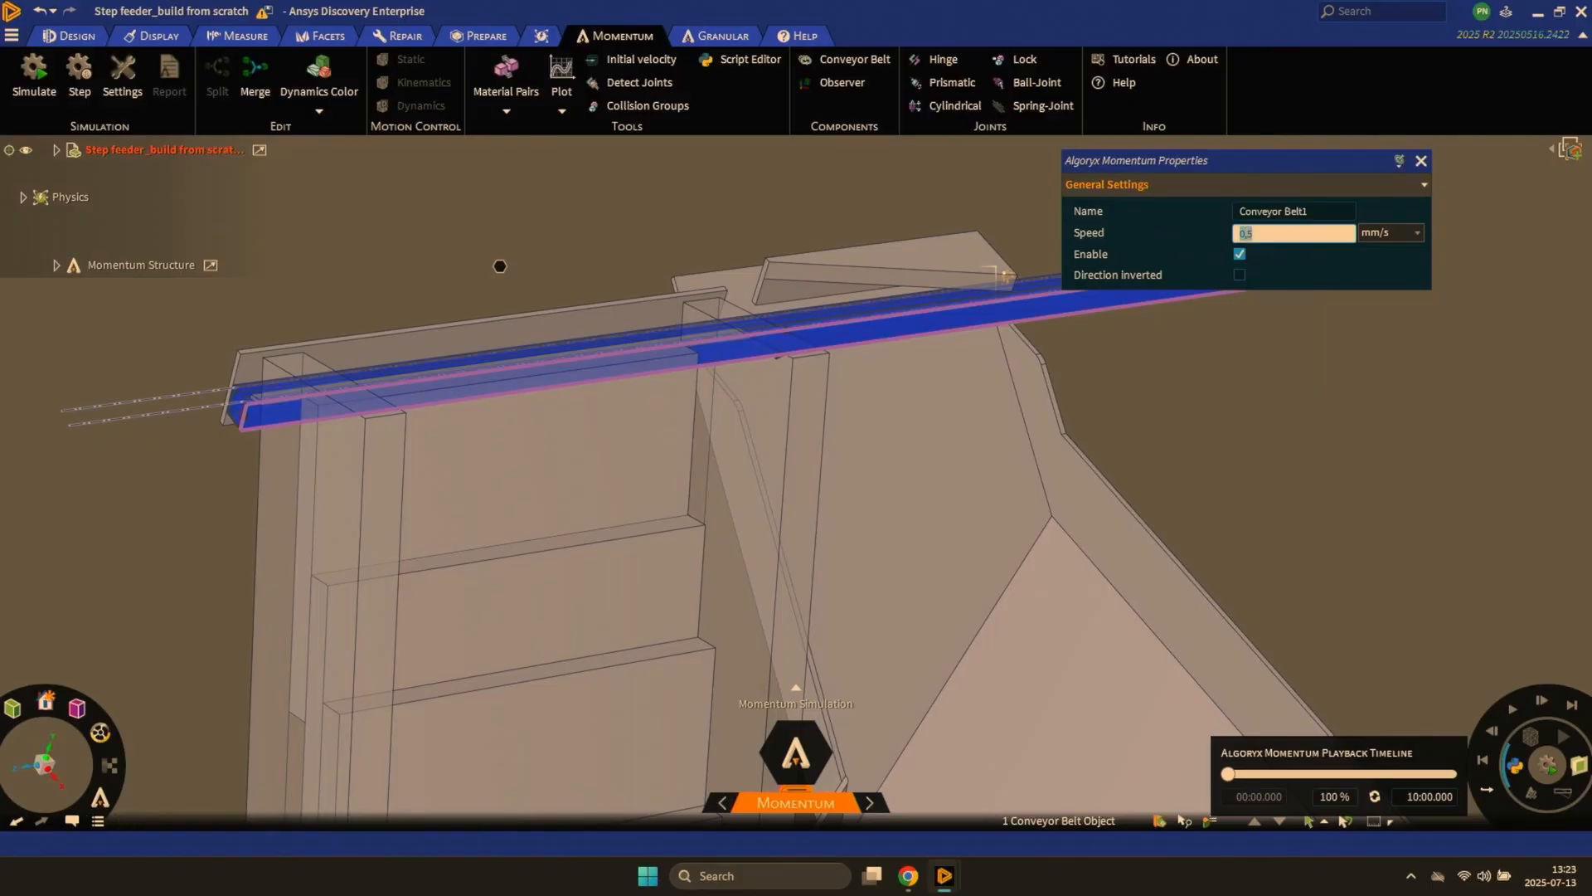
{"action": "left_click", "coordinate": [1307, 467]}
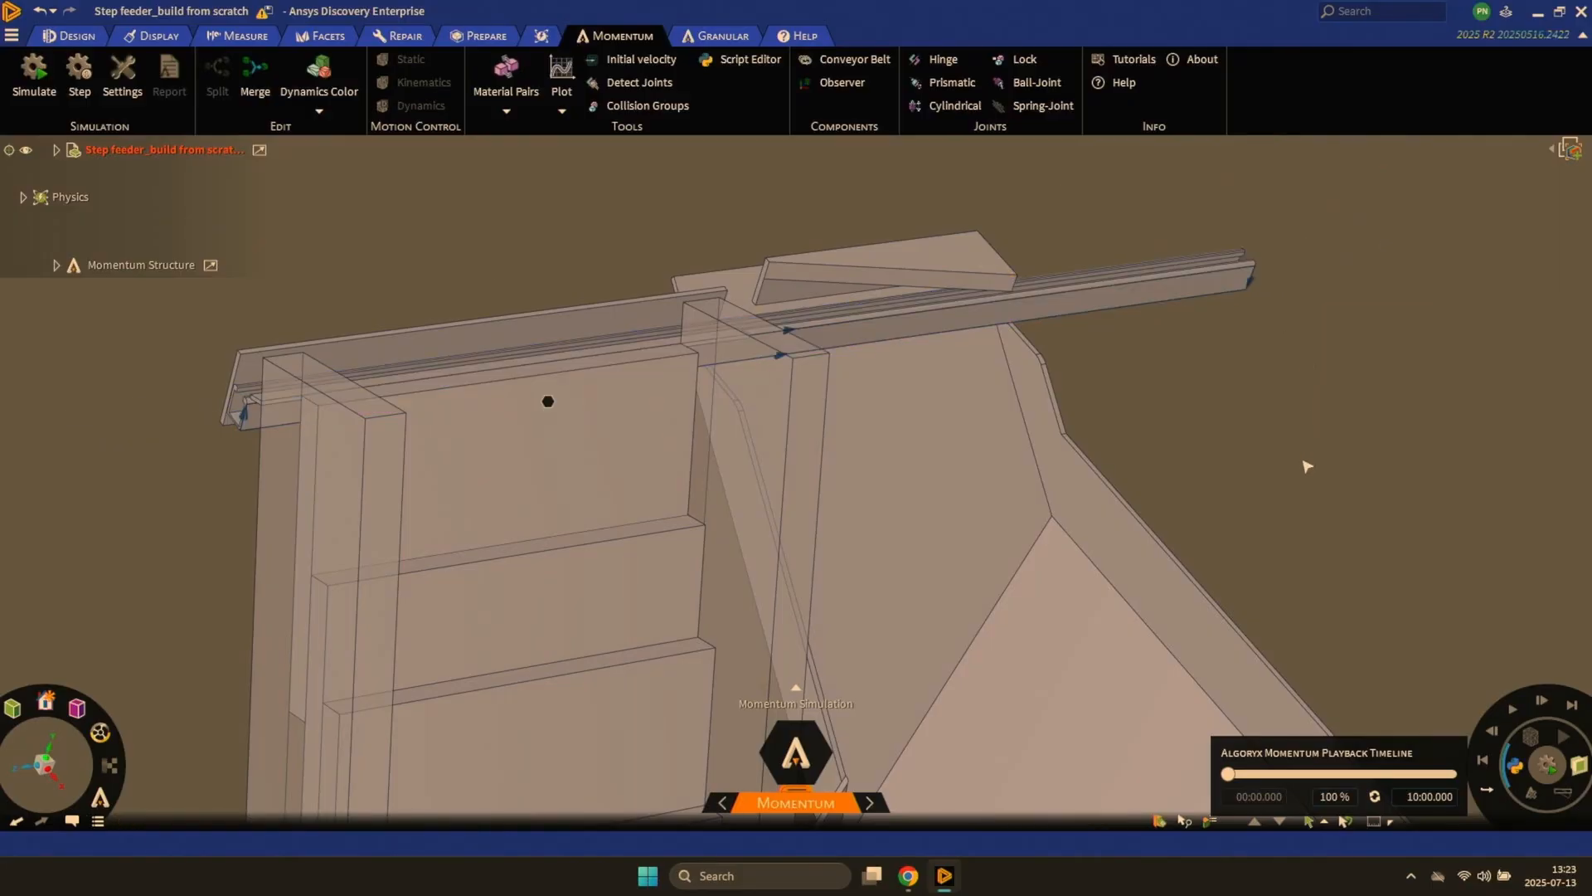
{"action": "key", "text": "F5"}
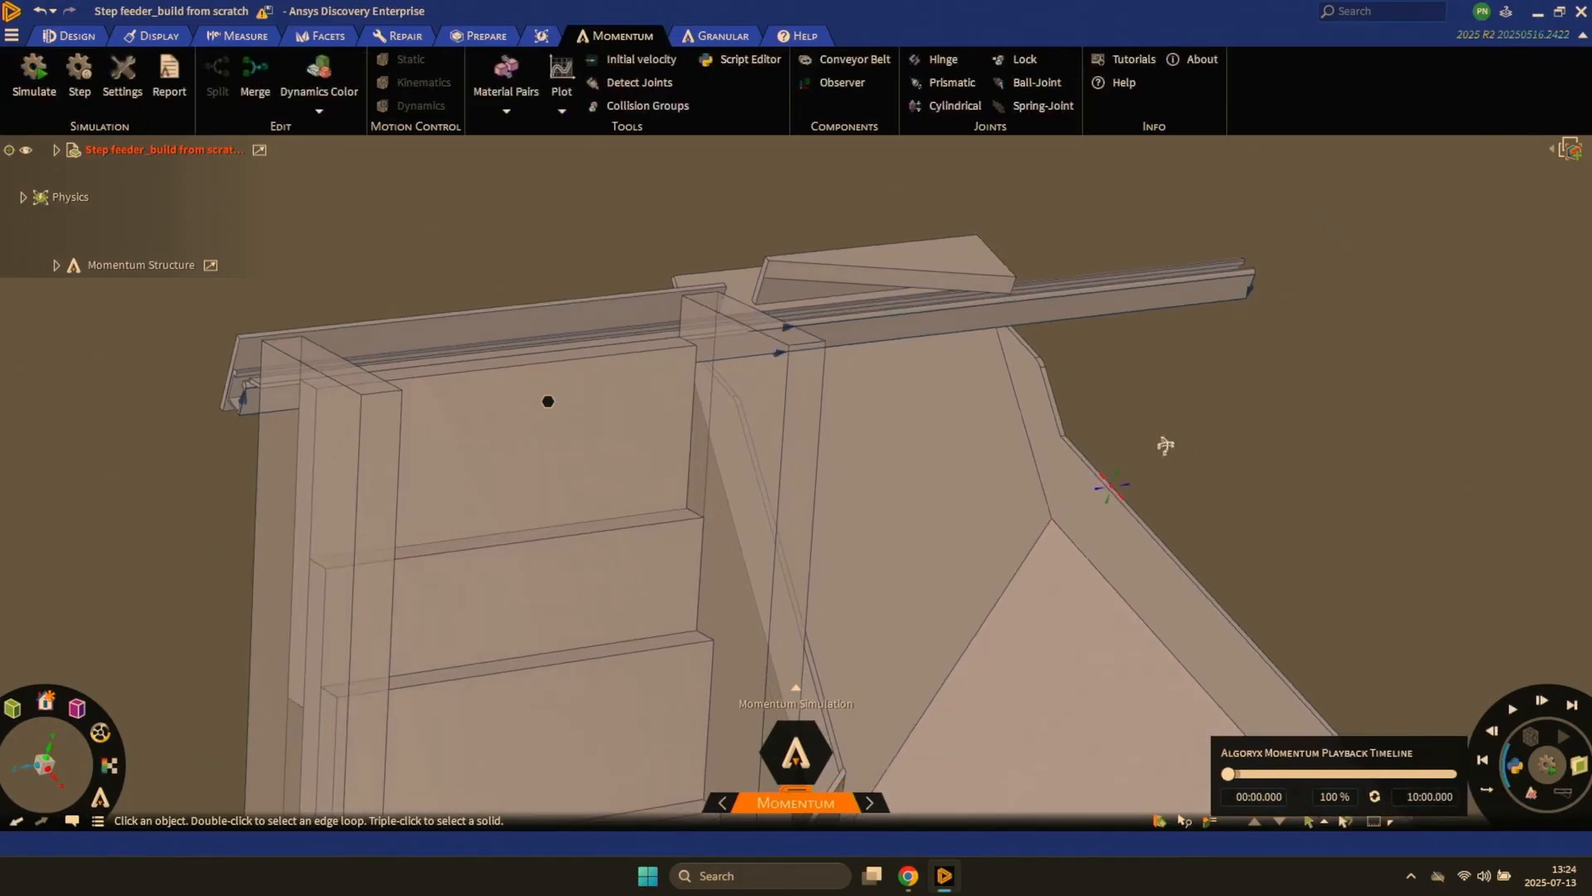
- Sketch a rectangle of about 10,4 by 12,8 mm across the channel opening on the end face of the upper rail
{"action": "middle_click_drag", "start_coordinate": [1161, 443], "coordinate": [623, 573]}
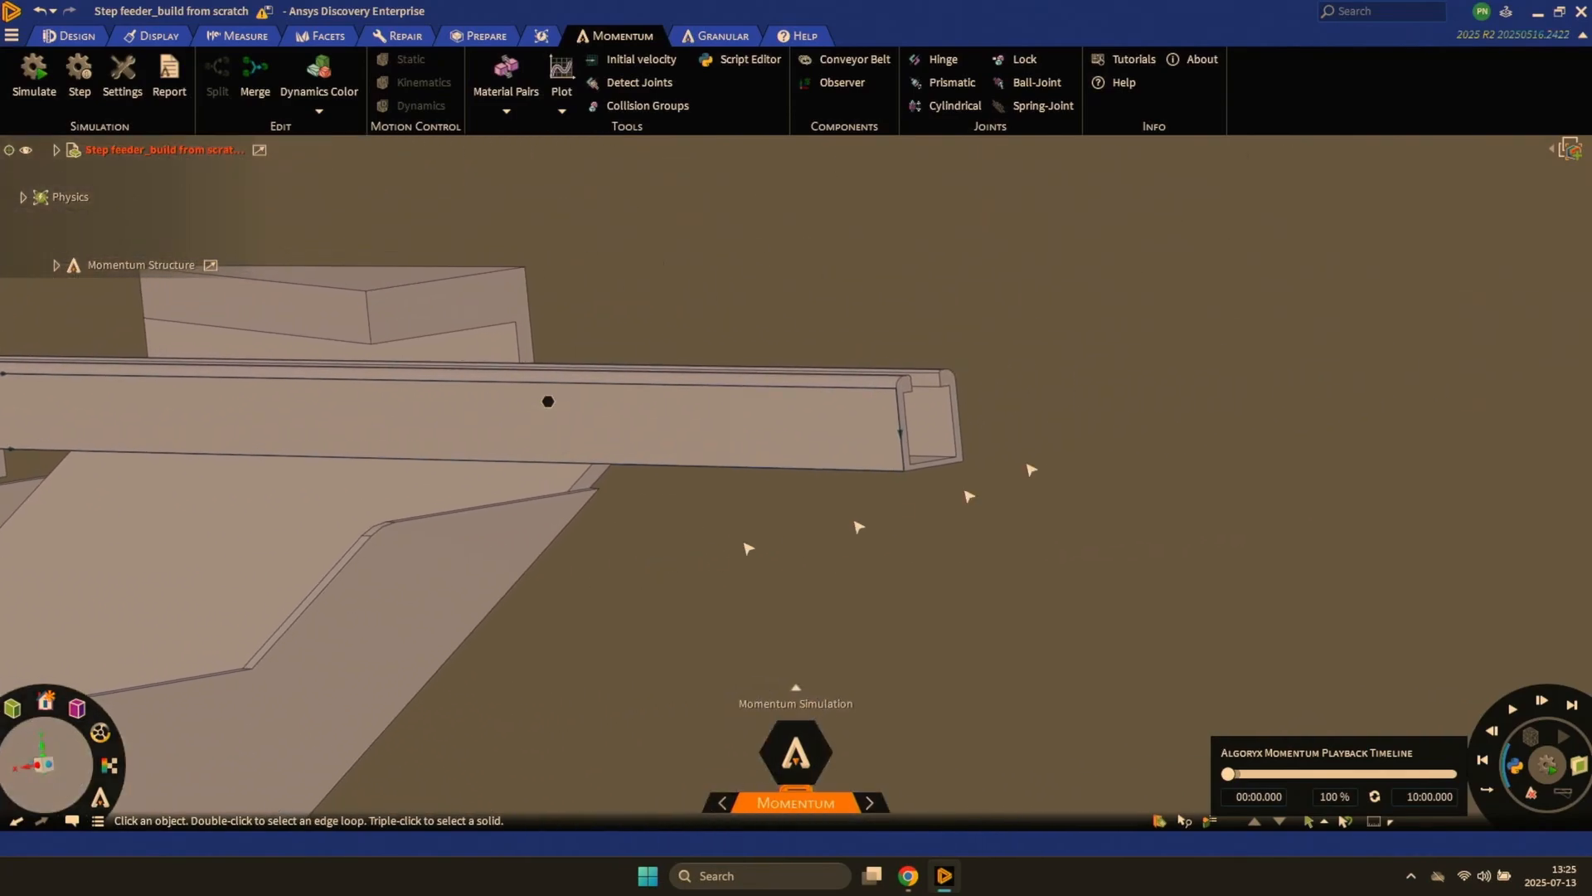
{"action": "middle_click_drag", "start_coordinate": [1109, 361], "coordinate": [1094, 476], "text": "ctrl"}
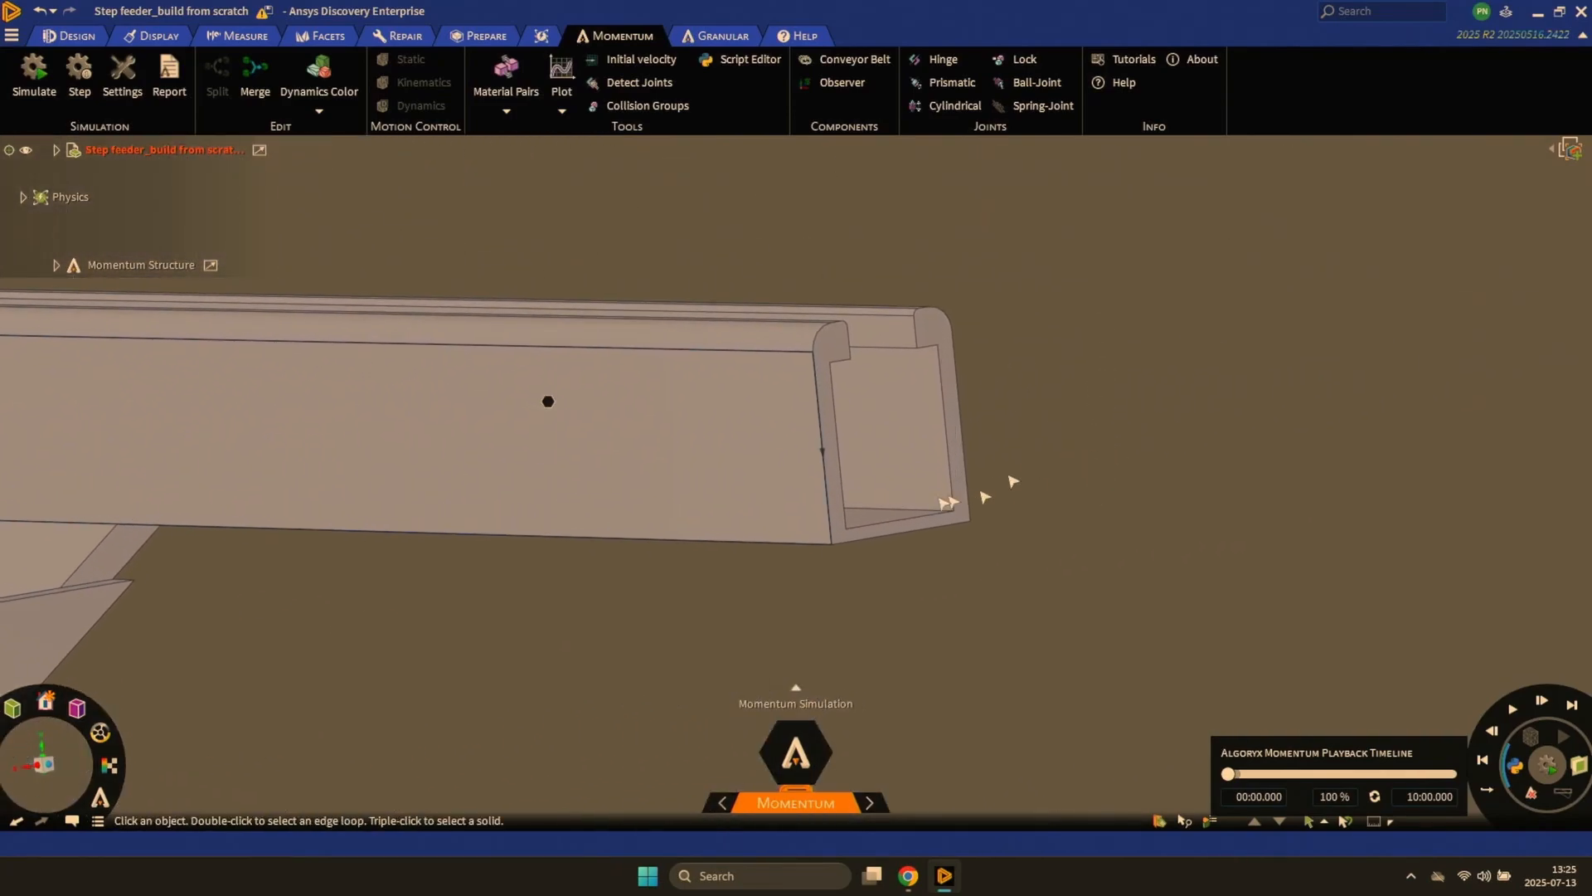
{"action": "left_click", "coordinate": [836, 541]}
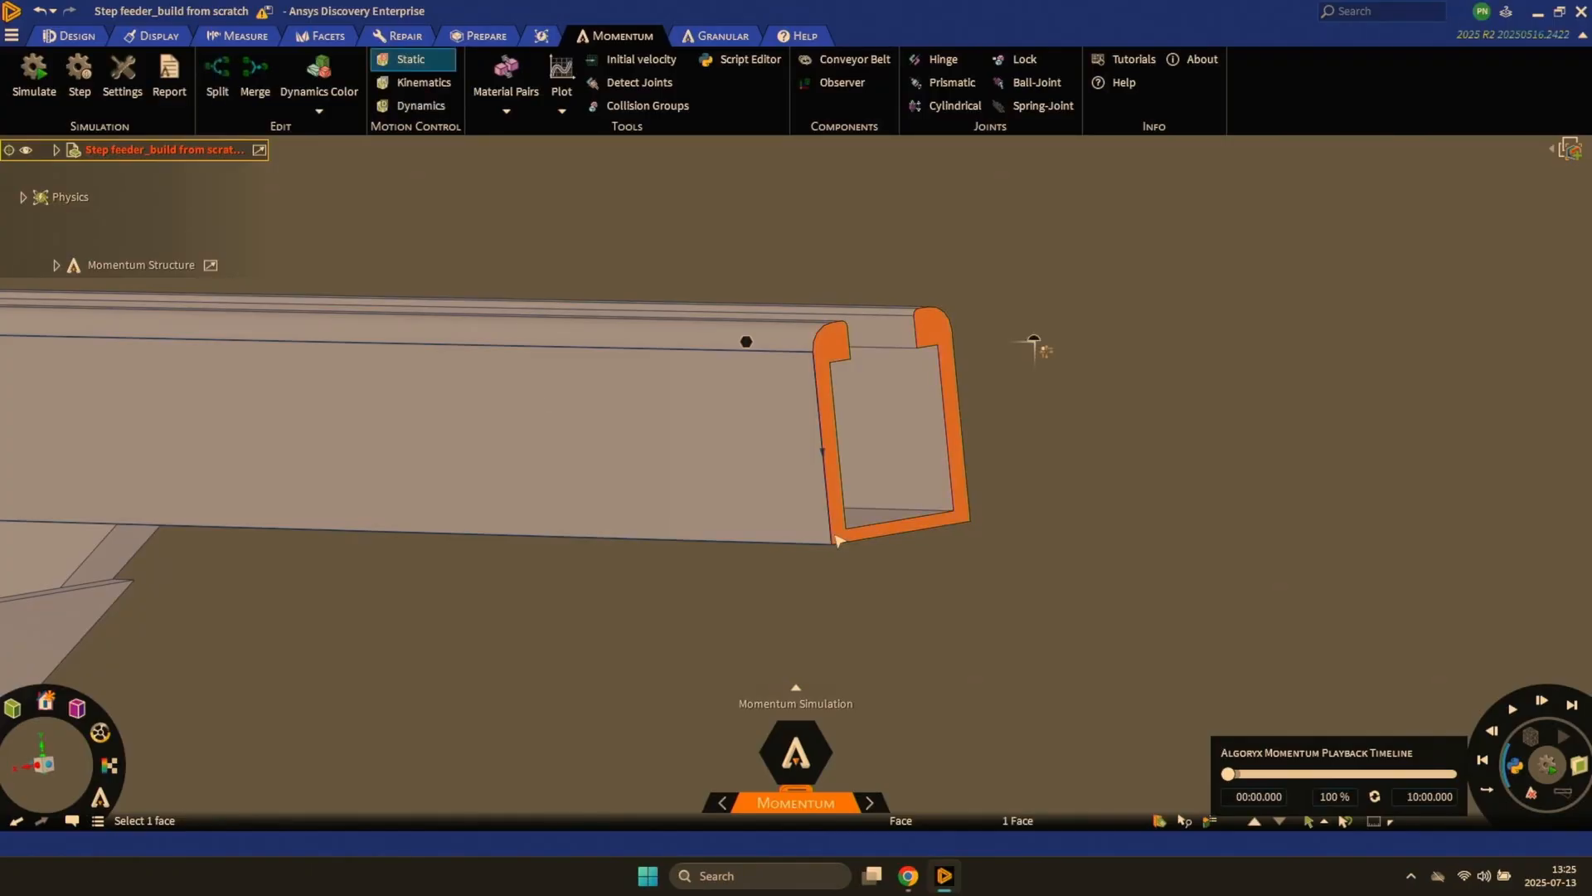
{"action": "key", "text": "r"}
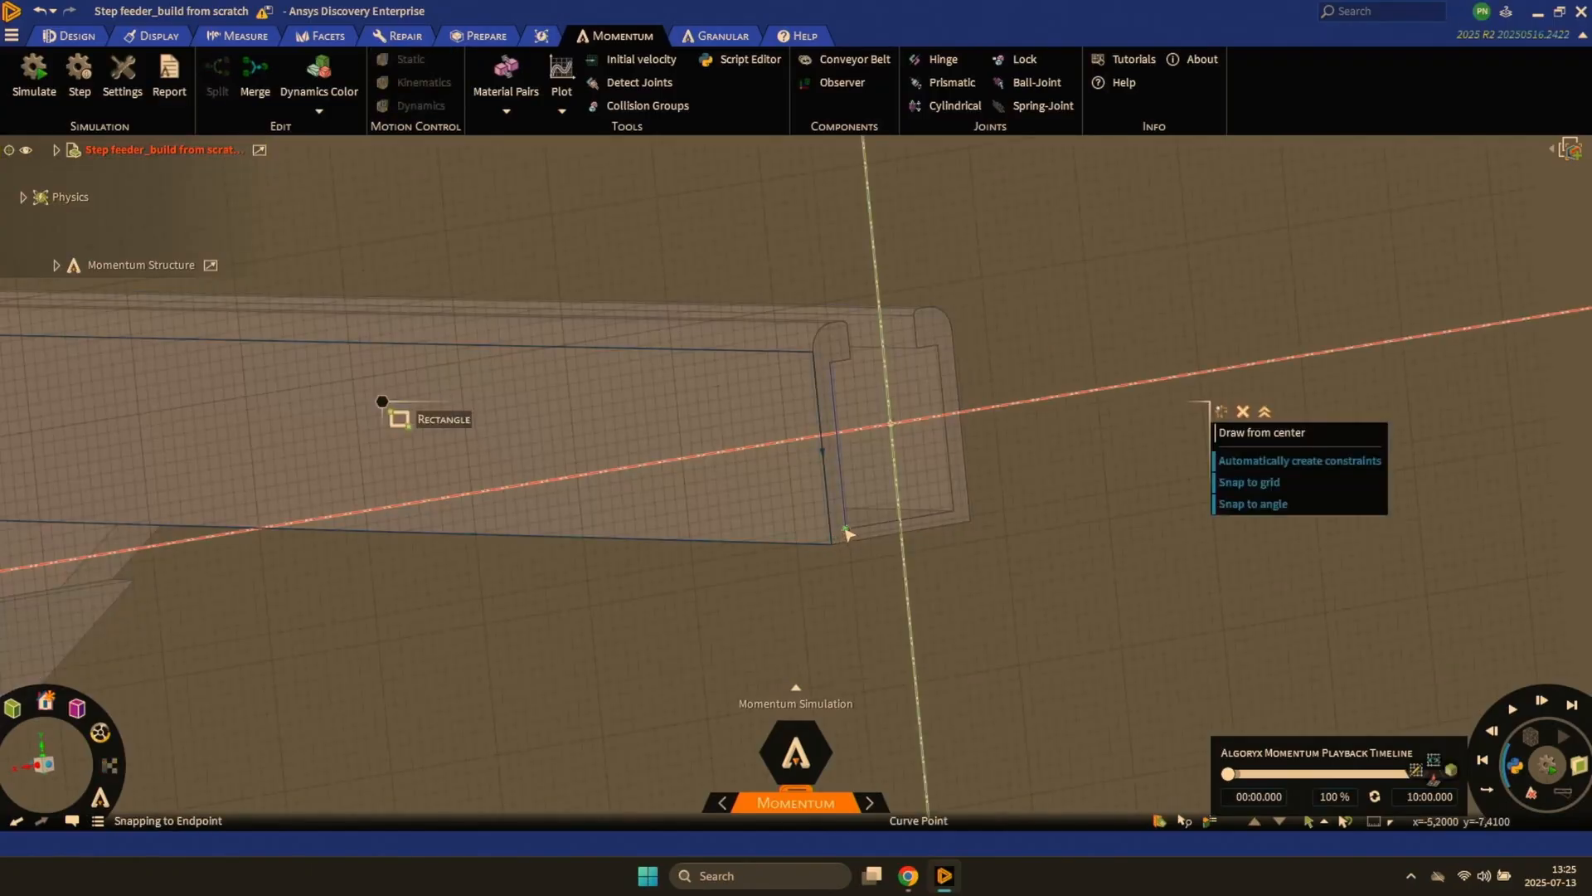
{"action": "left_click", "coordinate": [846, 529]}
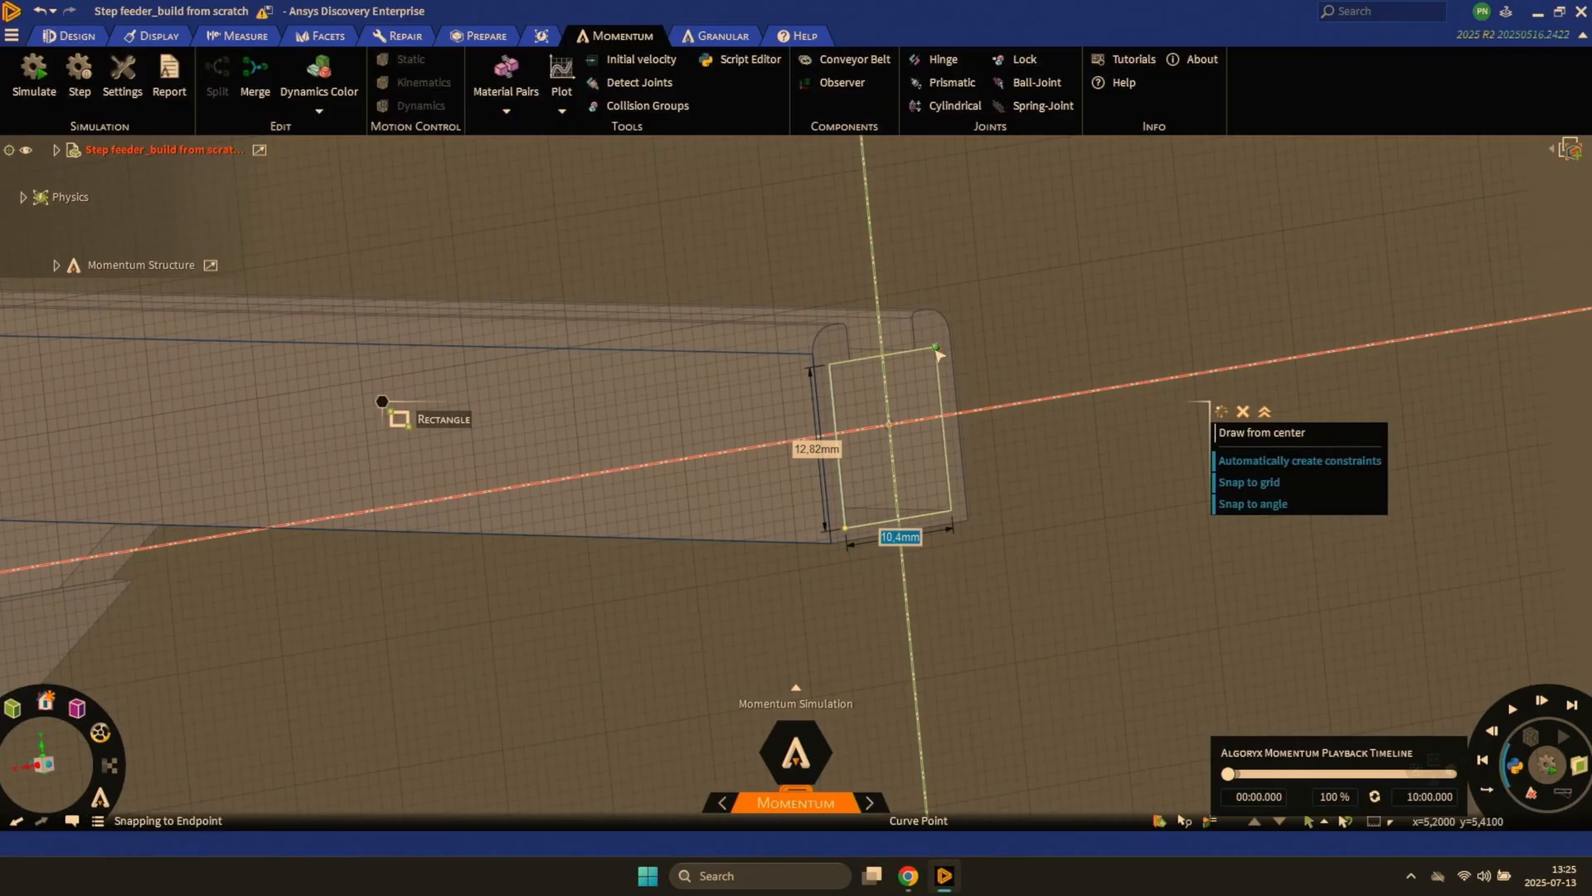
{"action": "left_click", "coordinate": [937, 353]}
- Pull the rectangle outward from the rail's end into a short block and move the block to a new component
{"action": "key", "text": "p"}
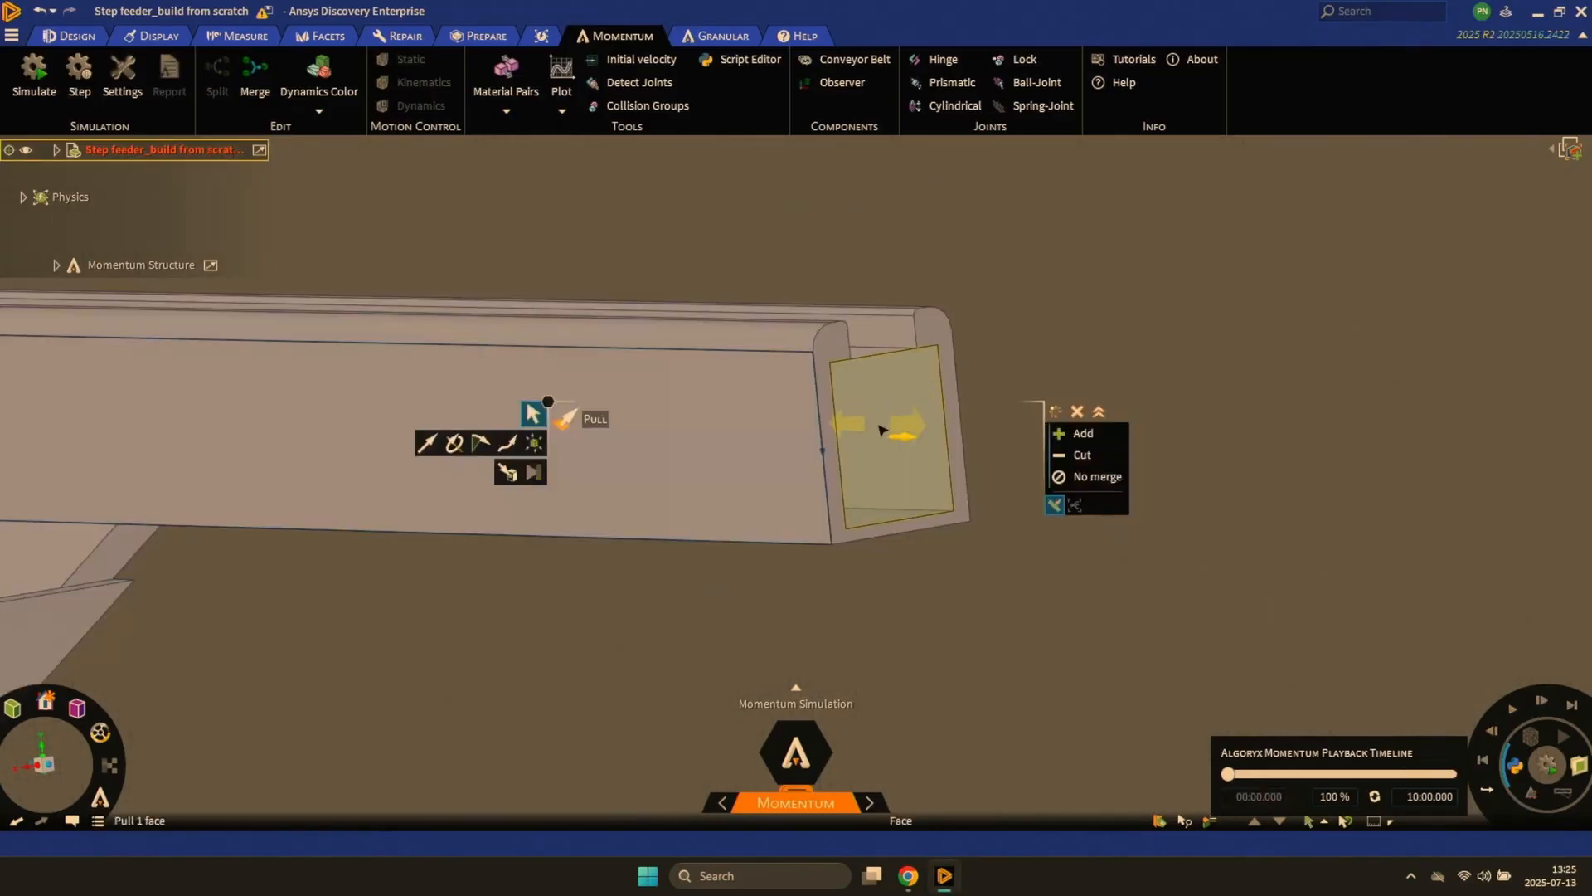
{"action": "left_click_drag", "start_coordinate": [883, 427], "coordinate": [924, 437]}
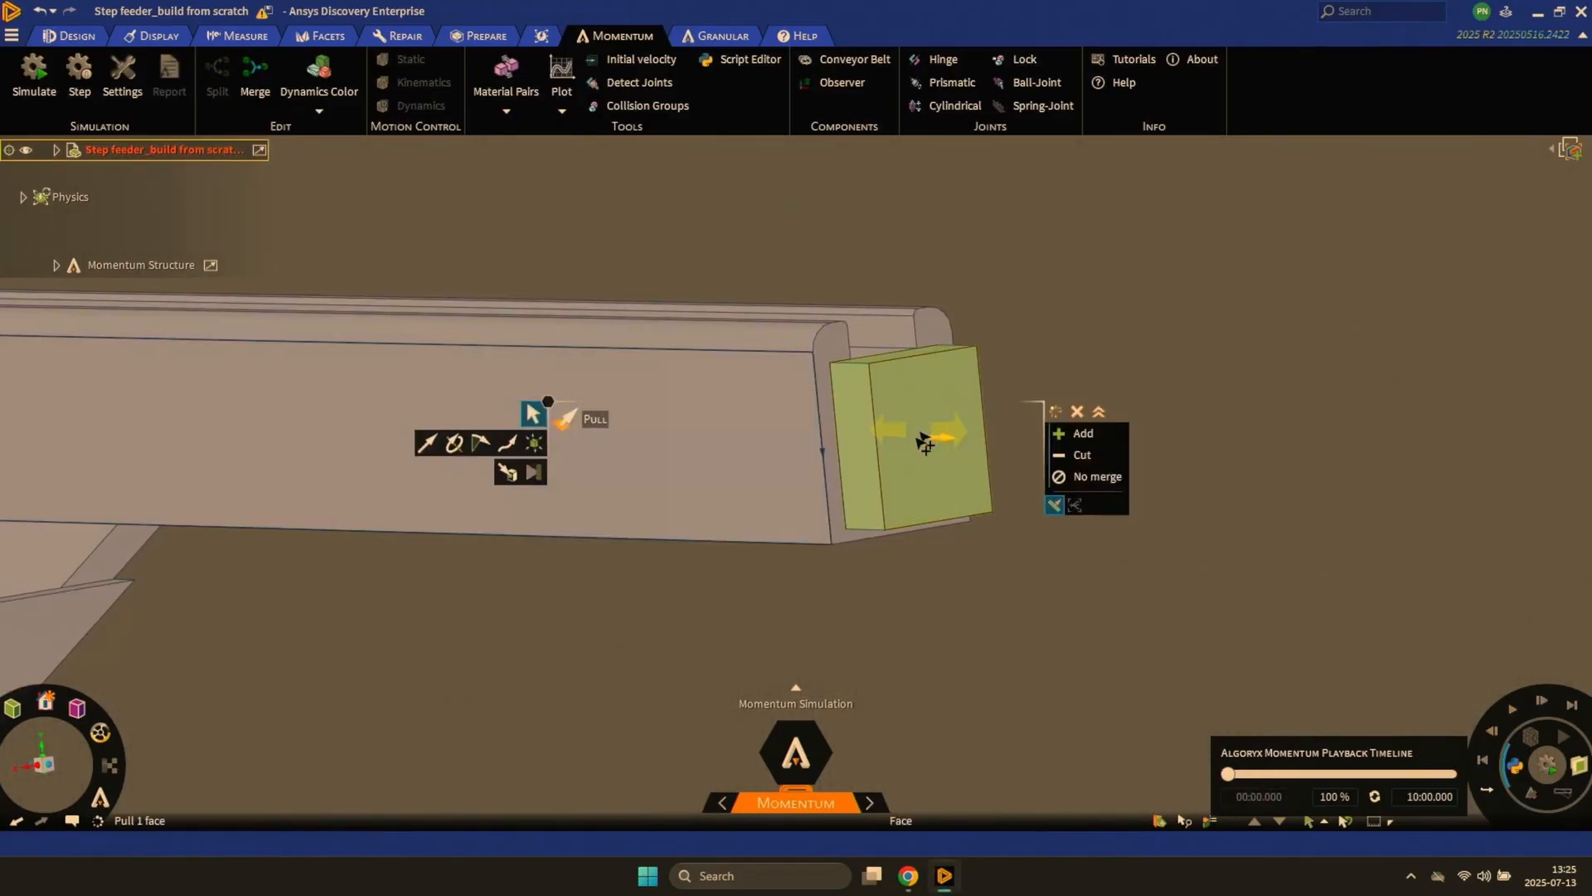
{"action": "key", "text": "Escape"}
{"action": "right_click", "coordinate": [903, 430]}
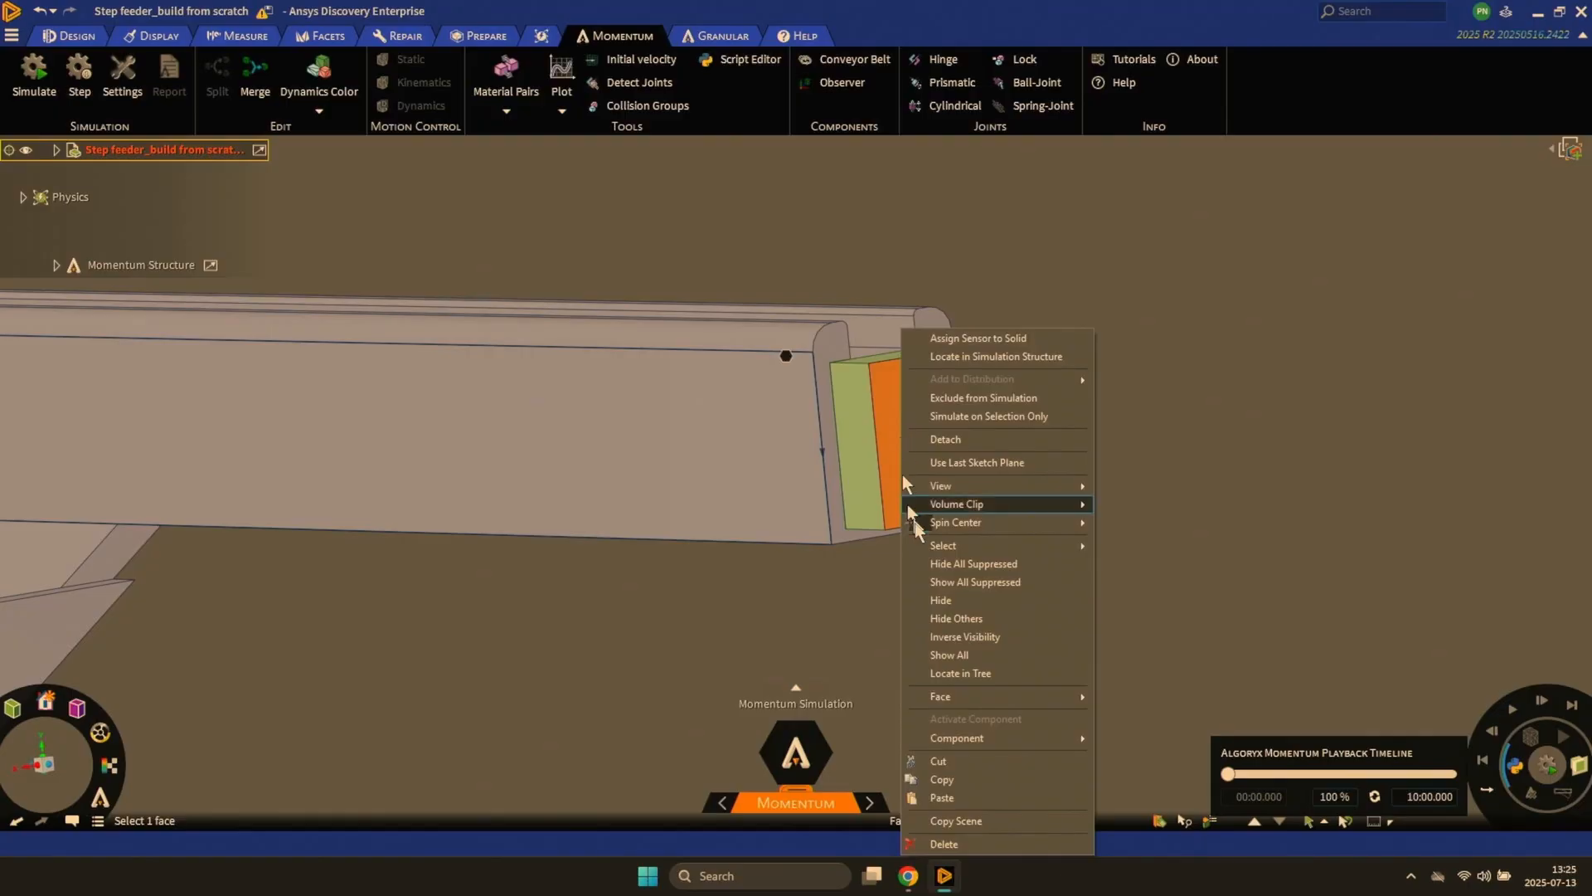
{"action": "mouse_move", "coordinate": [1065, 742]}
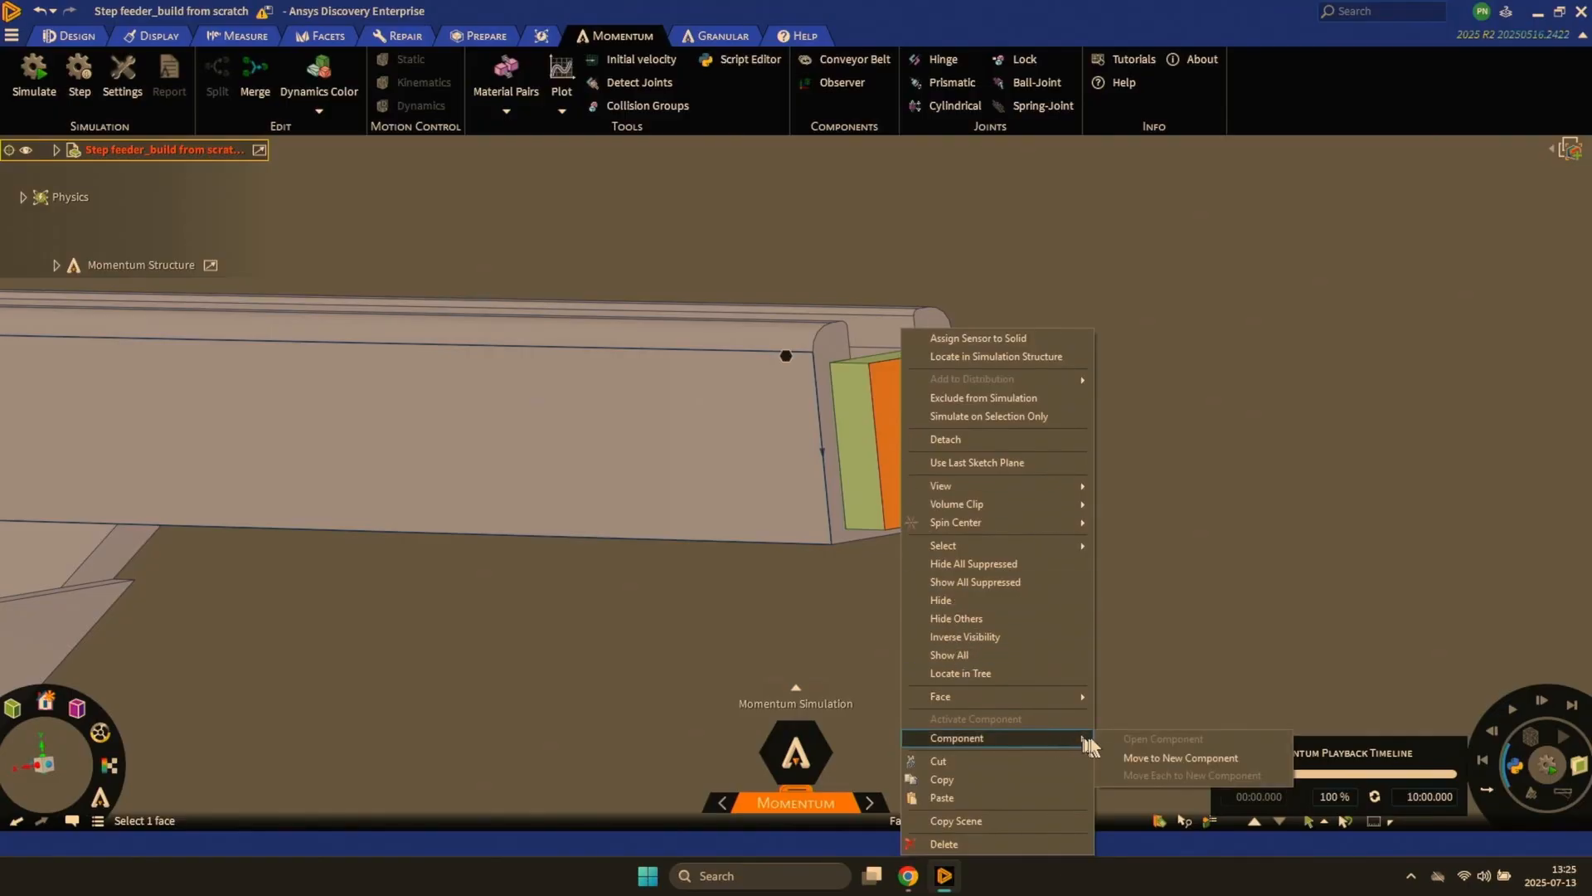
{"action": "left_click", "coordinate": [1108, 755]}
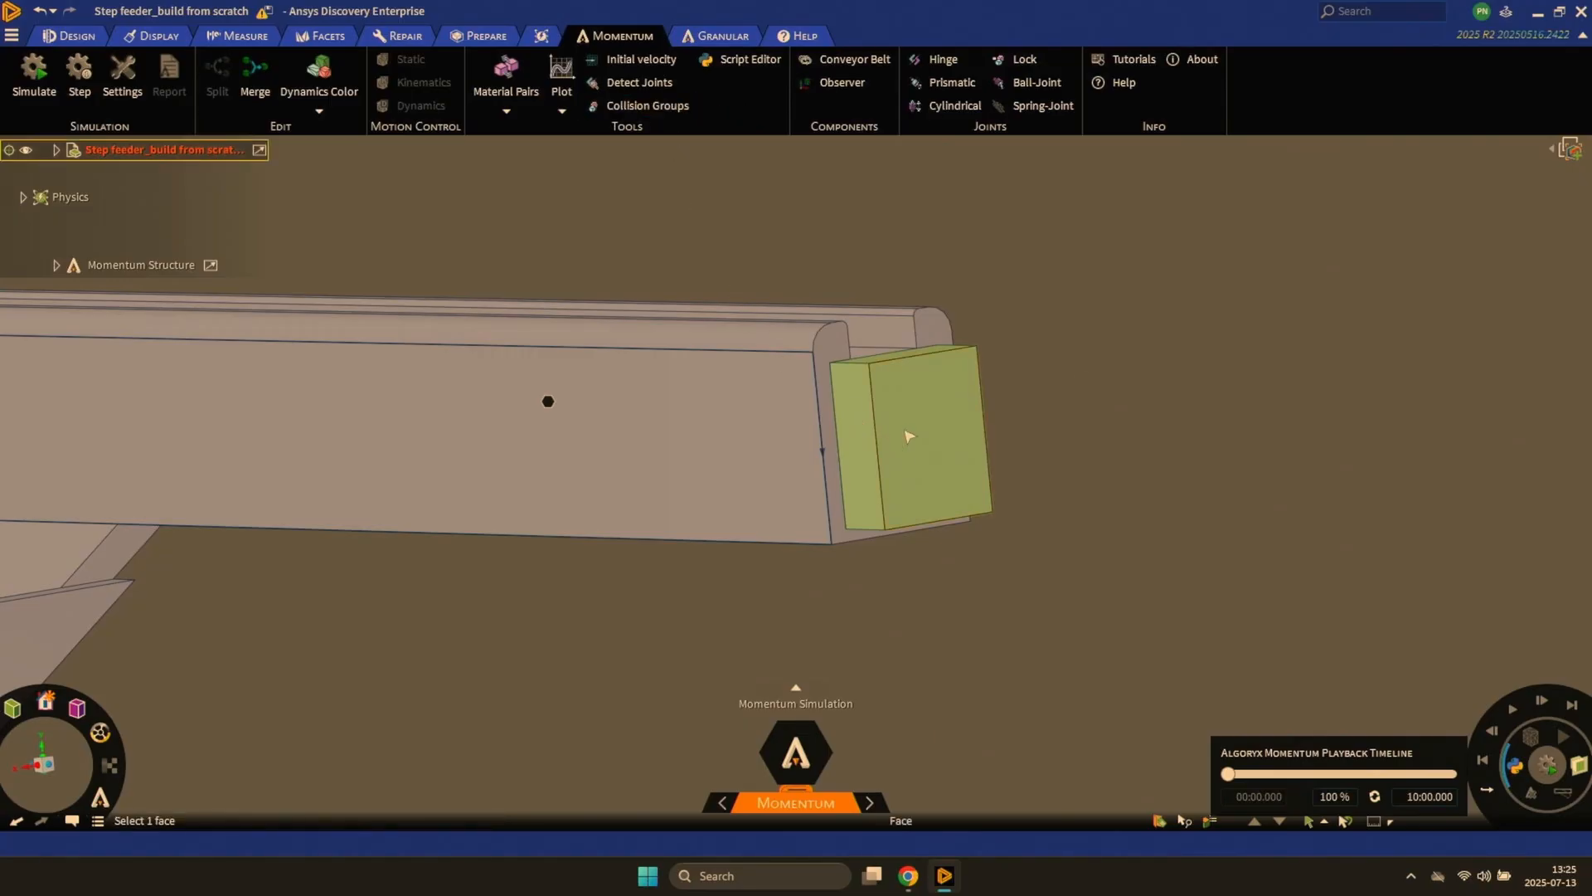
- Set the motion control of the block at the rail's open end to Static
{"action": "left_click", "coordinate": [909, 436]}
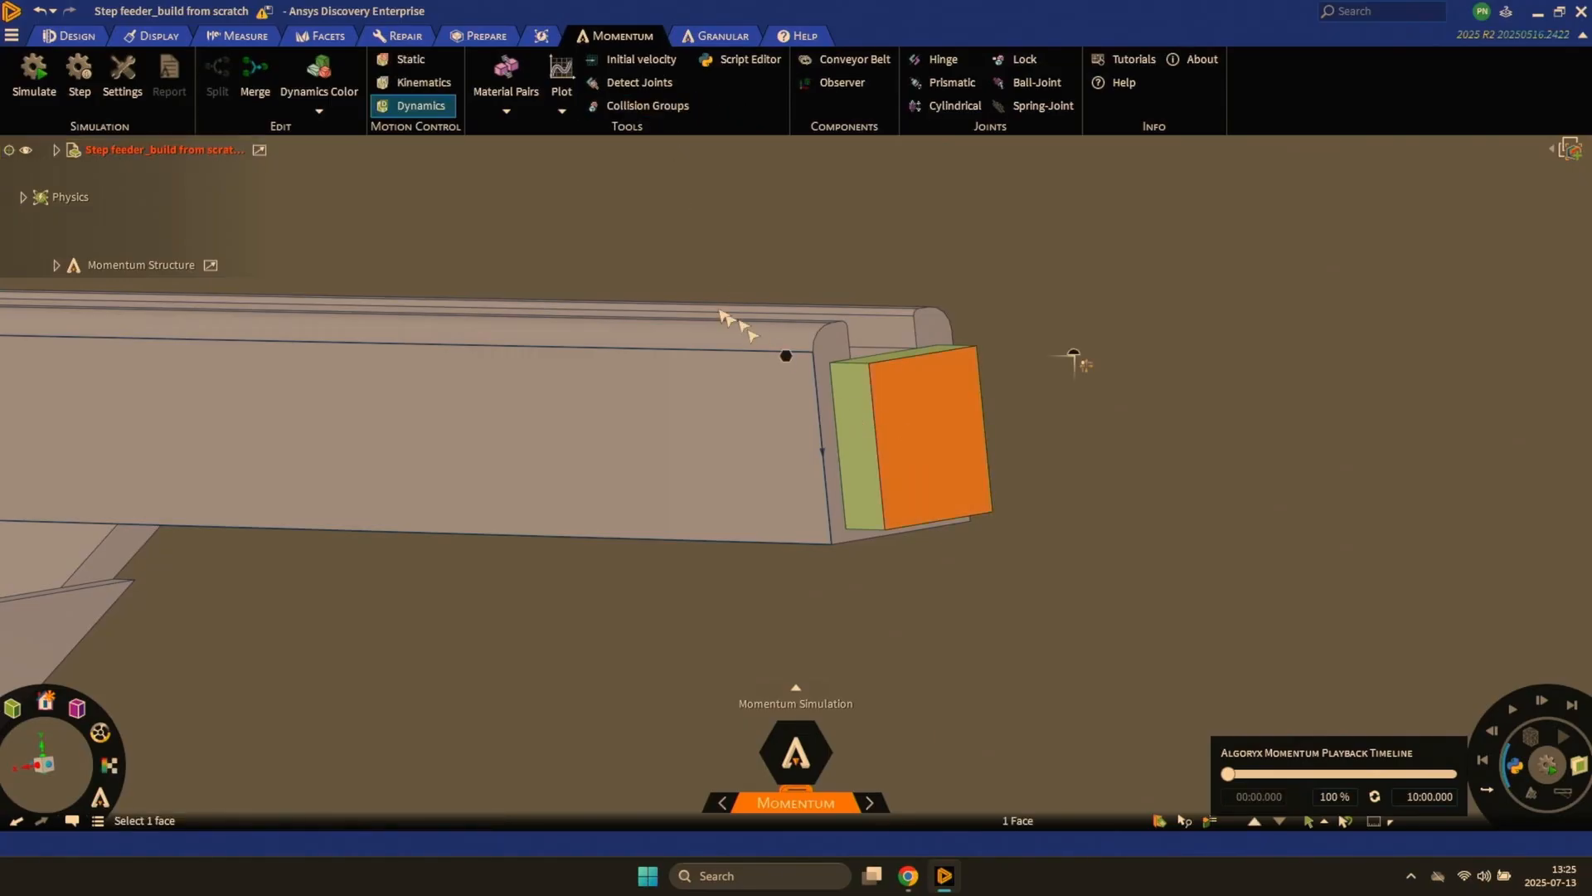
{"action": "left_click", "coordinate": [419, 60]}
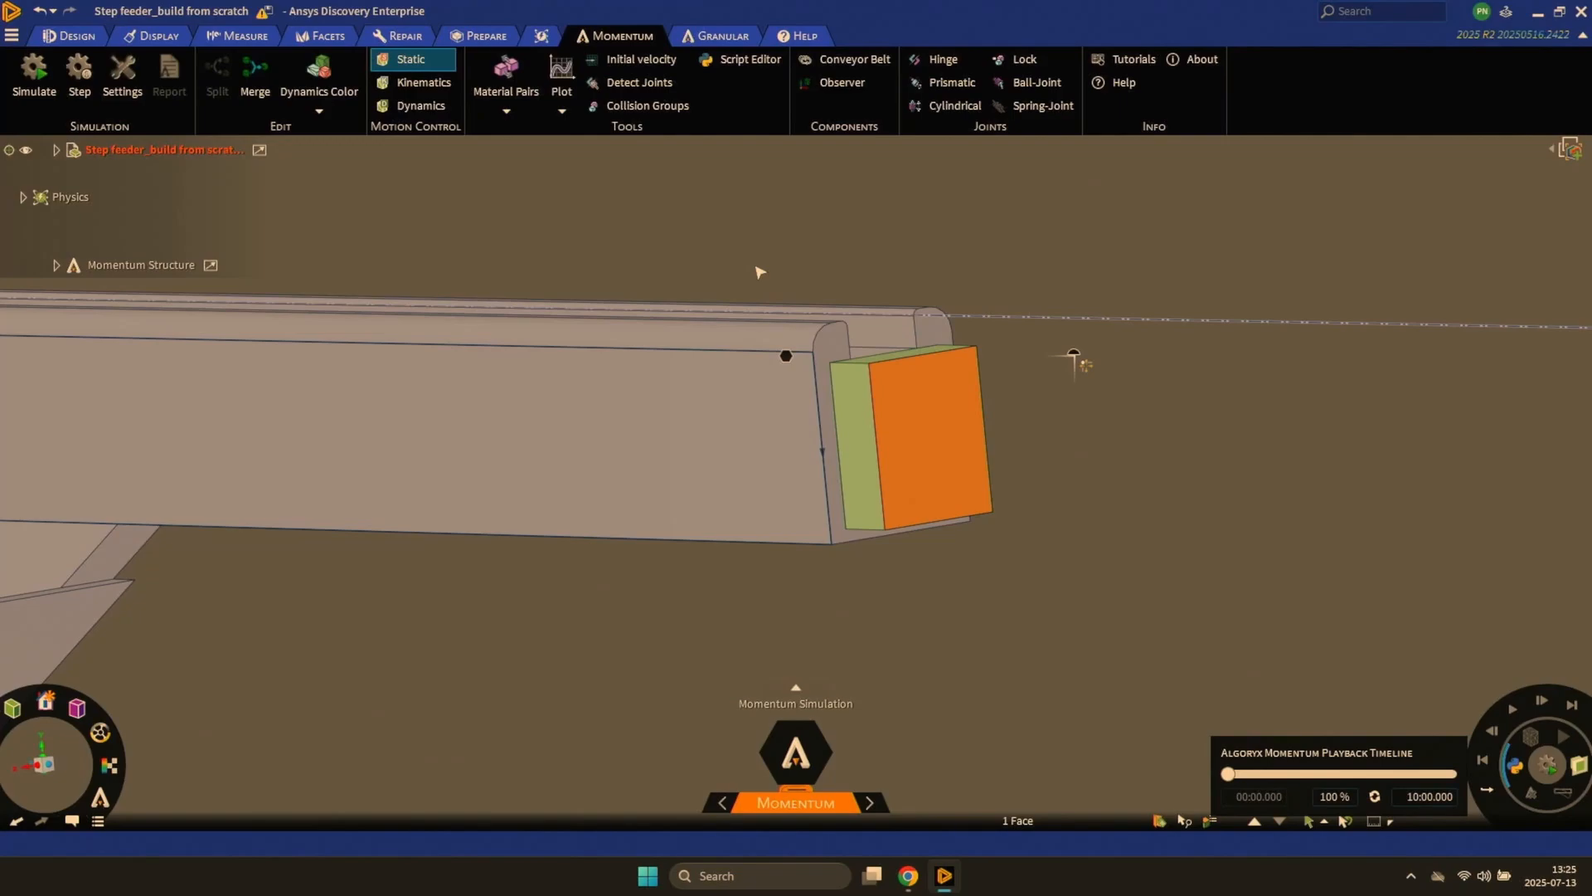
{"action": "left_click", "coordinate": [761, 272]}
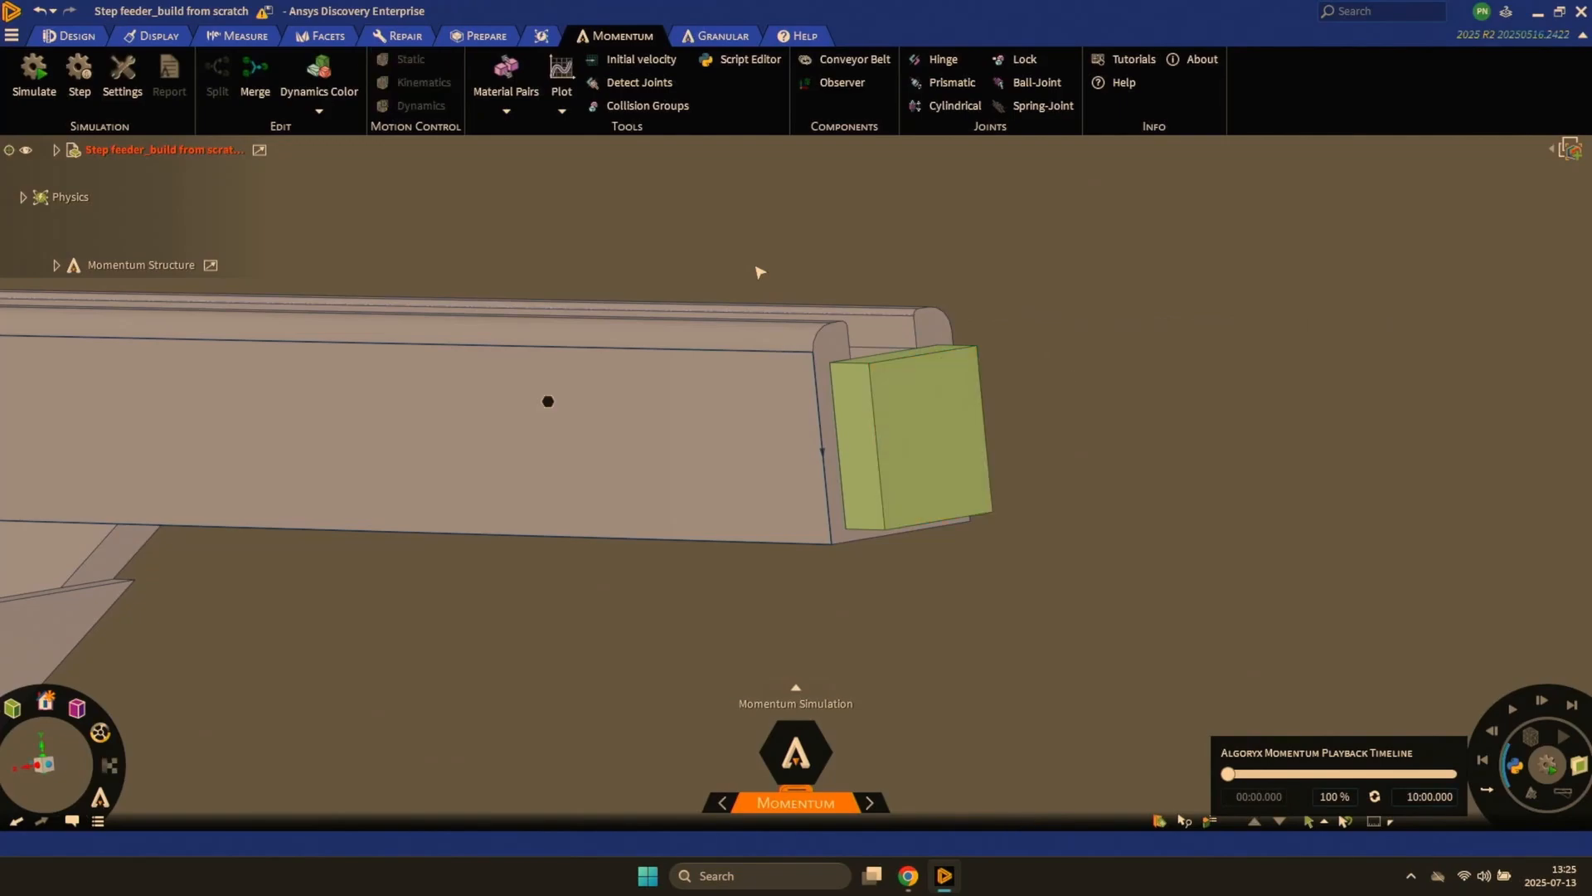
- Create a granular sensor on the block at the rail's open end
{"action": "left_click", "coordinate": [721, 37]}
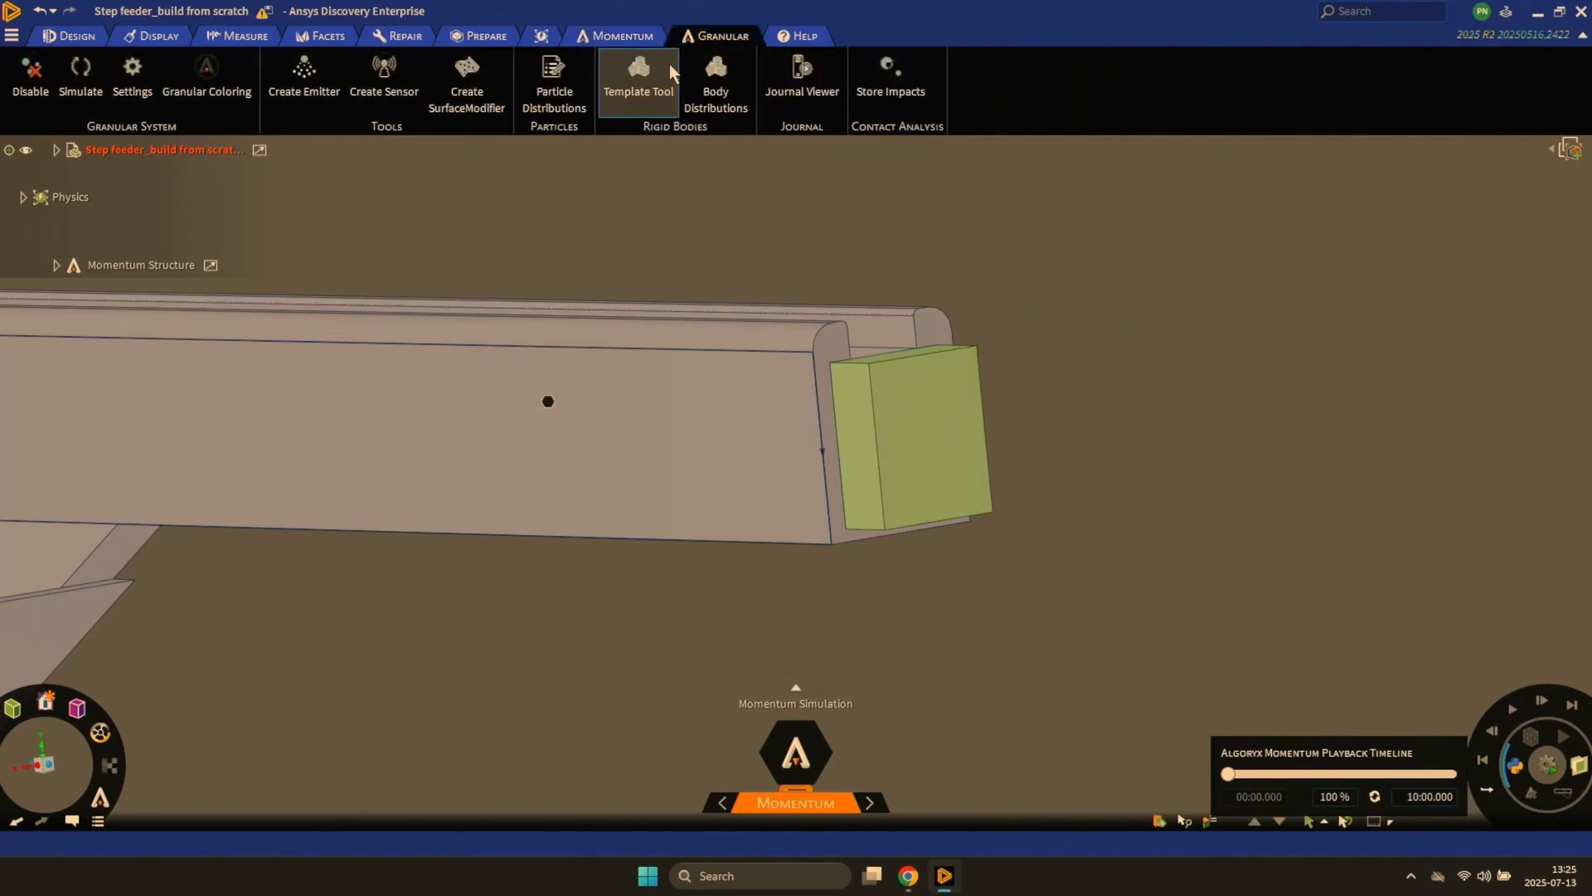
{"action": "left_click", "coordinate": [382, 73]}
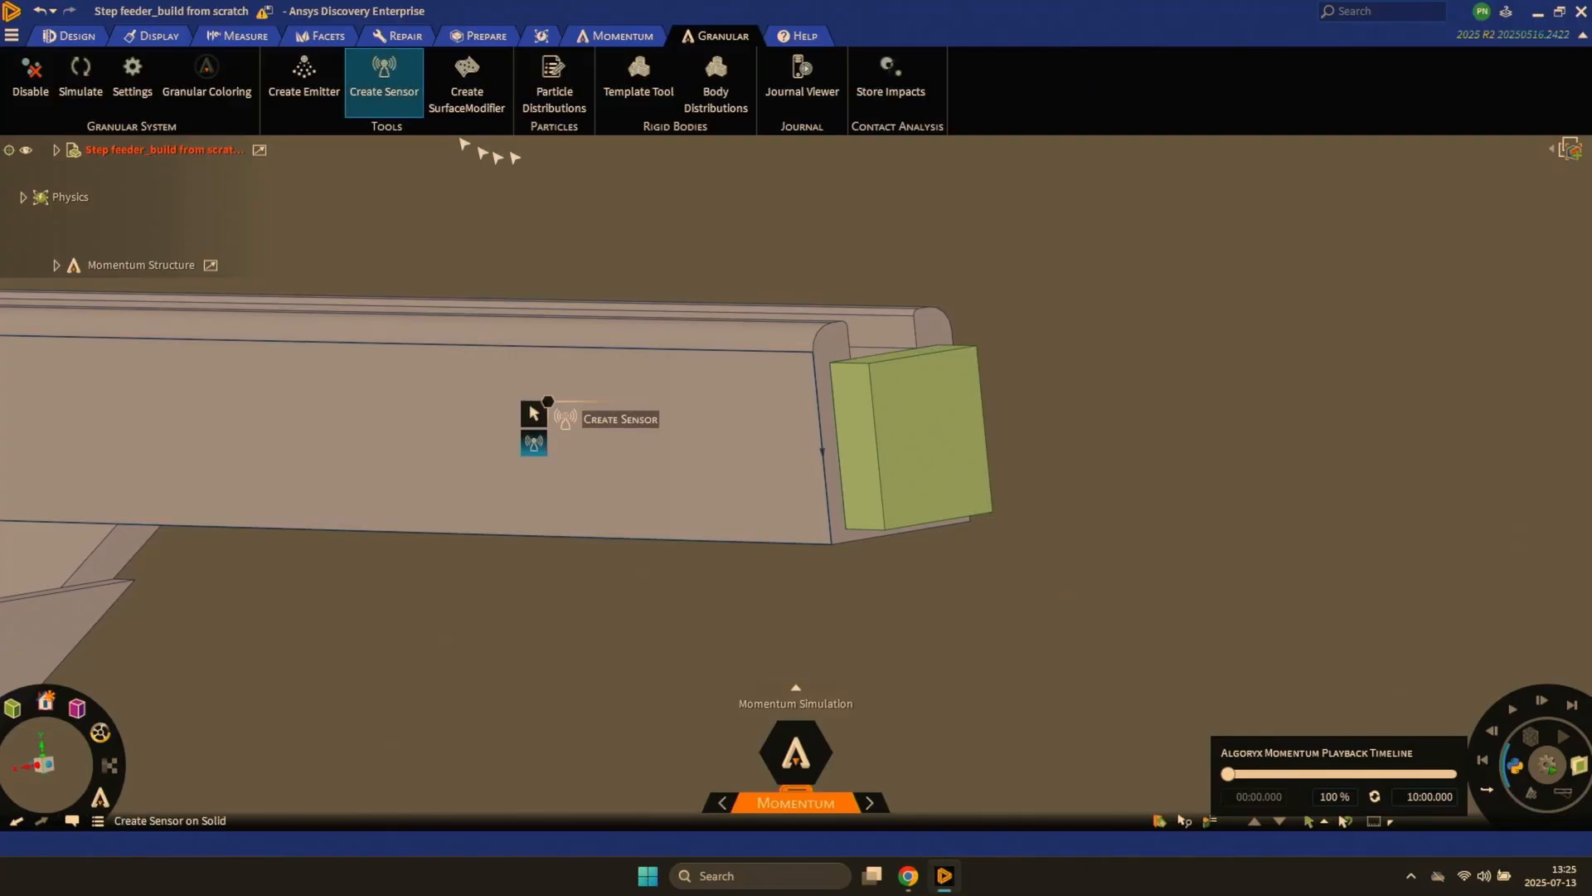
{"action": "left_click", "coordinate": [912, 435]}
{"action": "key", "text": "Escape"}
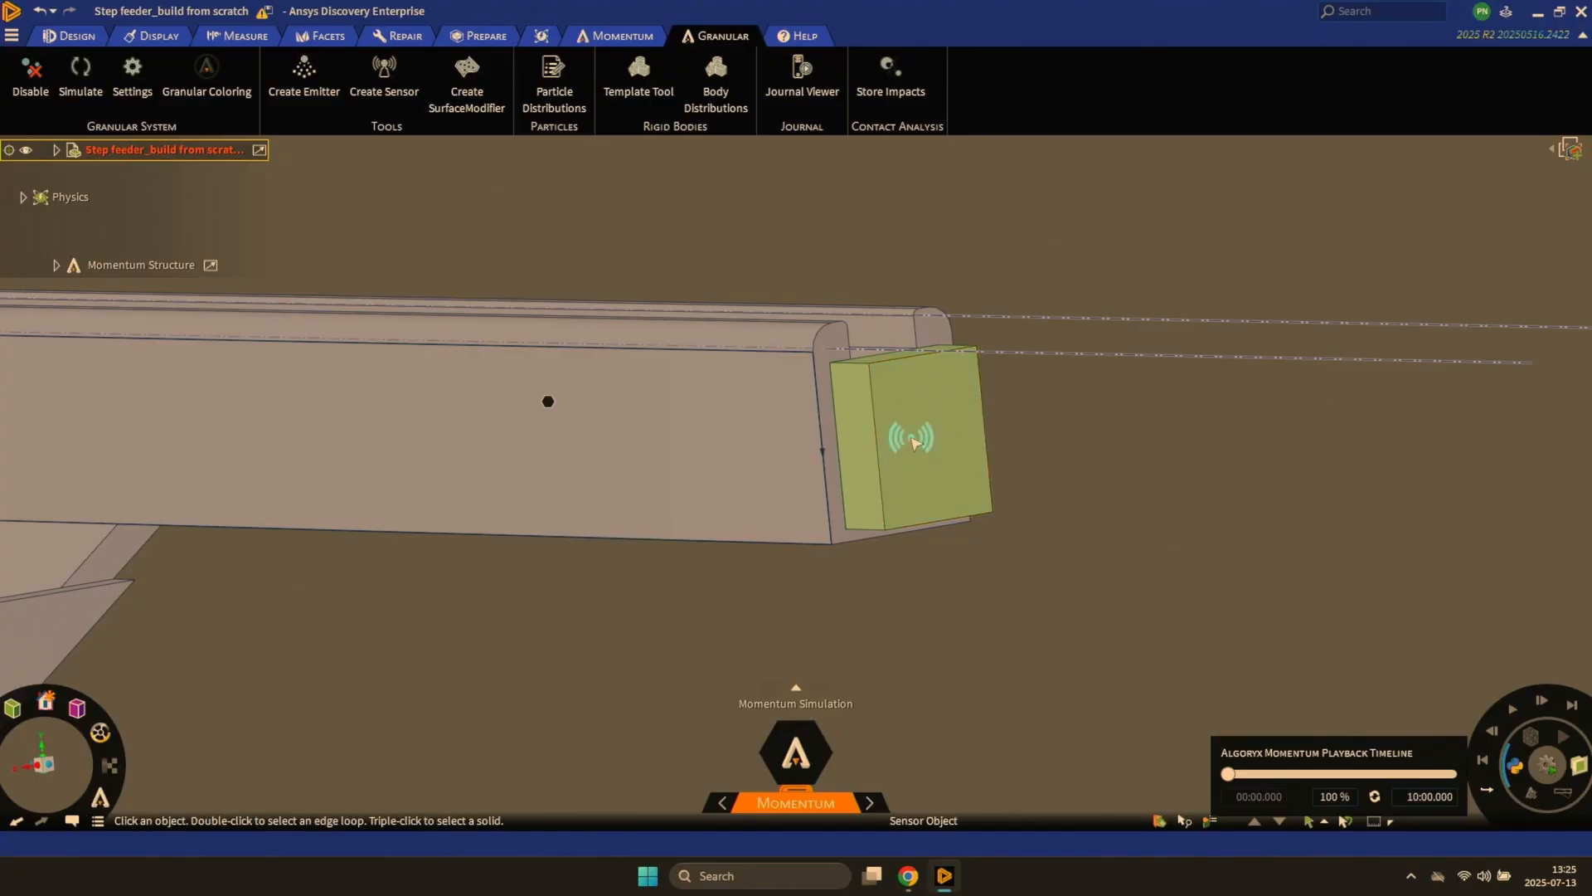
- Enable Granular Sink for the sensor on the rail's end block
{"action": "left_click", "coordinate": [915, 442]}
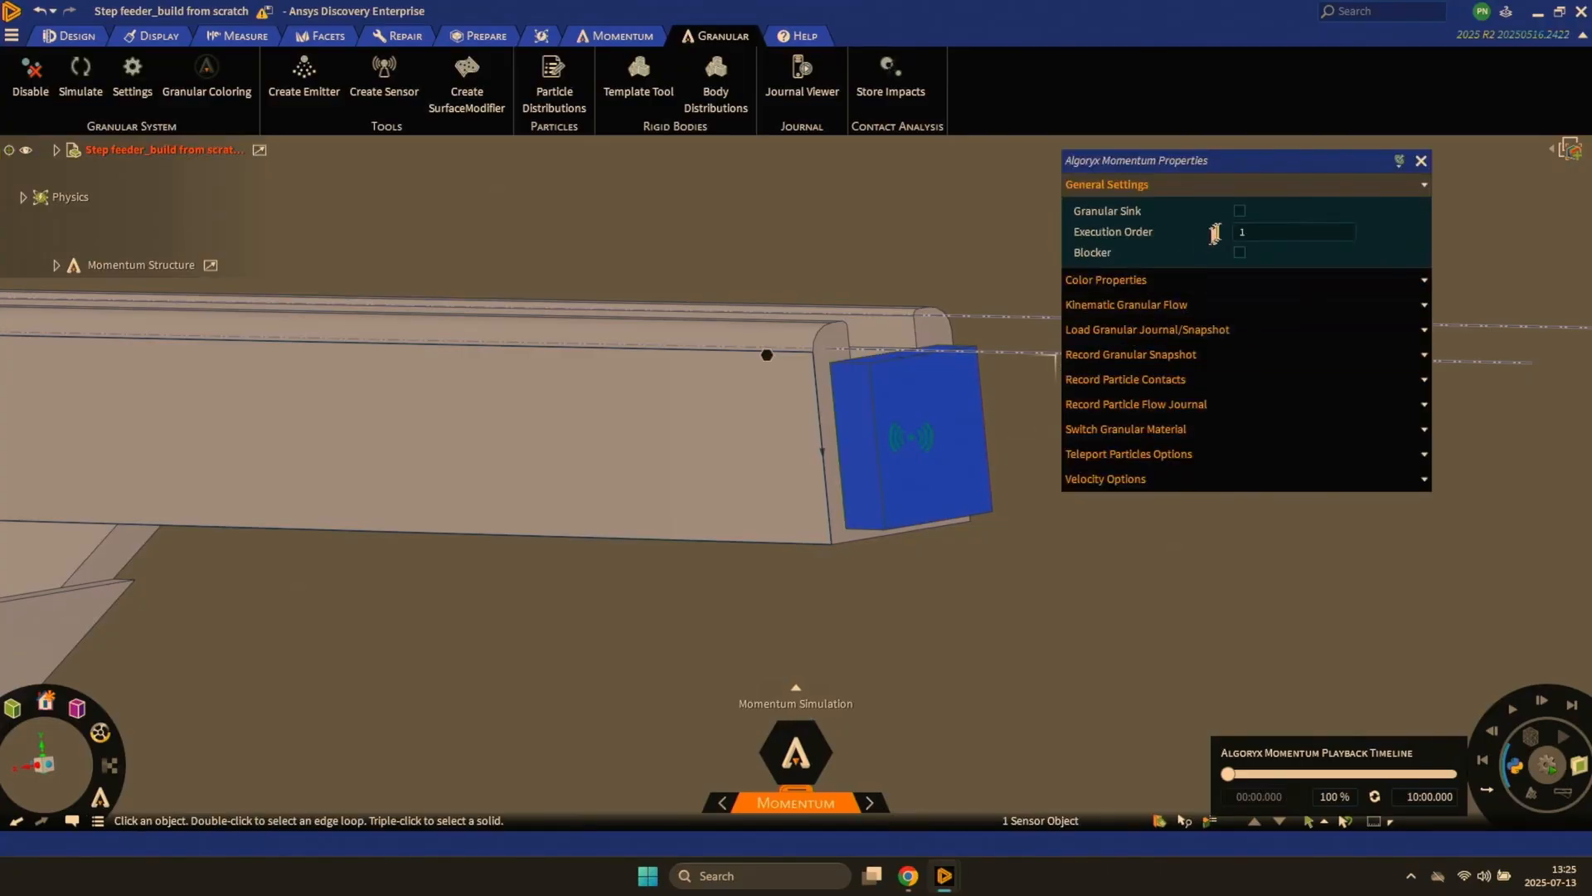
{"action": "left_click", "coordinate": [1239, 213]}
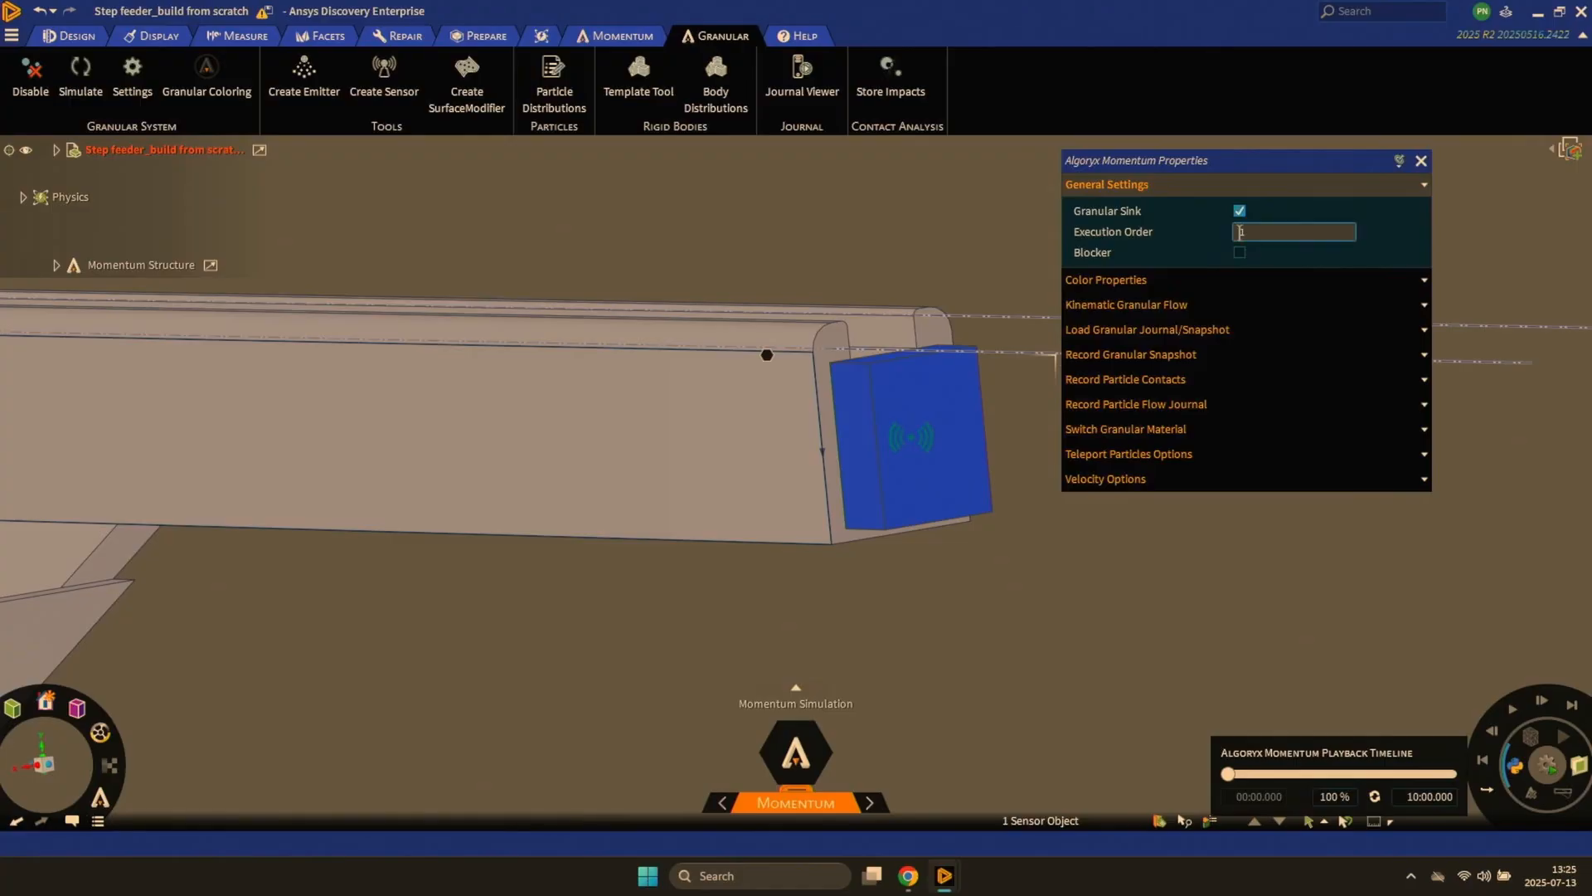
{"action": "left_click", "coordinate": [1421, 162]}
{"action": "left_click", "coordinate": [1208, 472]}
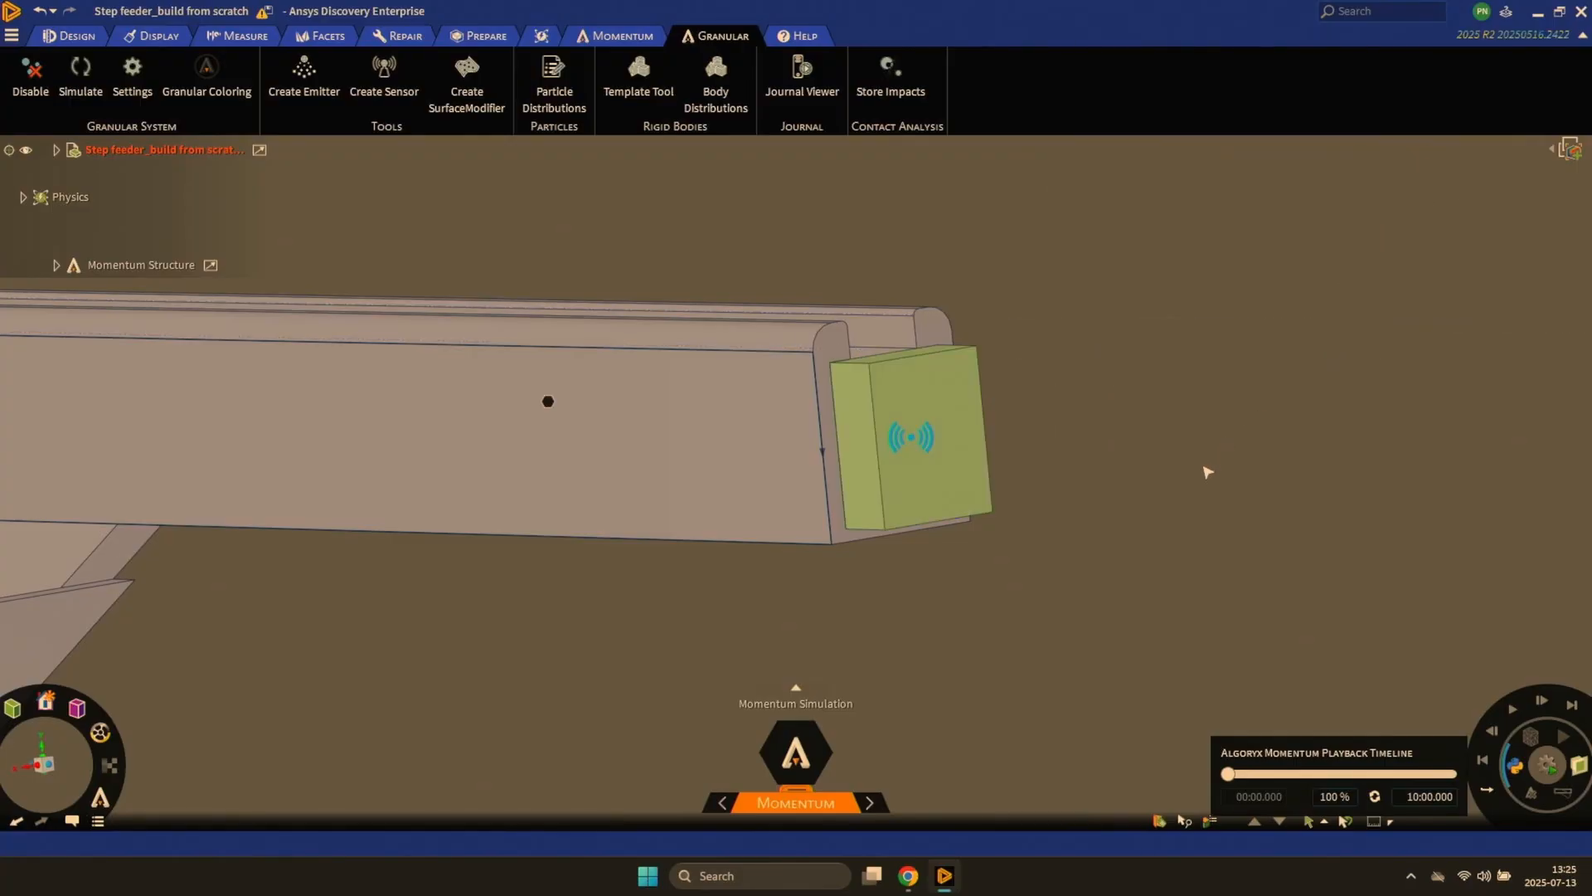
- Run the simulation and follow the screws up the steps and along the upper rail to the sink sensor
{"action": "key", "text": "h"}
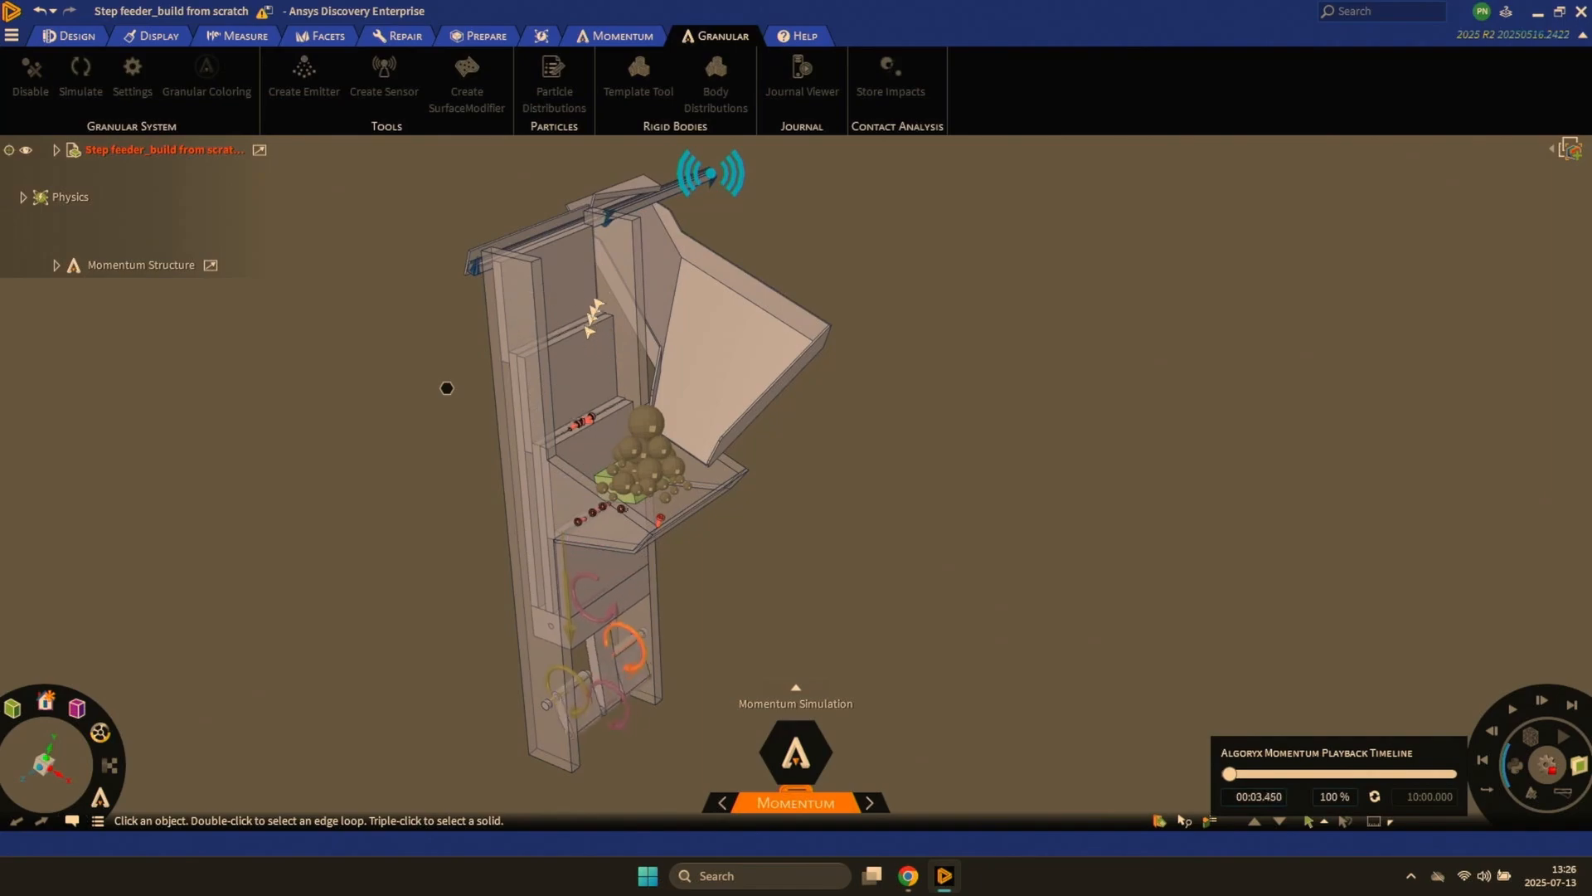
{"action": "middle_click_drag", "start_coordinate": [446, 388], "coordinate": [443, 494], "text": "ctrl"}
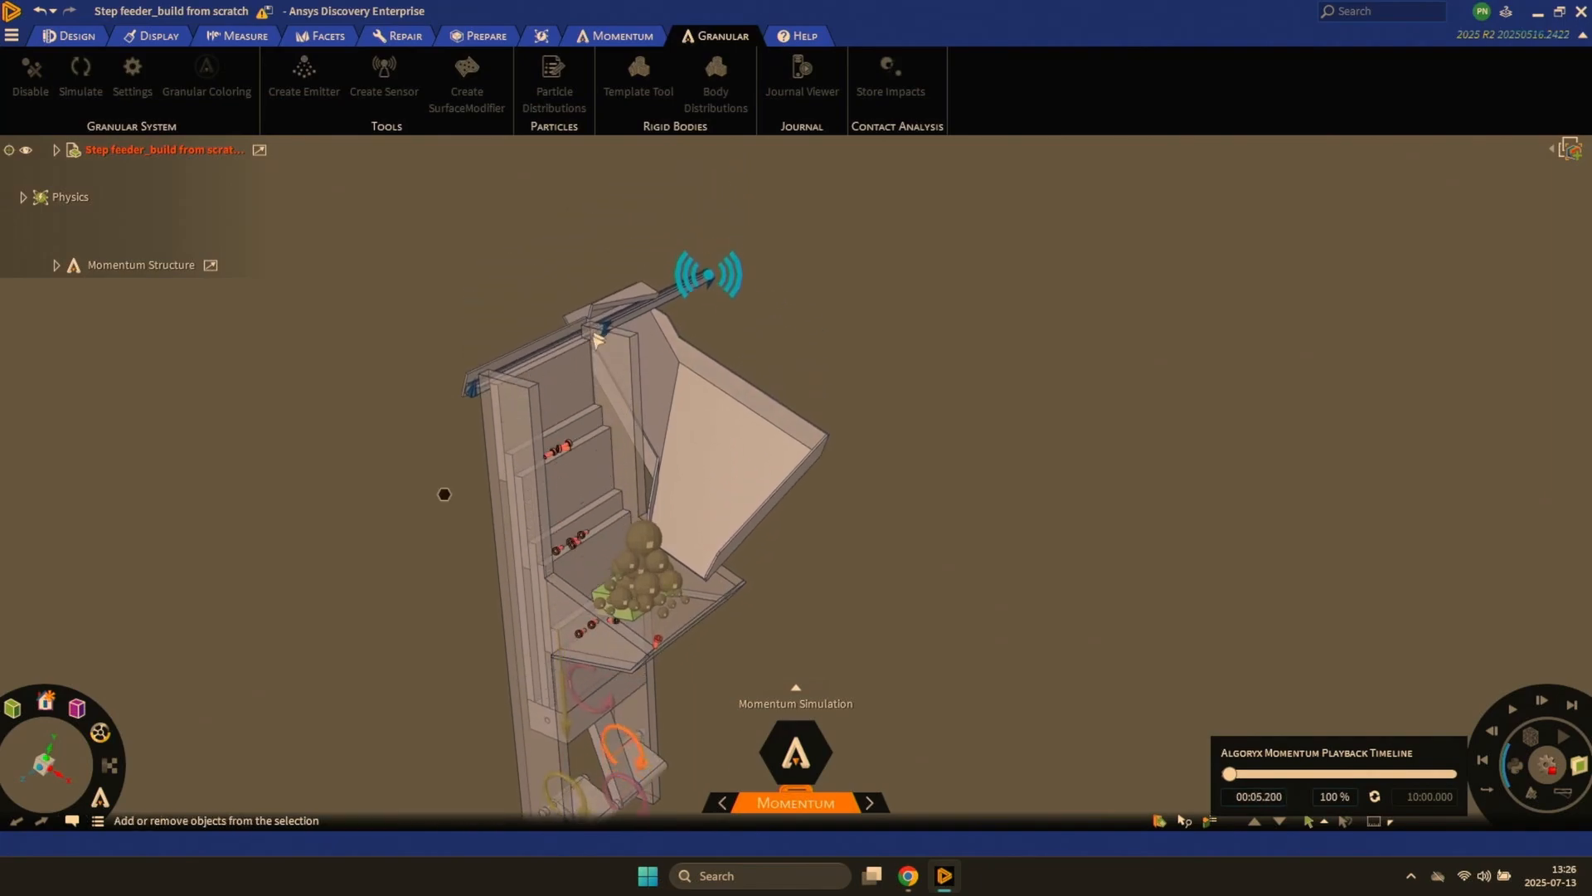
{"action": "middle_click_drag", "start_coordinate": [595, 340], "coordinate": [604, 476], "text": "shift"}
{"action": "middle_click_drag", "start_coordinate": [543, 336], "coordinate": [578, 479], "text": "ctrl"}
{"action": "middle_click_drag", "start_coordinate": [776, 201], "coordinate": [758, 322], "text": "ctrl"}
{"action": "middle_click_drag", "start_coordinate": [746, 213], "coordinate": [700, 674], "text": "shift"}
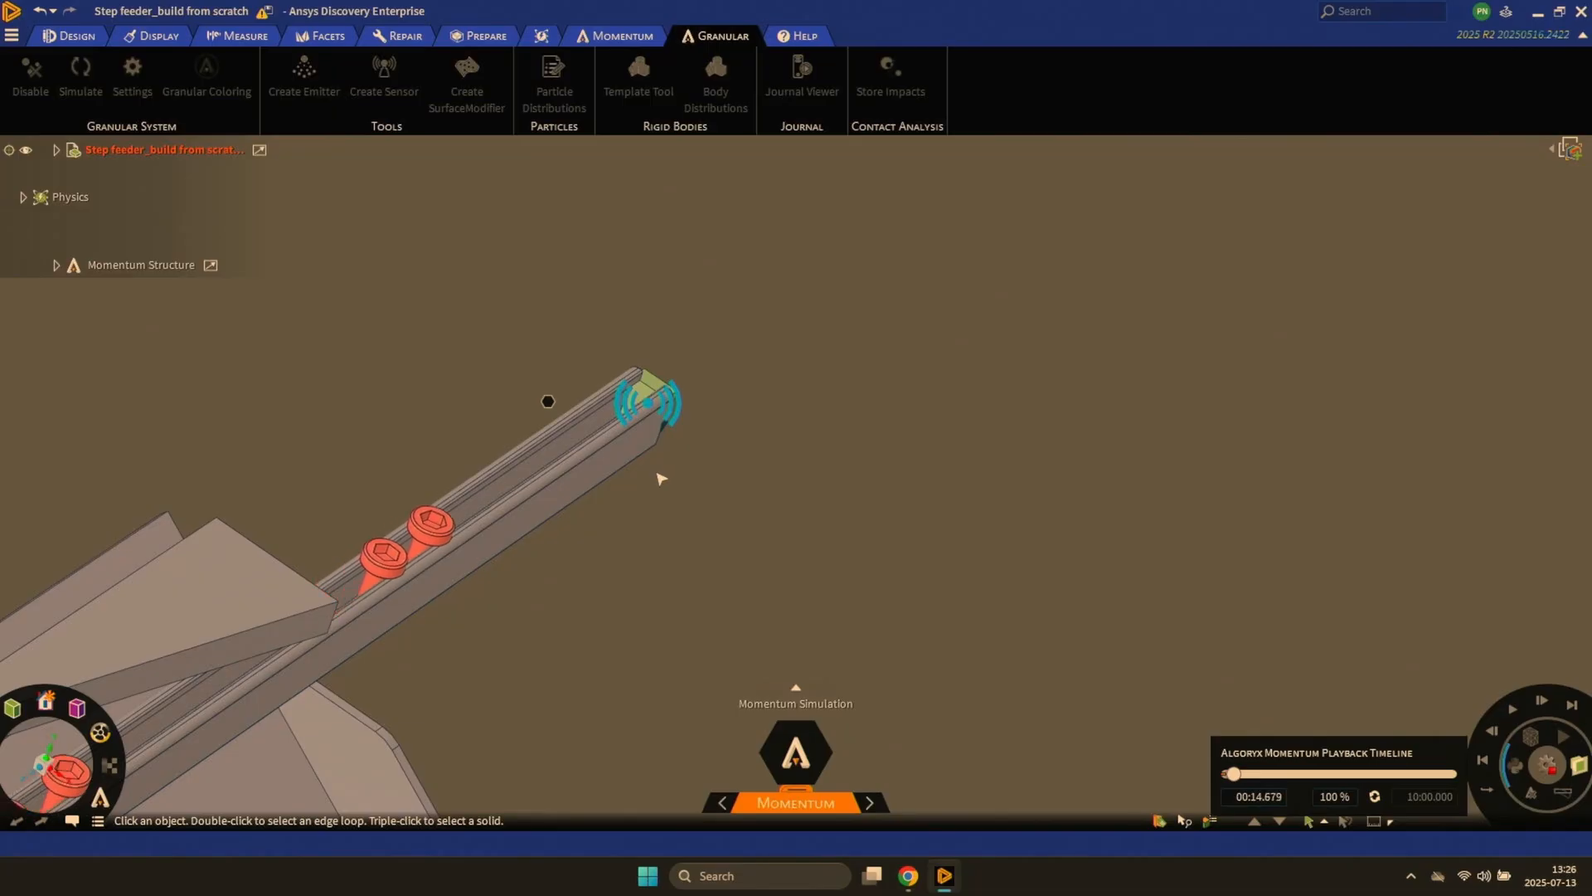
{"action": "key", "text": "z"}
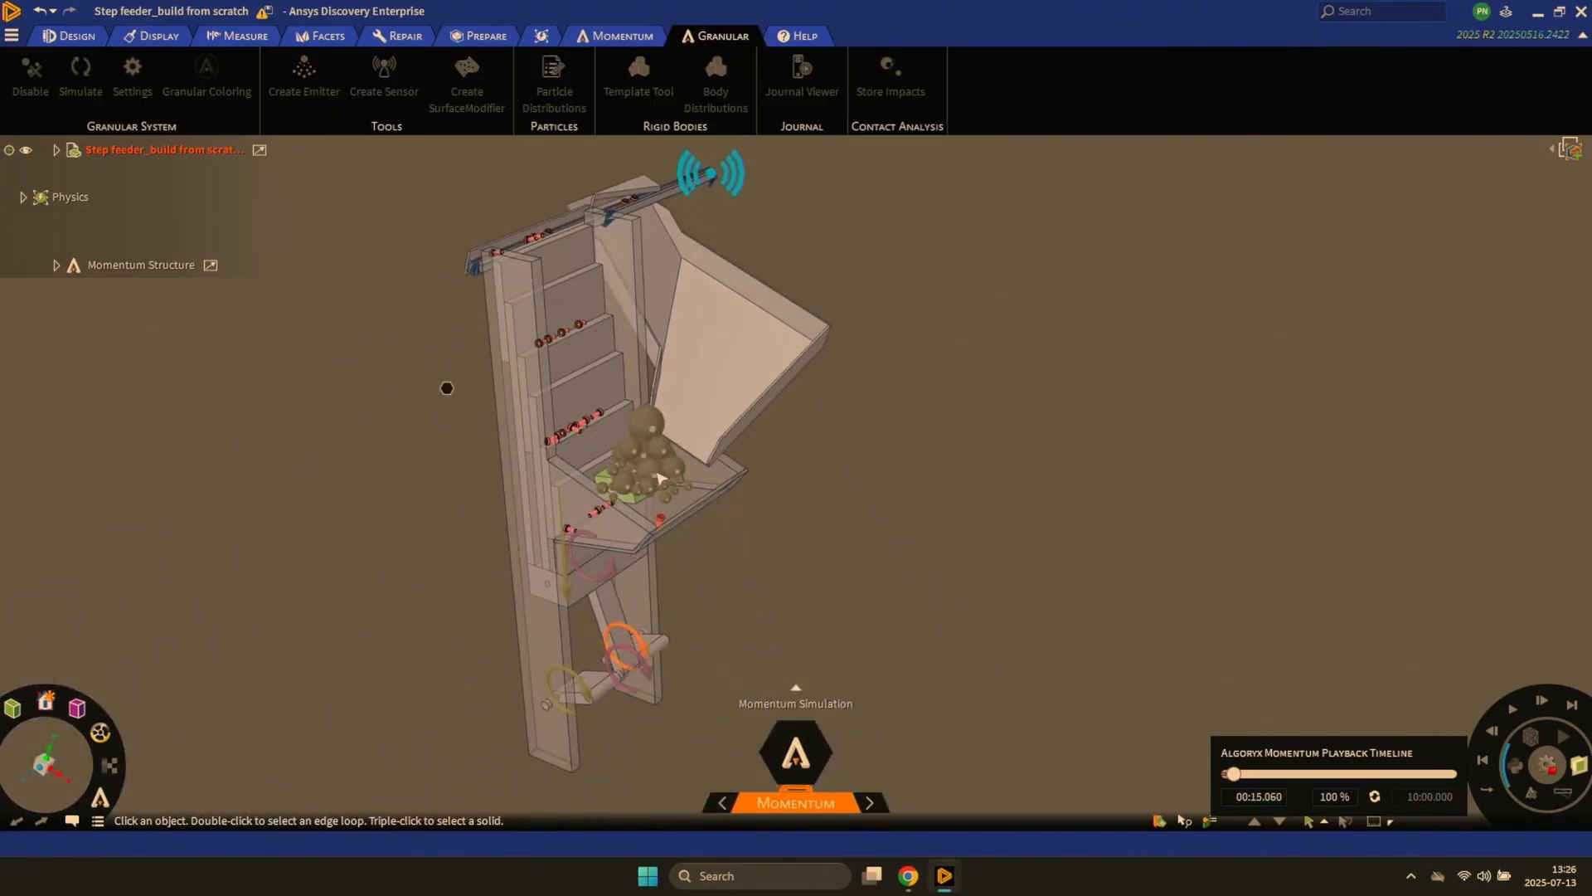
{"action": "mouse_move", "coordinate": [662, 428]}
{"action": "middle_mouse_down"}
{"action": "mouse_move", "coordinate": [635, 383]}
{"action": "mouse_move", "coordinate": [713, 358]}
{"action": "mouse_move", "coordinate": [688, 530]}
{"action": "middle_mouse_up"}
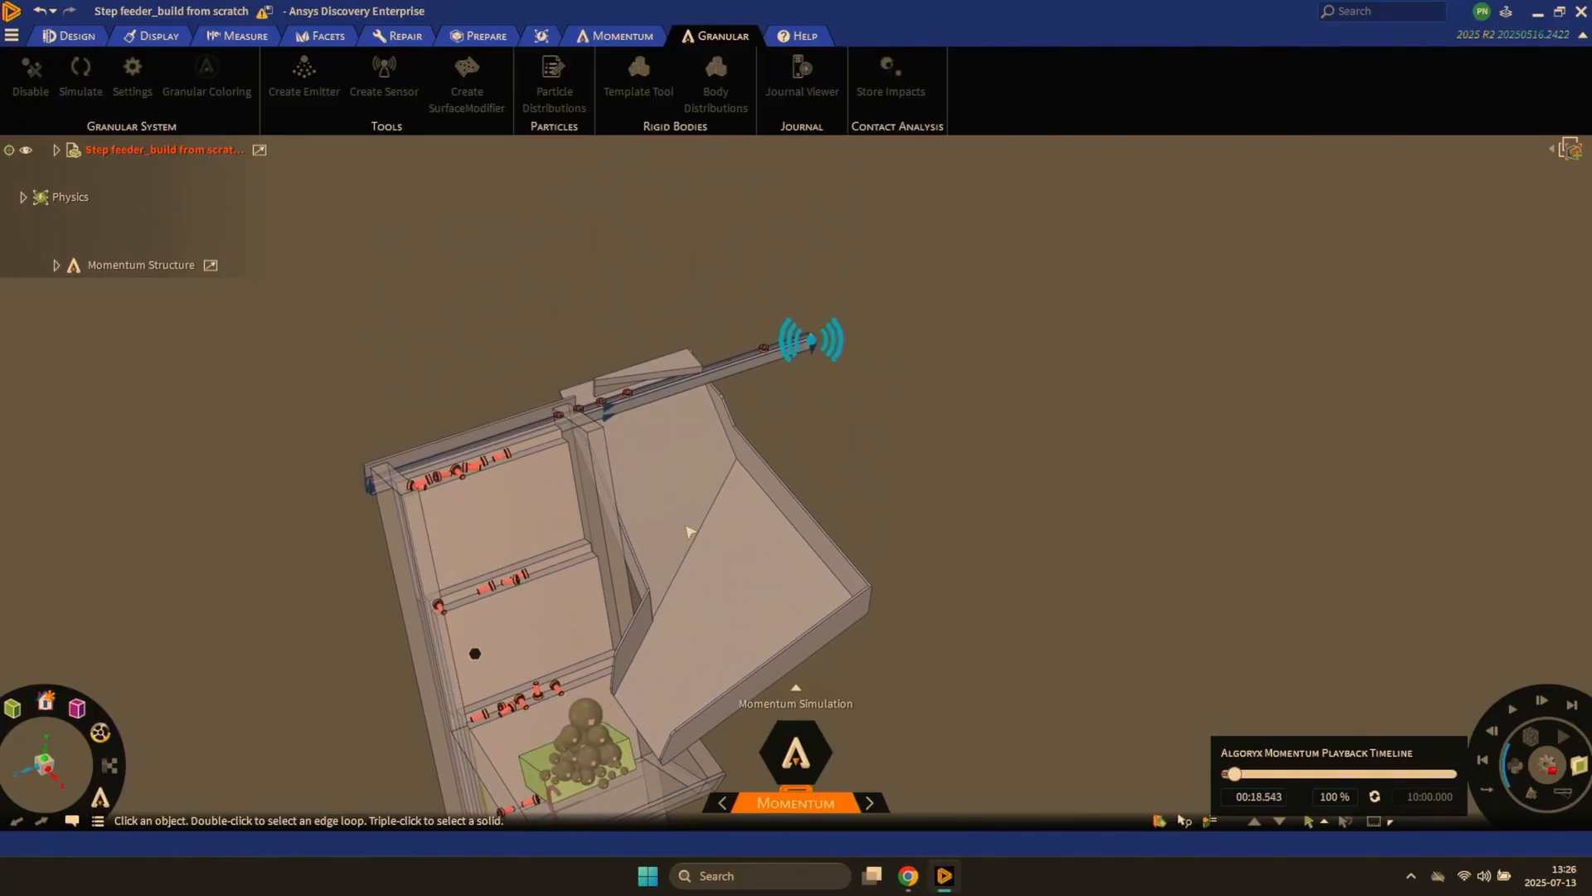